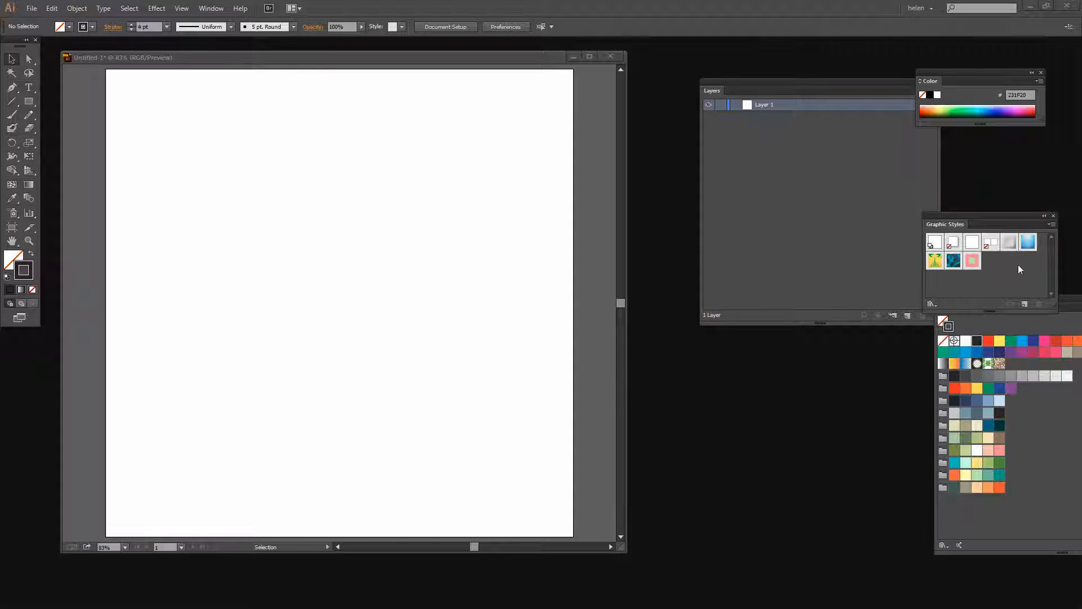
Close the Swatches and Graphic Styles panels, shrink the Layers panel and place it above the repositioned Appearance panel
drag(1079, 309, 881, 368)
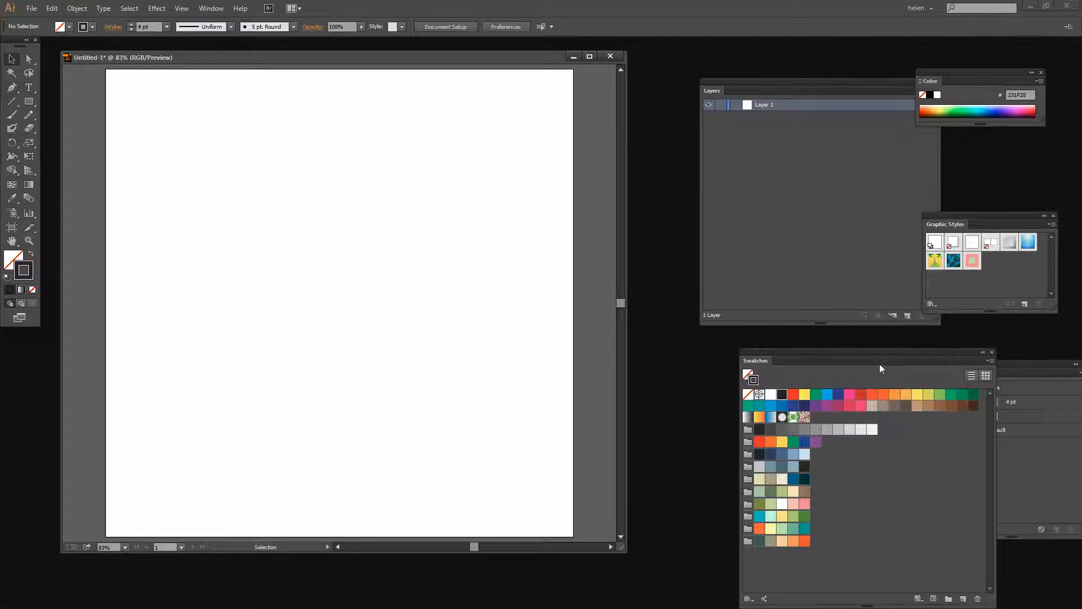
click(992, 352)
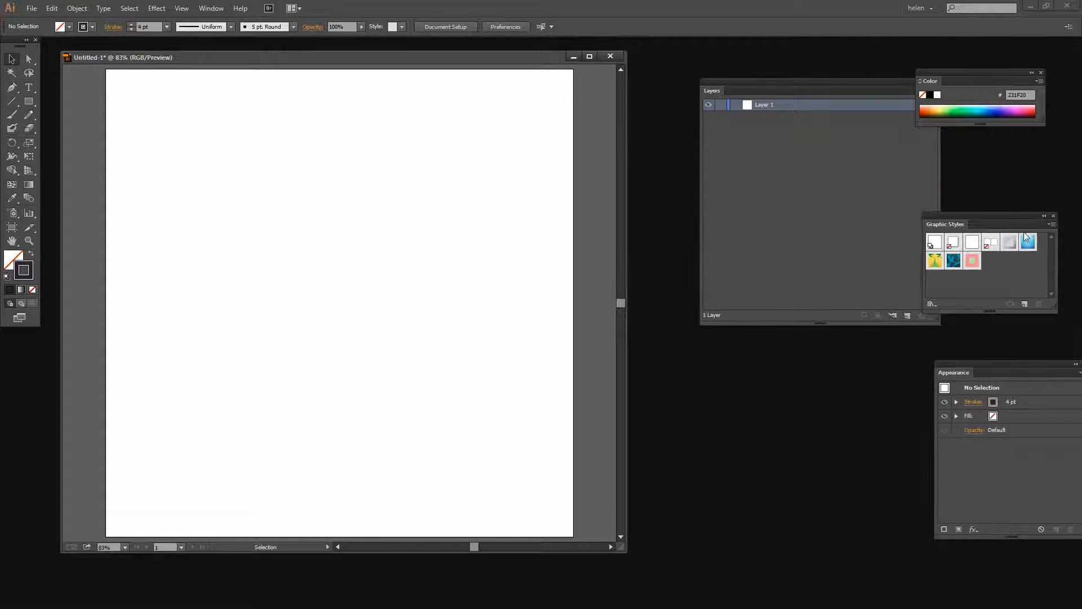
click(1054, 216)
drag(1051, 363, 1003, 379)
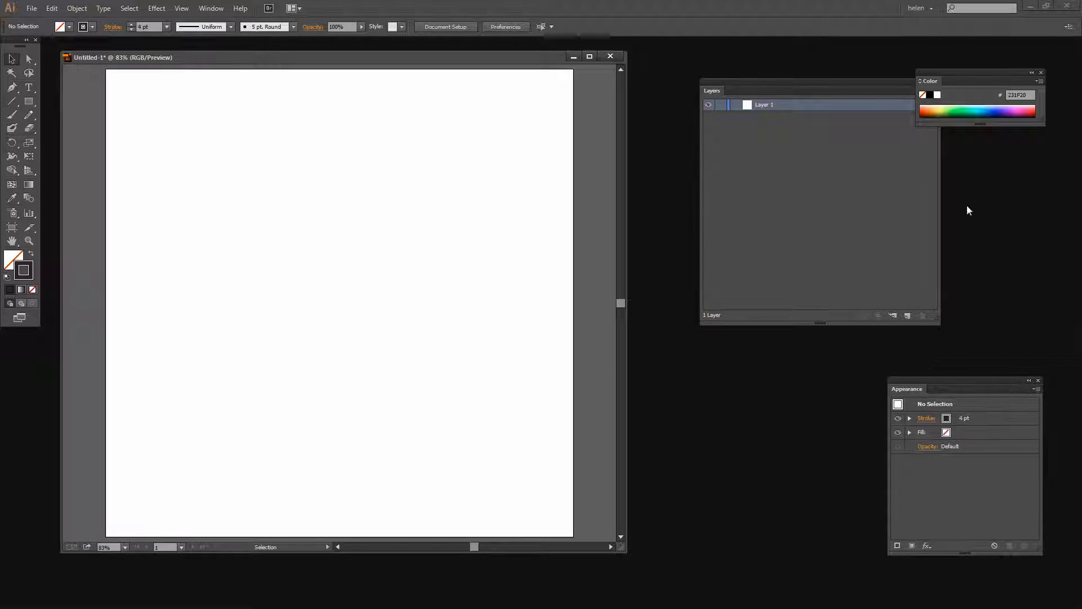
drag(936, 321, 864, 180)
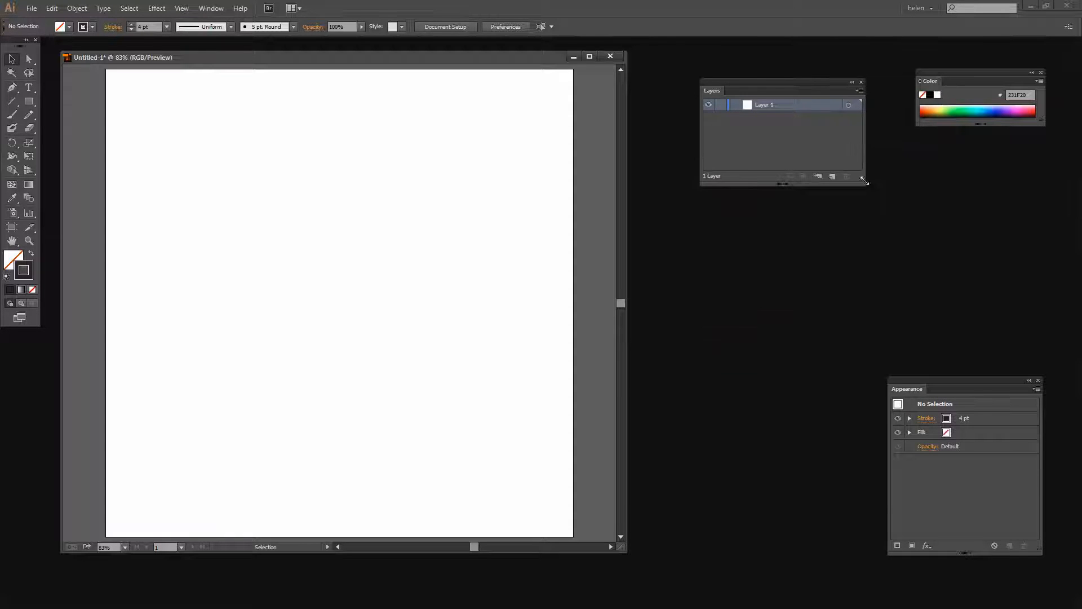
drag(755, 82, 941, 229)
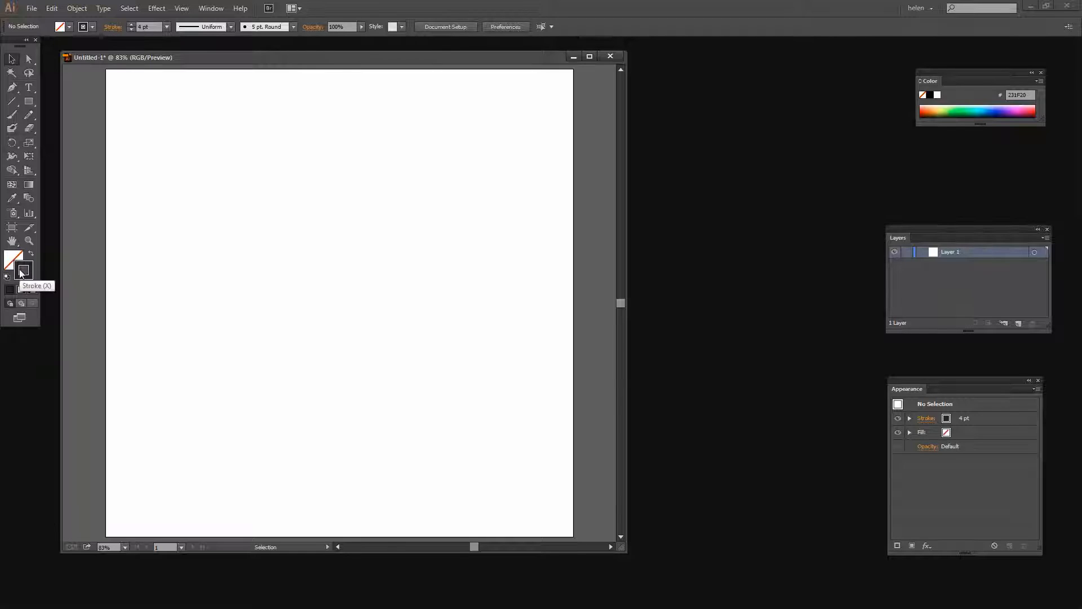
Draw a nearly horizontal line about 787 pt long across the upper part of the artboard
click(11, 100)
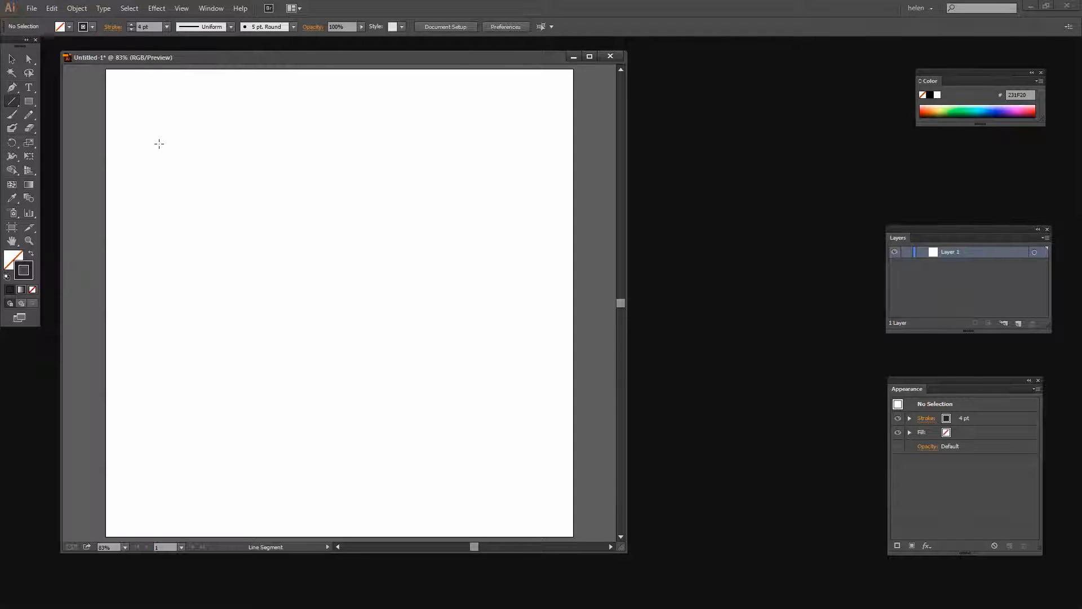
drag(160, 136, 528, 133)
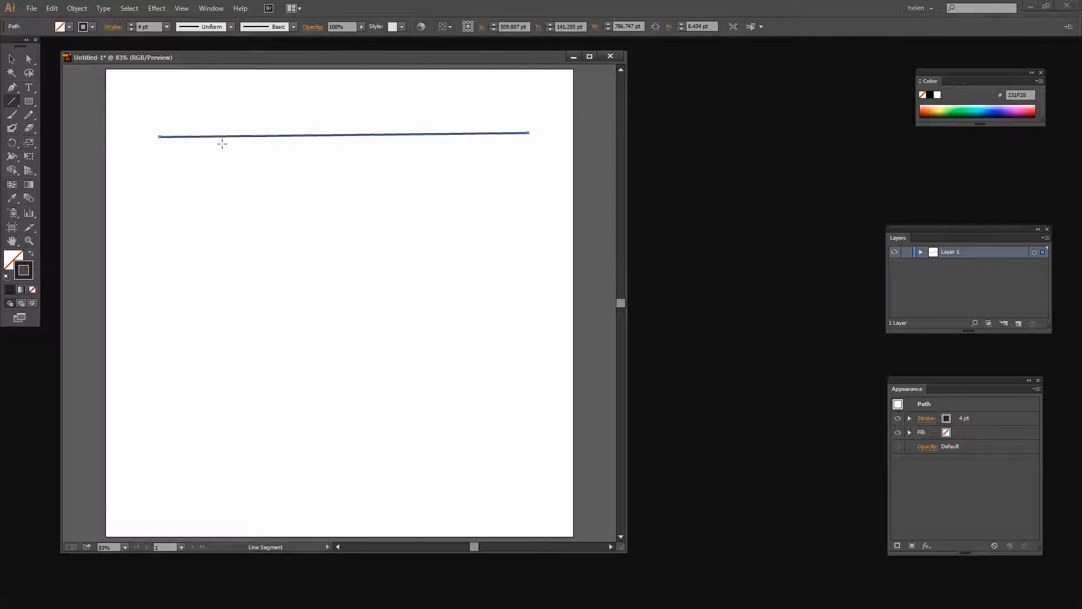
click(11, 59)
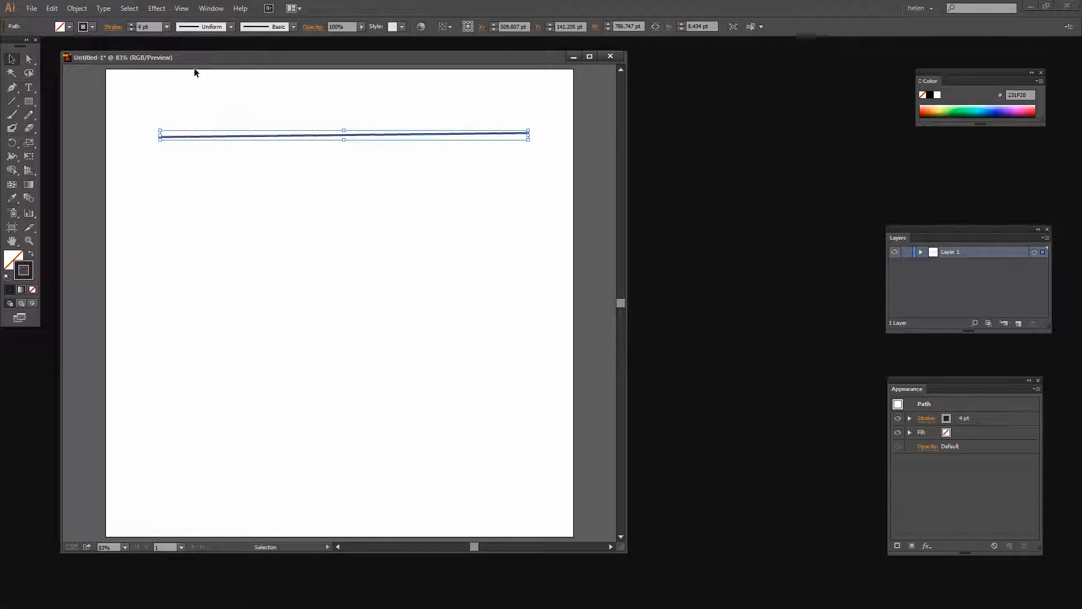
Apply a Zig Zag effect to the line with an absolute size of 24 pt, 4 ridges per segment and smooth points
click(156, 8)
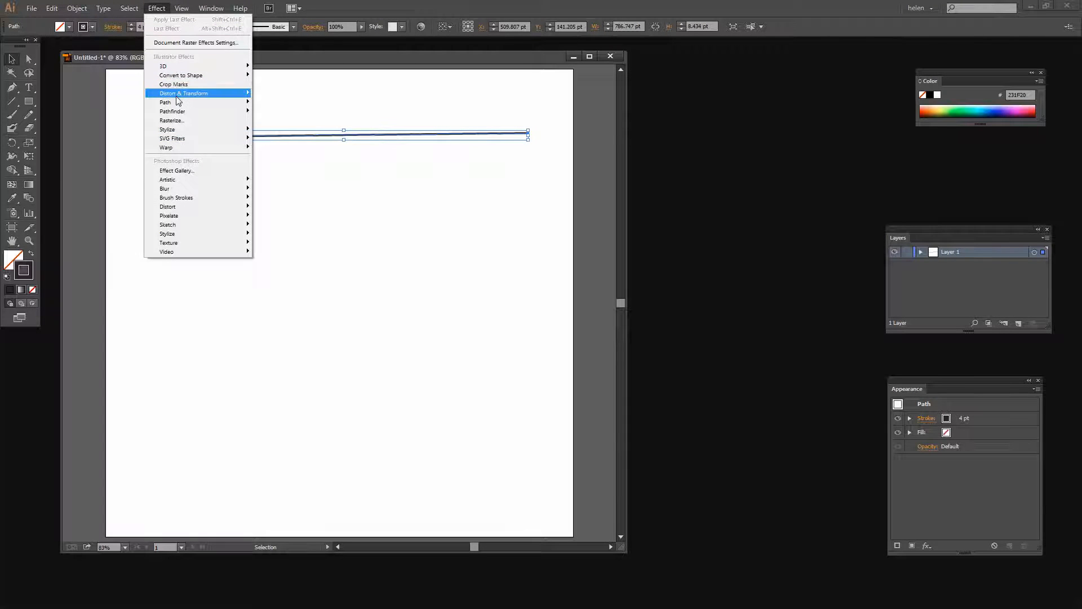
mouse_move(179, 95)
click(84, 170)
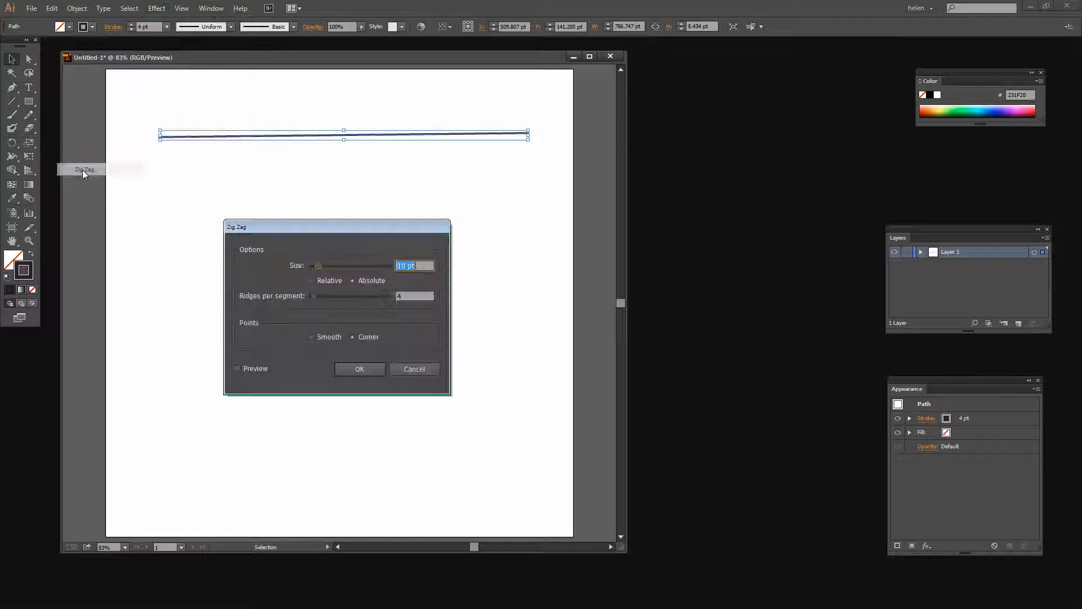
drag(306, 225, 244, 204)
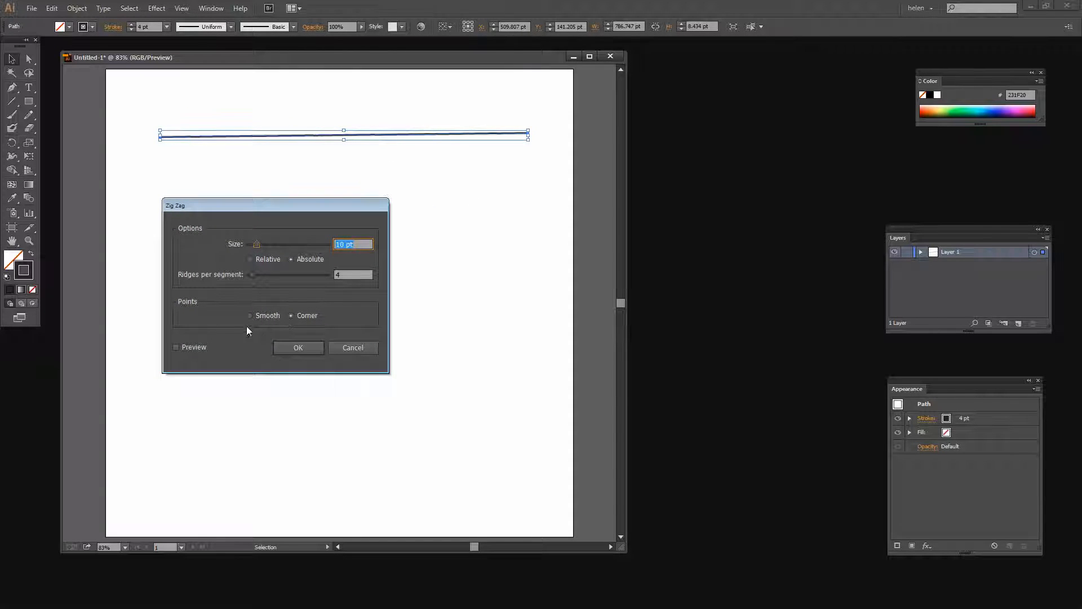
click(176, 347)
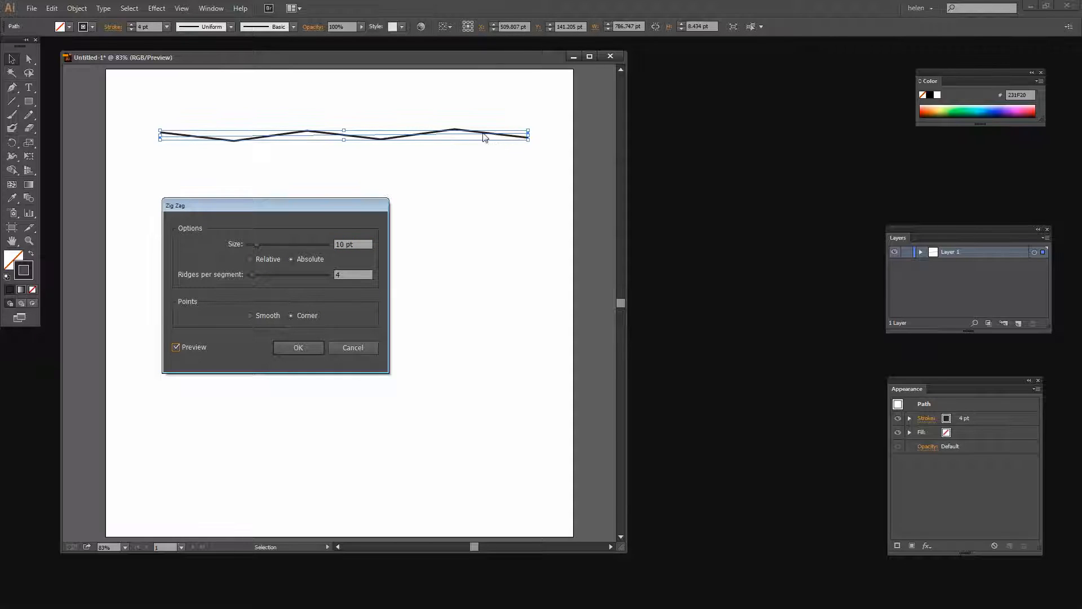
click(250, 315)
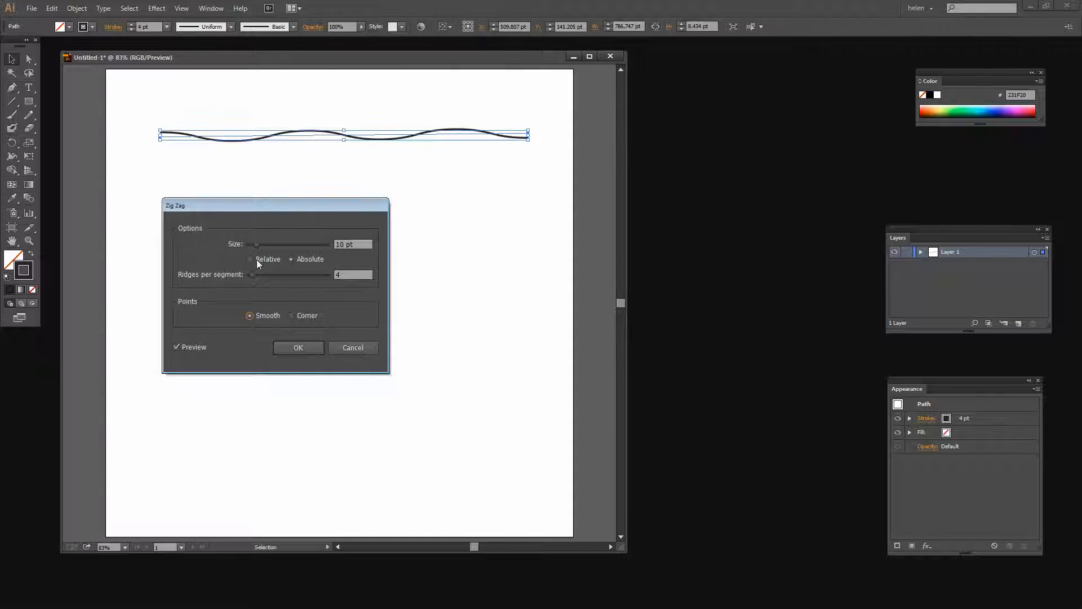
drag(254, 242, 266, 248)
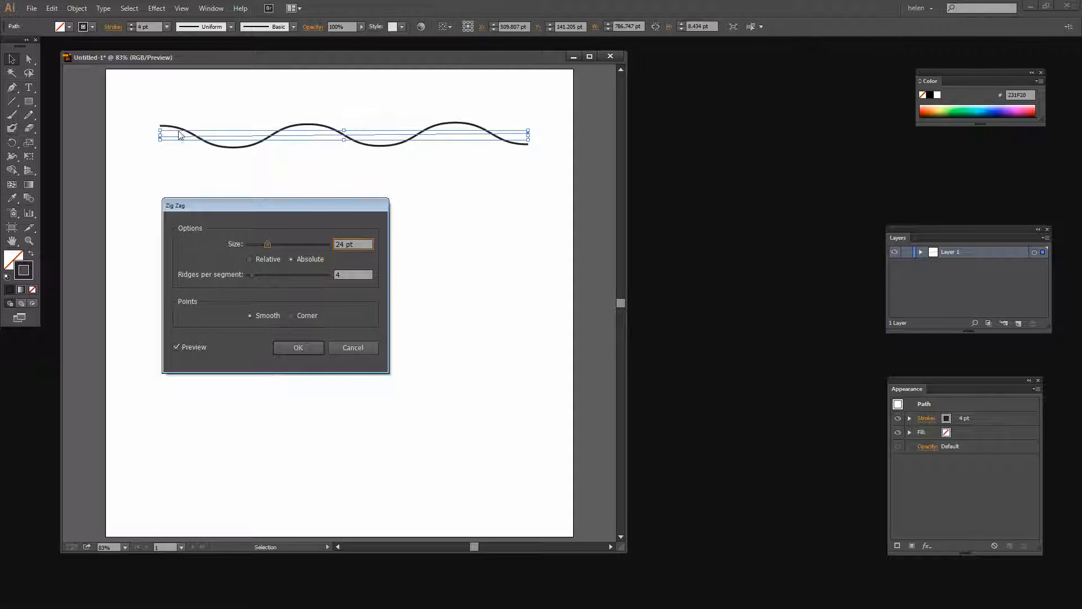
click(294, 350)
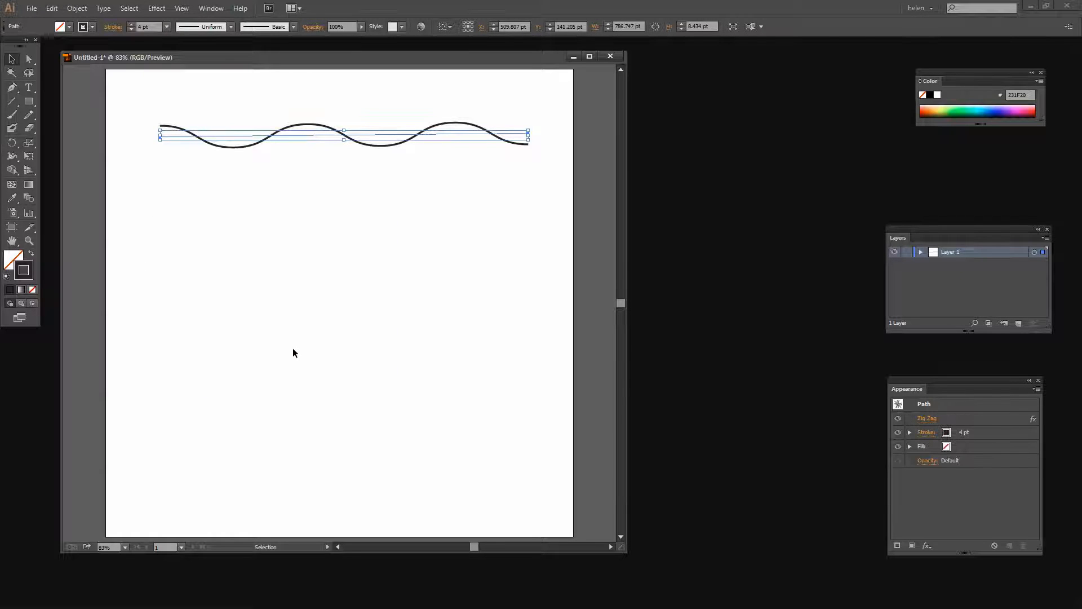
click(188, 174)
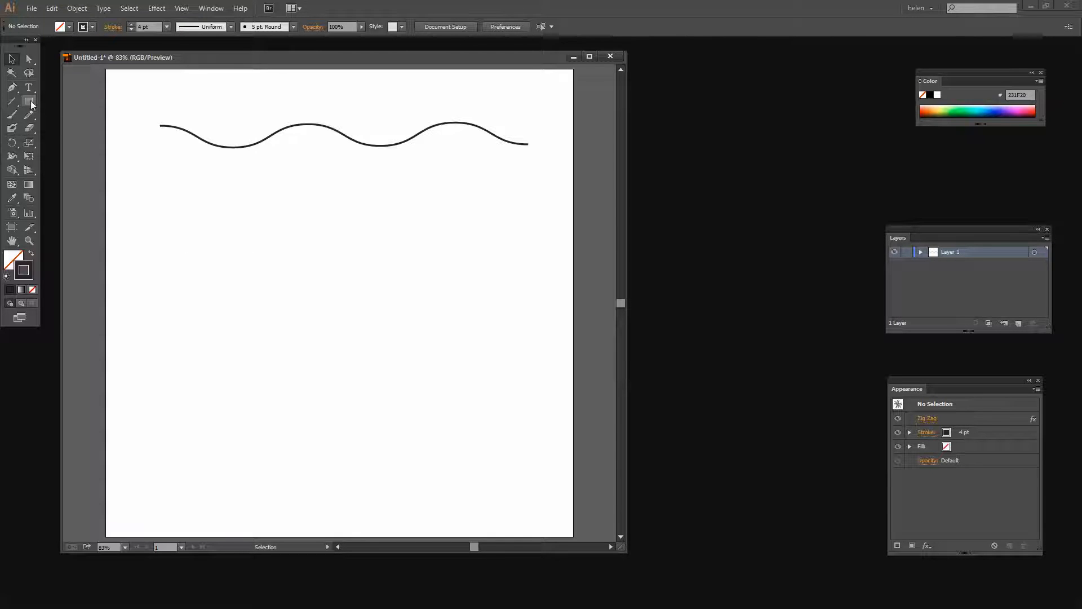
Draw an upright ellipse about 64 by 119 pt with a dark fill and no stroke below the wavy line's first trough
drag(30, 100, 69, 127)
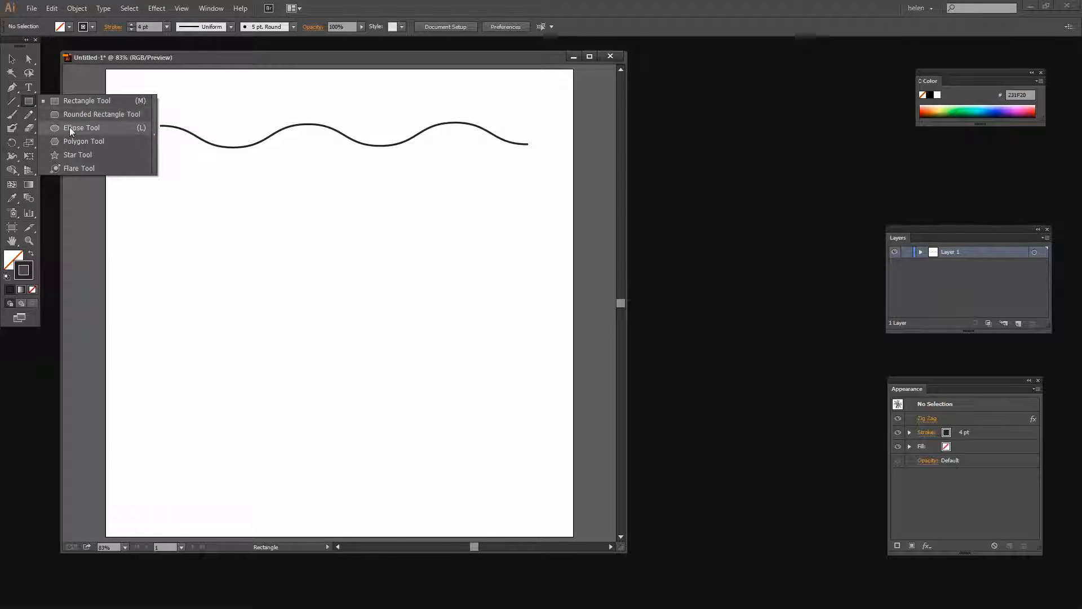
click(70, 127)
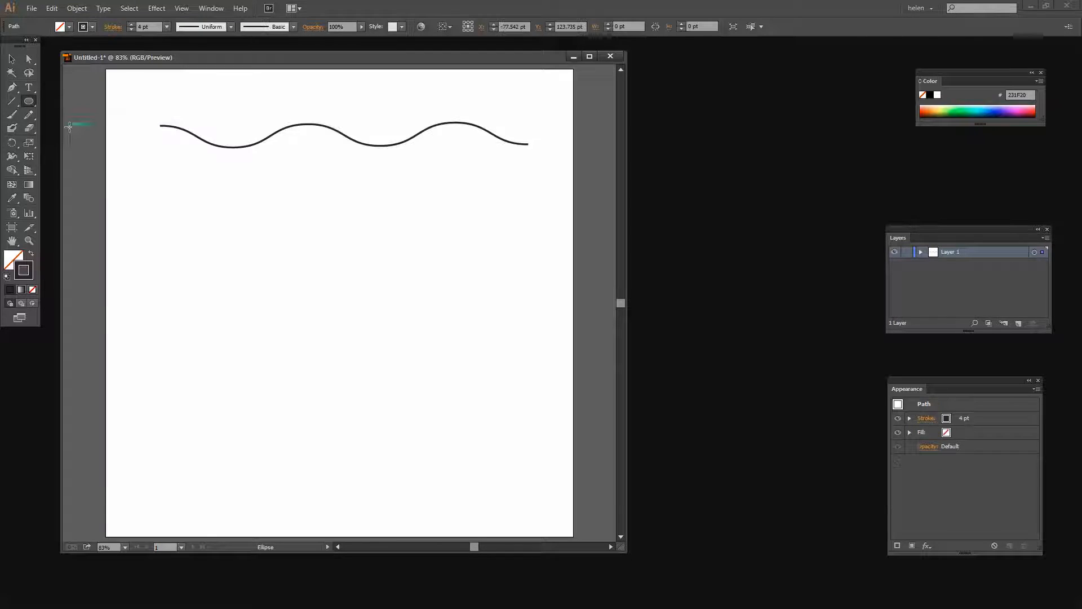
click(31, 254)
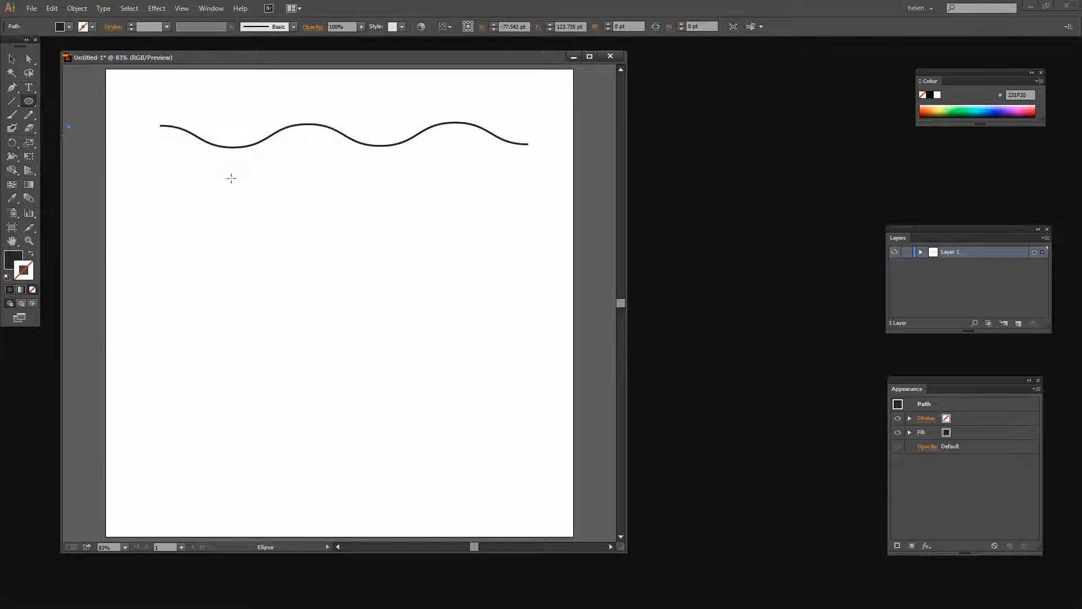
drag(238, 177, 267, 233)
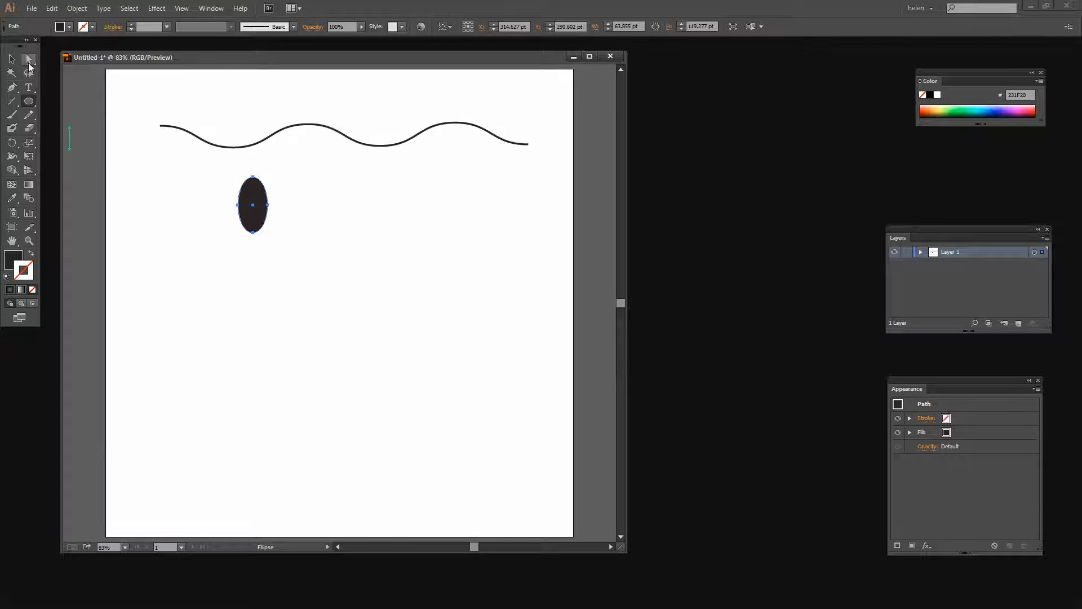
Shape the ellipse into a teardrop by converting its top anchor to a corner, raising that anchor slightly, and moving the bottom anchor up
click(29, 60)
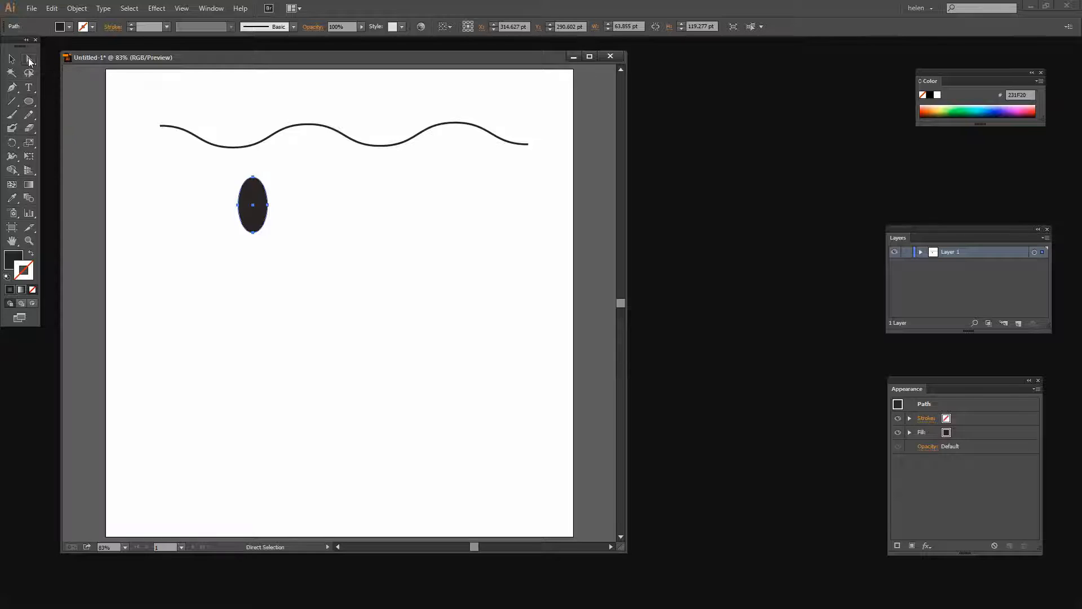
click(253, 177)
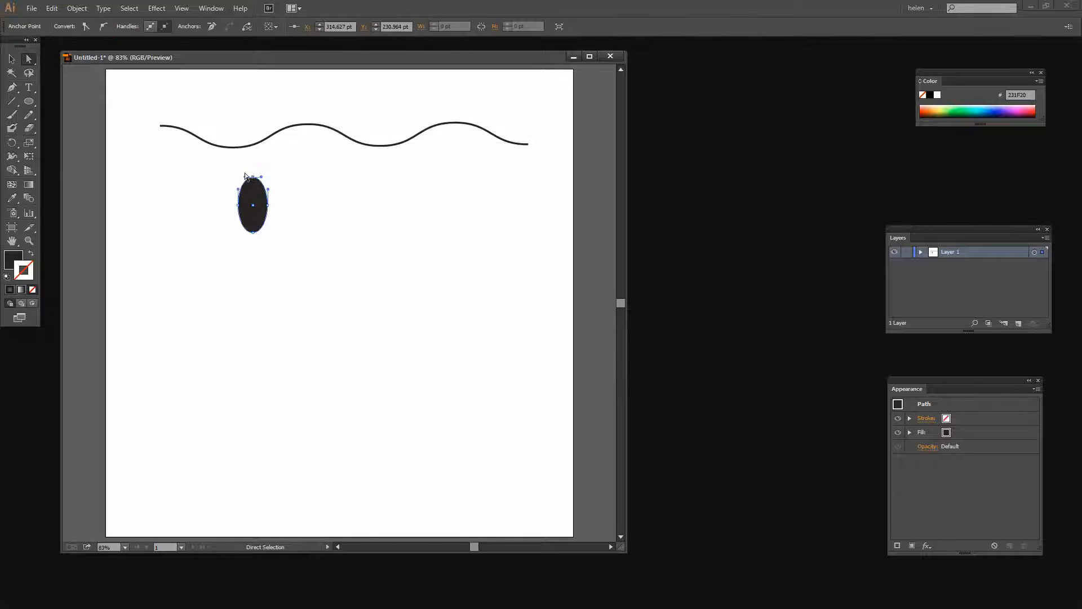
click(86, 25)
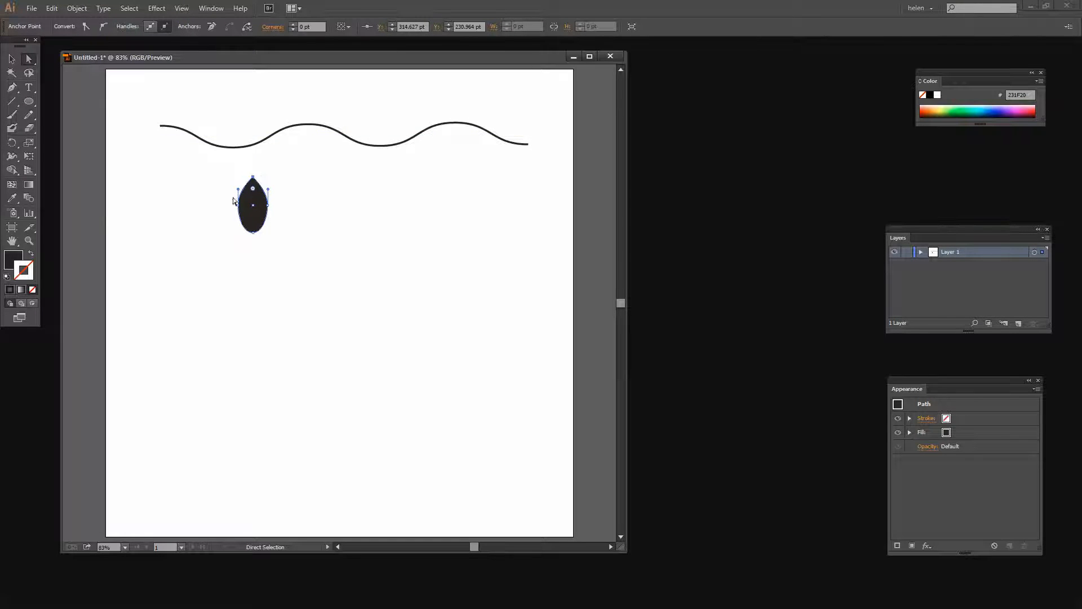
drag(253, 177, 250, 170)
drag(254, 238, 253, 222)
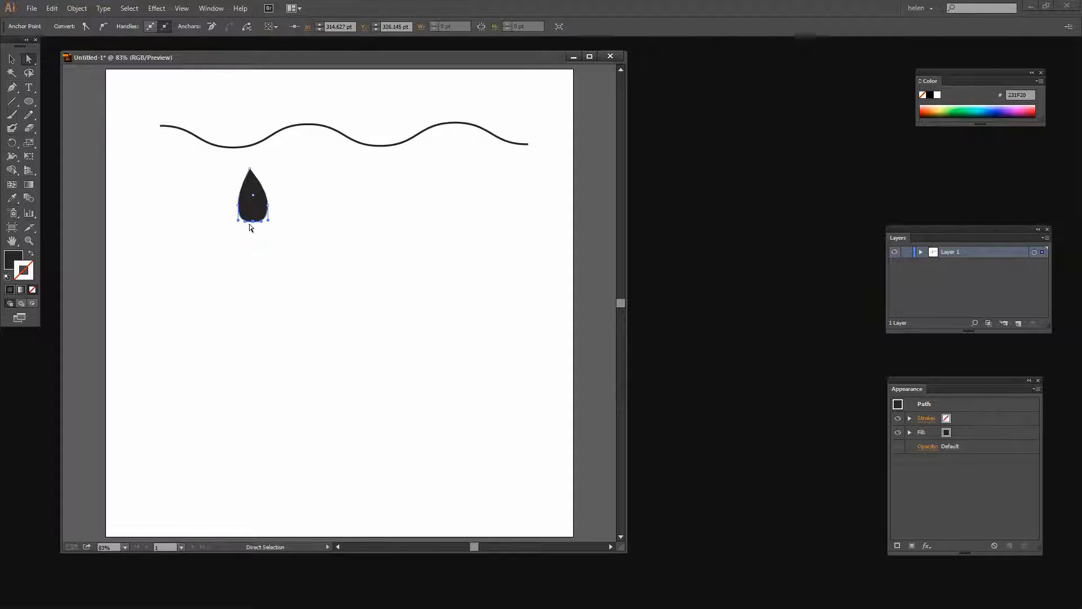
click(276, 244)
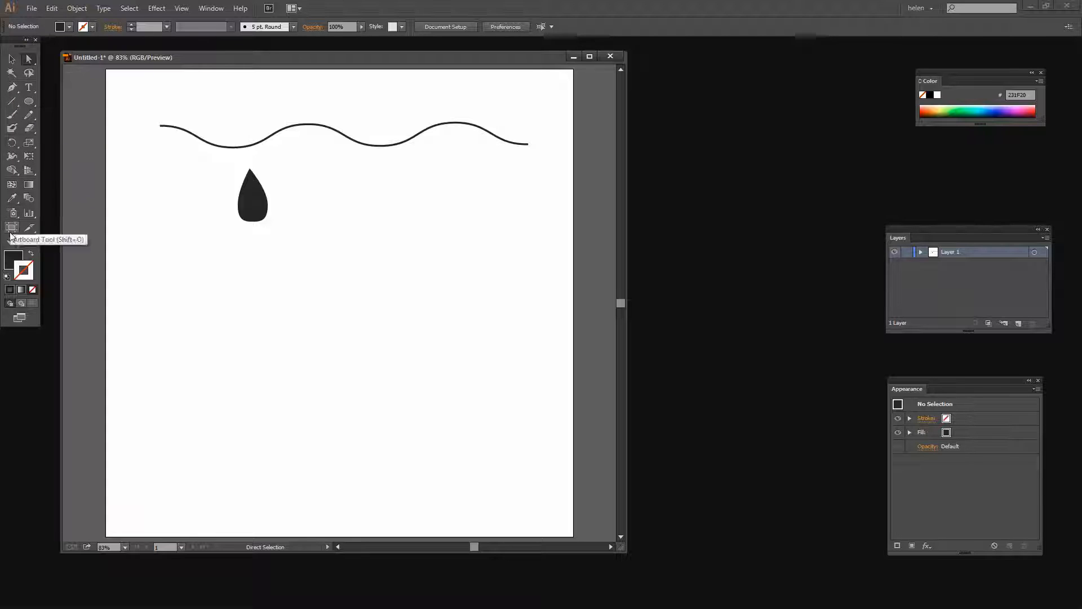
Draw a white, unstroked curved sliver about 31 by 95 pt with the Pen tool, running from the teardrop's middle to below its base
click(12, 88)
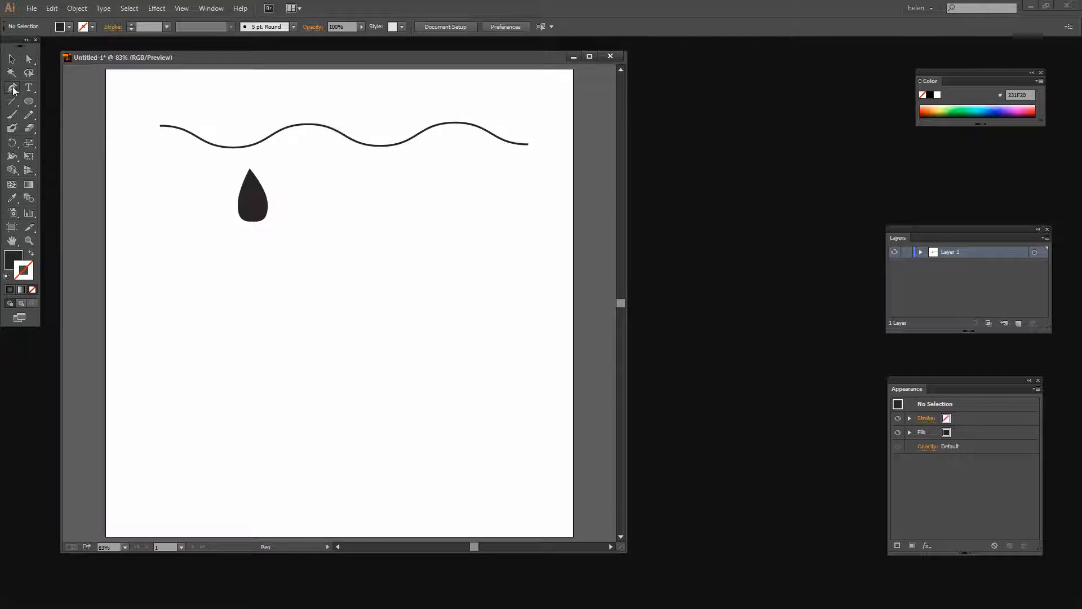
click(11, 256)
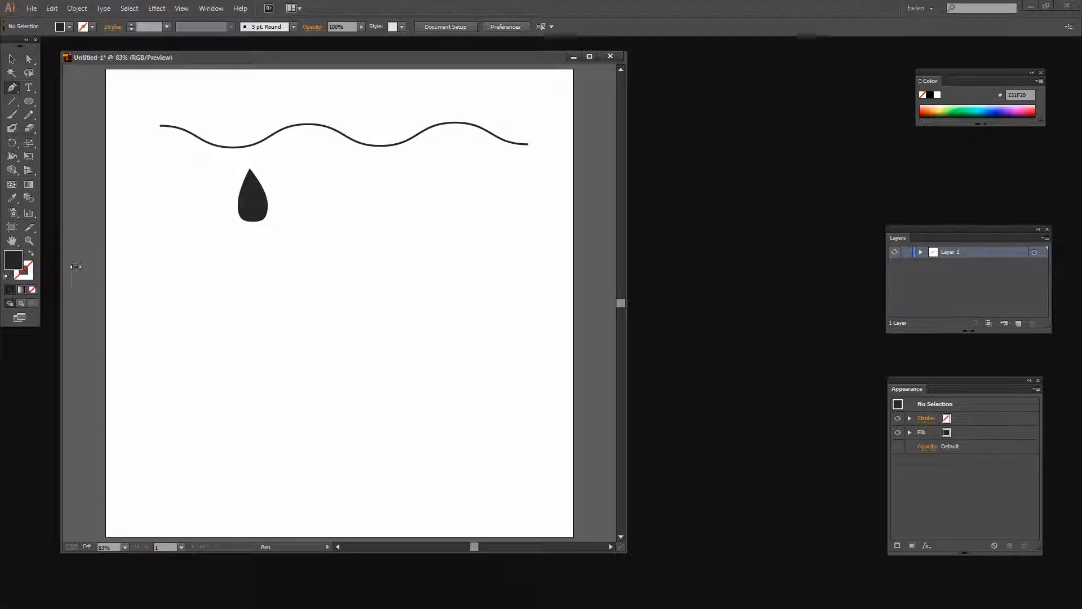
click(937, 96)
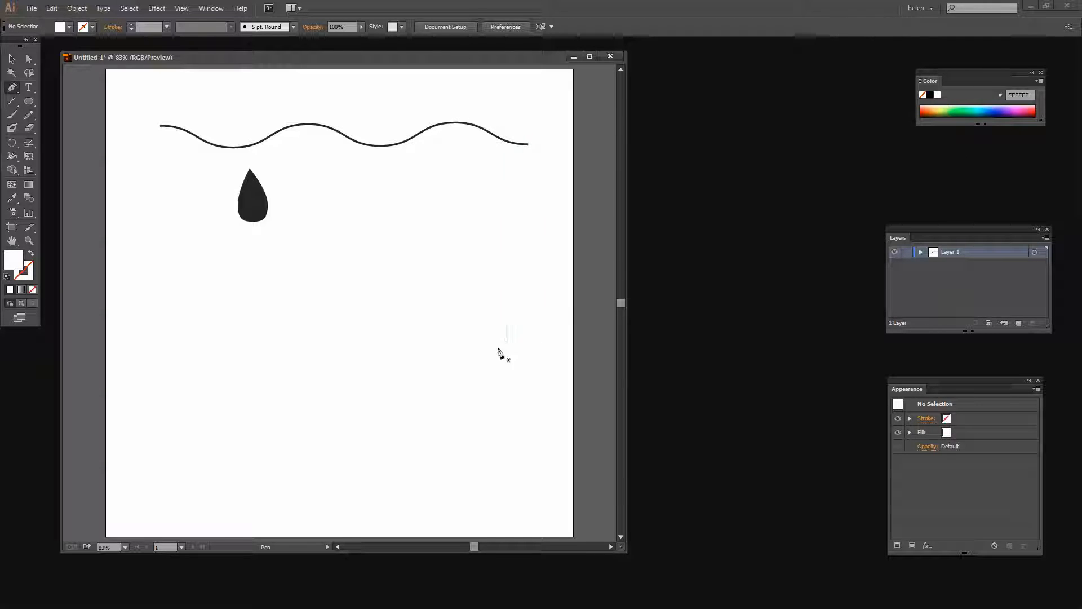
ctrl+click(251, 221)
drag(249, 220, 264, 202)
drag(264, 200, 13, 66)
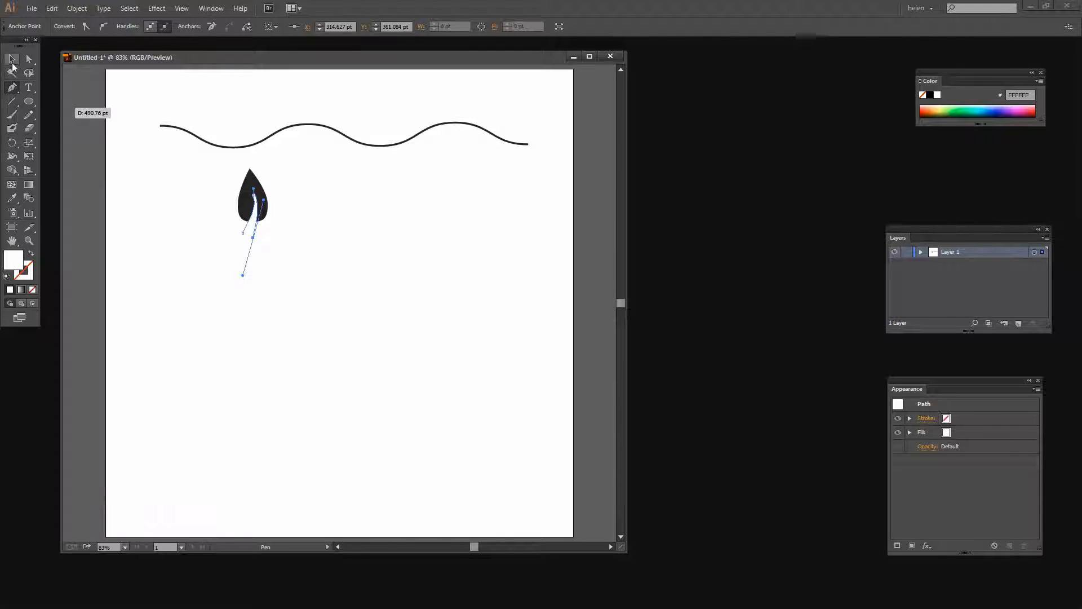
click(12, 61)
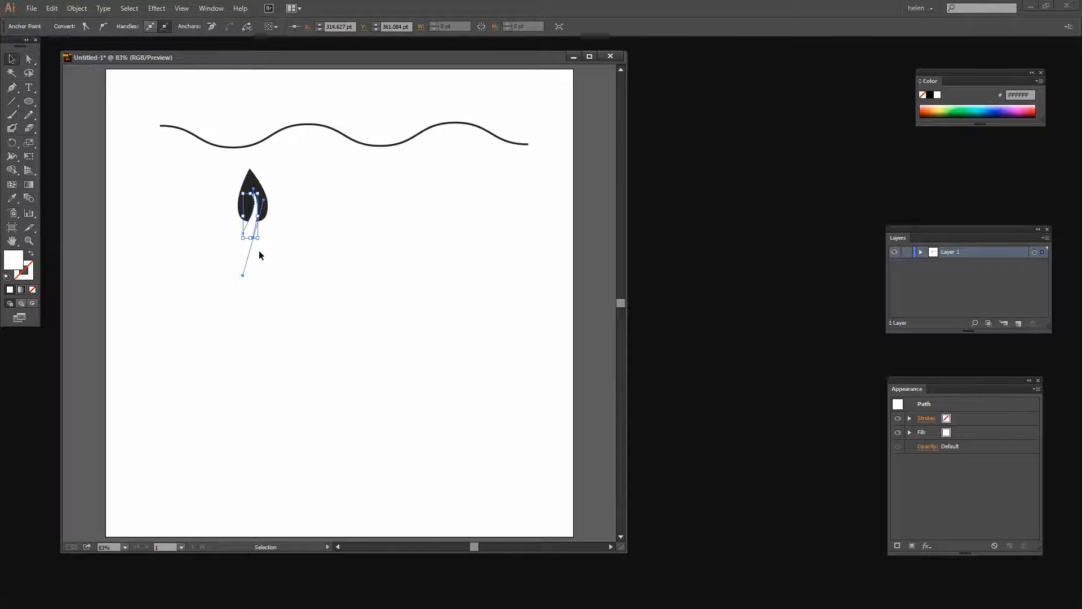
click(273, 260)
click(256, 214)
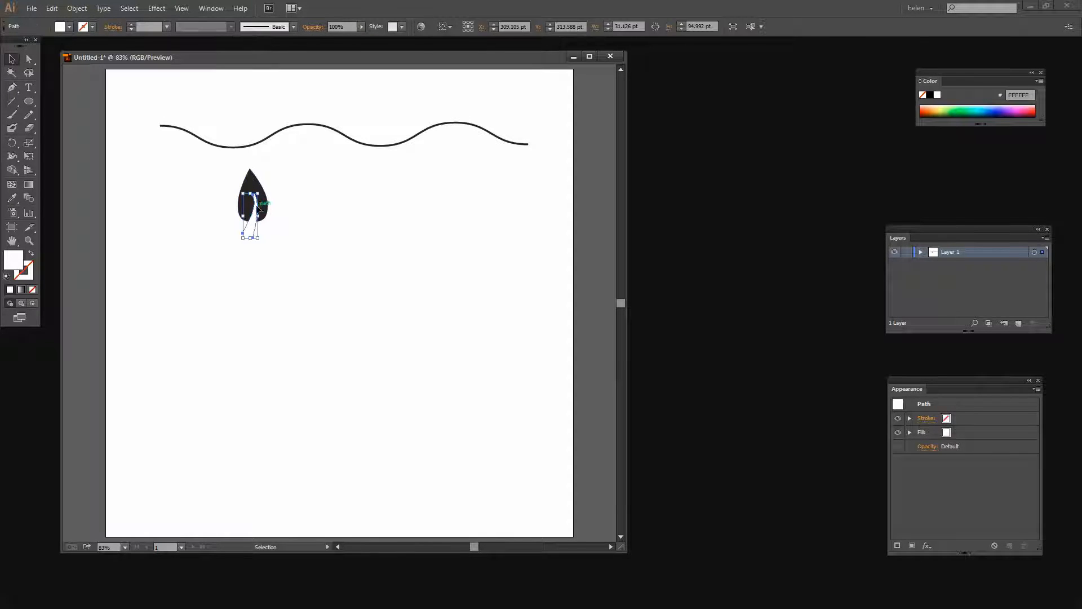
Convert the anchor at the white sliver's upper tip to a corner point
key(z)
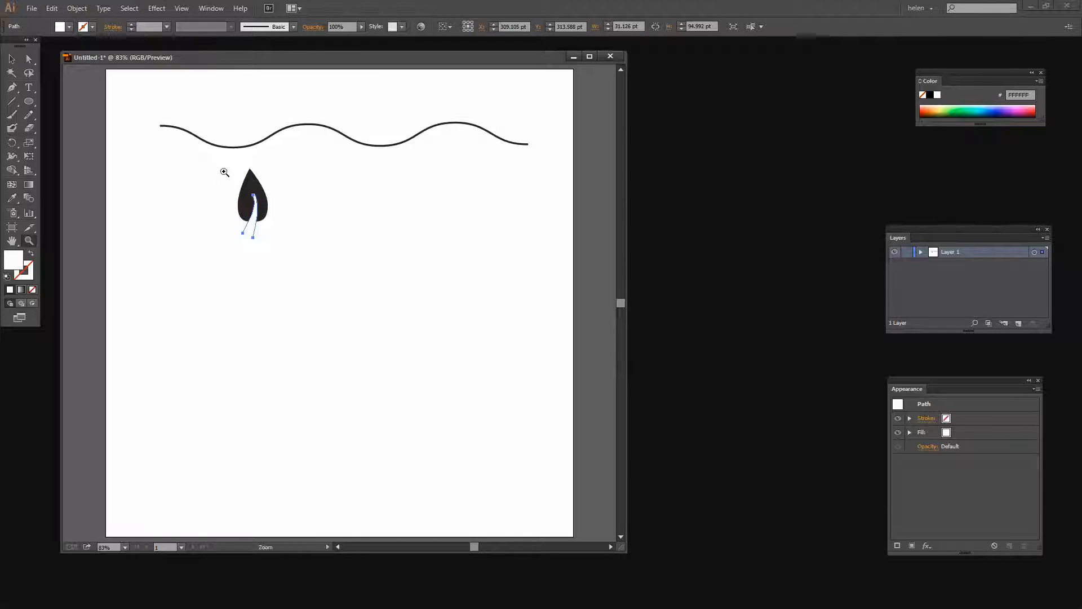
drag(223, 171, 285, 257)
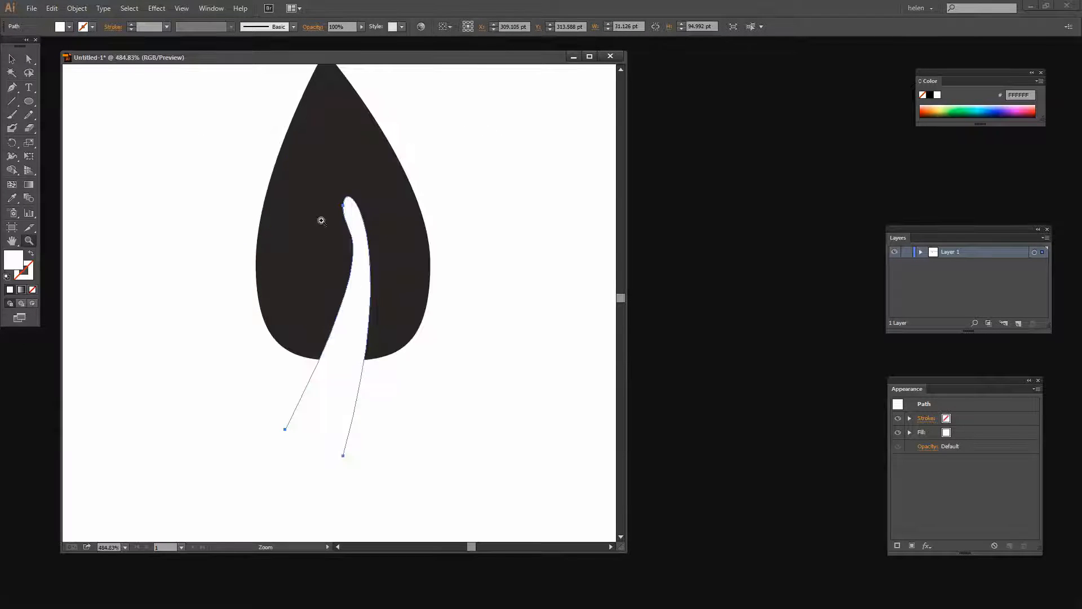
click(29, 58)
click(344, 206)
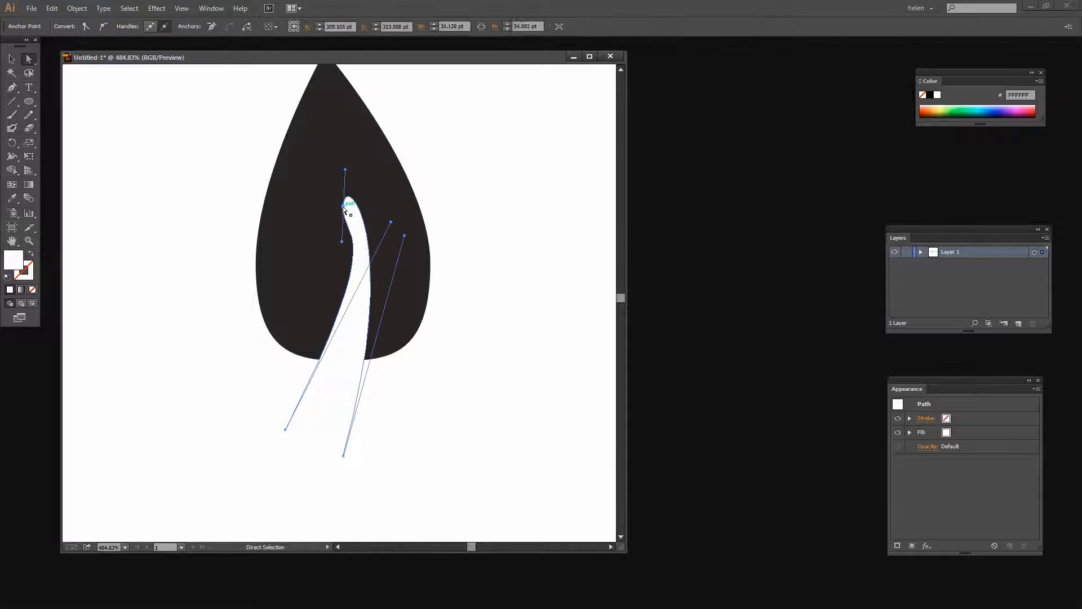
click(86, 27)
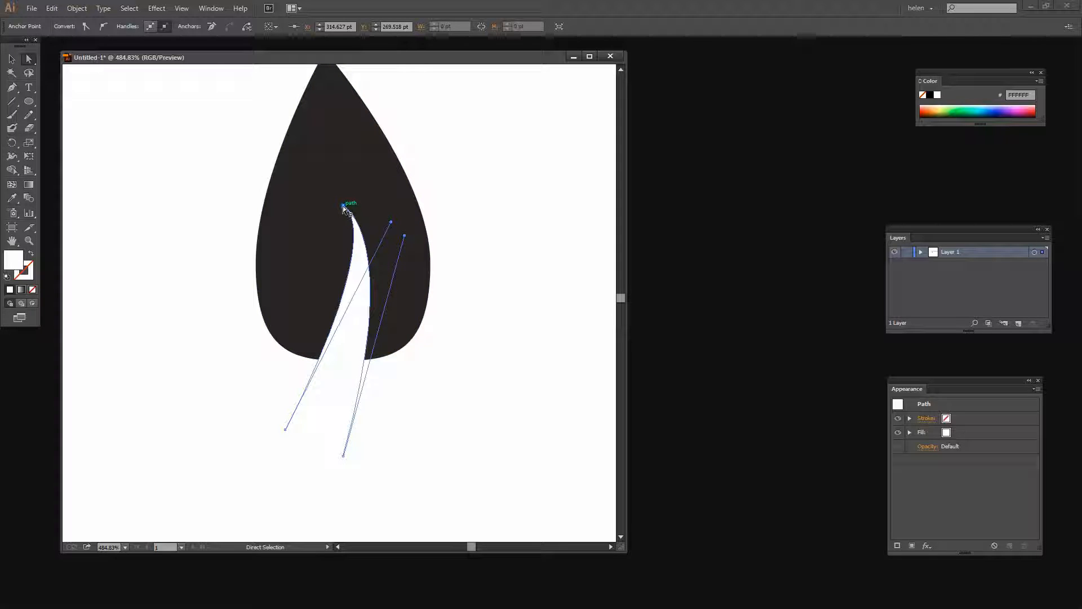
Lengthen the white sliver by raising its upper tip, and shift its lower-left anchor outward and its lower-right anchor upward
drag(344, 206, 343, 174)
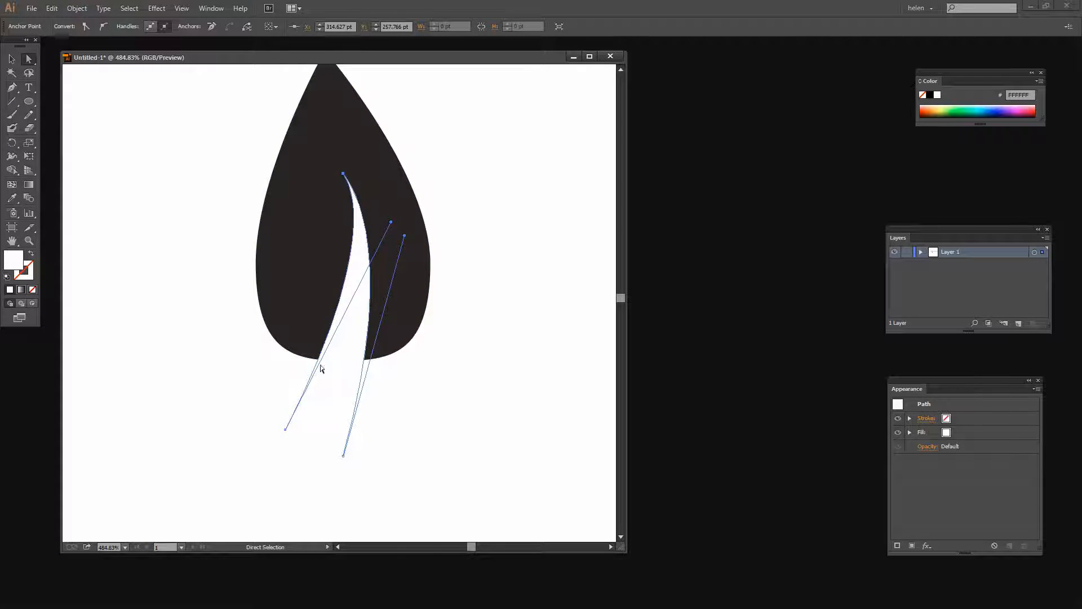
drag(285, 430, 274, 433)
drag(343, 457, 338, 421)
scroll(490, 366, up, 1)
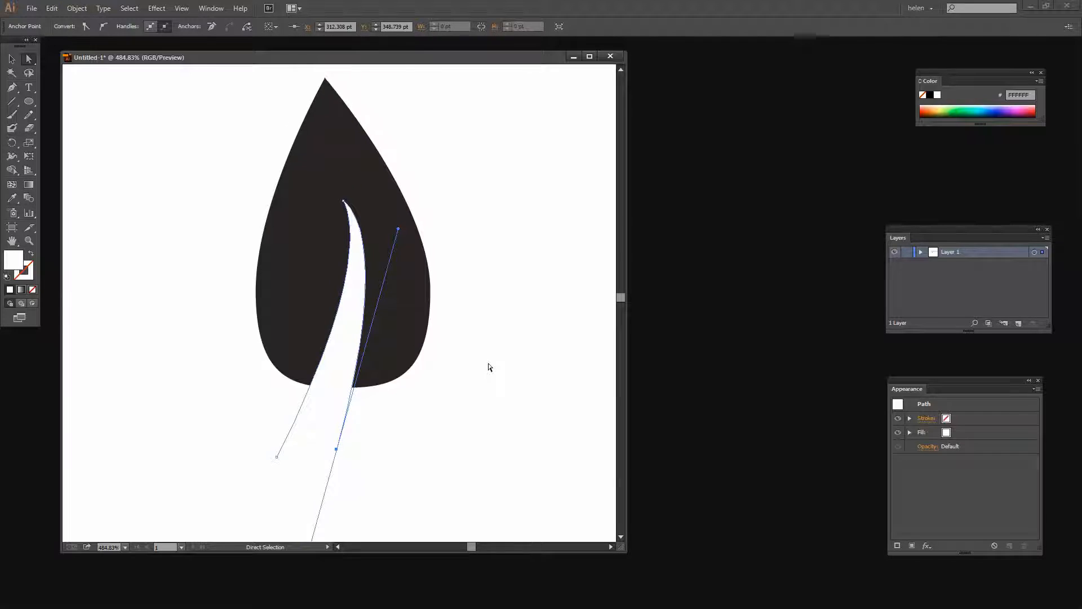
scroll(490, 367, up, 1)
scroll(496, 367, down, 1)
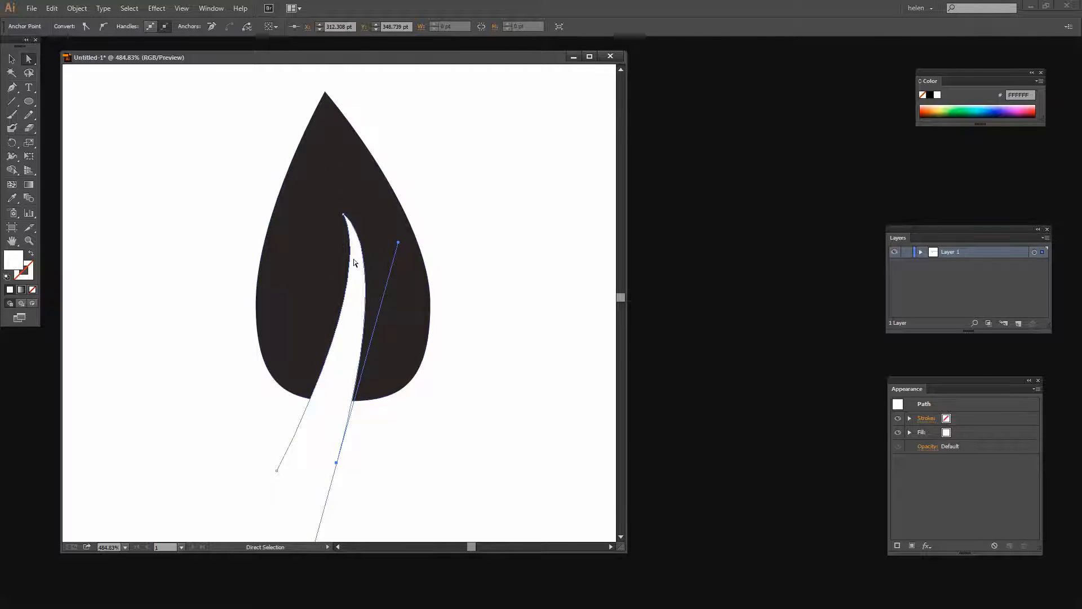
Bend the white sliver's left edge outward and move its upper tip slightly up and to the left
mouse_move(354, 263)
mouse_down()
mouse_move(345, 259)
mouse_move(344, 275)
mouse_up()
click(343, 215)
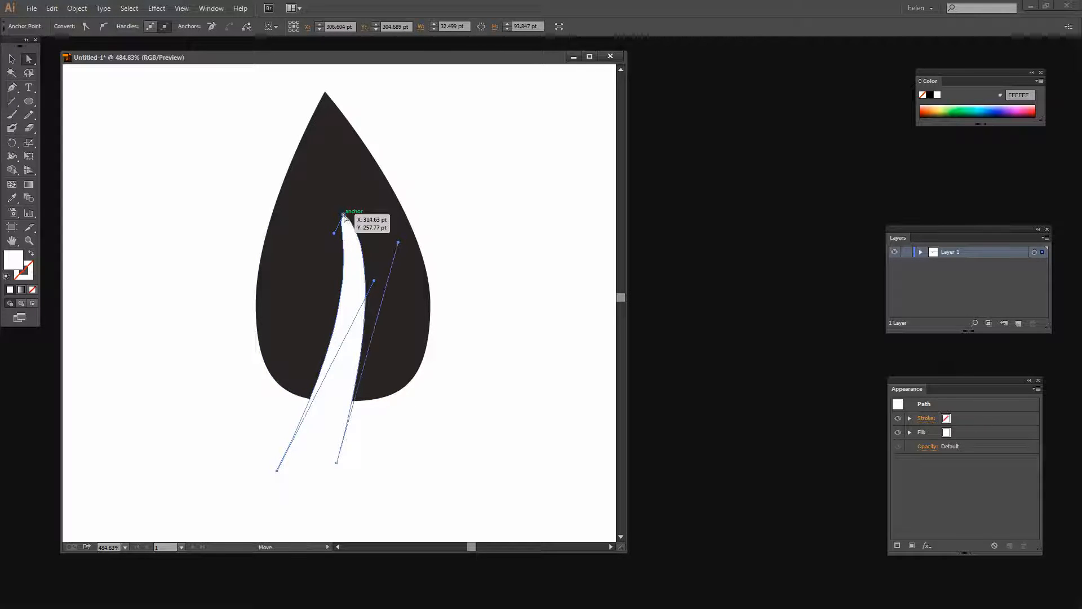
mouse_move(344, 215)
mouse_down()
mouse_move(336, 208)
mouse_move(335, 235)
mouse_up()
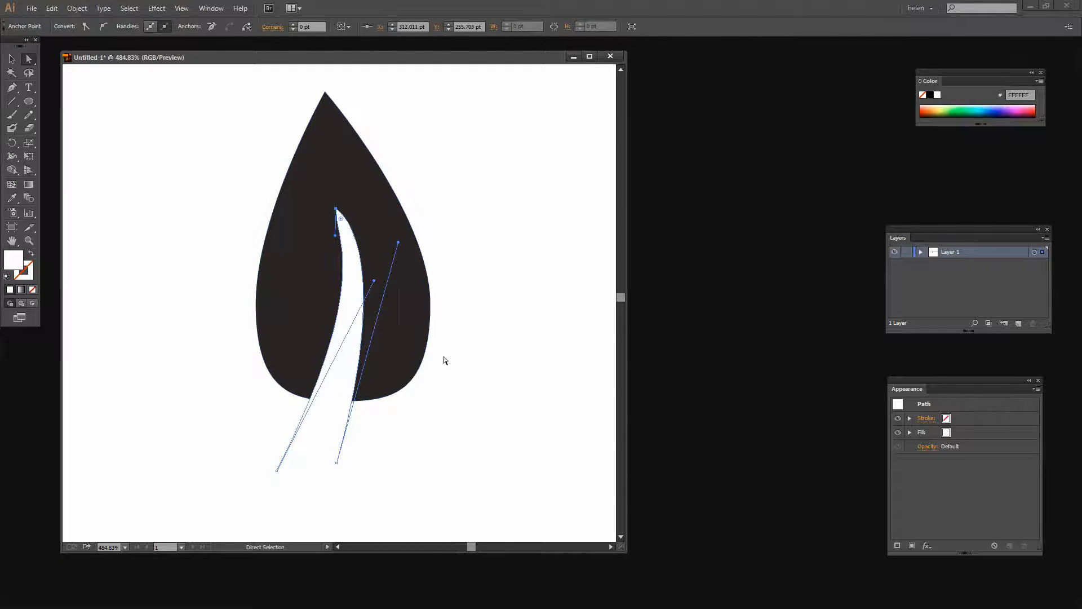
click(449, 368)
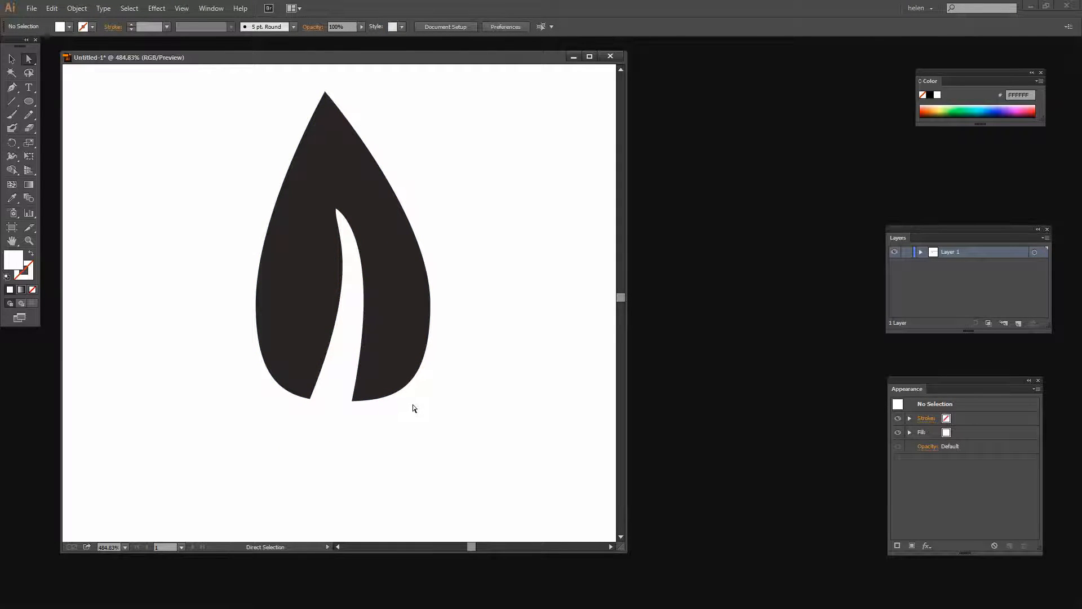
Expand Layer 1 to list its paths, set the layer row size to Large, and enlarge the list to fit every path
click(12, 58)
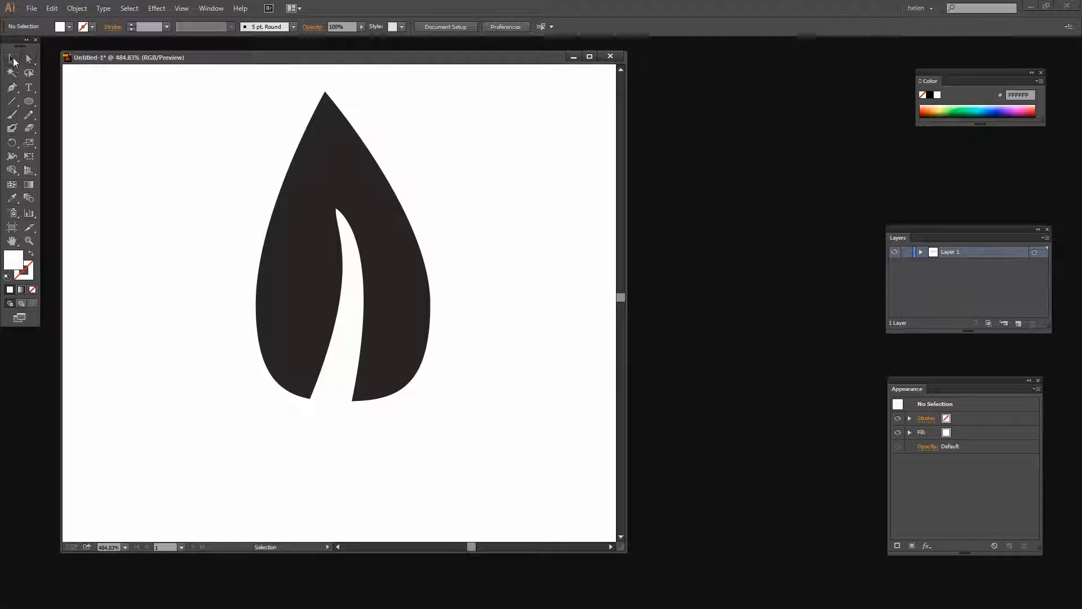
drag(252, 153, 442, 384)
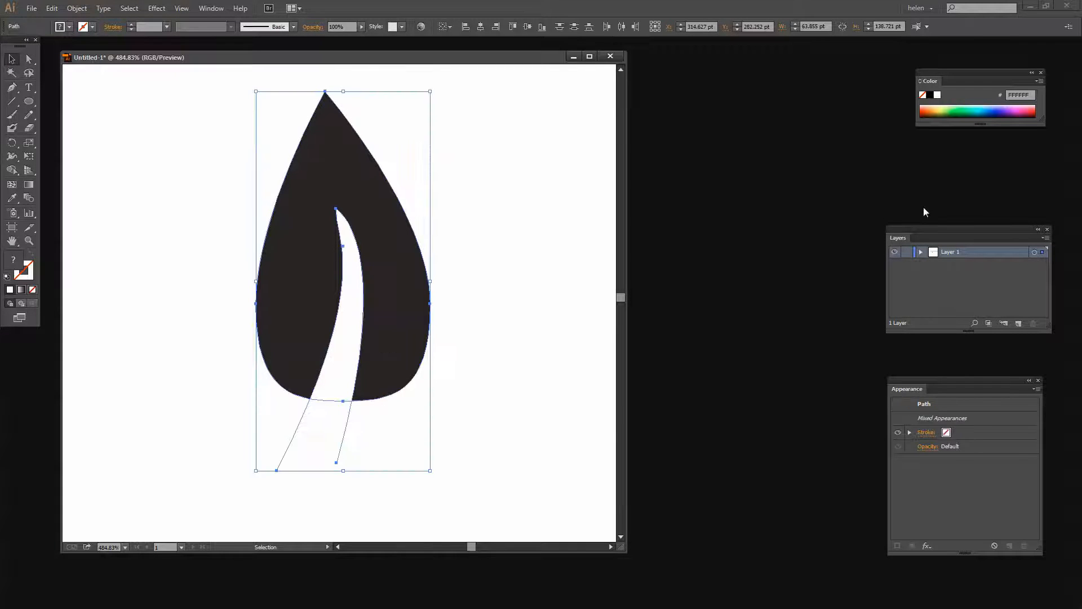
drag(918, 233, 821, 186)
click(825, 204)
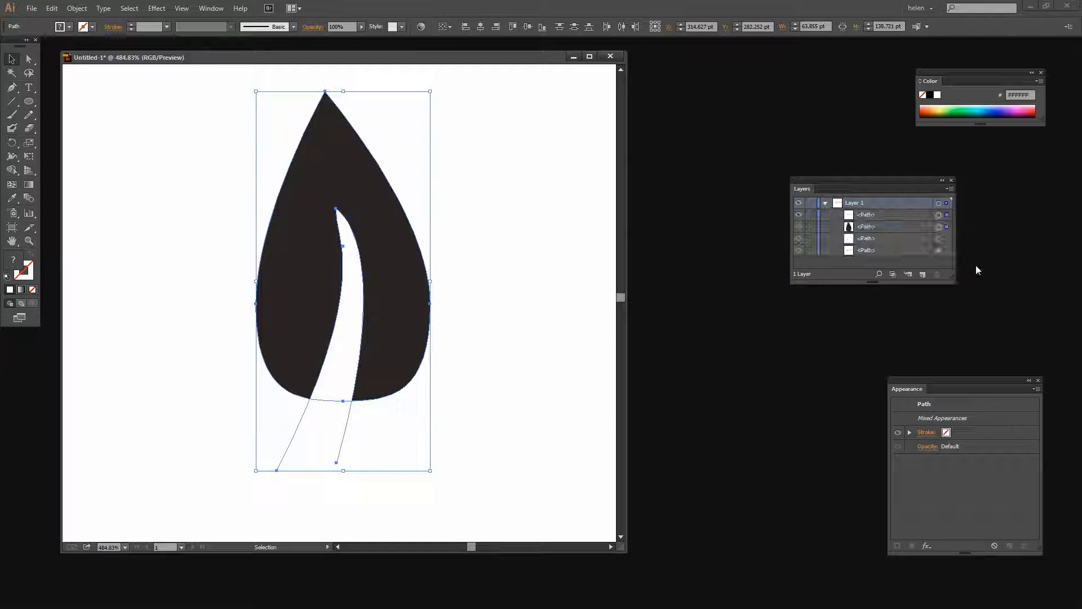
click(950, 188)
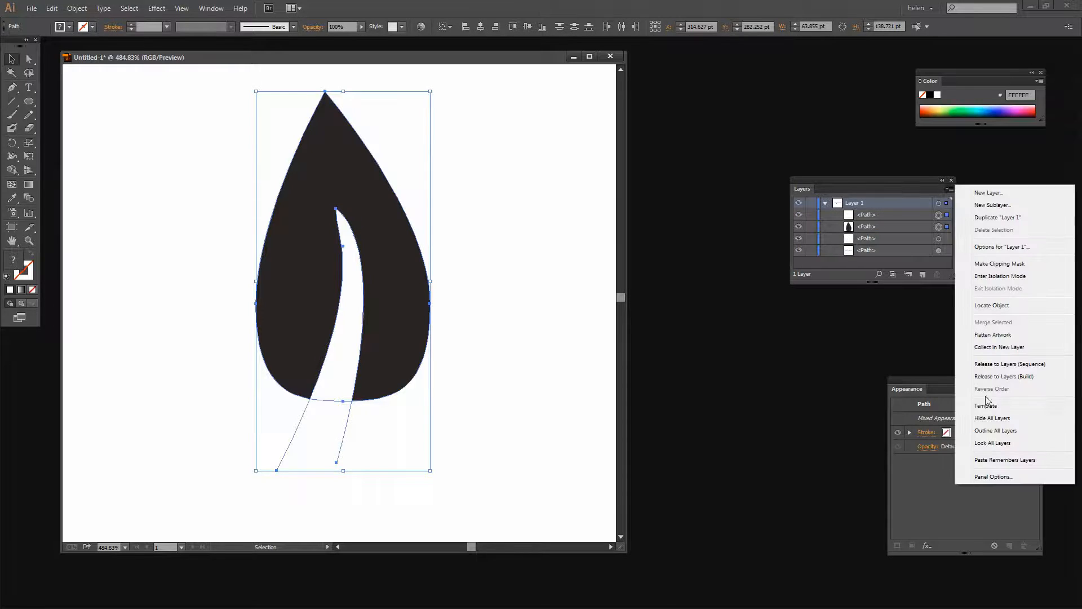
click(990, 477)
click(484, 269)
click(537, 402)
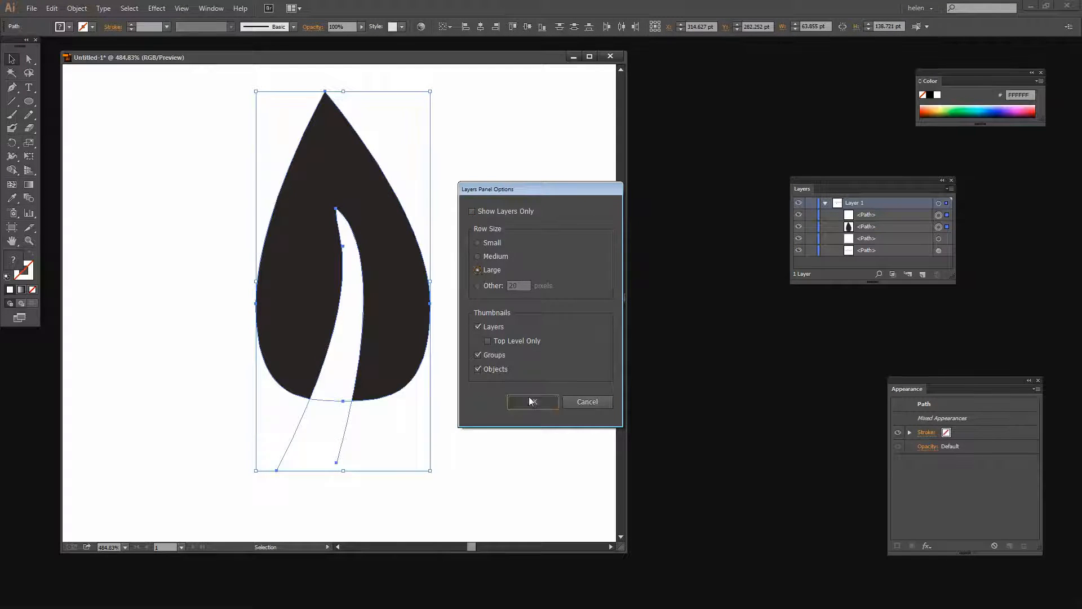
drag(870, 185, 801, 152)
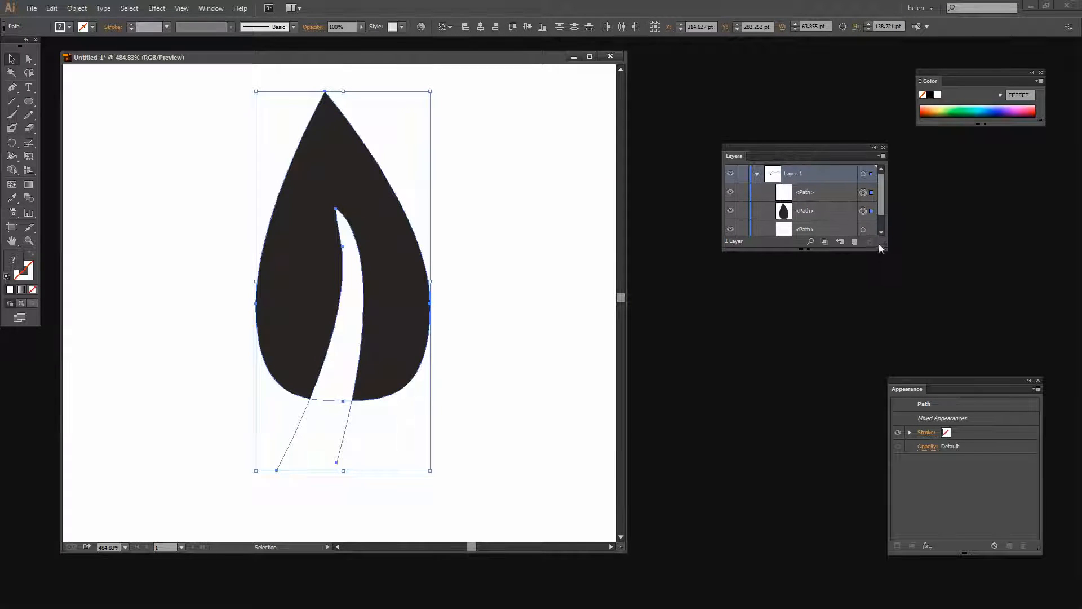
drag(886, 252, 897, 343)
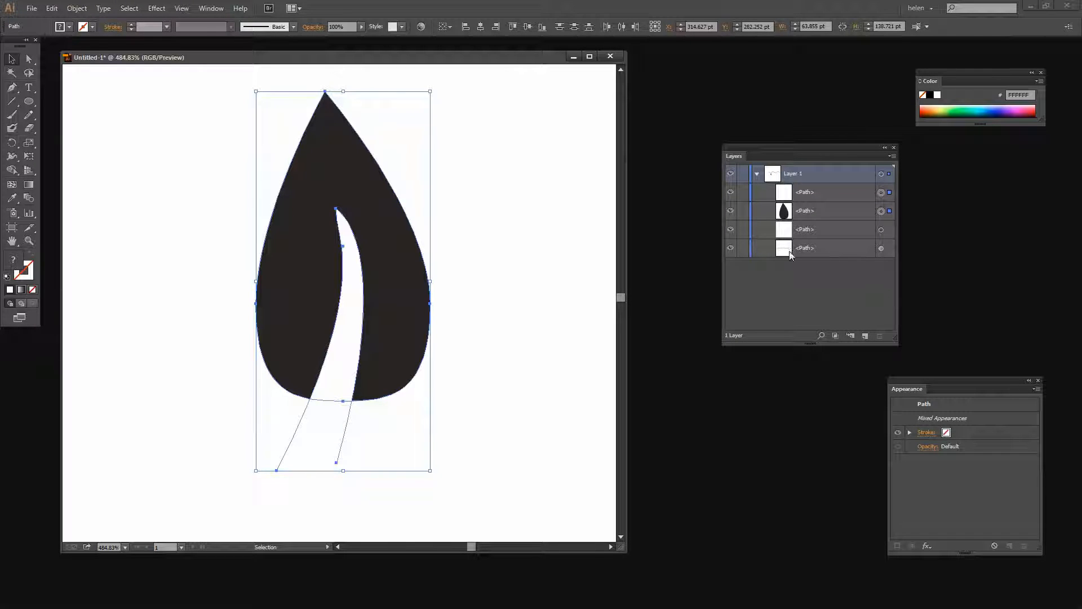
Select the teardrop and the white sliver and subtract the sliver from the teardrop with Pathfinder's Minus Front
click(783, 211)
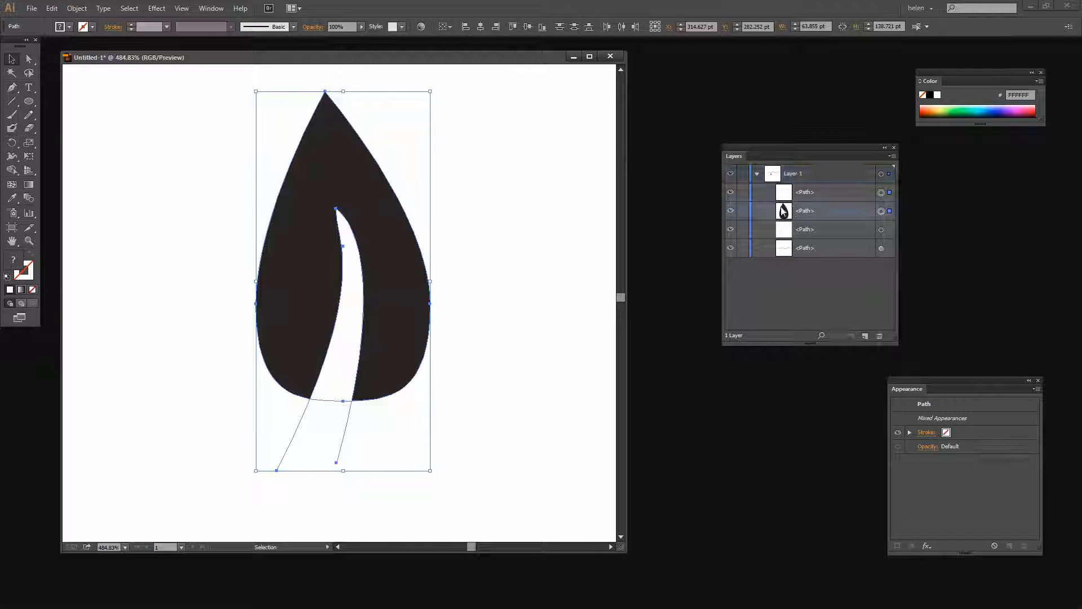
click(730, 192)
click(730, 192)
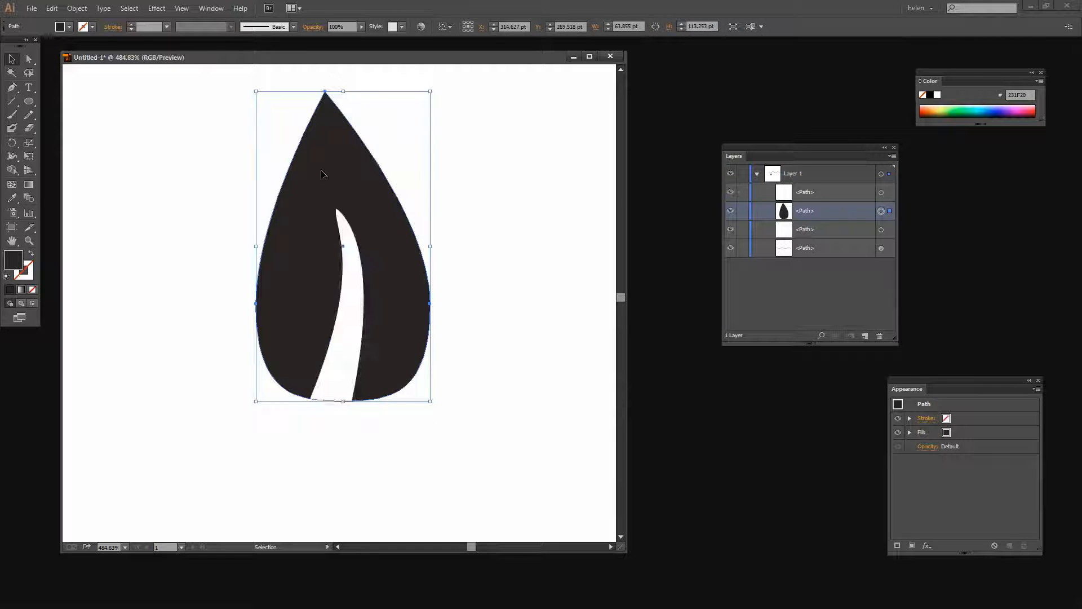
shift+click(881, 192)
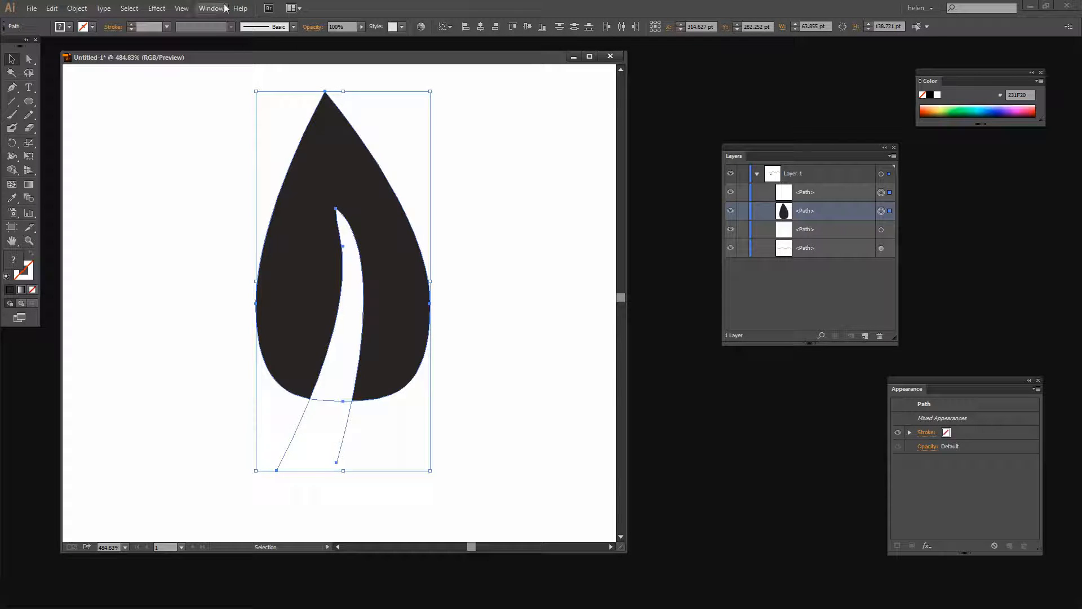
click(204, 9)
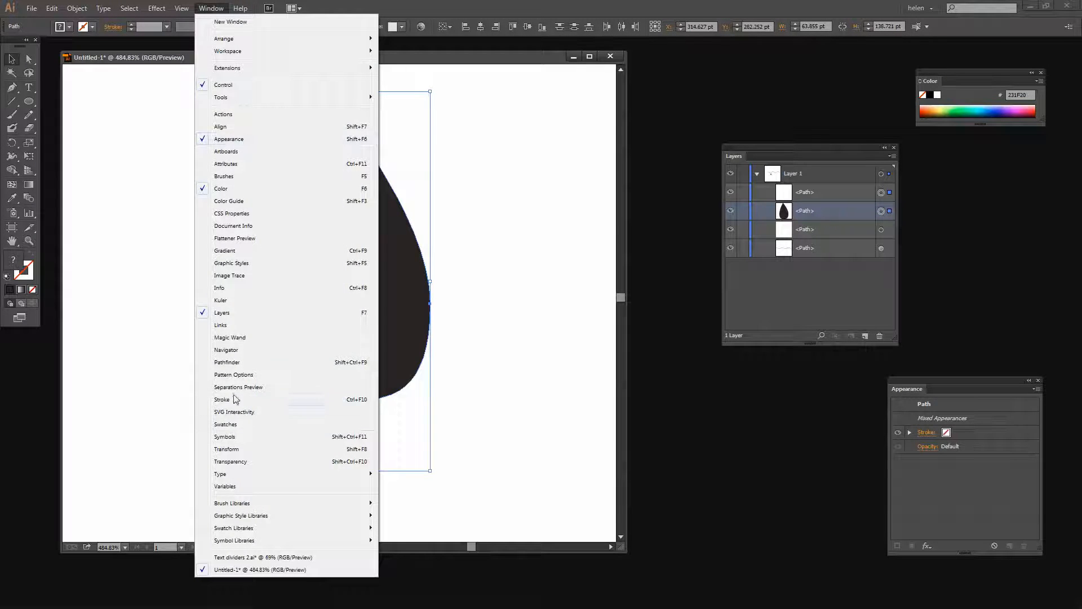
click(226, 364)
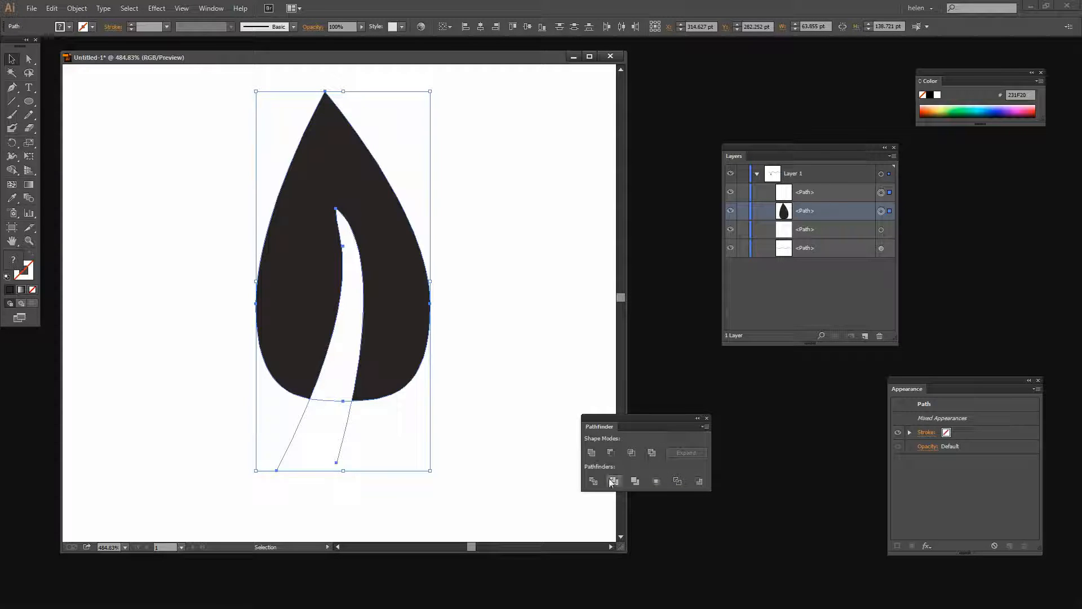
click(611, 452)
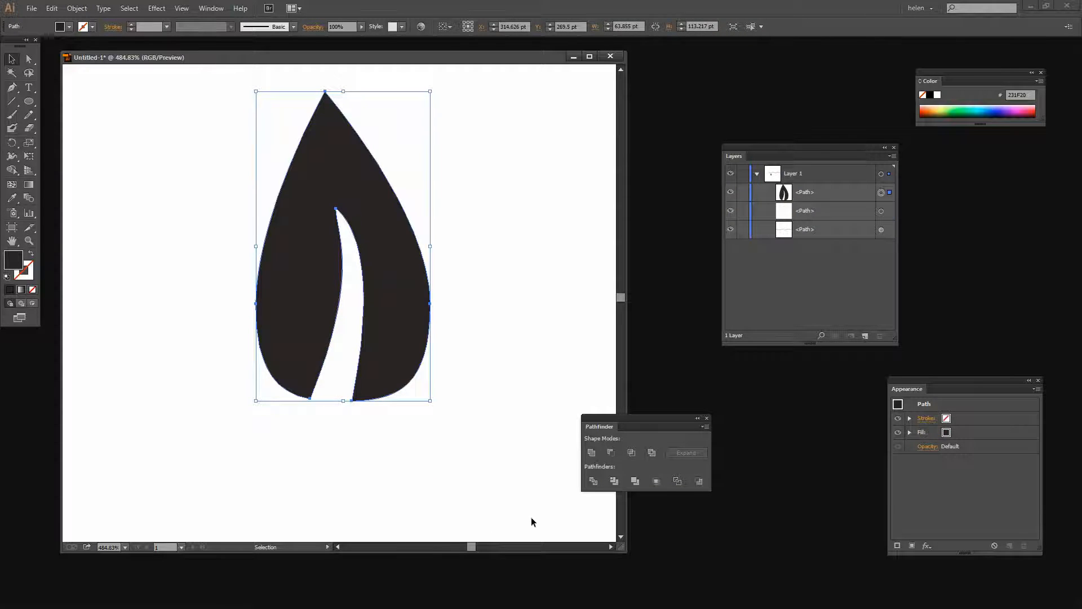
click(409, 453)
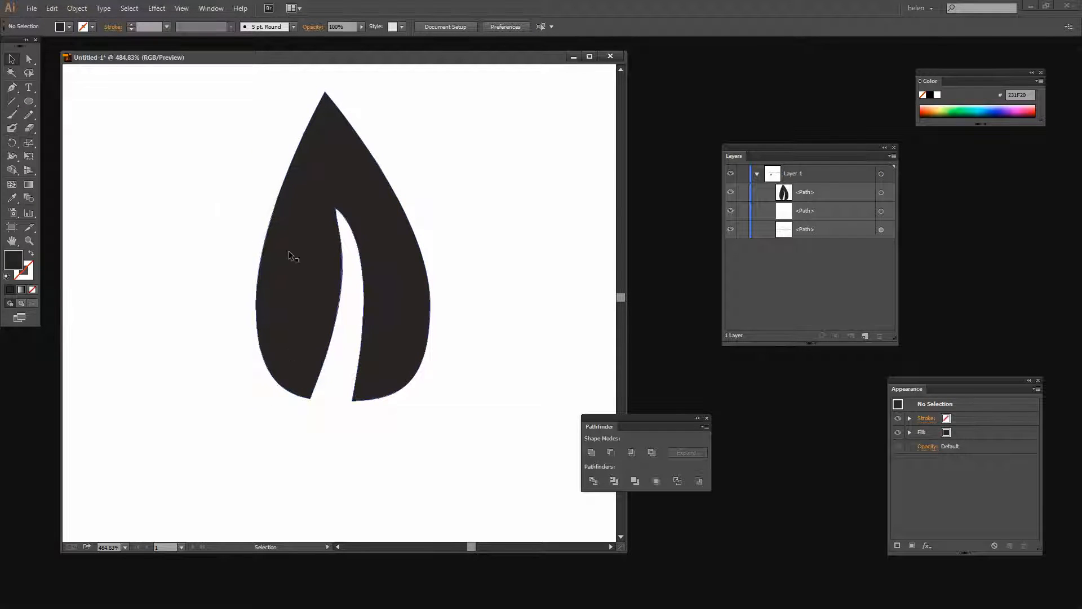
Move the cut leaf slightly down and left, and scale it down to about 36 by 63 pt below the wavy line
drag(289, 251, 227, 289)
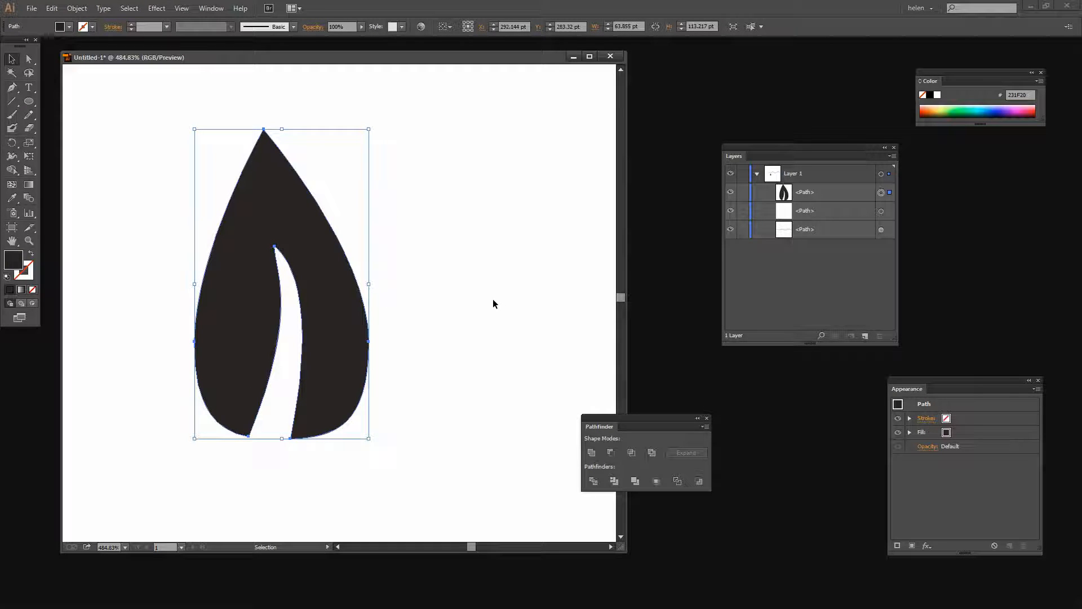
key(a)
key(ctrl+0)
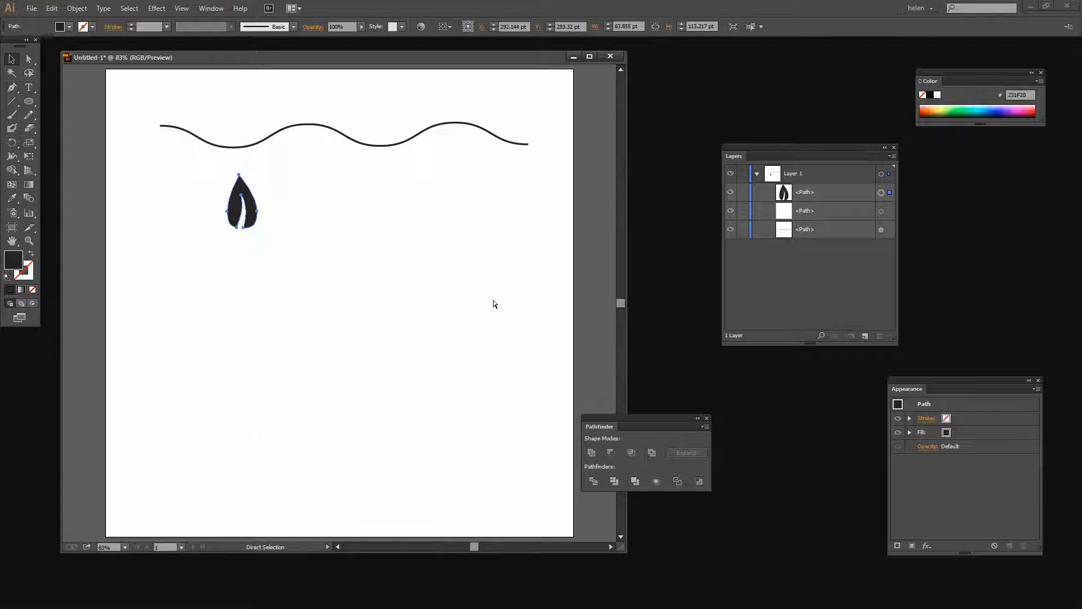
key(v)
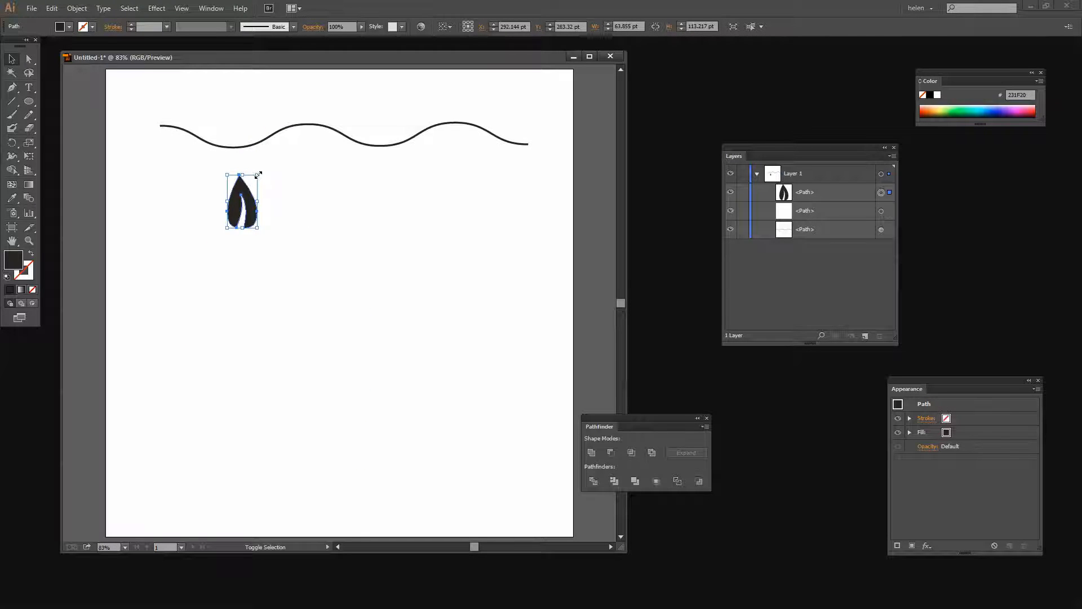
drag(258, 174, 244, 197)
click(264, 239)
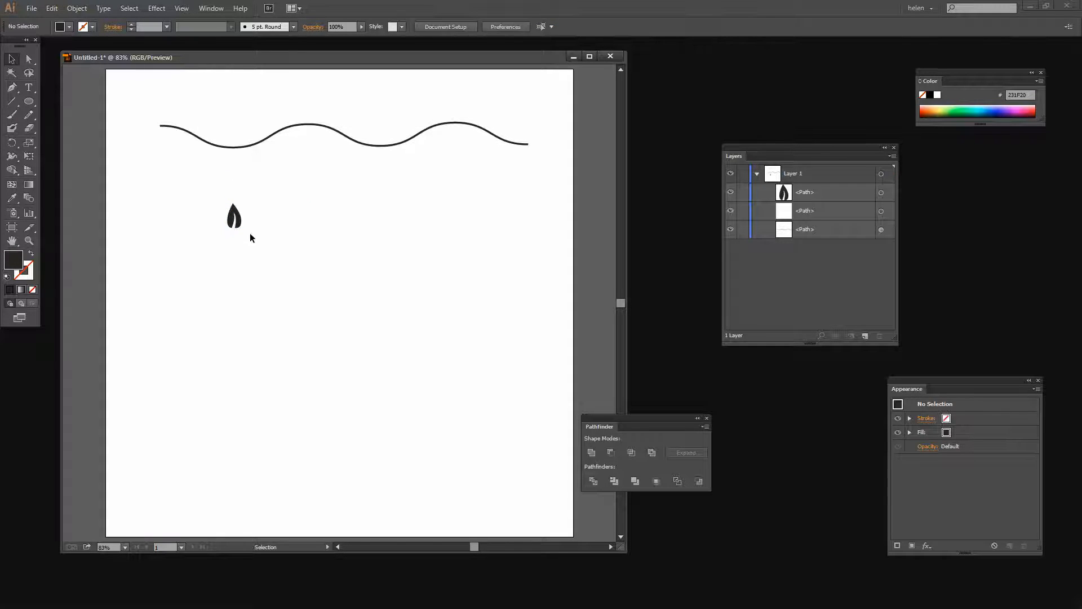
click(241, 216)
drag(243, 203, 244, 198)
click(267, 281)
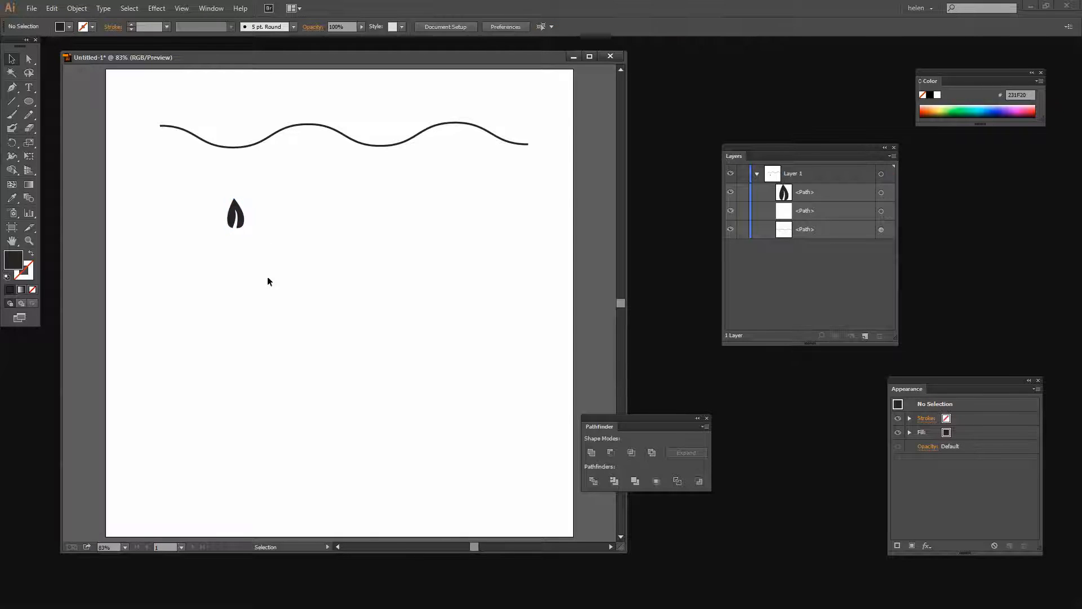
Tilt the leaf to point down-right and place copies below the wavy line at its start and its next two crests
click(242, 224)
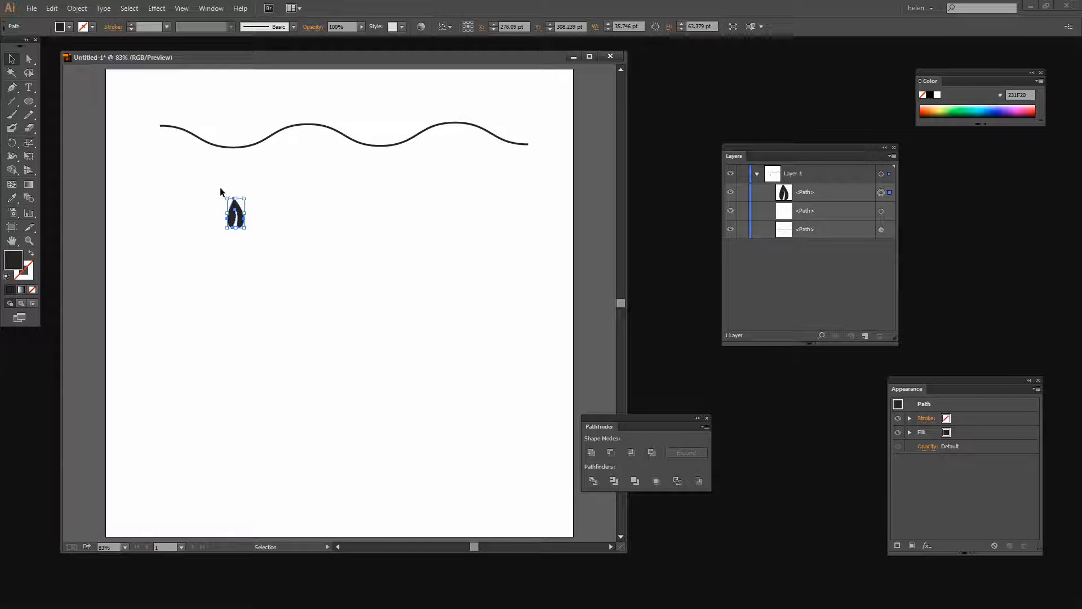
drag(224, 193, 459, 159)
click(180, 147)
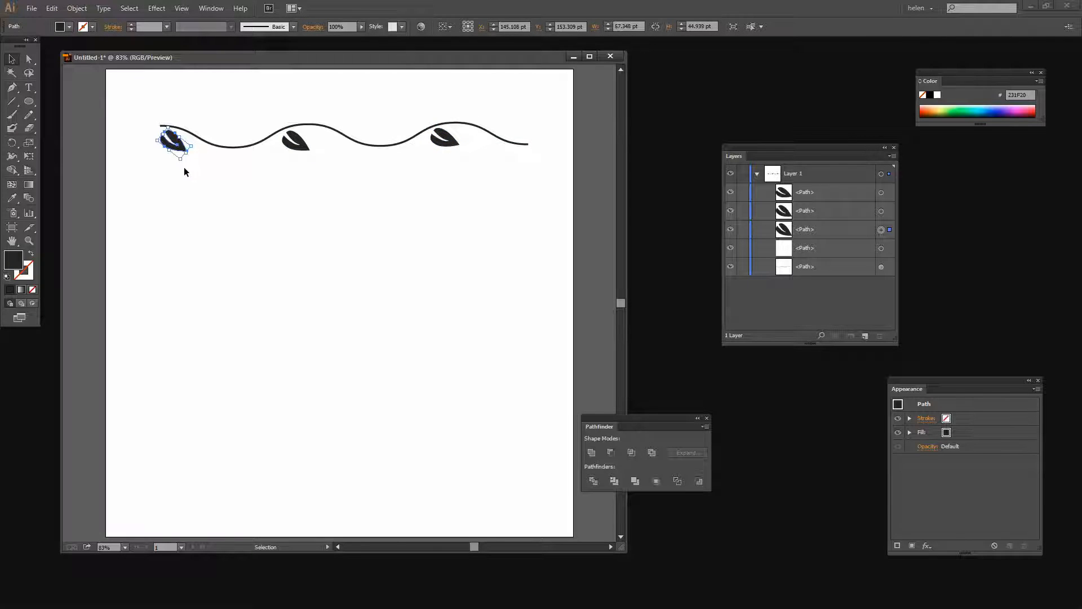
drag(183, 163, 182, 164)
click(200, 165)
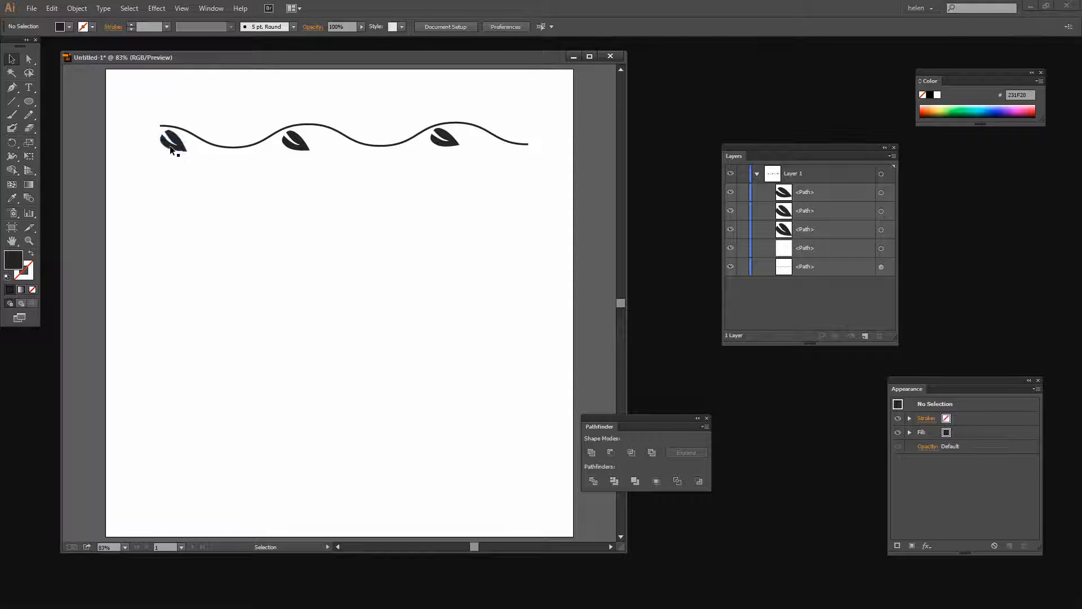
Copy the first leaf into the wavy line's first trough, above the line, and rotate the copy nearly upright
drag(170, 145, 235, 131)
click(232, 167)
click(239, 127)
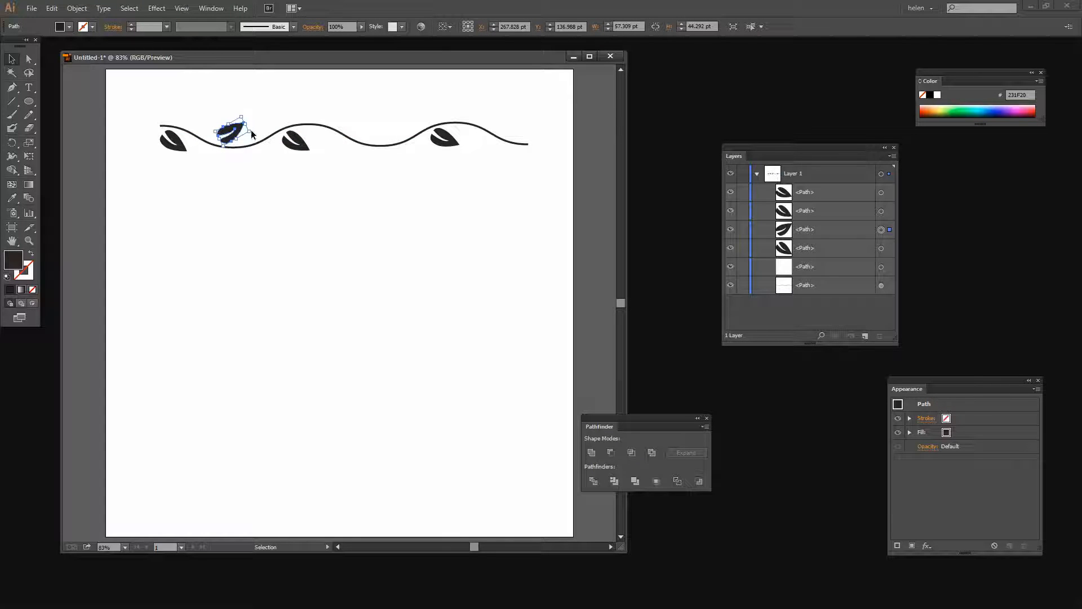
drag(254, 126, 248, 120)
drag(238, 112, 229, 102)
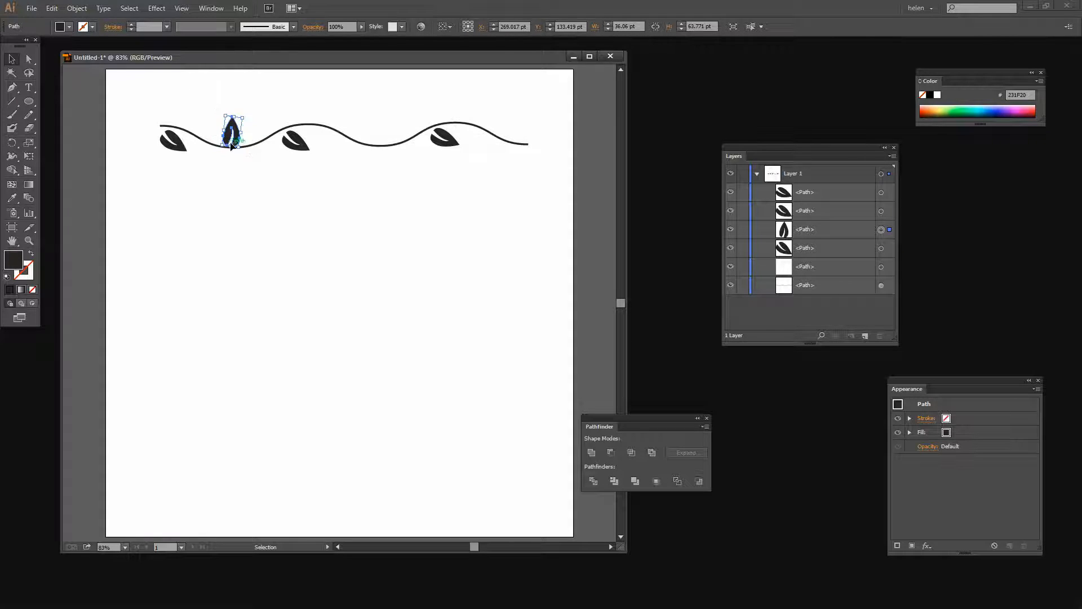
Reflect the leaf in the first trough across the vertical axis and rotate it to point up-right from the line
click(76, 9)
mouse_move(96, 21)
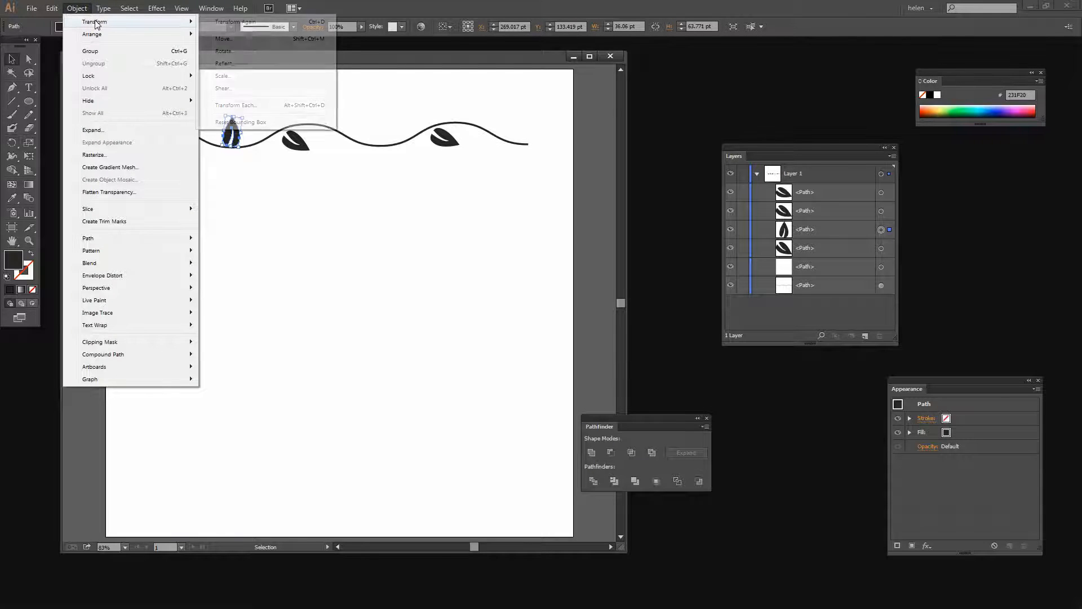
click(231, 66)
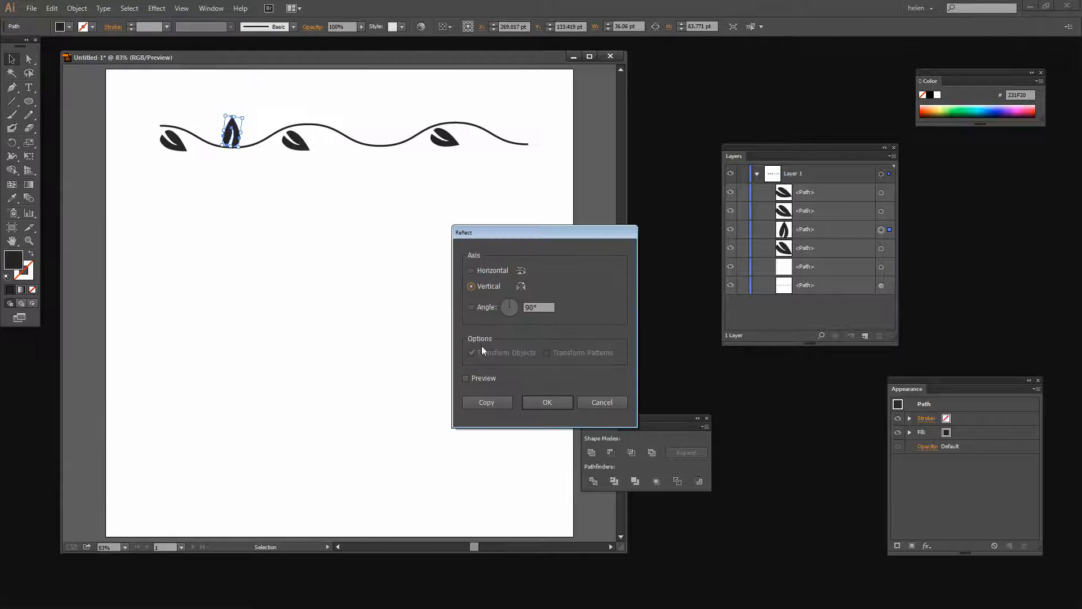
click(464, 378)
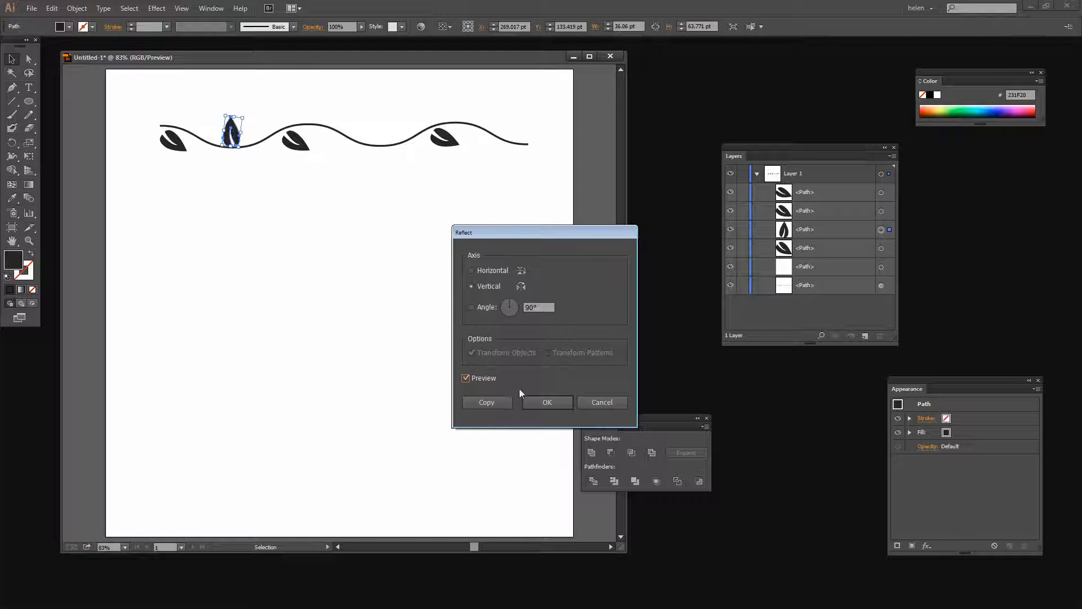
click(546, 403)
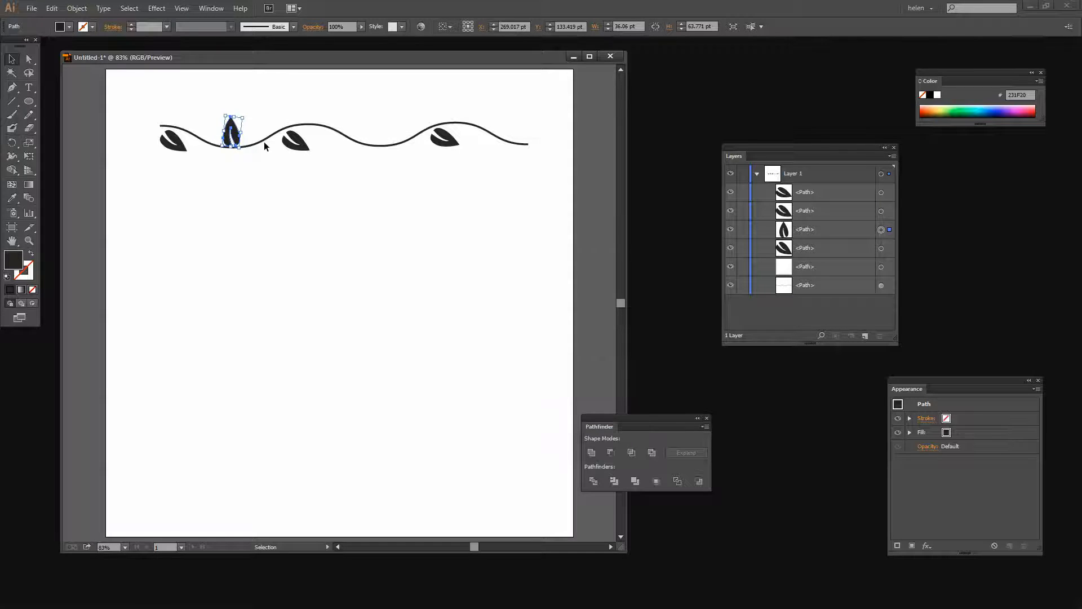
drag(251, 119, 239, 138)
click(239, 195)
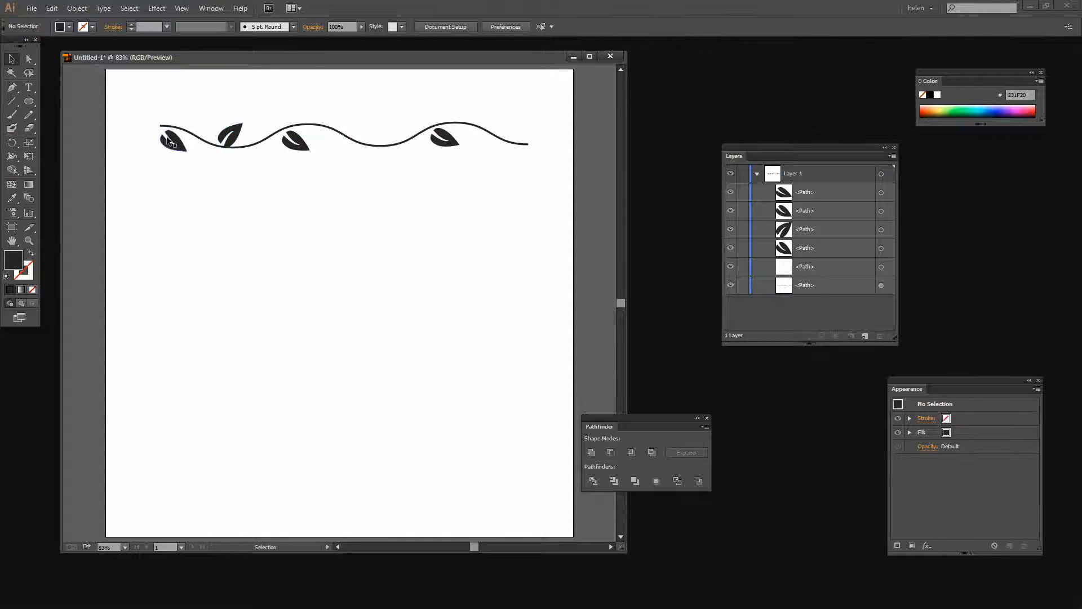
Tilt the first-trough leaf slightly flatter and copy it into the second trough and above the line's end, with the second-trough copy rotated flatter still
click(244, 125)
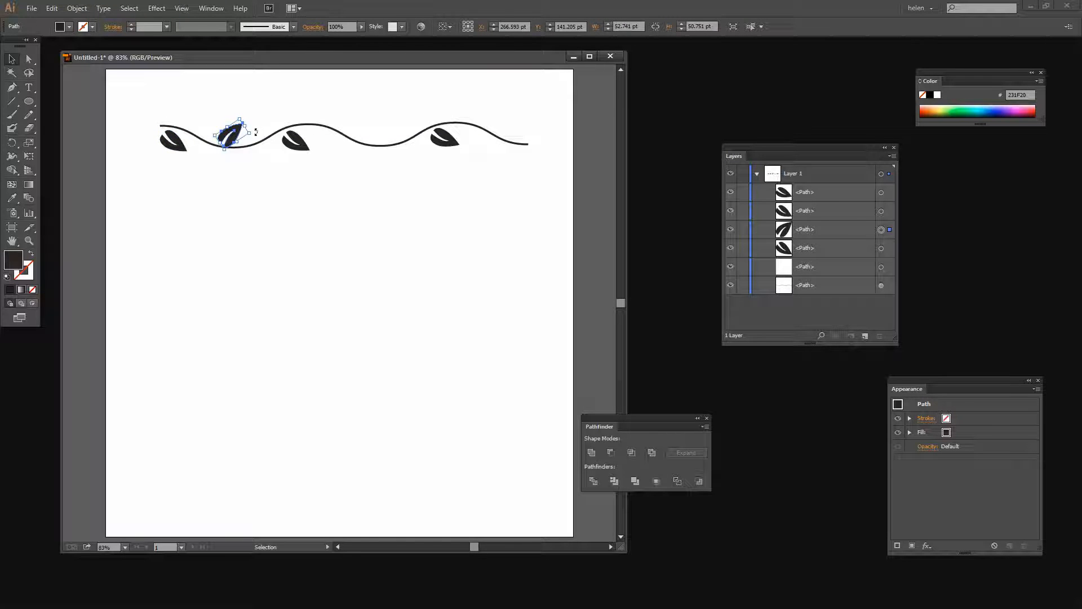
drag(256, 131, 237, 140)
drag(237, 134, 524, 126)
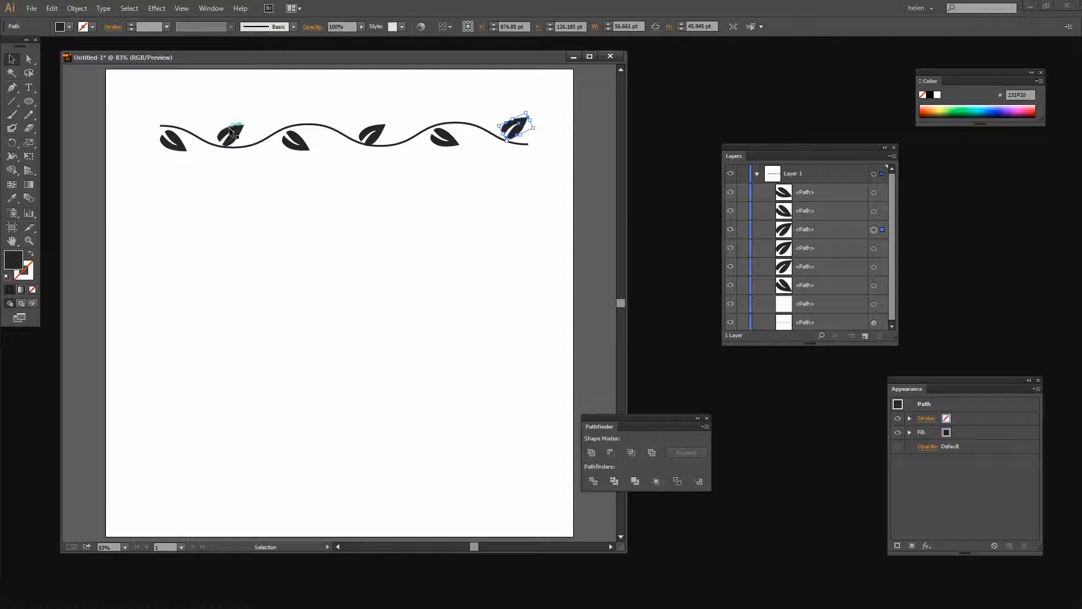
drag(374, 139, 393, 117)
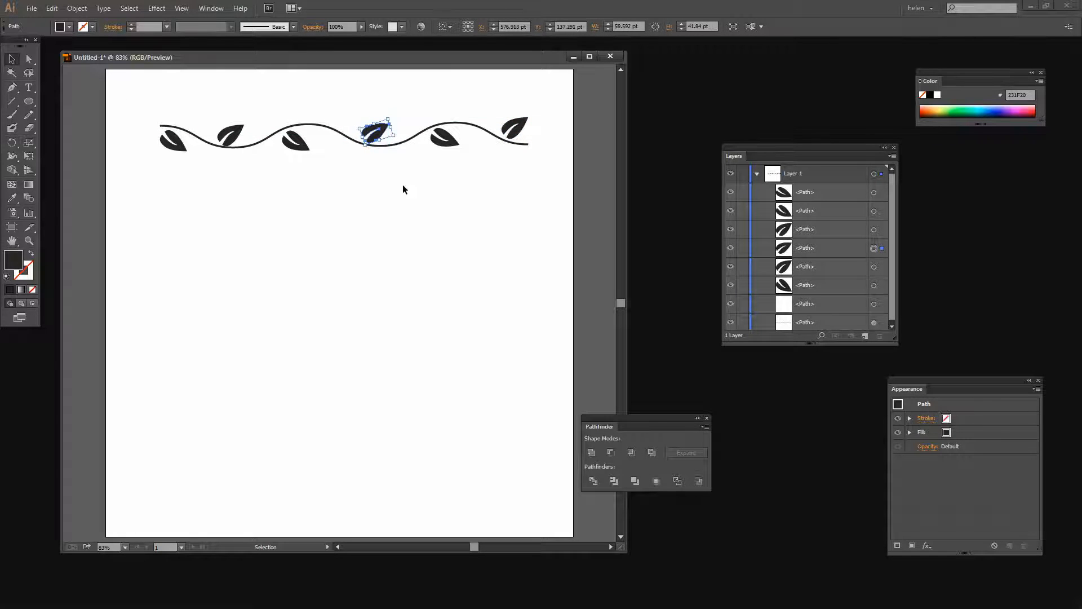
click(404, 185)
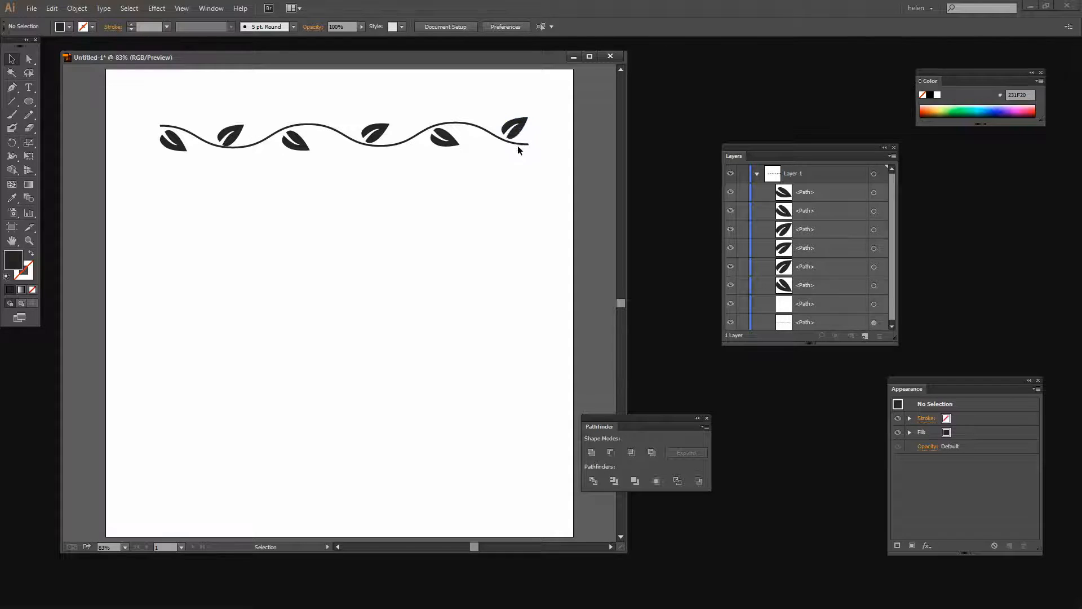
Place a copy of the last leaf on the line's end pointing outward, and shift the flattened leaf above it back onto the line's final descent
drag(510, 130, 546, 145)
click(531, 165)
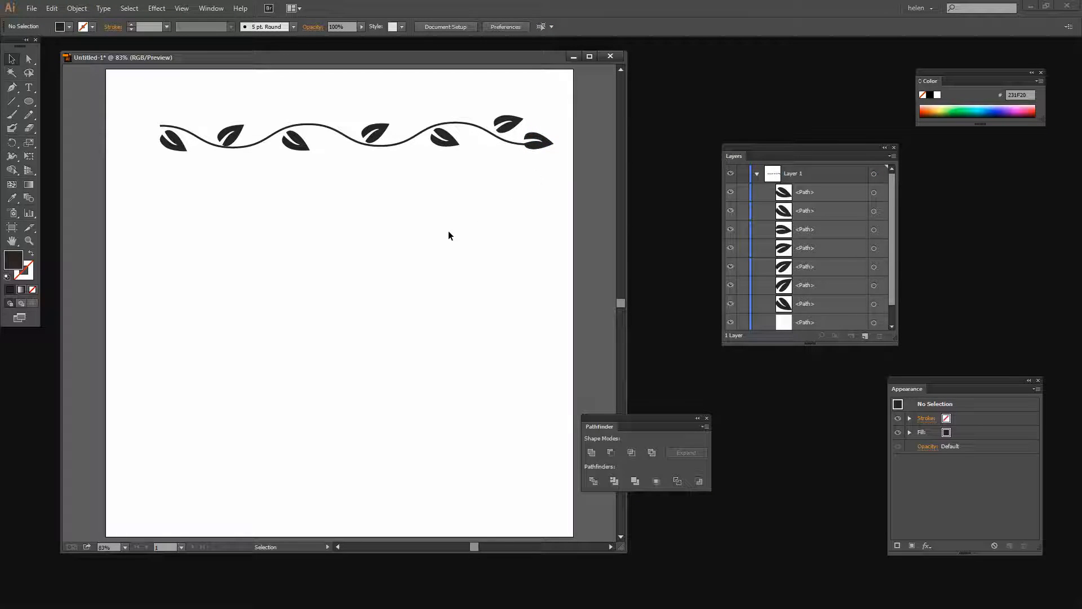
drag(504, 121, 493, 121)
click(487, 169)
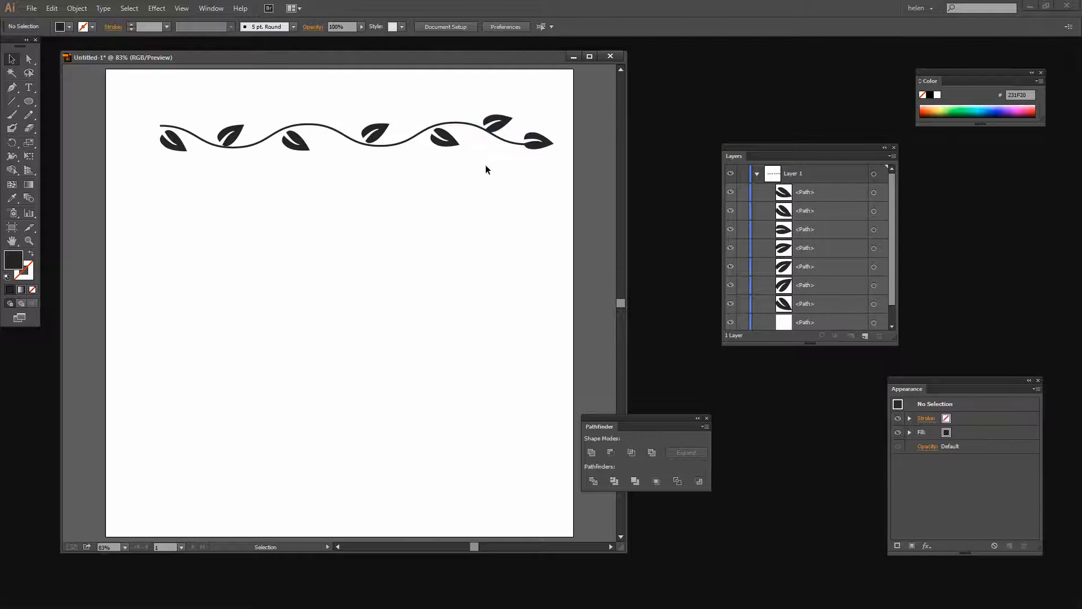
click(503, 119)
drag(512, 110, 530, 116)
Try scaling the leaf below the third crest down to about 42 by 27 pt, and enlarge it again
drag(448, 144, 509, 121)
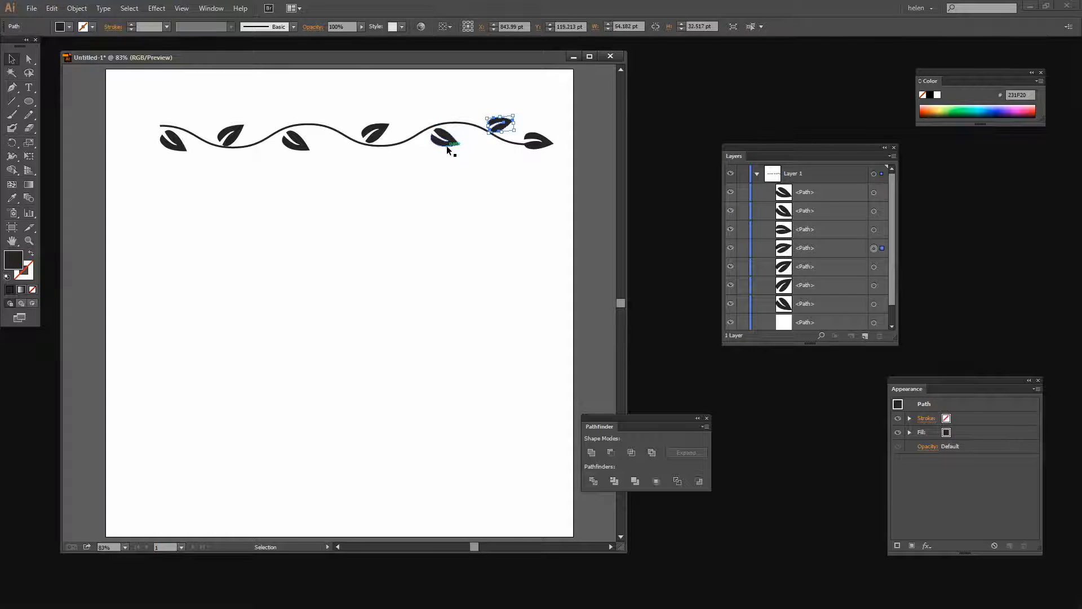
key(ctrl+z)
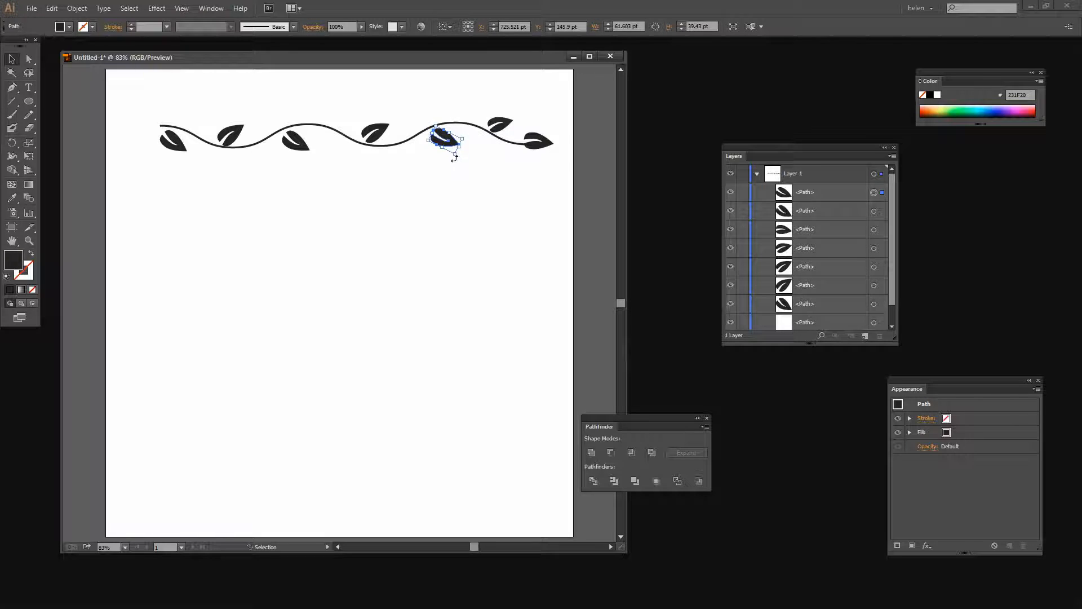
mouse_move(454, 154)
mouse_down()
mouse_move(454, 144)
mouse_move(471, 155)
mouse_up()
click(454, 151)
click(441, 134)
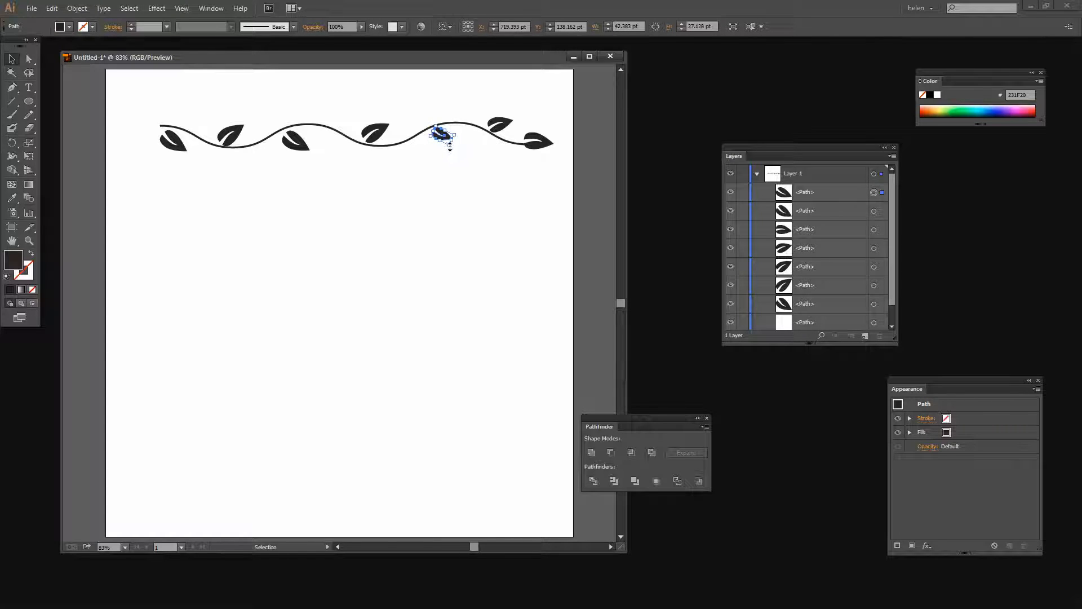
drag(450, 146, 468, 158)
click(431, 182)
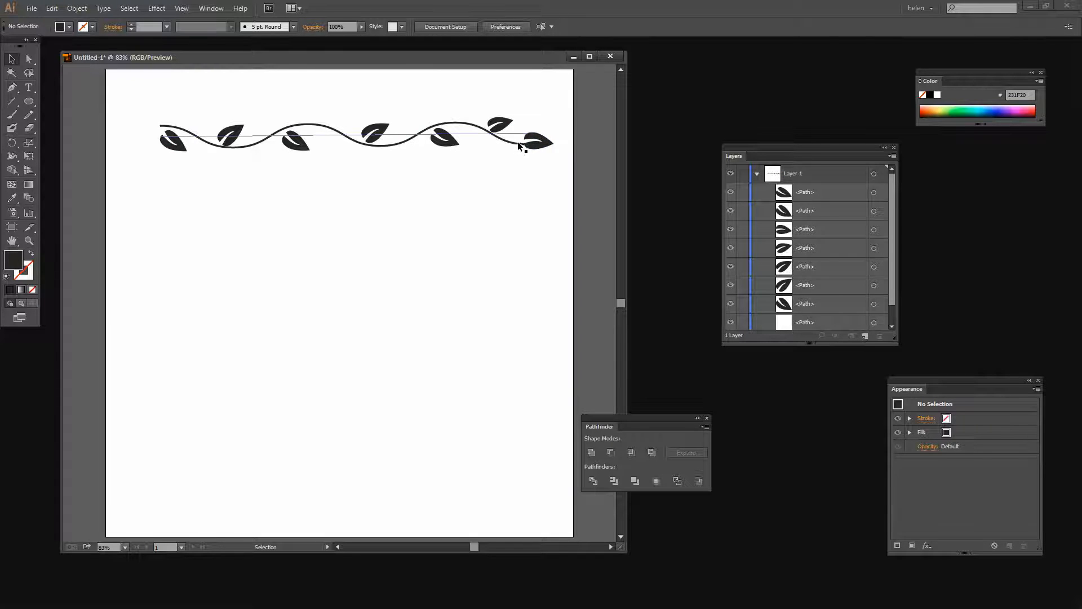
Group the wavy line with all its leaves and move the finished divider to the bottom of the artboard
drag(139, 105, 564, 163)
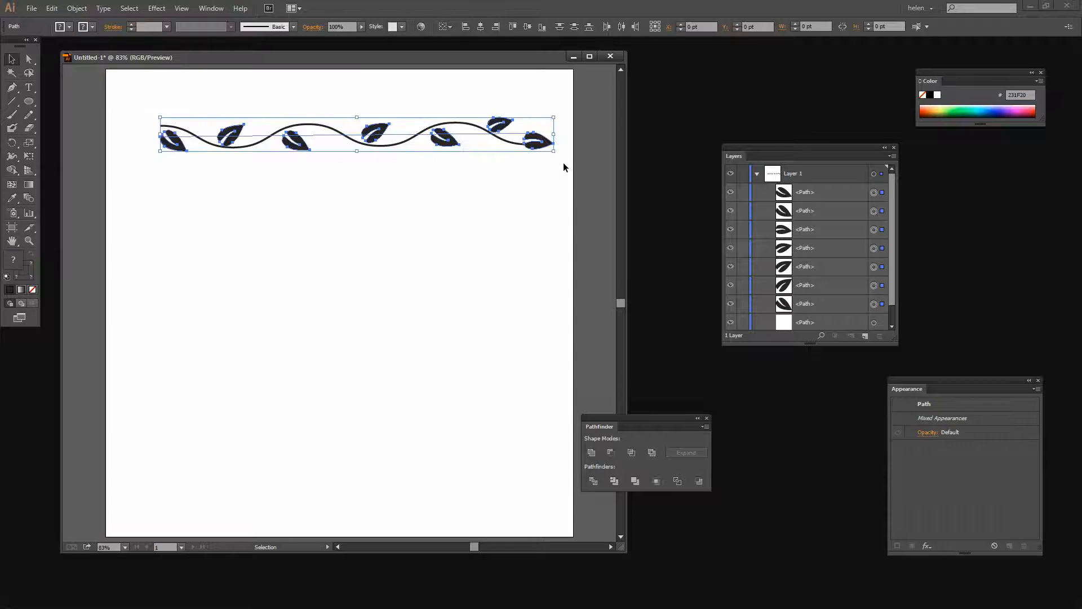
click(75, 9)
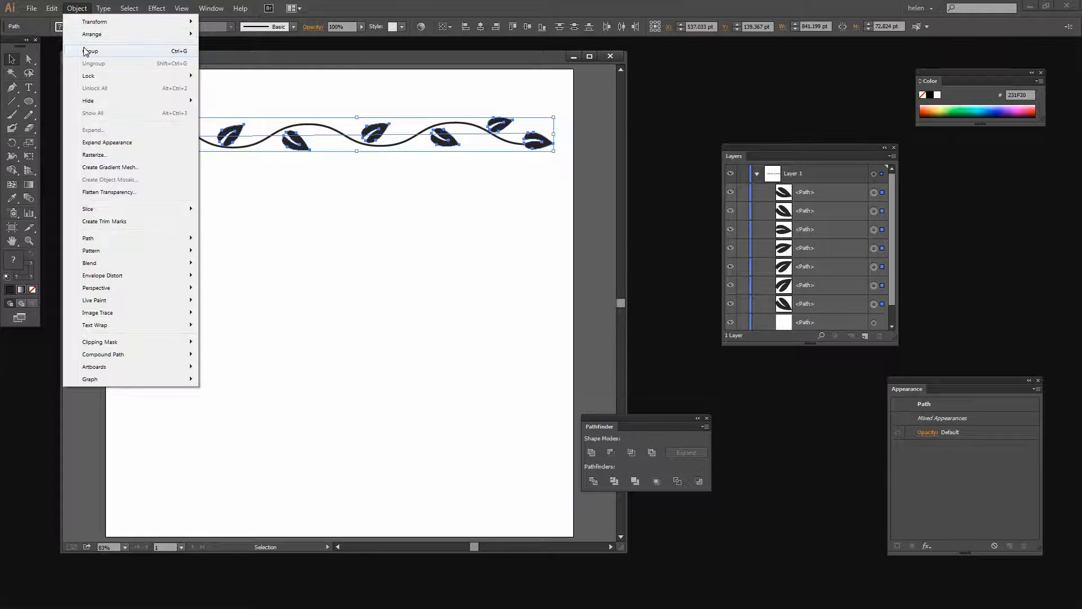
click(86, 51)
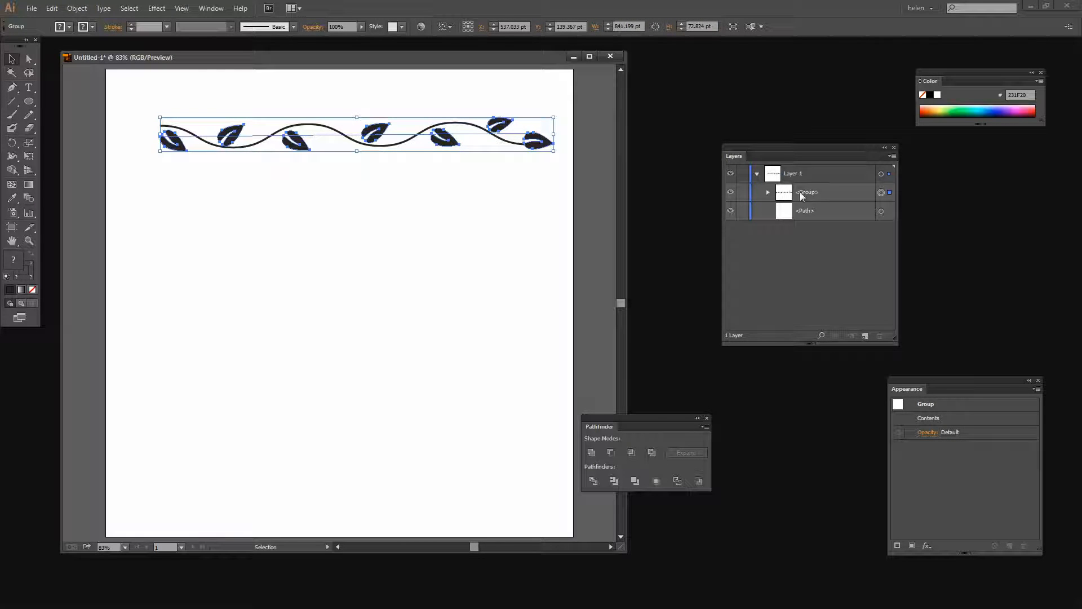
drag(366, 135, 353, 488)
click(377, 177)
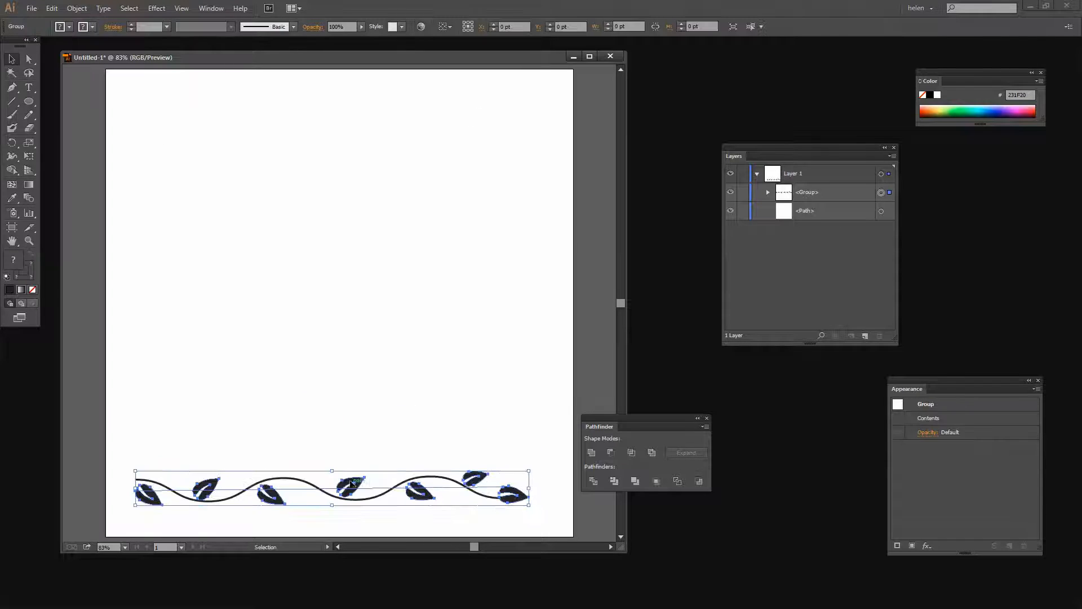
click(431, 464)
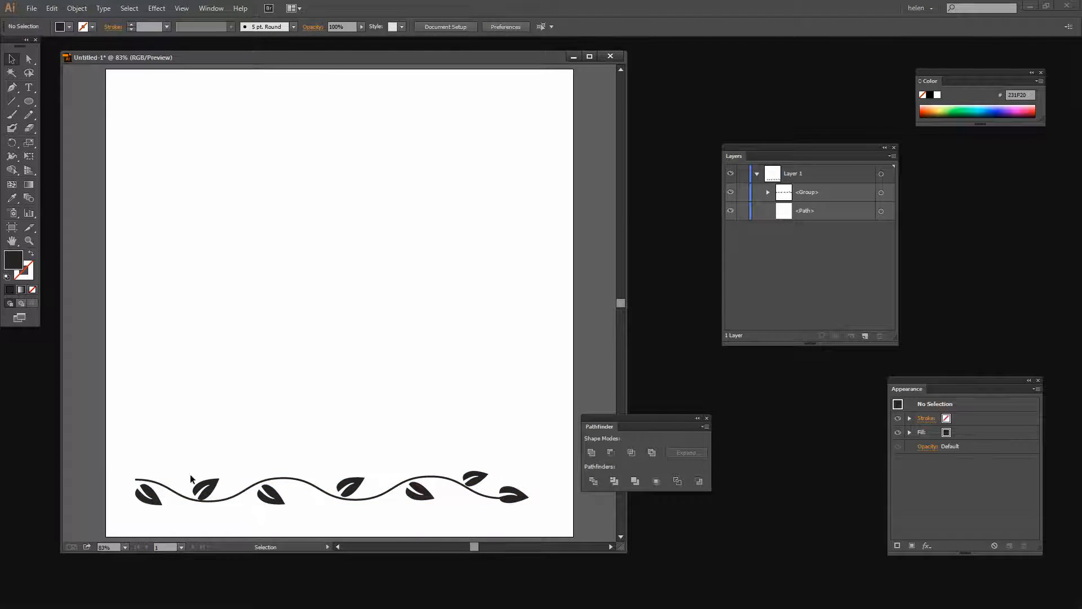
Add one new empty layer above the divider's Layer 1, and lock and collapse Layer 1
click(865, 335)
click(865, 335)
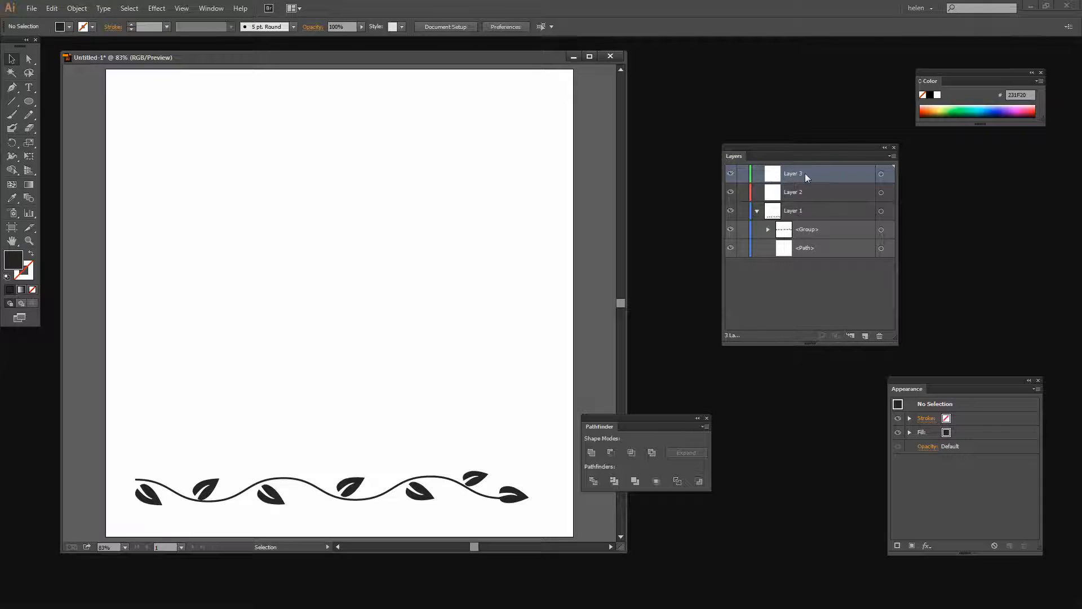
drag(805, 174, 879, 336)
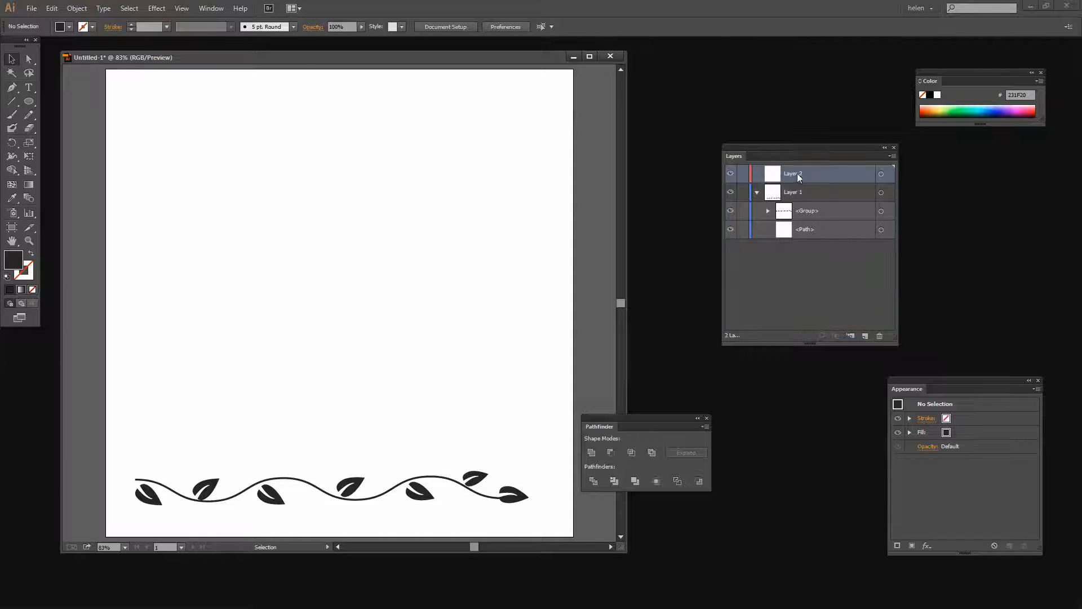
click(750, 194)
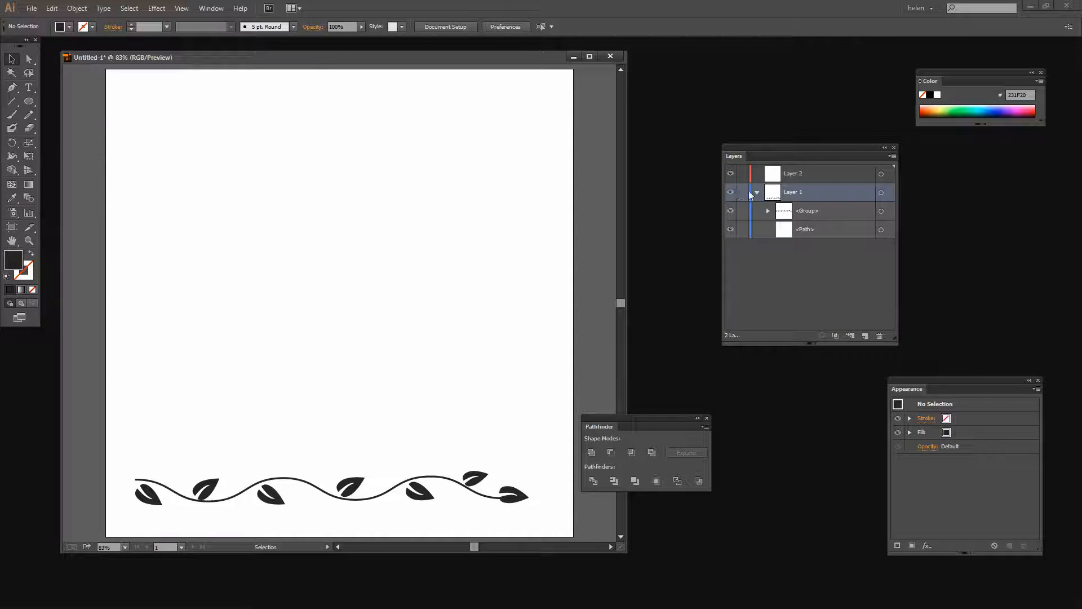
click(743, 193)
click(756, 192)
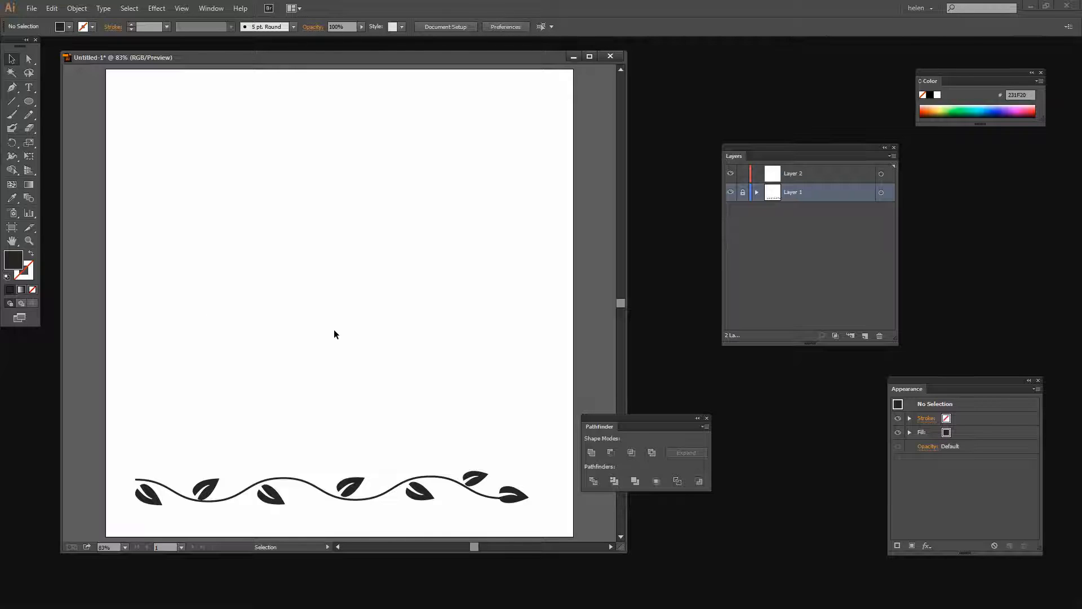
Draw a shallow arched Pen path about 216 pt wide and 24 pt high near the upper left of the artboard, with a dark stroke and no fill
click(12, 88)
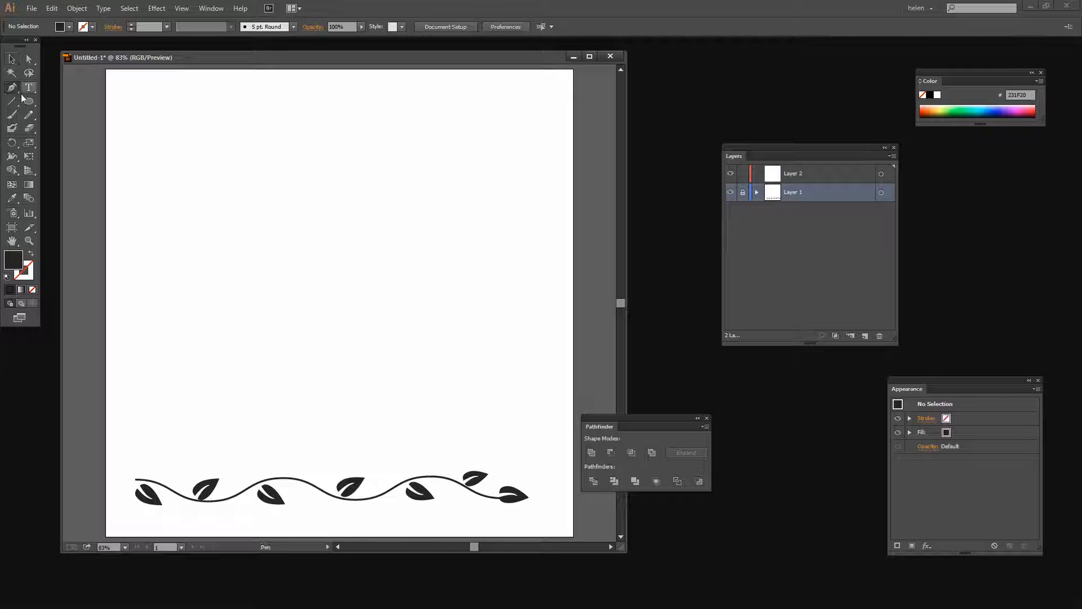
click(29, 256)
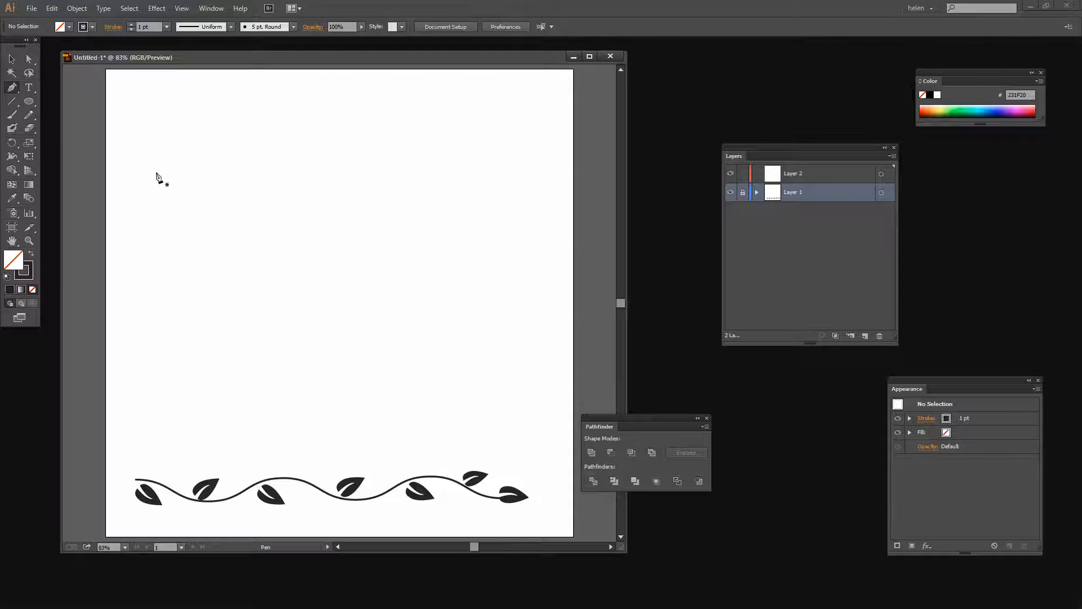
drag(156, 171, 165, 167)
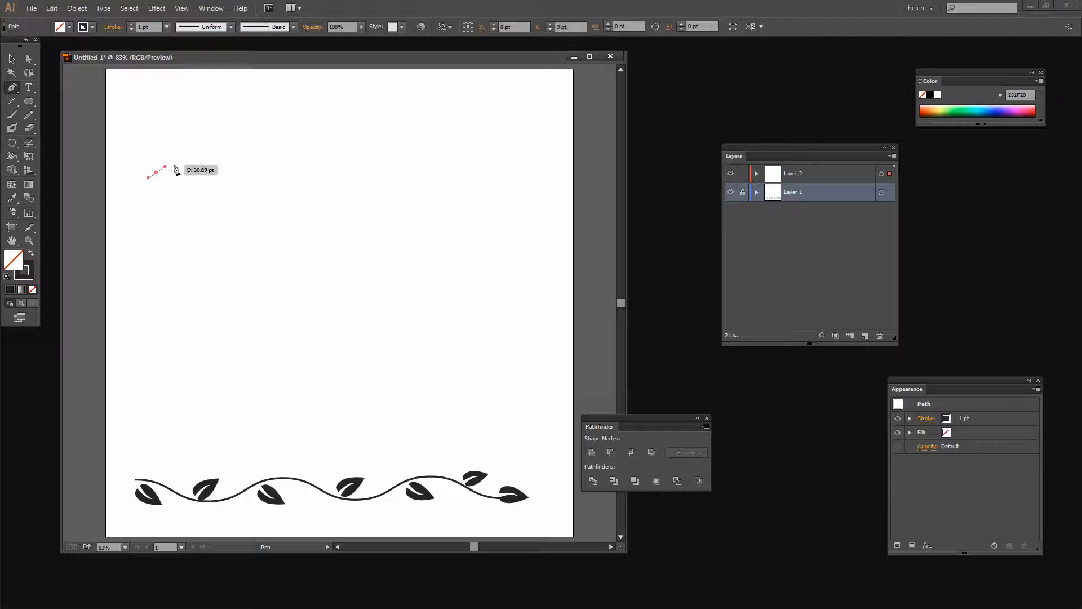
click(258, 167)
drag(257, 169, 300, 185)
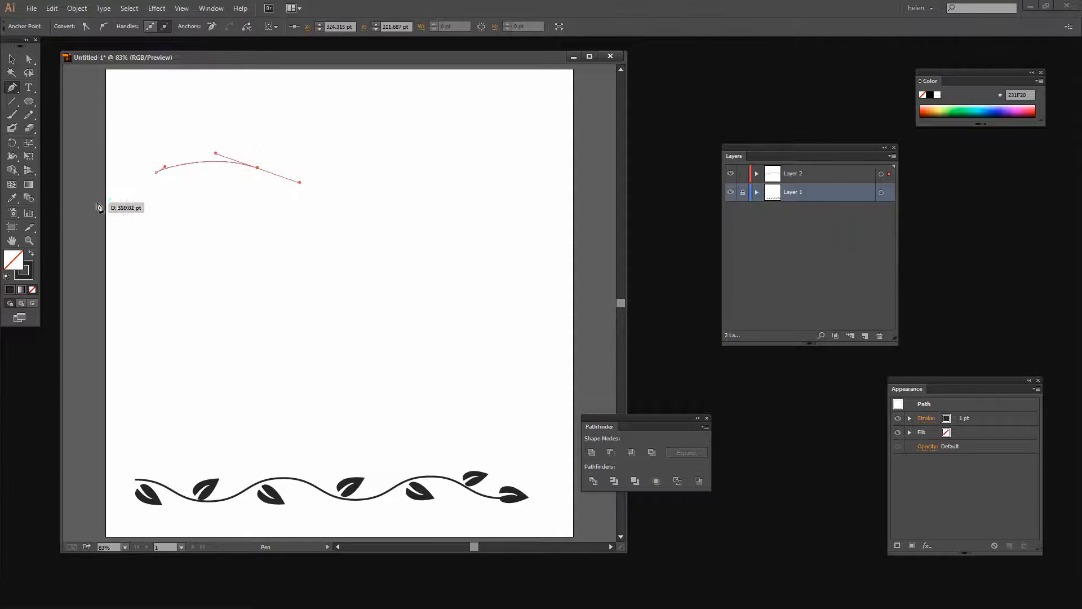
Set the arched path's stroke weight to 4 pt
click(26, 275)
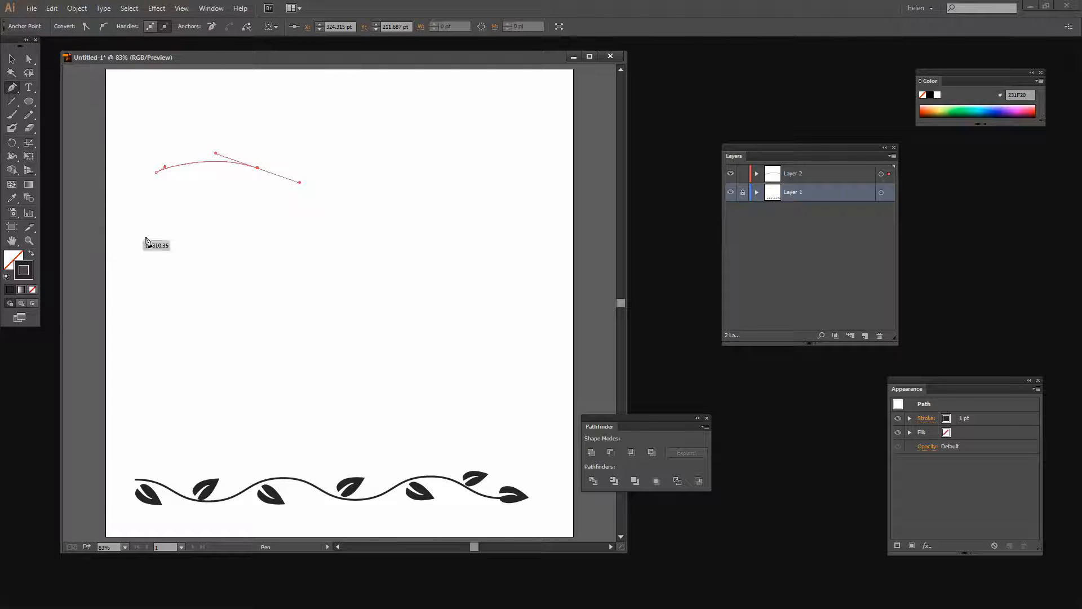
key(v)
click(209, 163)
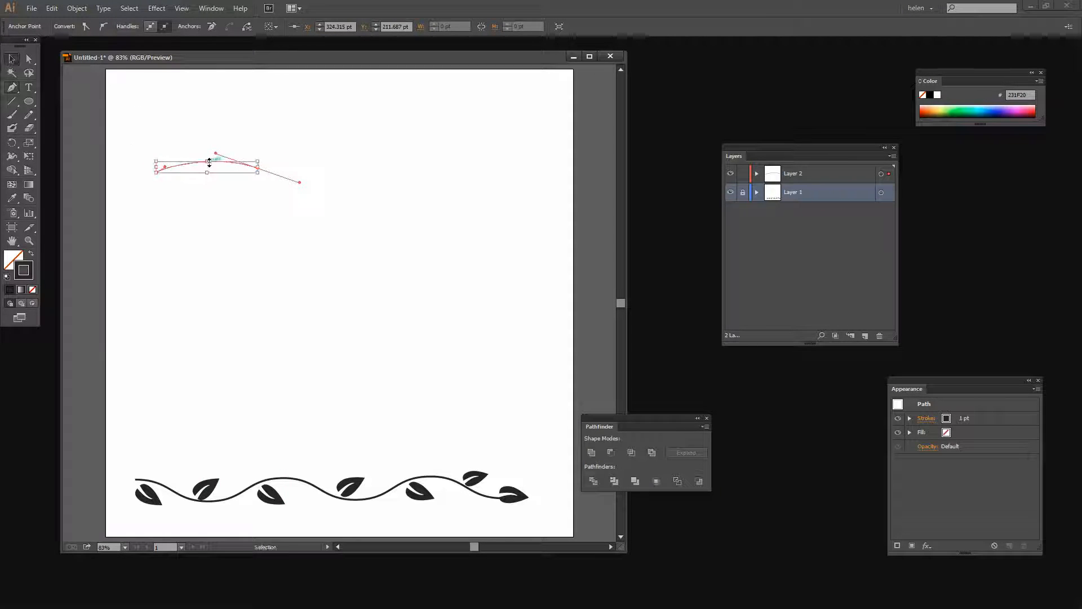
click(187, 165)
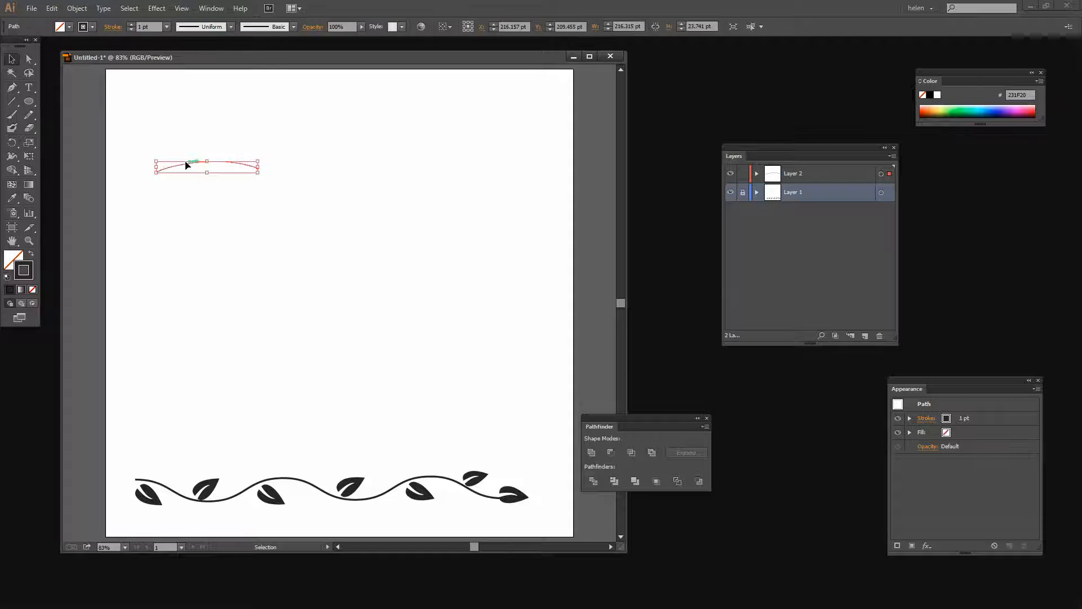
click(131, 25)
click(131, 24)
click(131, 24)
click(252, 207)
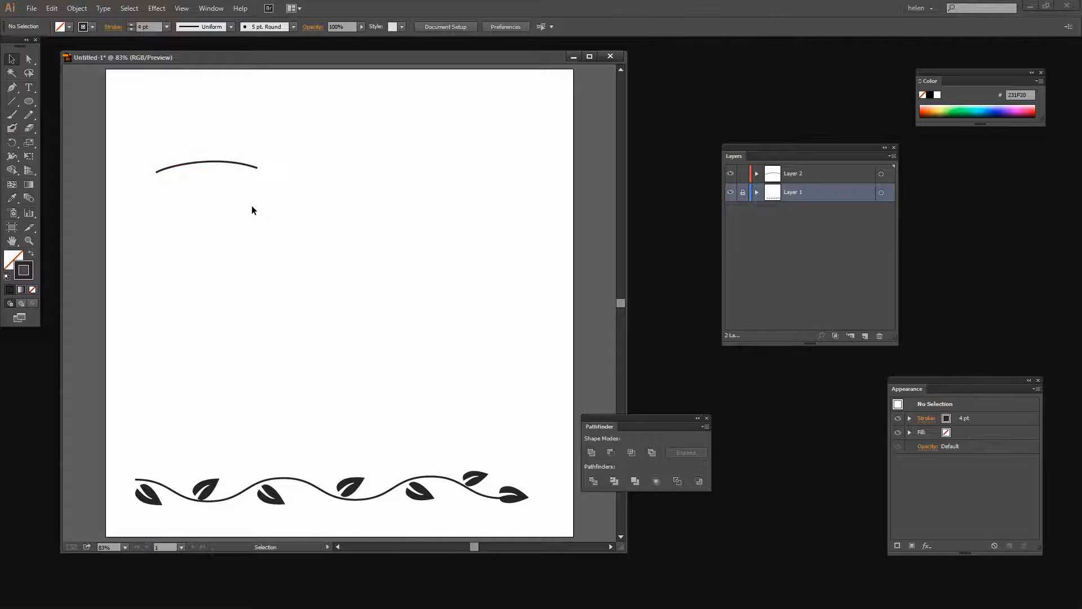
click(243, 165)
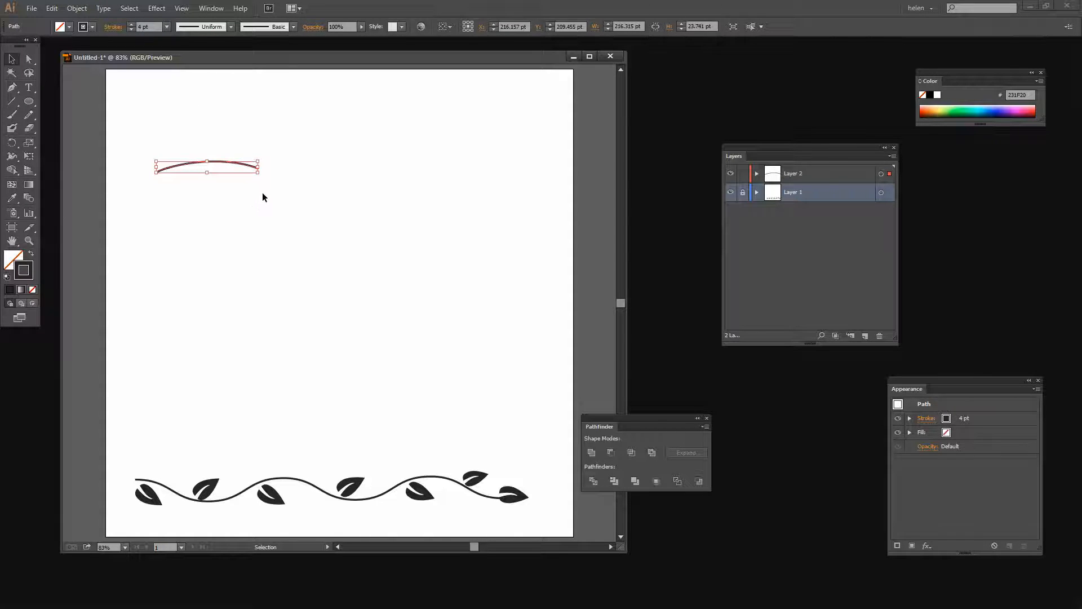
click(263, 197)
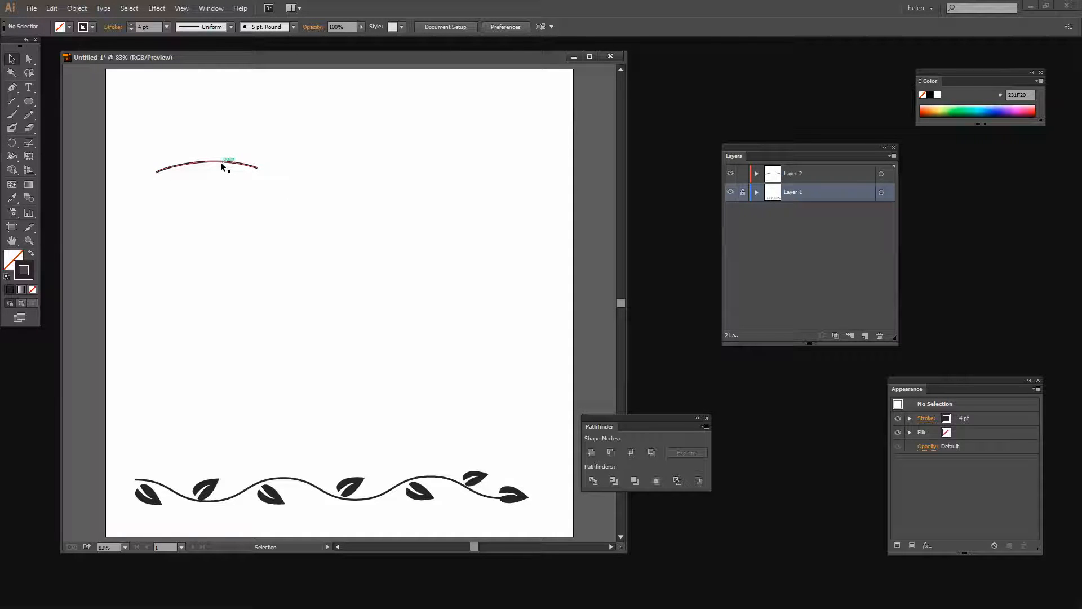
Copy the arch twice in a row to its right, and rotate the middle copy upside down
drag(221, 161, 461, 171)
drag(233, 160, 353, 173)
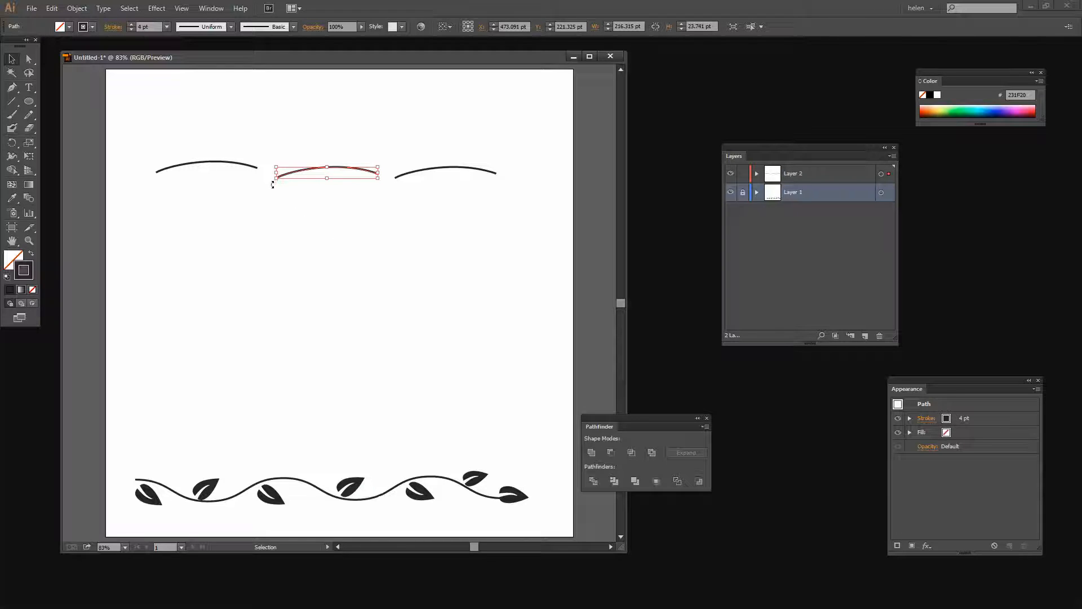
drag(272, 184, 425, 157)
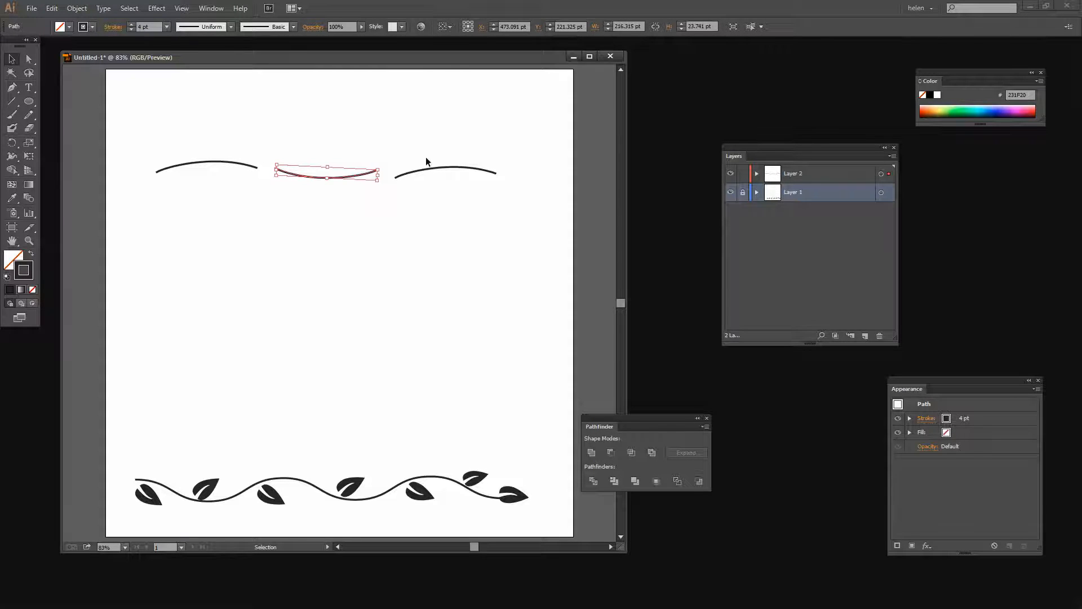
click(357, 221)
Move the upside-down arc slightly lower and raise the third arc level with the first, leaving gaps between the three arcs
drag(313, 179, 317, 187)
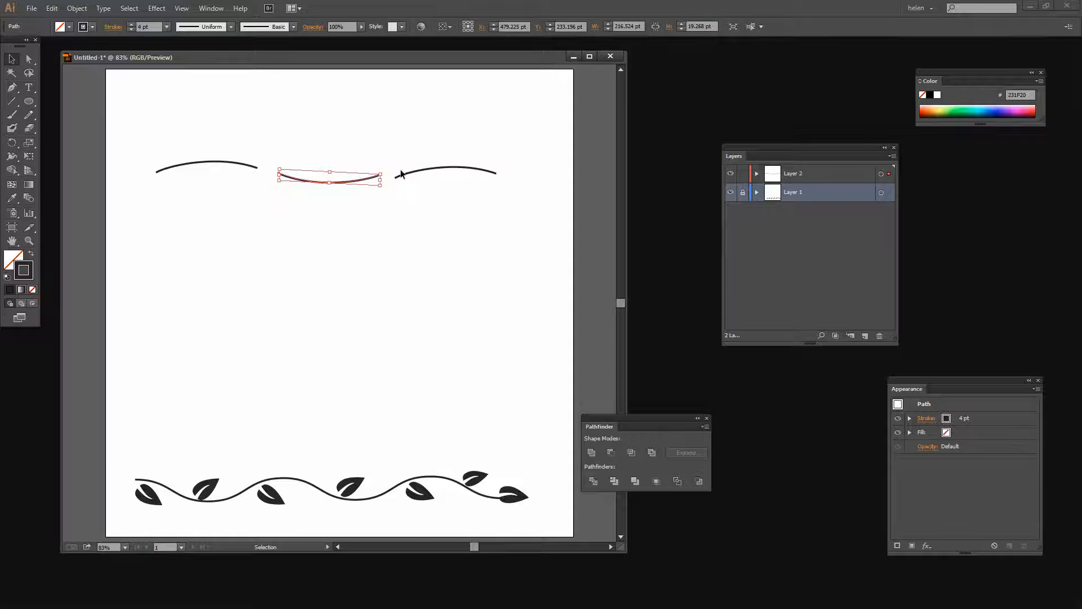
drag(423, 173, 431, 168)
click(231, 162)
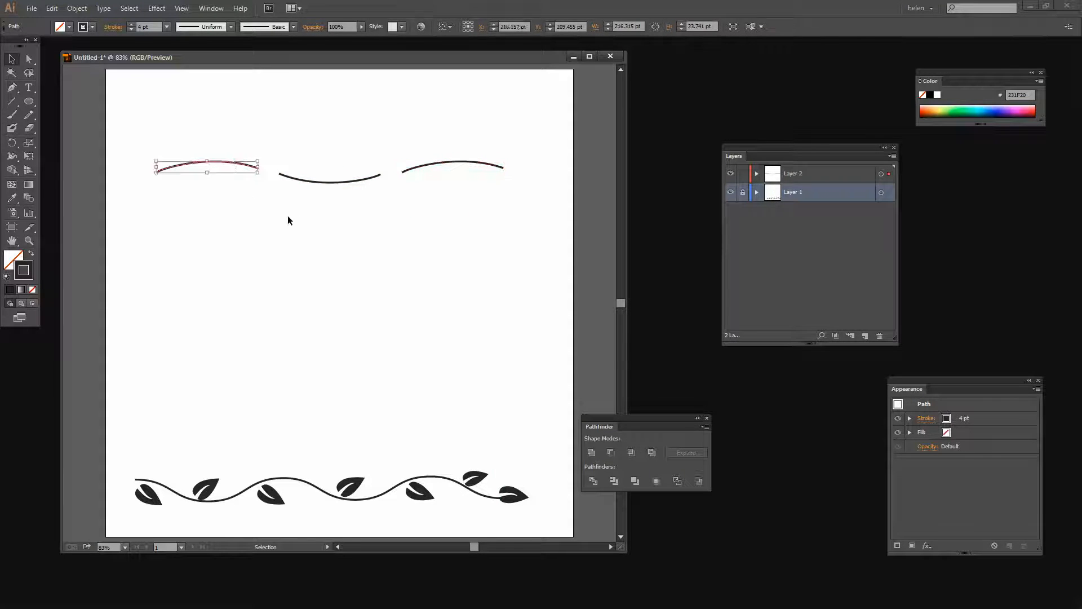
click(319, 221)
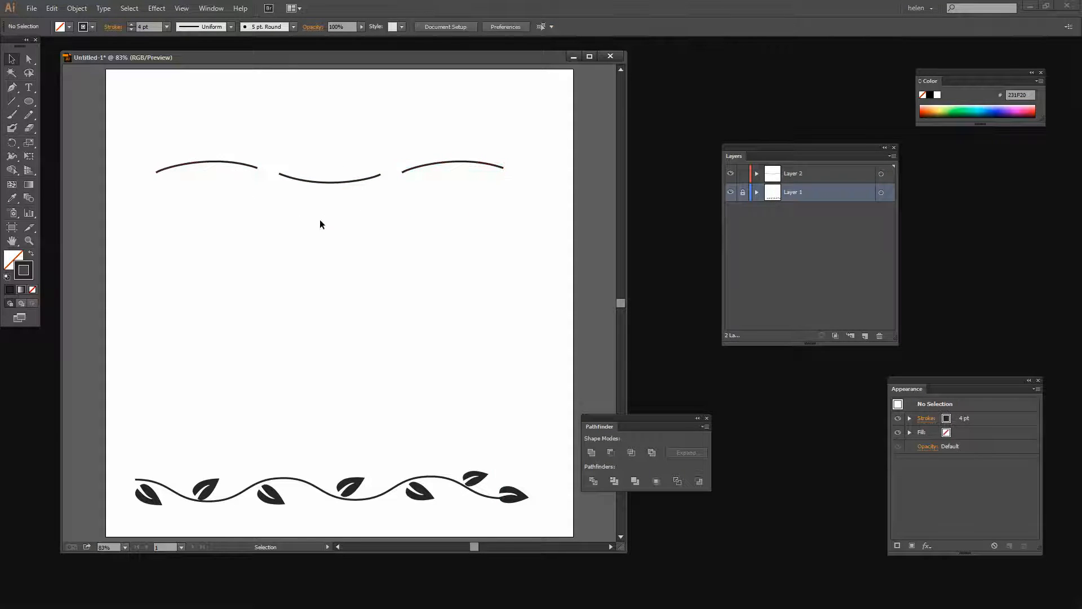
click(200, 164)
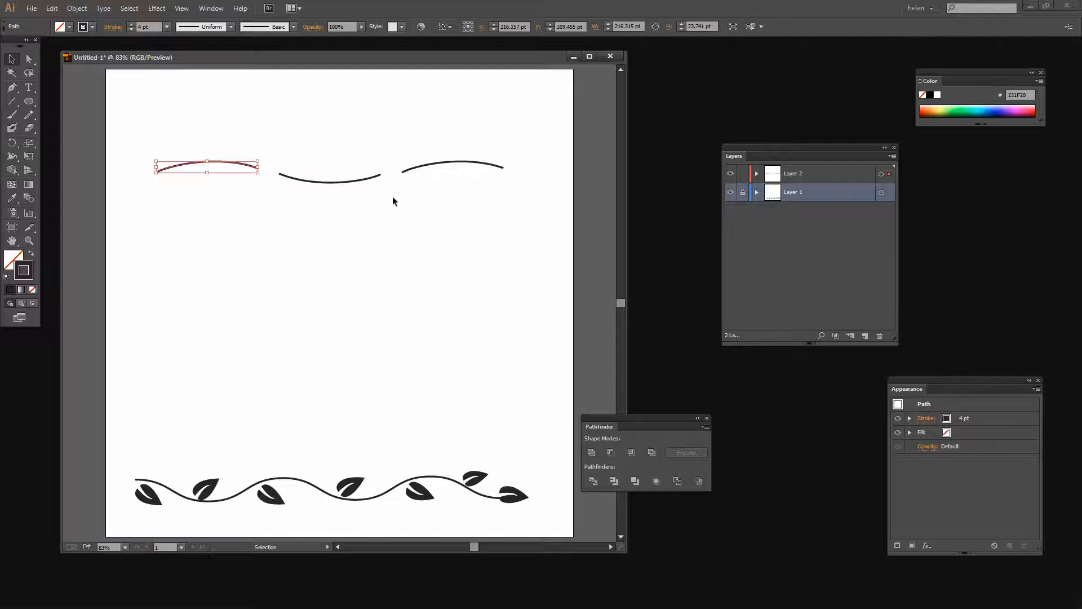
Configure the Wrinkle tool with a brush width and height of 200 pt and an intensity of 15%
click(16, 162)
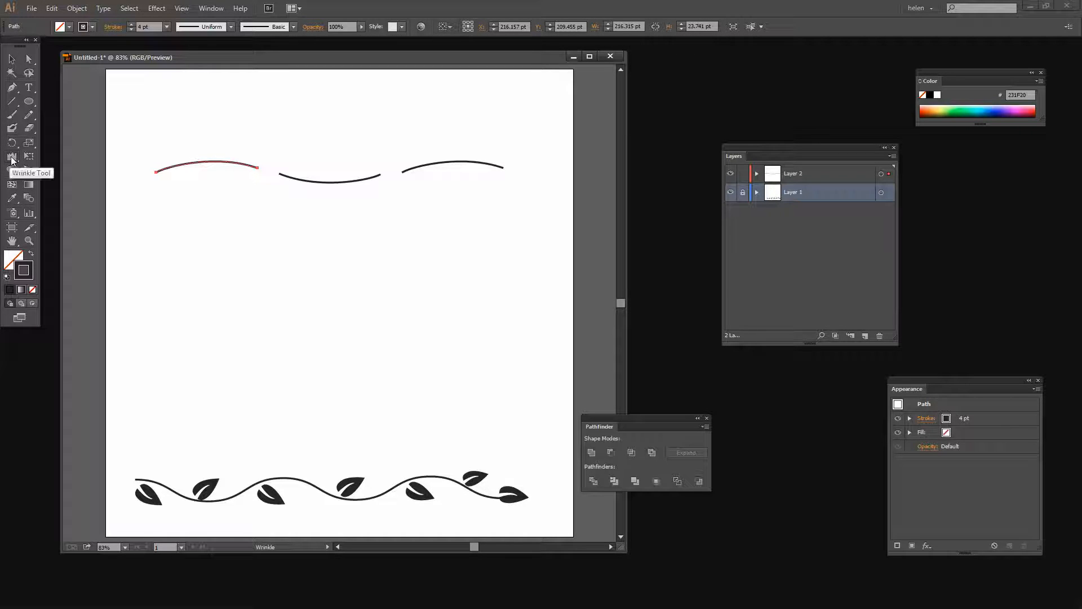
double_click(12, 157)
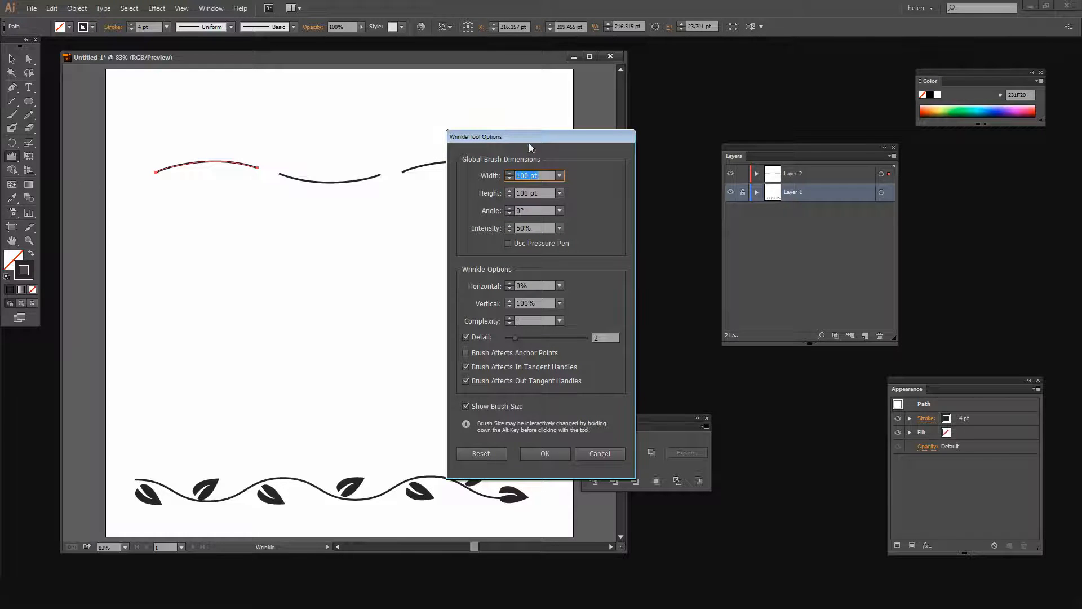
drag(519, 137, 627, 113)
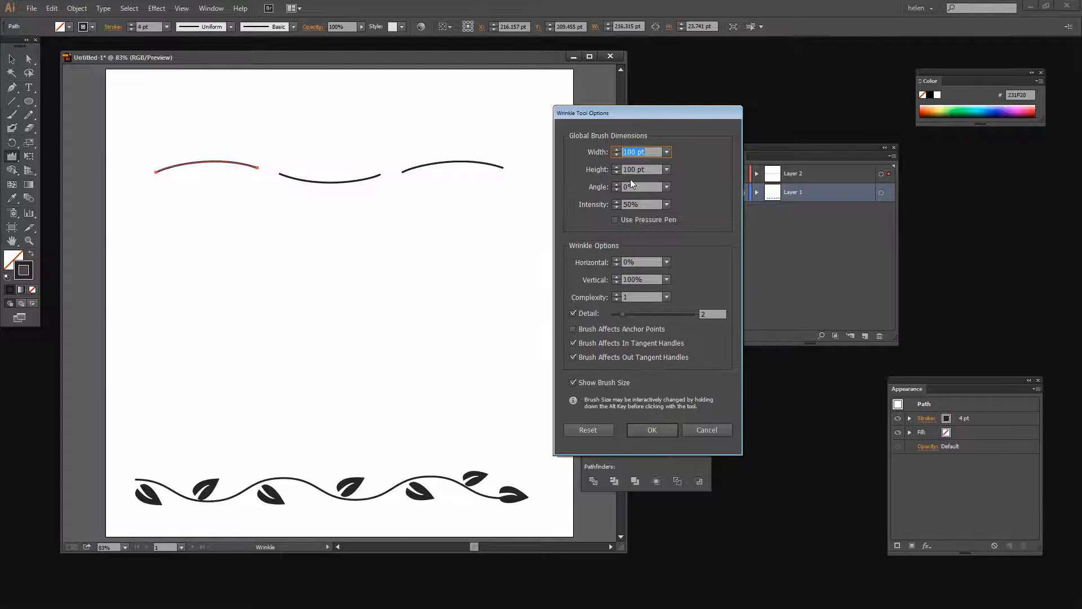
click(648, 205)
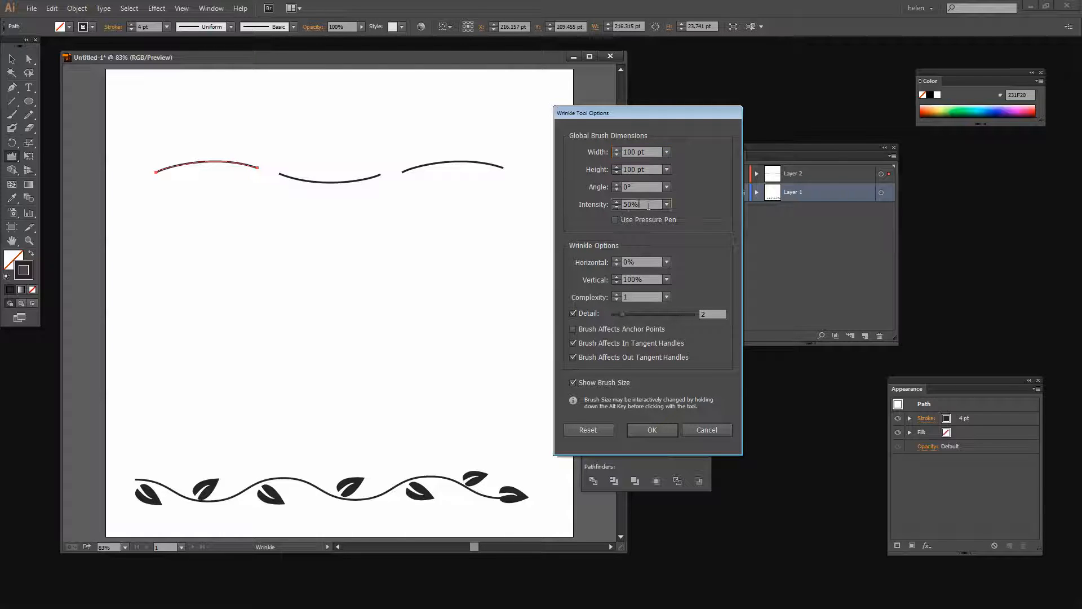
text(1)
click(598, 151)
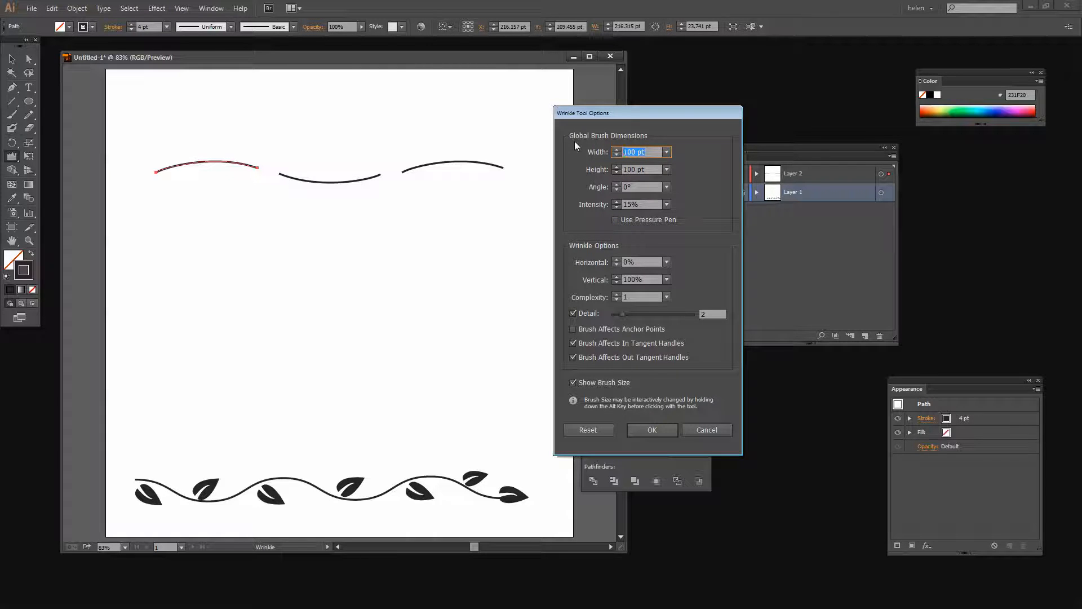
text(200)
key(Tab)
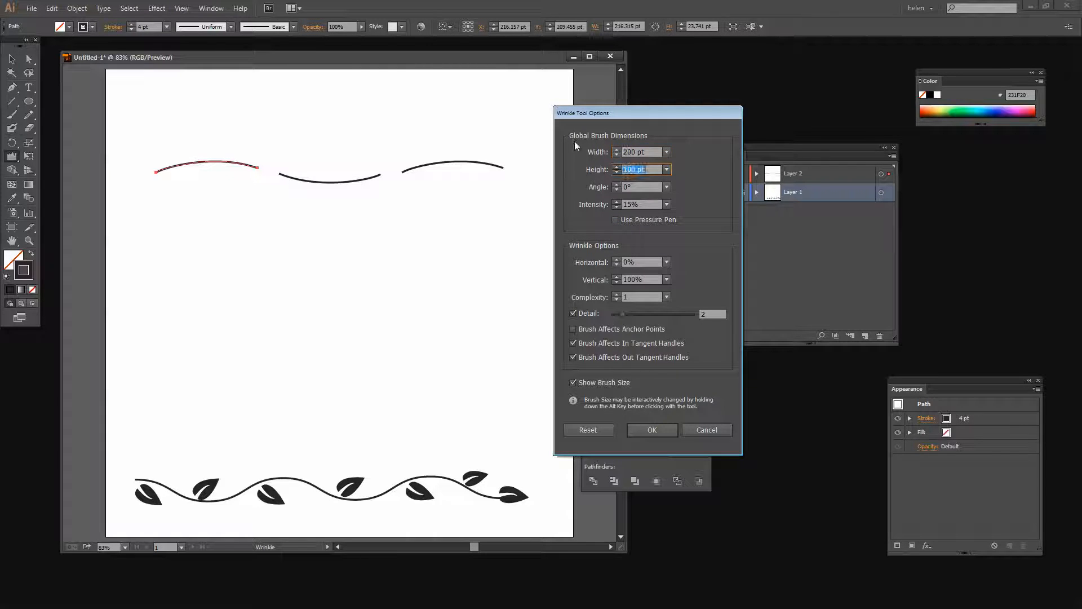
text(200)
key(Tab)
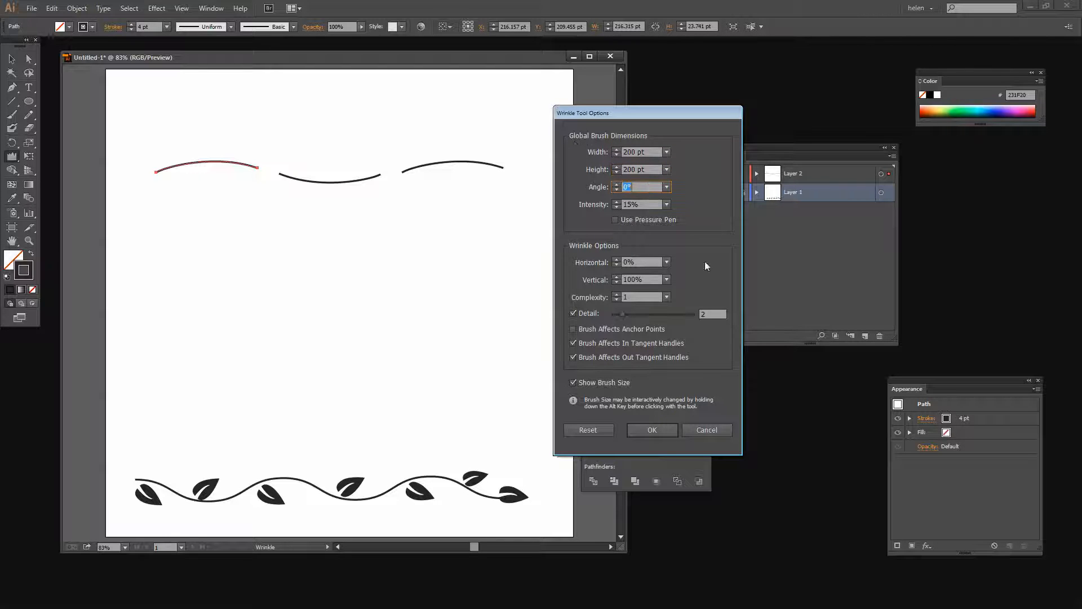
click(652, 430)
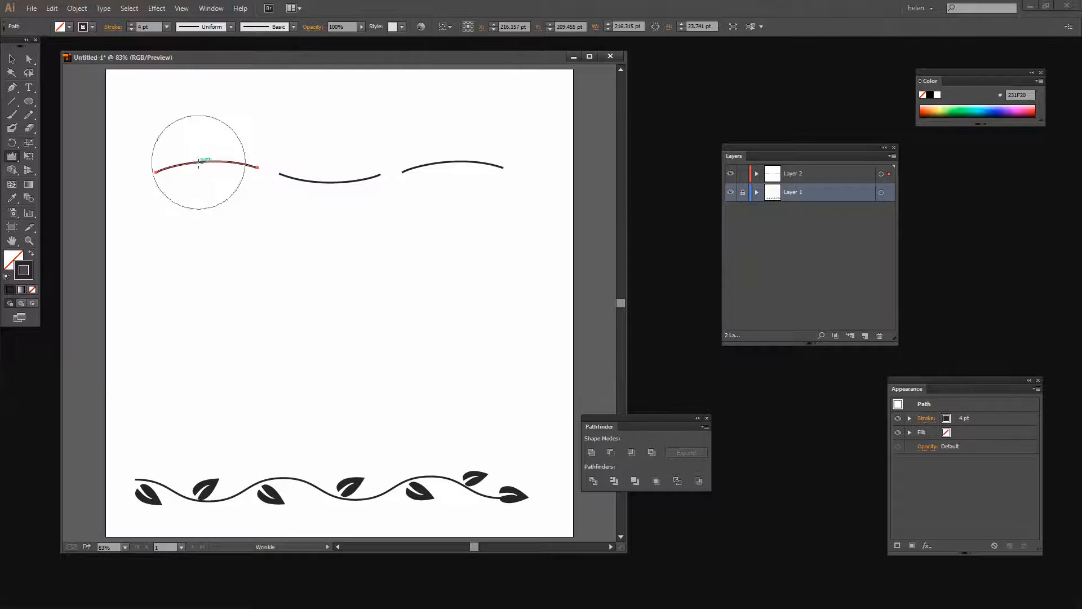
Roughen the first arc lightly with the Wrinkle tool, undo the excess wrinkling, and deselect the arc
mouse_move(194, 161)
mouse_down()
mouse_move(213, 186)
mouse_move(227, 162)
mouse_move(260, 187)
mouse_up()
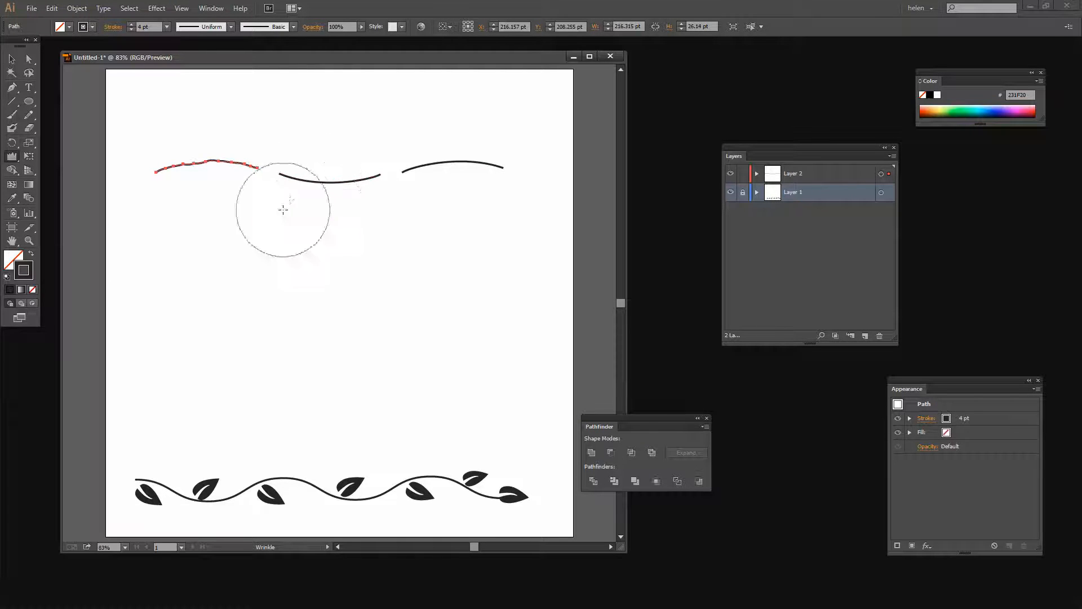
key(v)
click(316, 181)
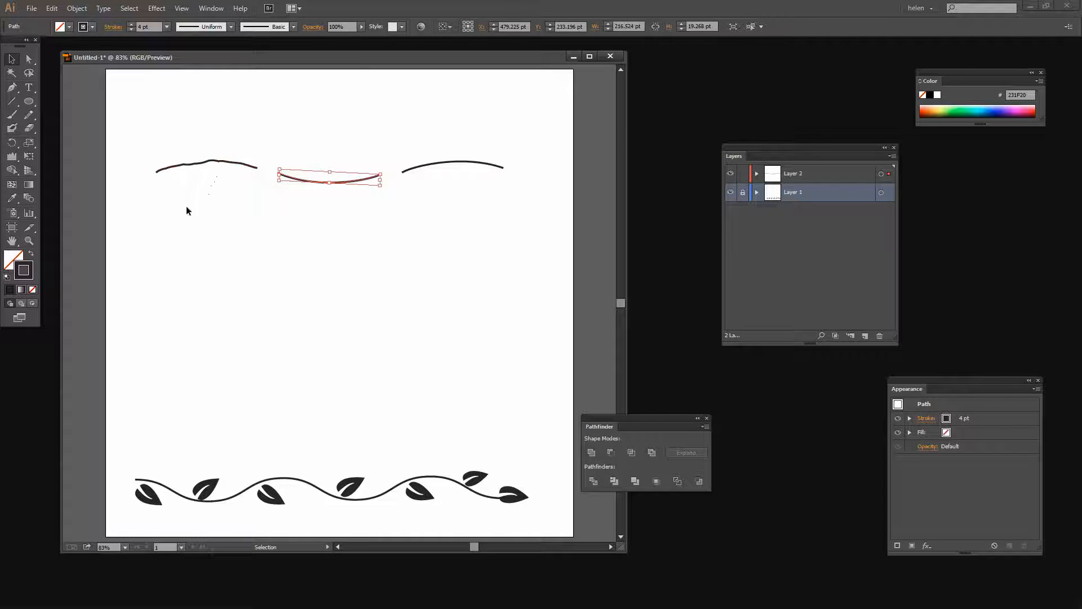
key(ctrl+z)
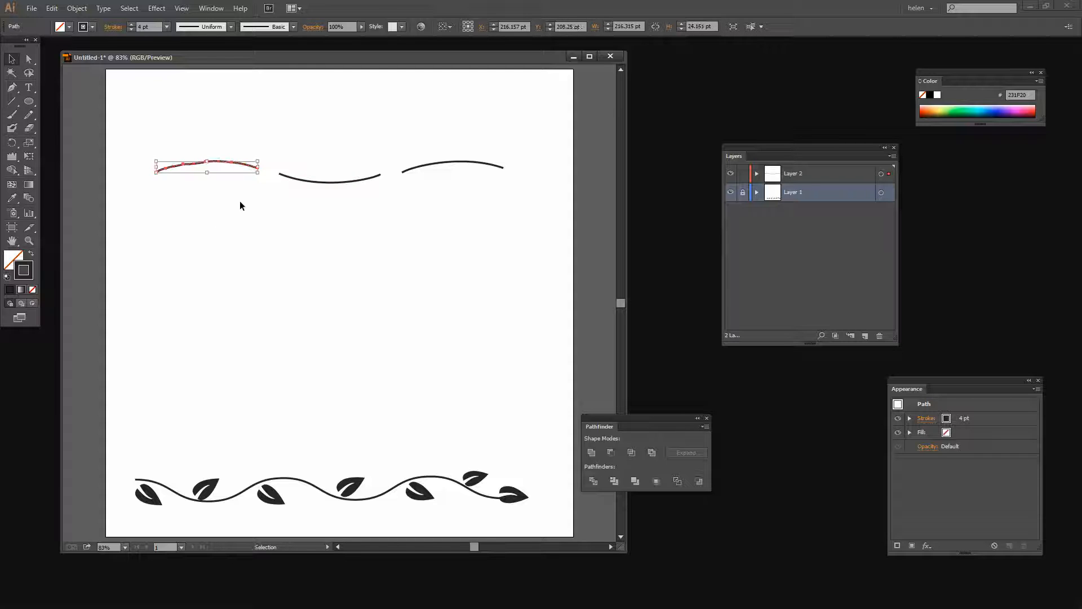
click(197, 219)
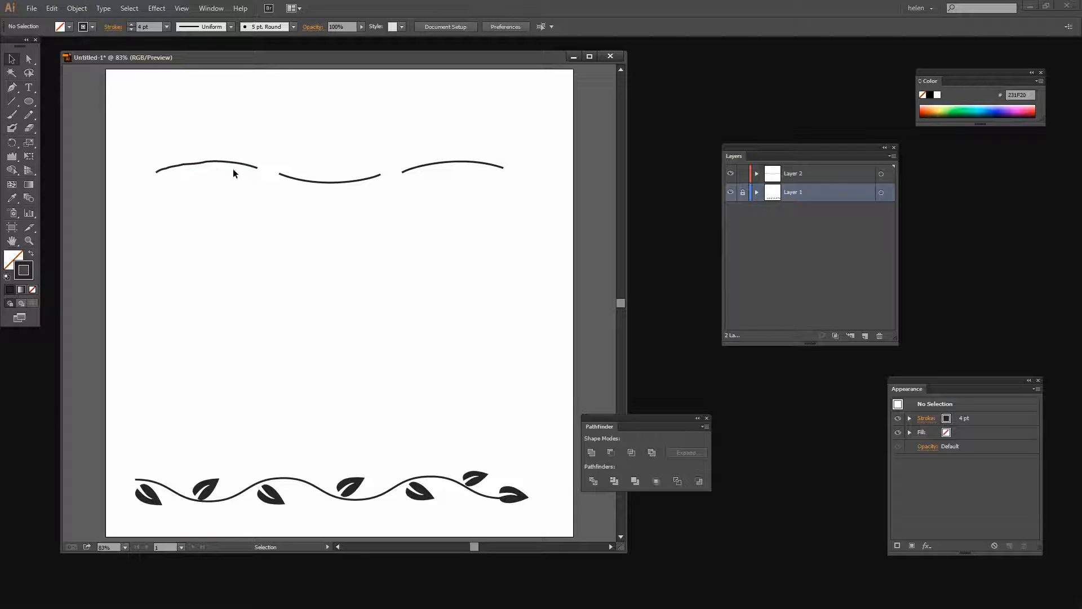
Roughen the upside-down middle arc slightly with the Wrinkle tool and deselect it
click(299, 179)
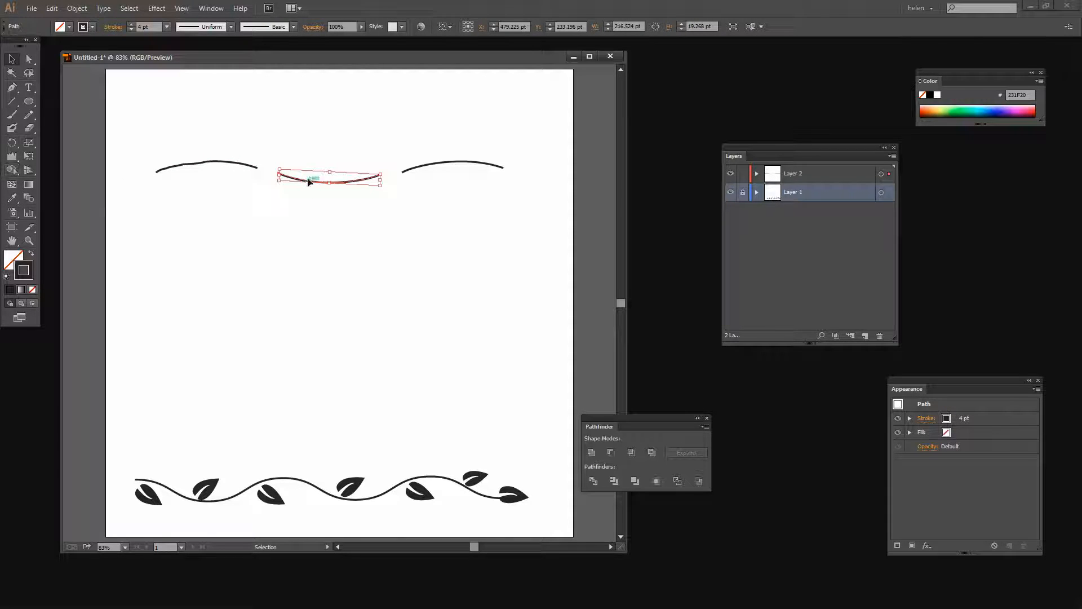
click(12, 156)
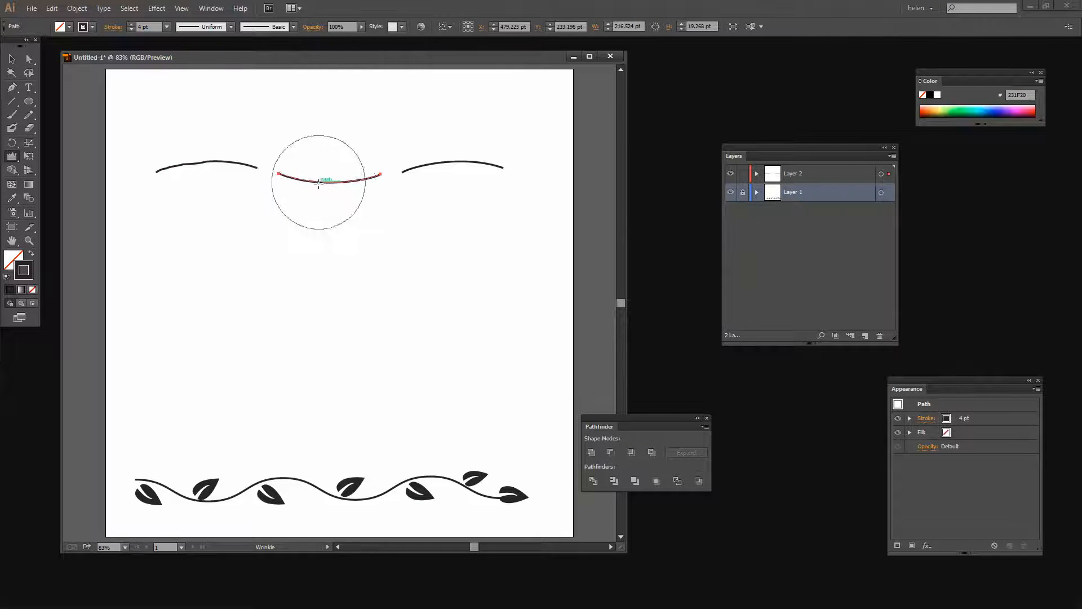
mouse_move(319, 181)
mouse_down()
mouse_move(334, 209)
mouse_move(350, 180)
mouse_up()
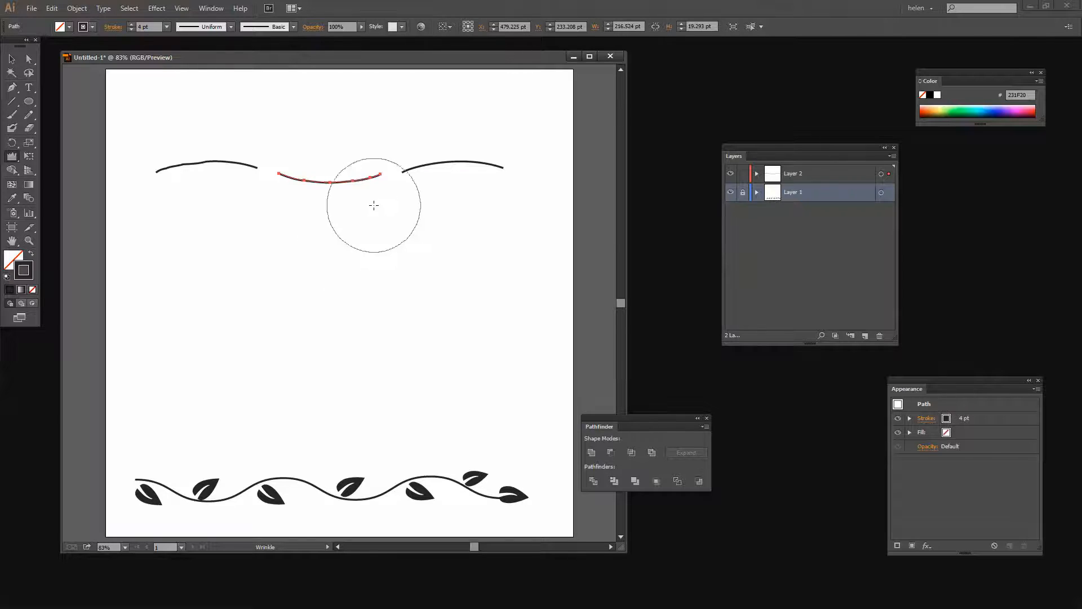
key(v)
click(321, 243)
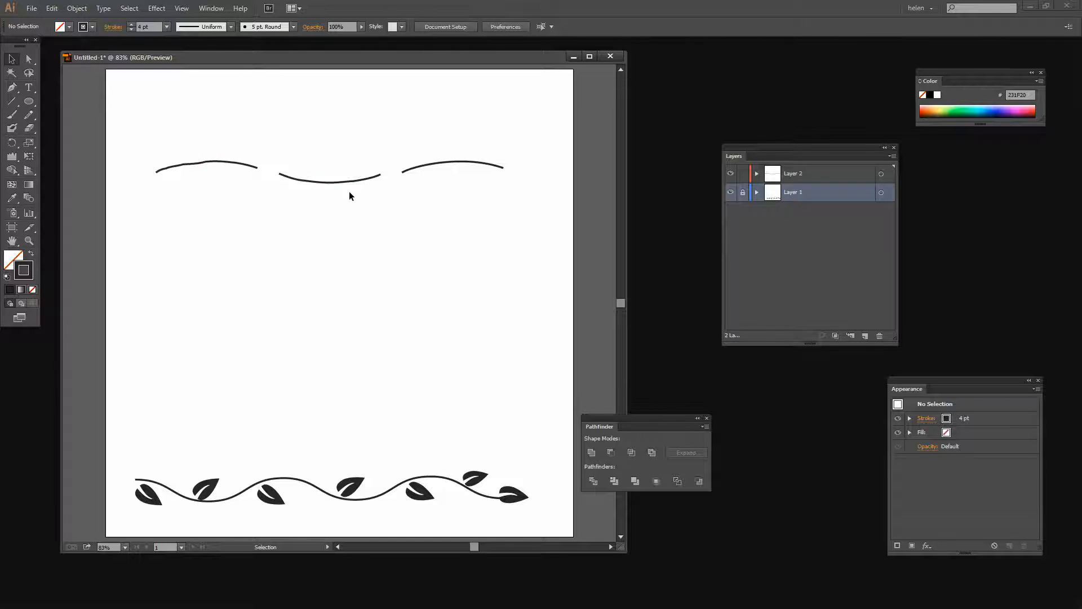
Roughen the third arc slightly with the Wrinkle tool and deselect it
click(425, 170)
click(12, 156)
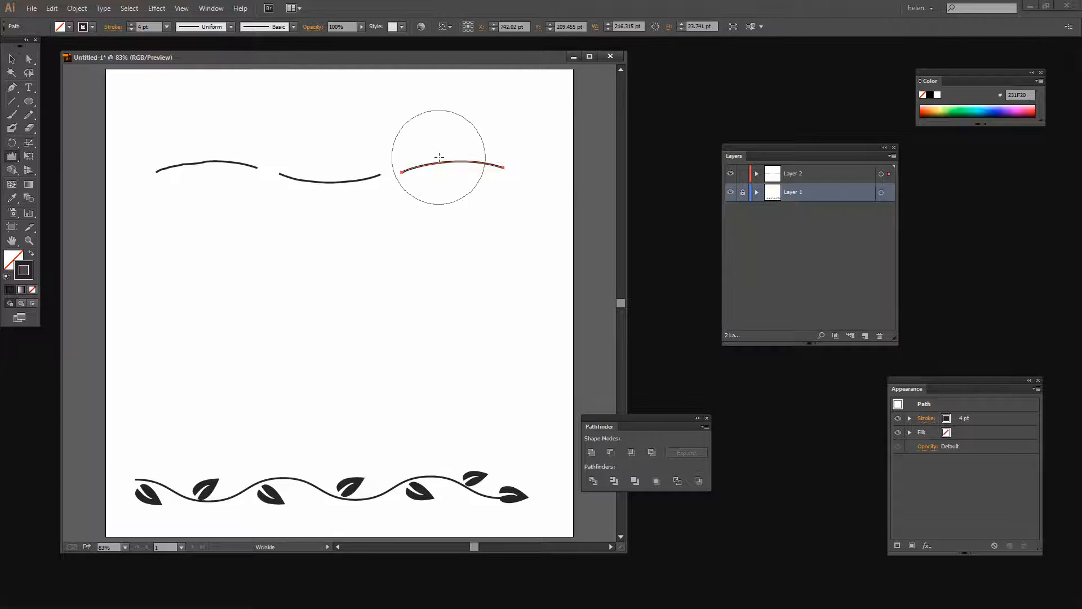
drag(439, 157, 429, 164)
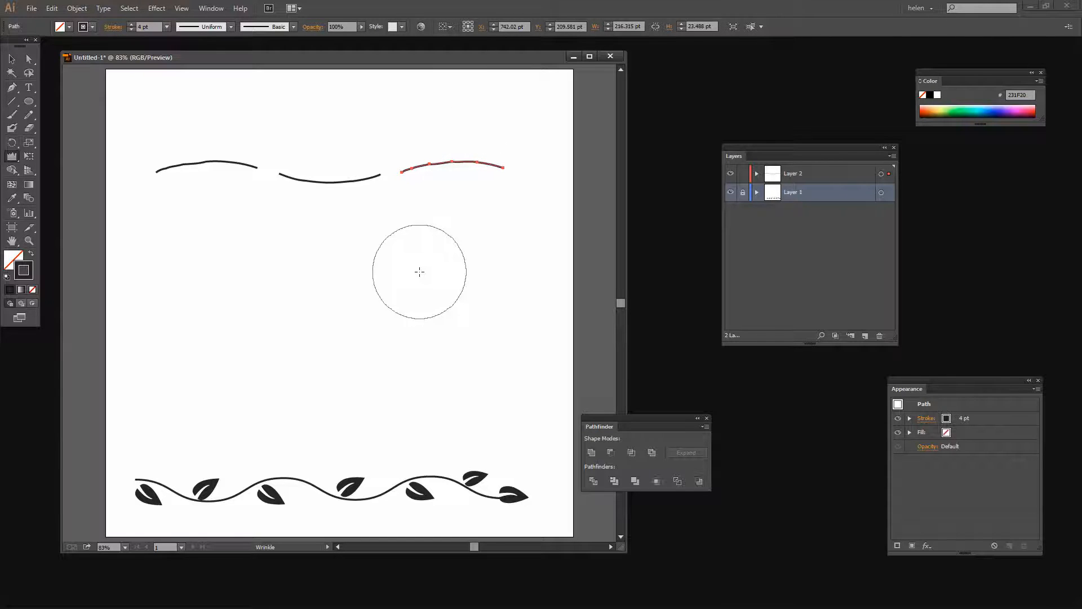
key(v)
click(416, 282)
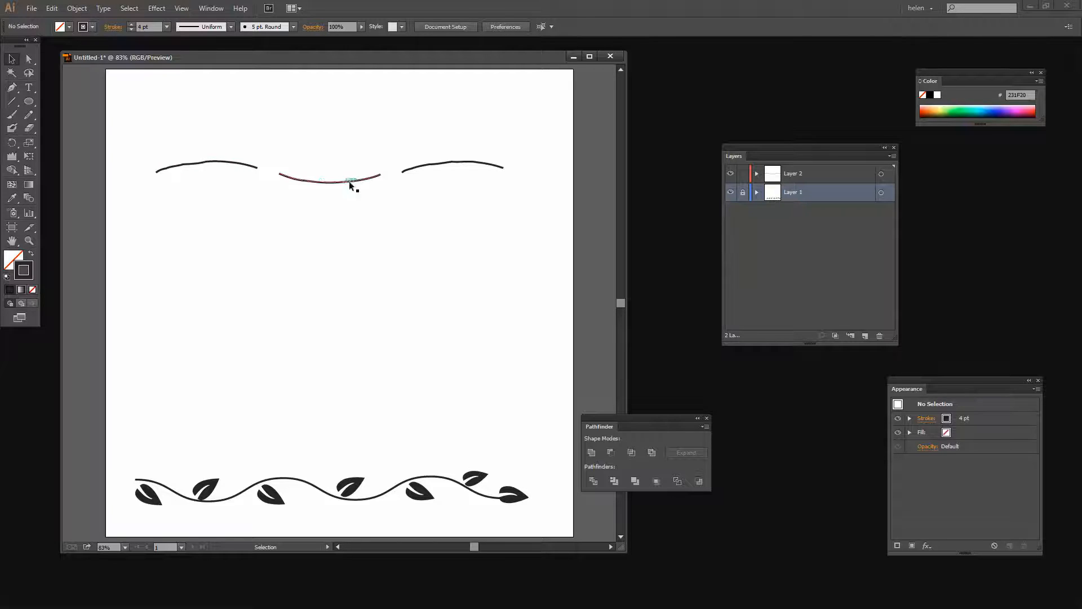
Draw a small closed blob with the Pen tool below the first arc's end, with a dark fill and no stroke
click(11, 157)
click(11, 88)
mouse_move(236, 207)
mouse_down()
mouse_move(248, 208)
mouse_move(230, 231)
mouse_move(239, 234)
mouse_move(257, 227)
mouse_move(263, 213)
mouse_move(252, 212)
mouse_up()
click(228, 228)
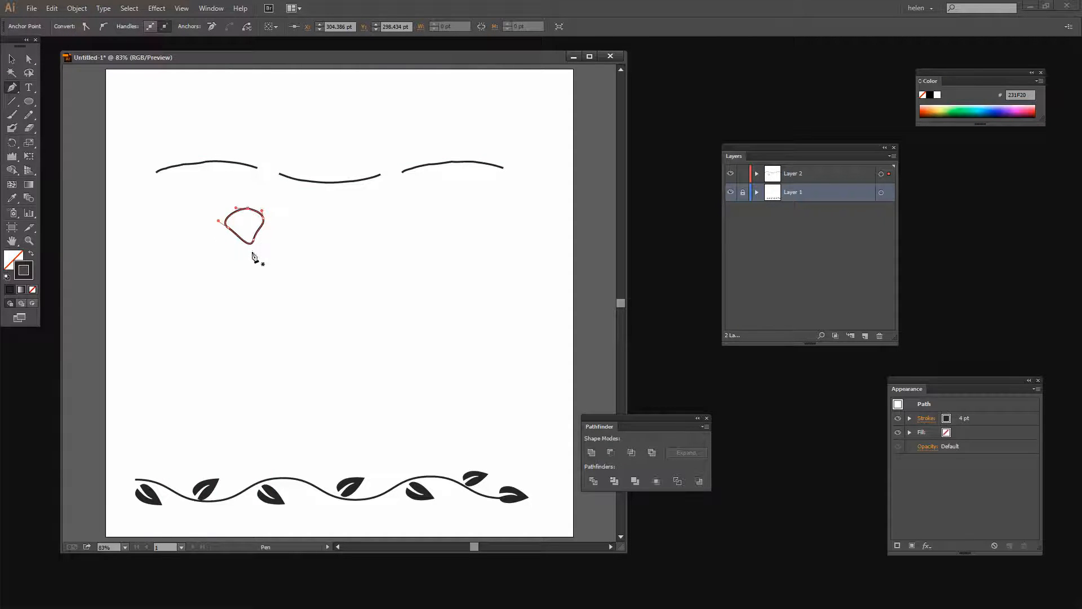
click(32, 255)
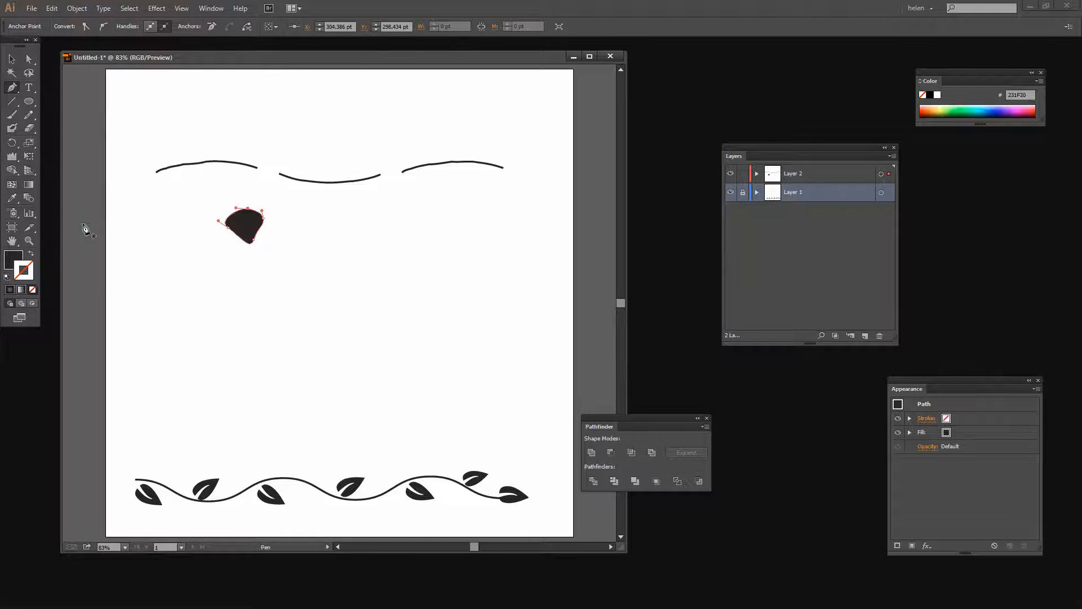
Move the blob's lower anchor point up and to the left for a rounder shape about 80 by 65 pt
click(31, 65)
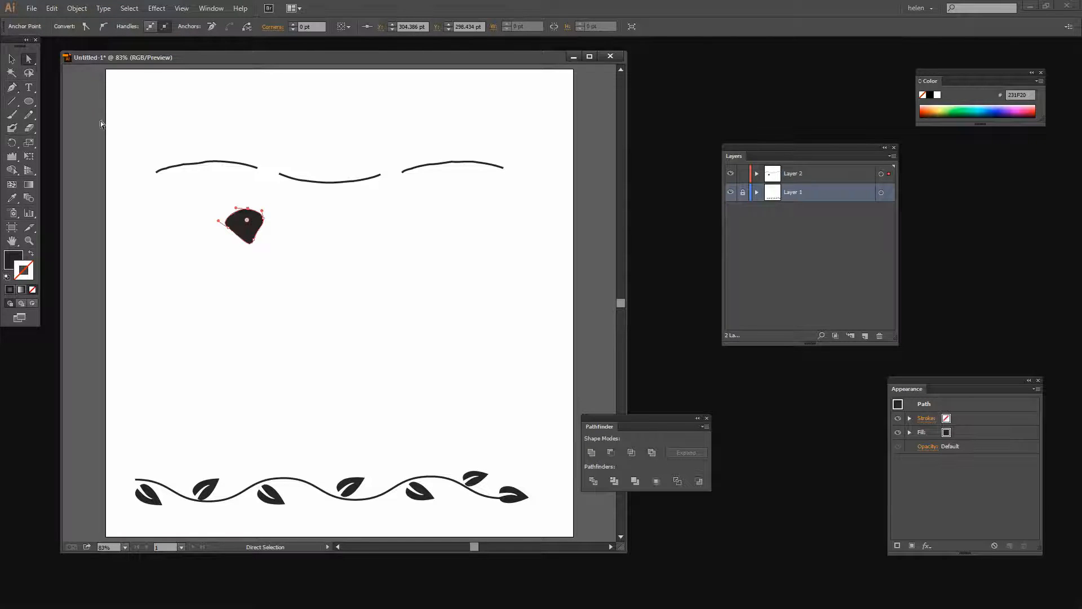
drag(256, 244, 235, 237)
click(228, 228)
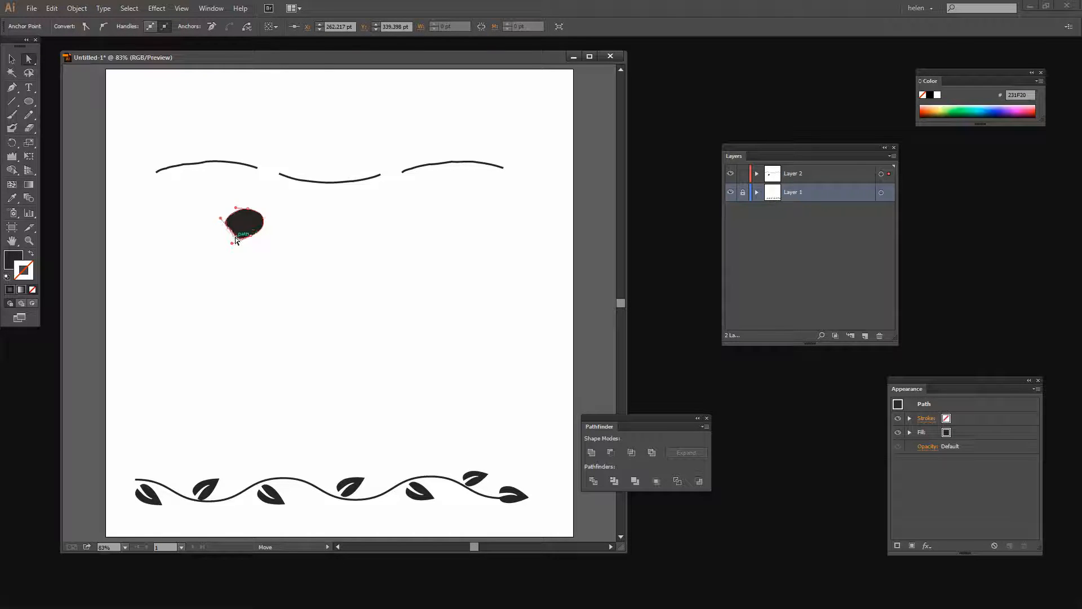
click(283, 265)
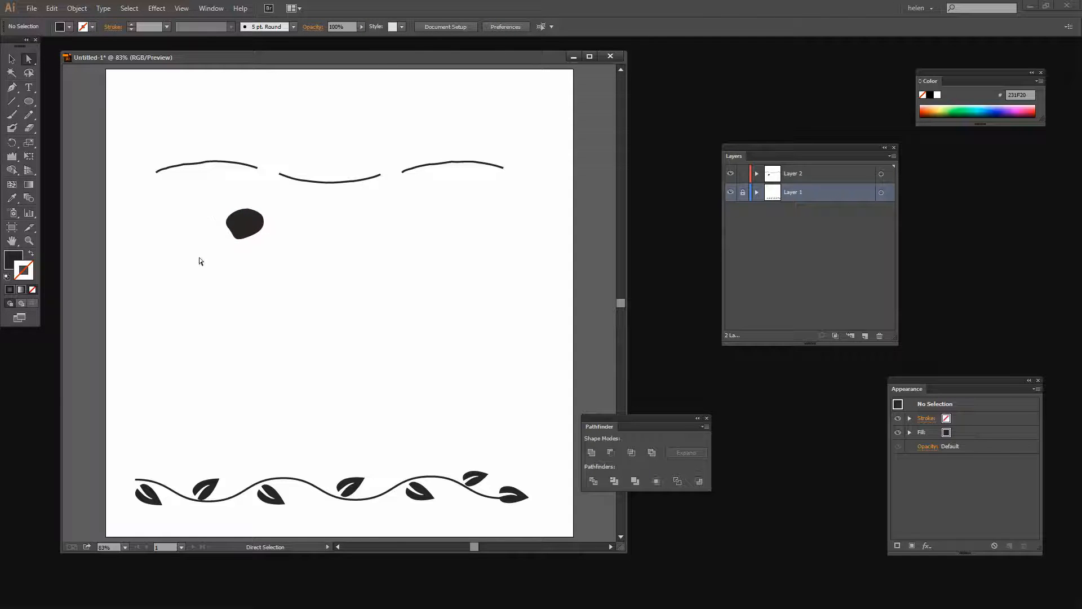
Copy the blob twice to its right to form an evenly spaced row of three beneath the arcs
click(11, 59)
click(258, 227)
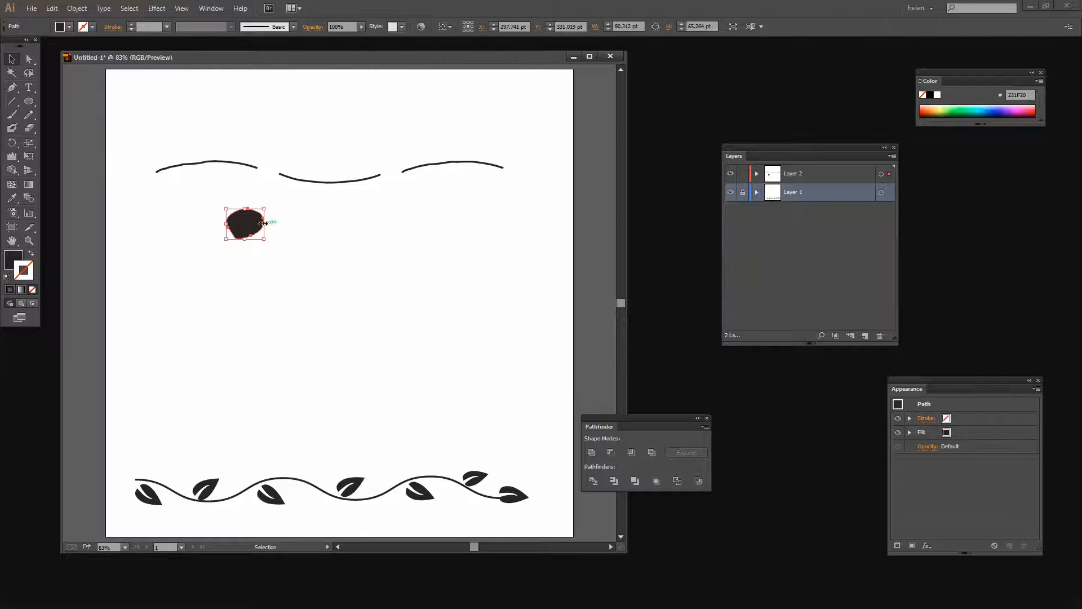
drag(241, 225, 374, 241)
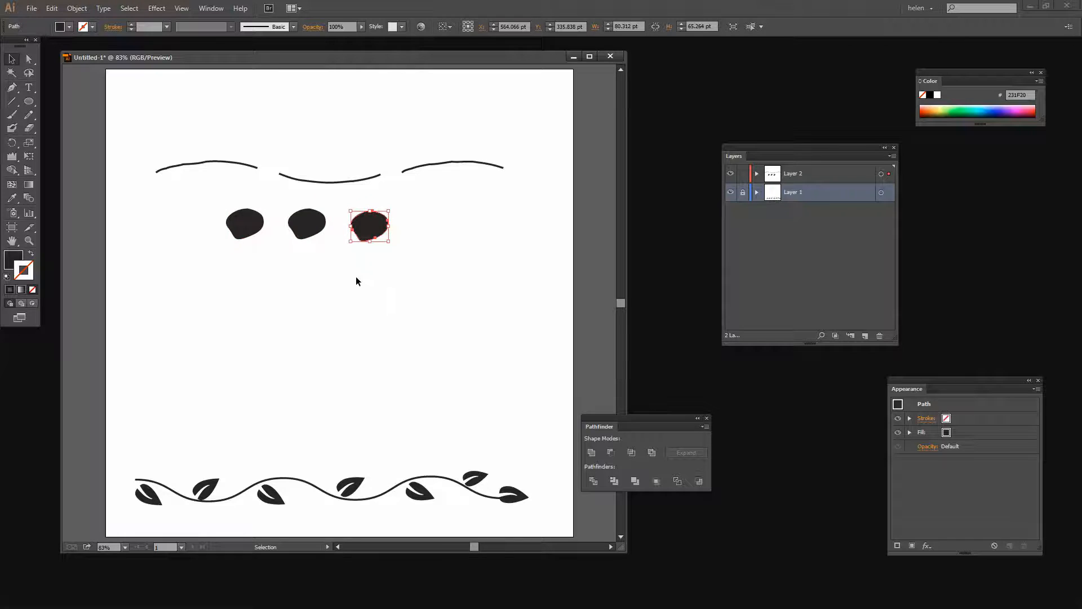
click(372, 276)
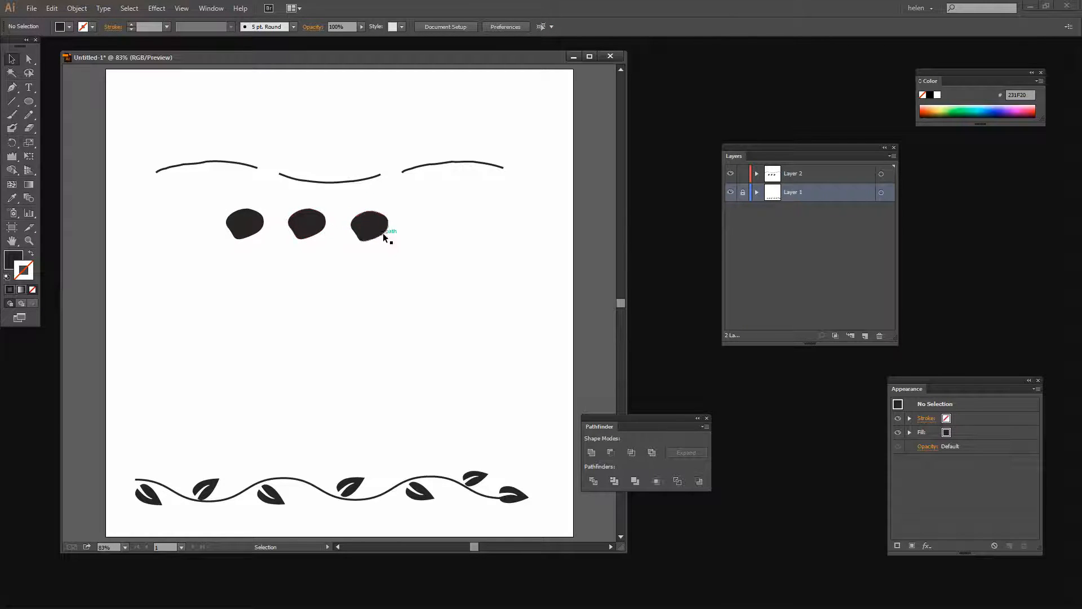
Reshape the middle blob by moving its anchor points so that it is narrower and differs from the first
click(307, 229)
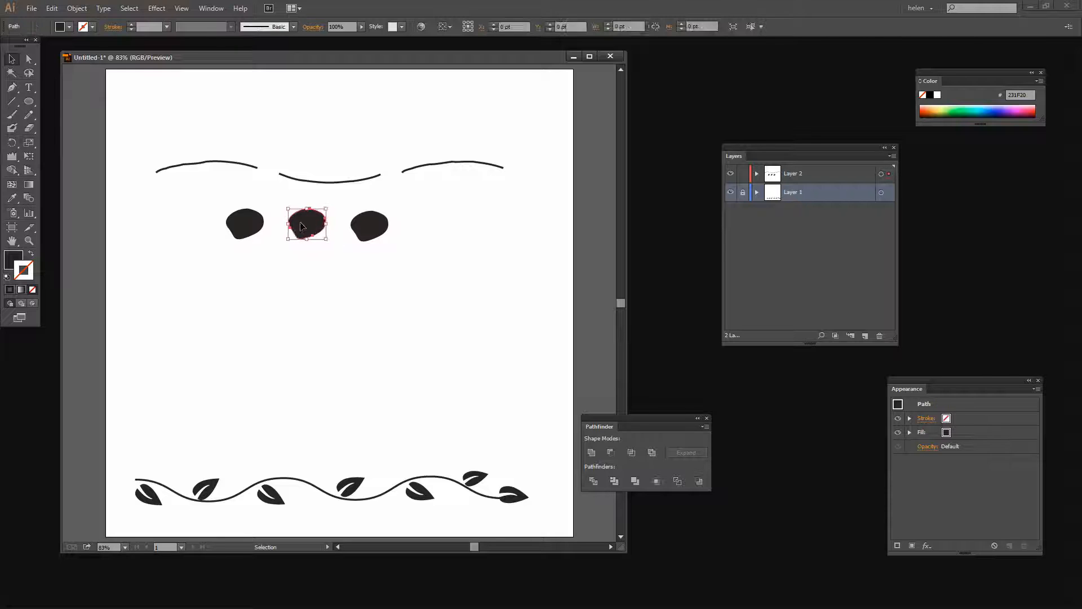
click(29, 58)
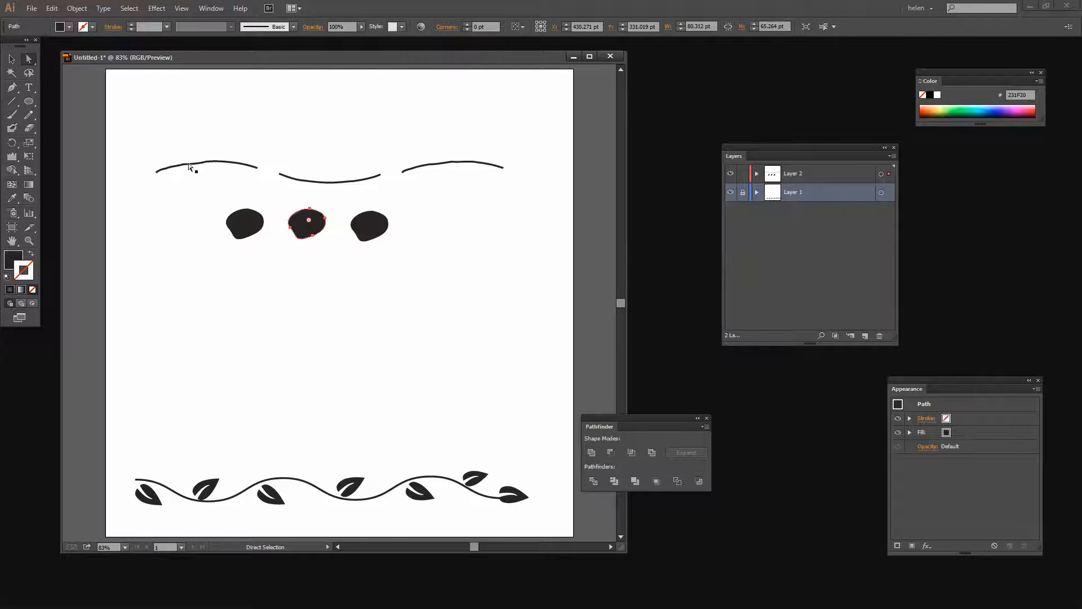
drag(313, 236, 315, 242)
click(313, 238)
click(324, 220)
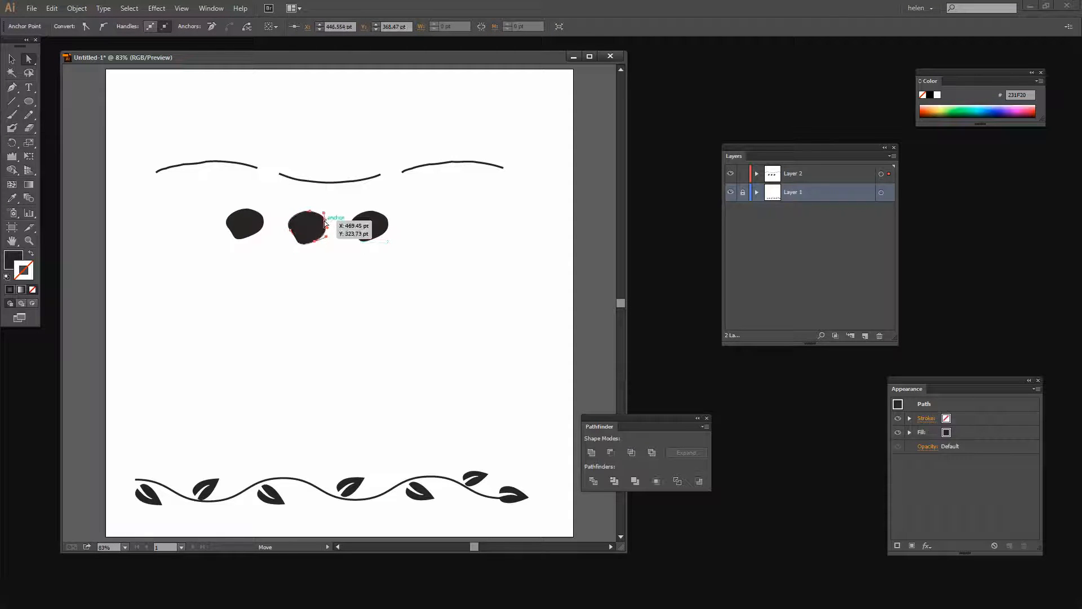
drag(310, 214, 331, 243)
Reshape the third blob by moving its anchor points into a more angular outline about 83 by 64 pt
click(371, 225)
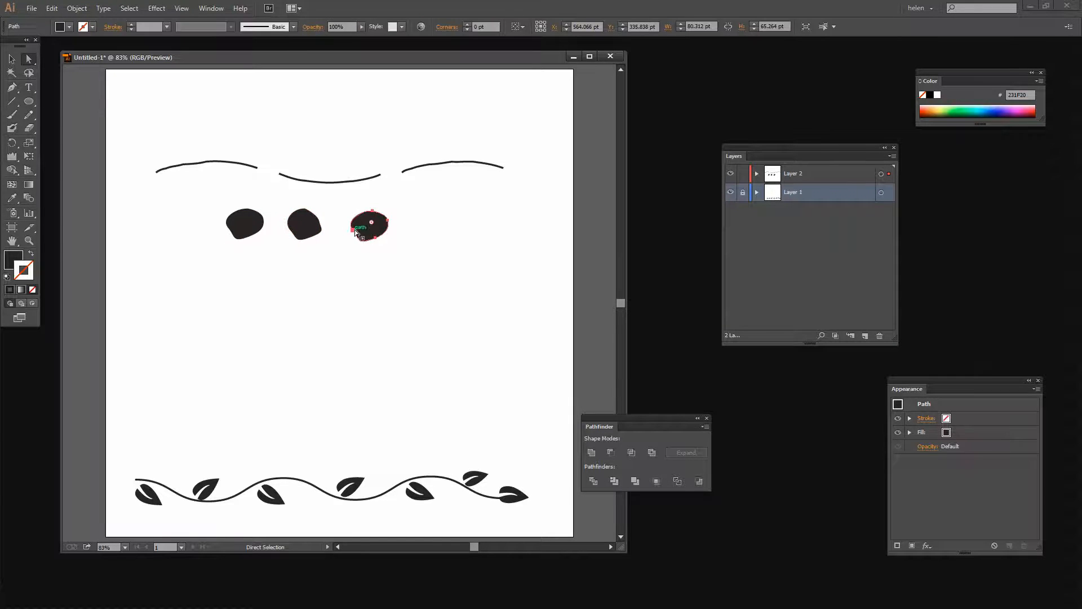
drag(353, 234, 390, 230)
click(406, 231)
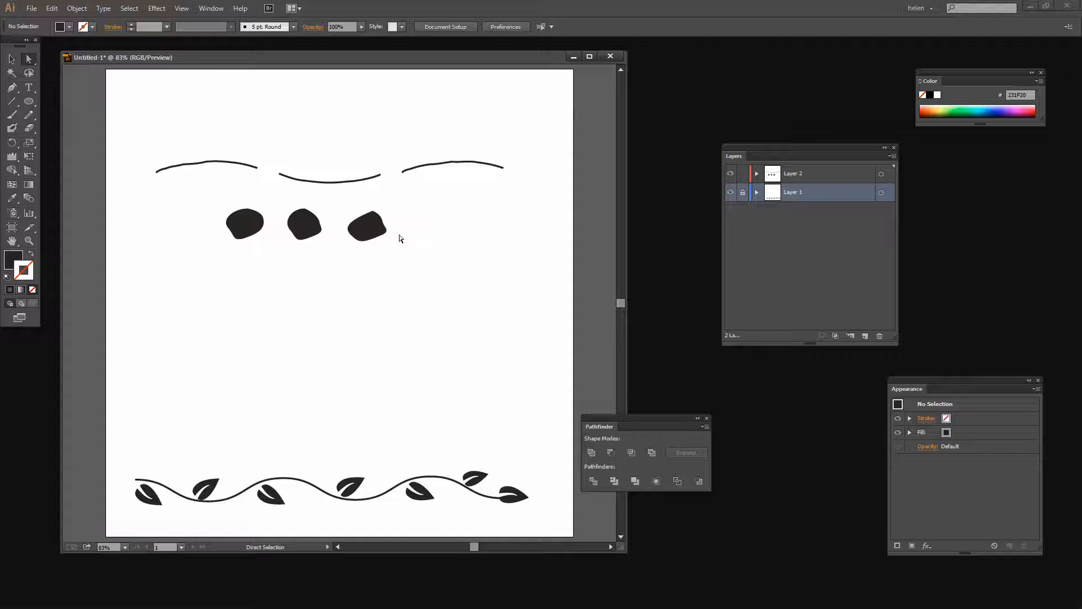
Scale the first blob down proportionally to about 22 by 18 pt, keeping its lower-left corner in place
click(363, 227)
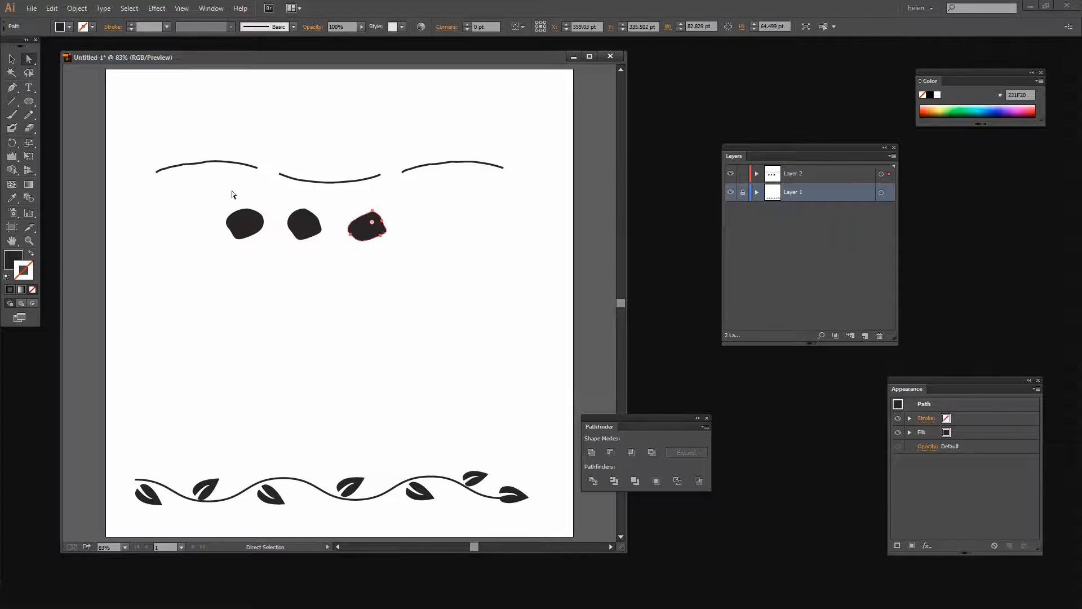
click(12, 59)
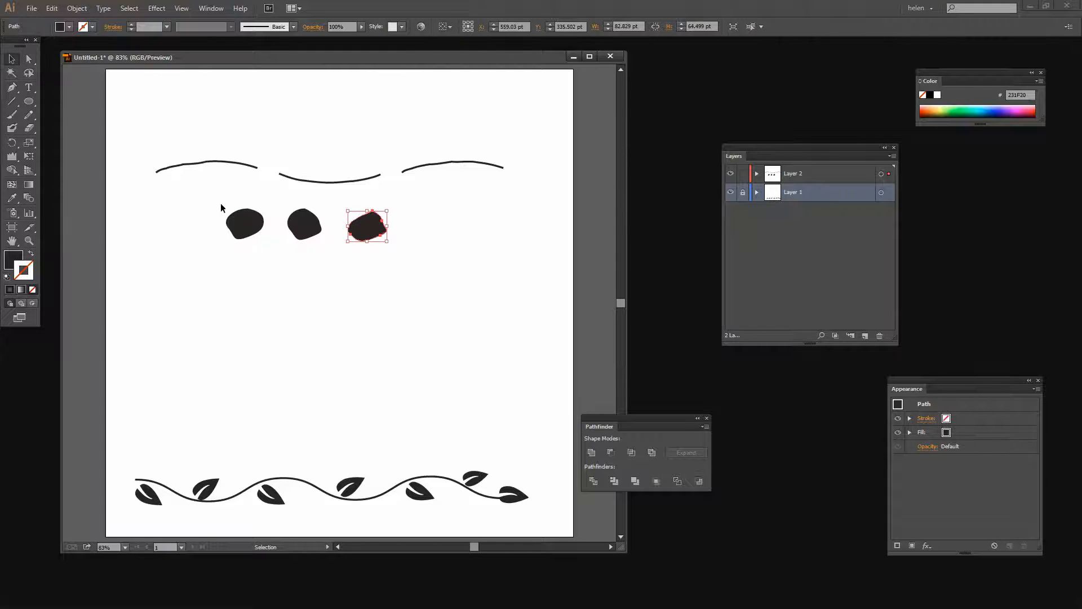
click(246, 214)
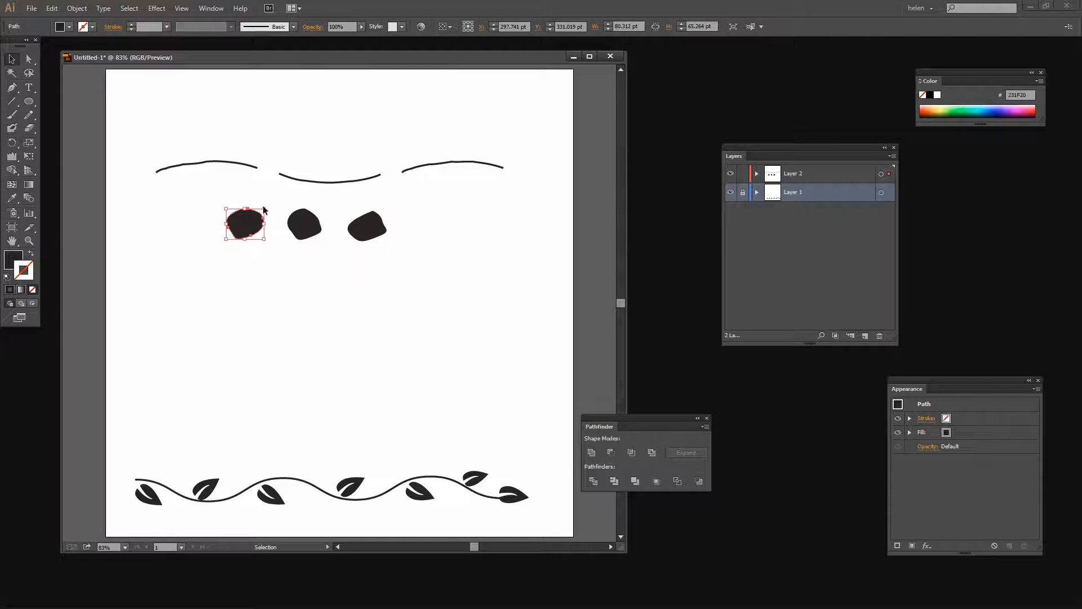
drag(266, 208, 238, 230)
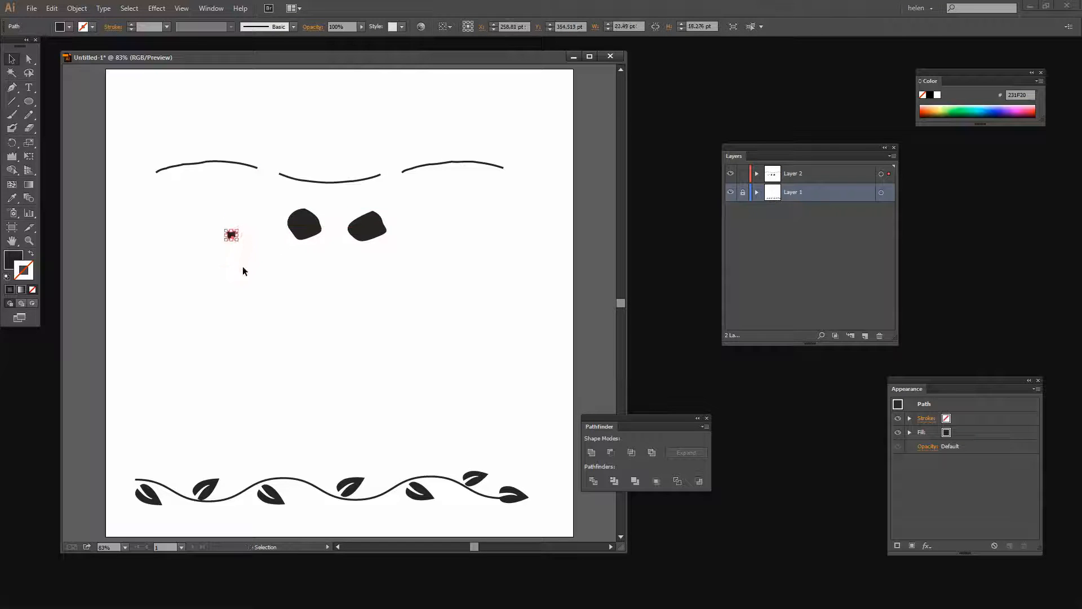
click(244, 263)
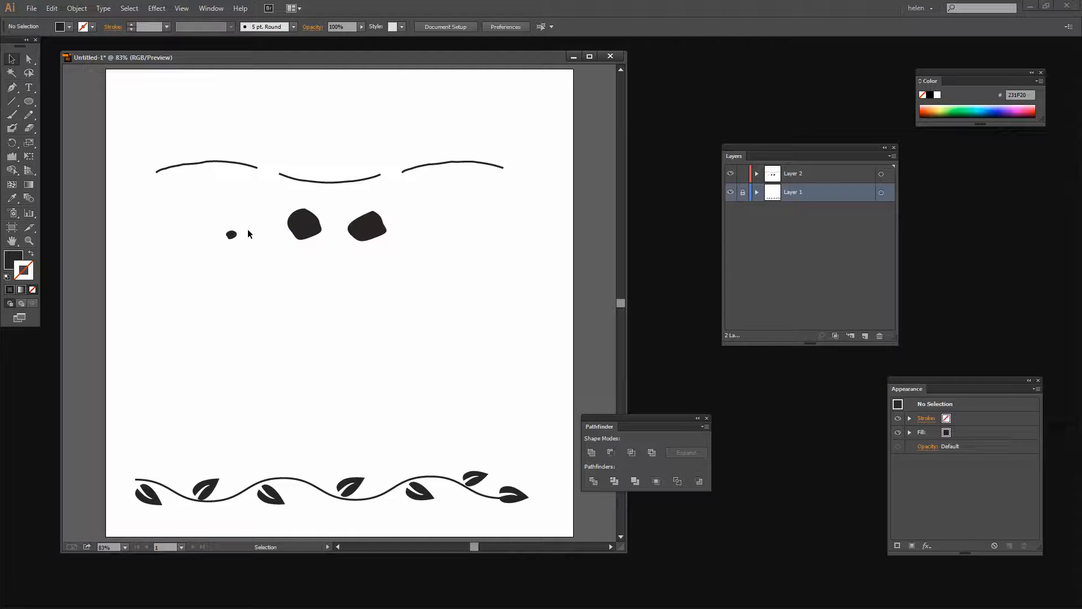
Scale down the second blob to about 32 by 29 pt and the third smaller, placing both in a tight row beside the first
click(303, 222)
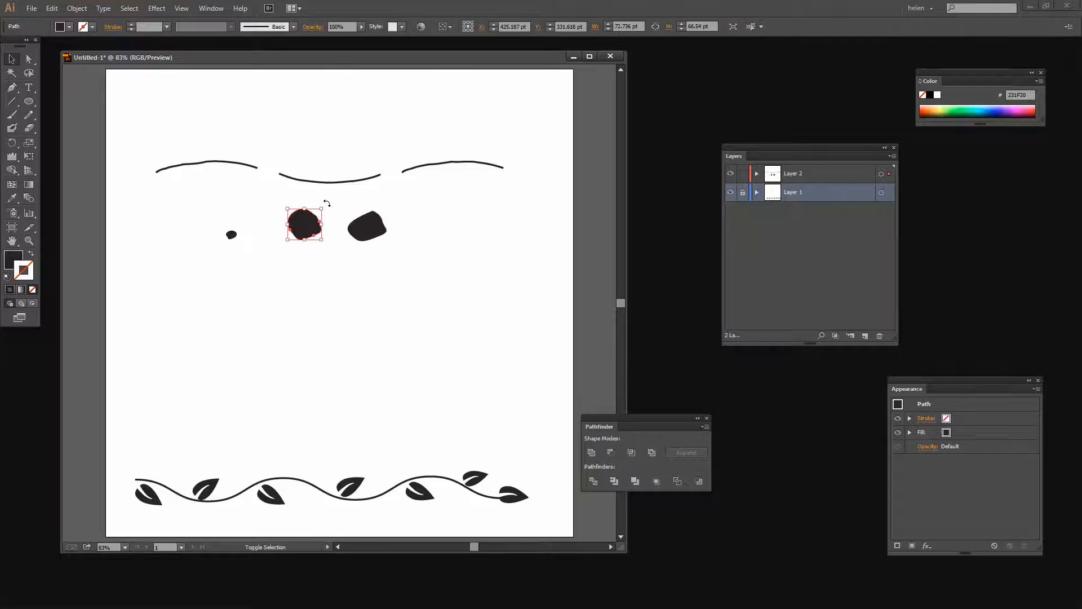
drag(322, 209, 256, 239)
click(293, 265)
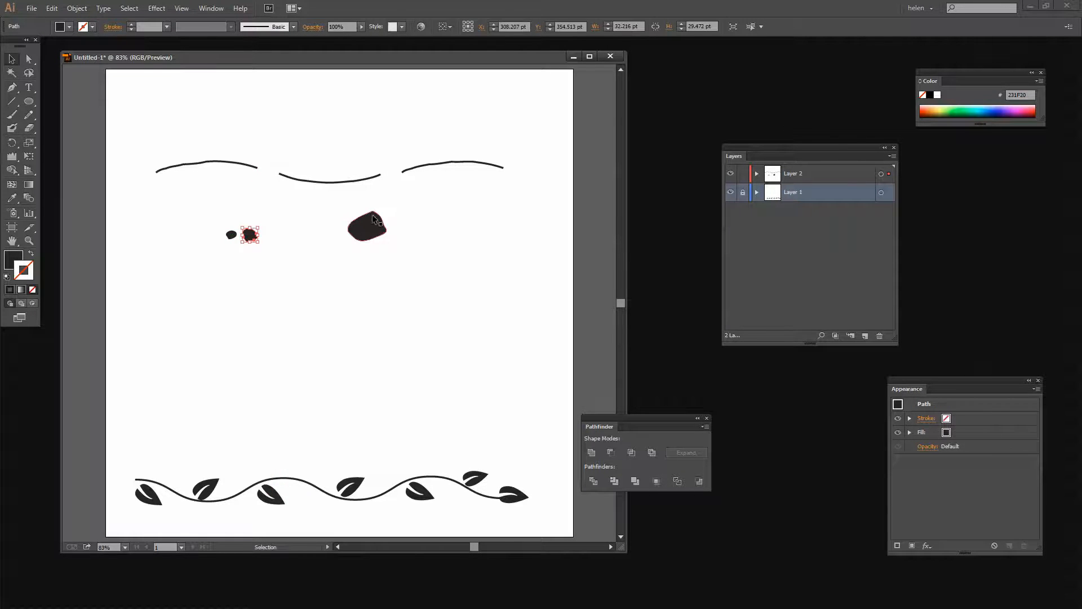
click(358, 222)
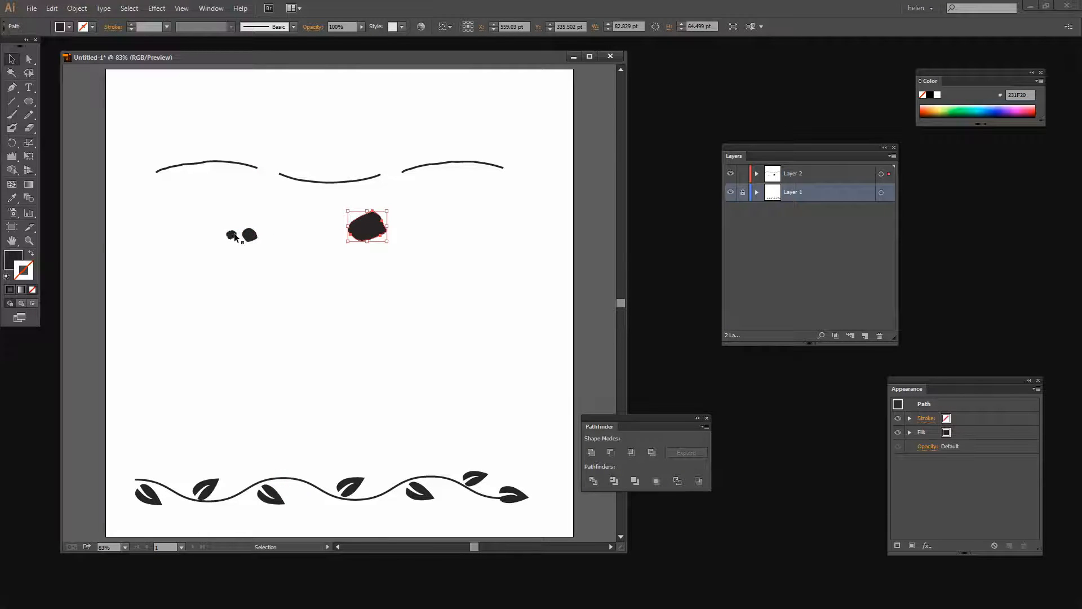
drag(388, 212, 265, 236)
click(370, 259)
Shrink the middle blob slightly to about 27 pt high and group the three blobs
click(238, 245)
click(245, 241)
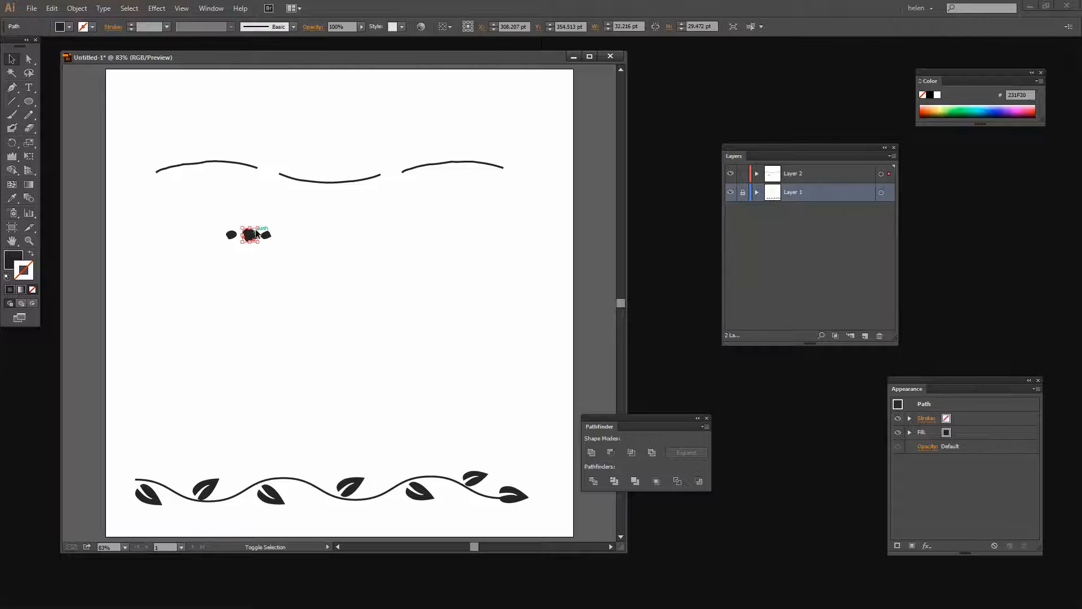
drag(257, 225, 297, 252)
click(251, 272)
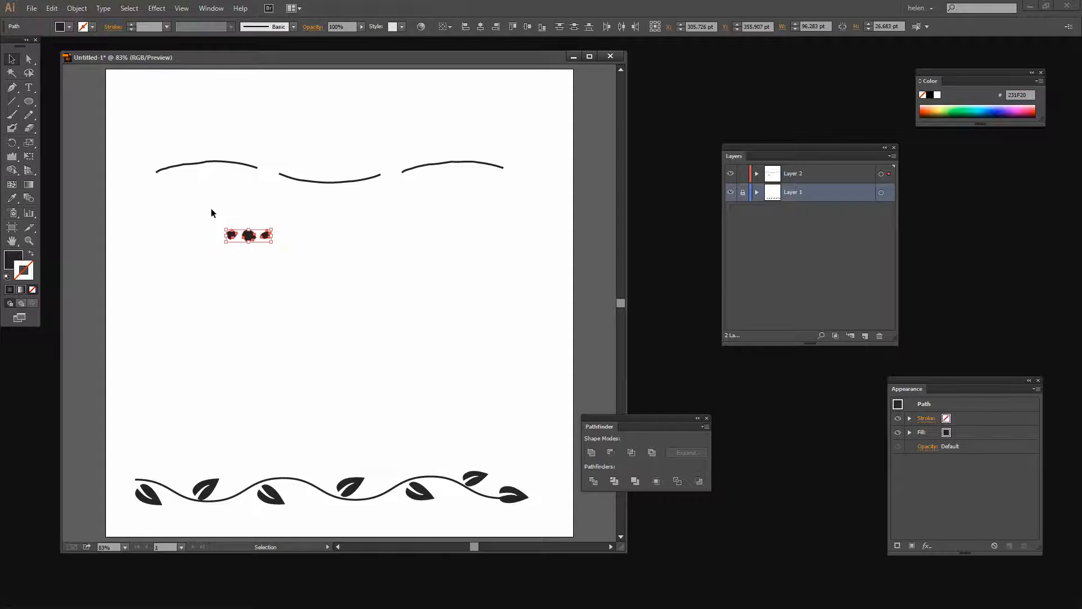
click(77, 7)
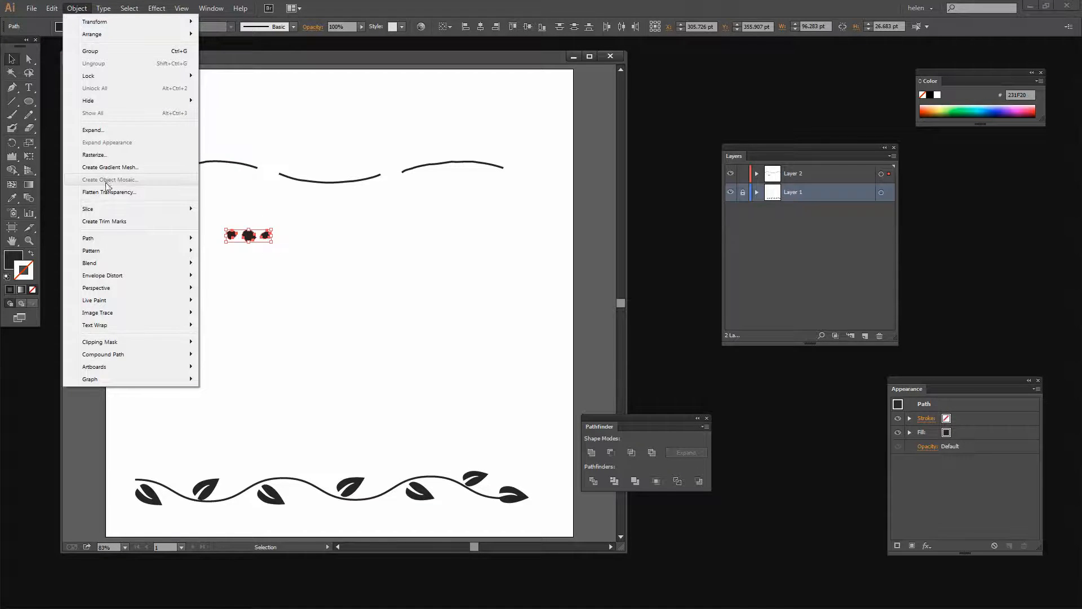
click(107, 55)
click(260, 259)
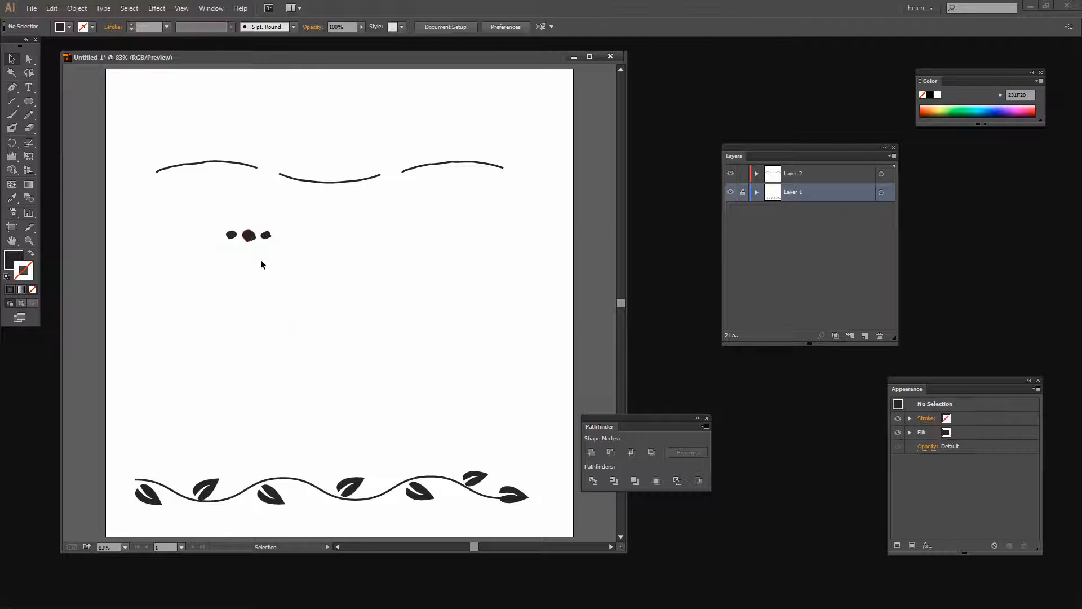
Move the blob group into the gap between the first two arcs and place a copy in the second gap
drag(250, 239, 267, 171)
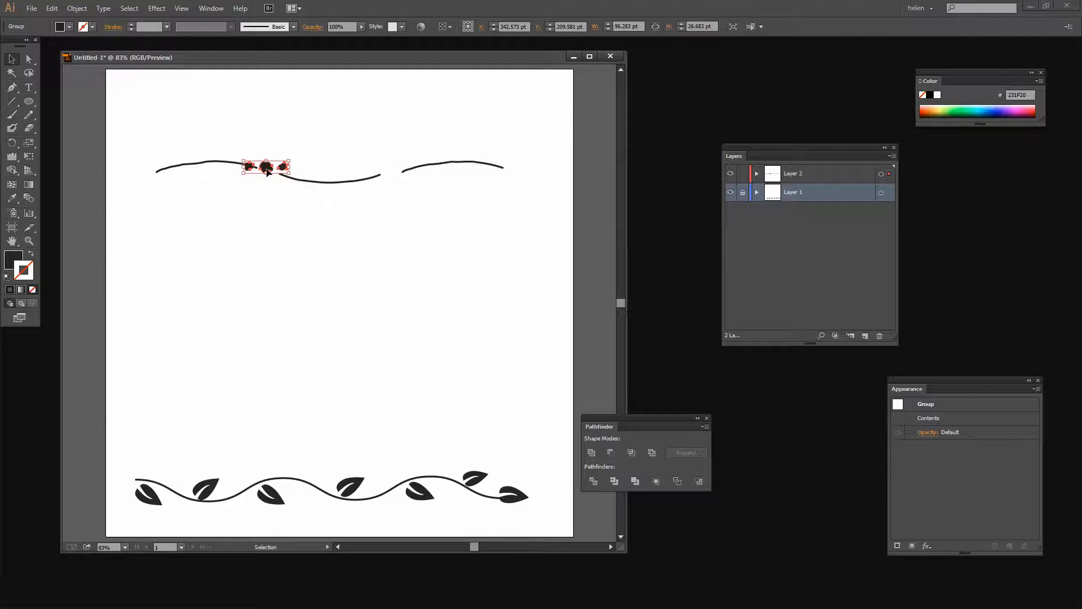
drag(272, 169, 397, 174)
click(400, 221)
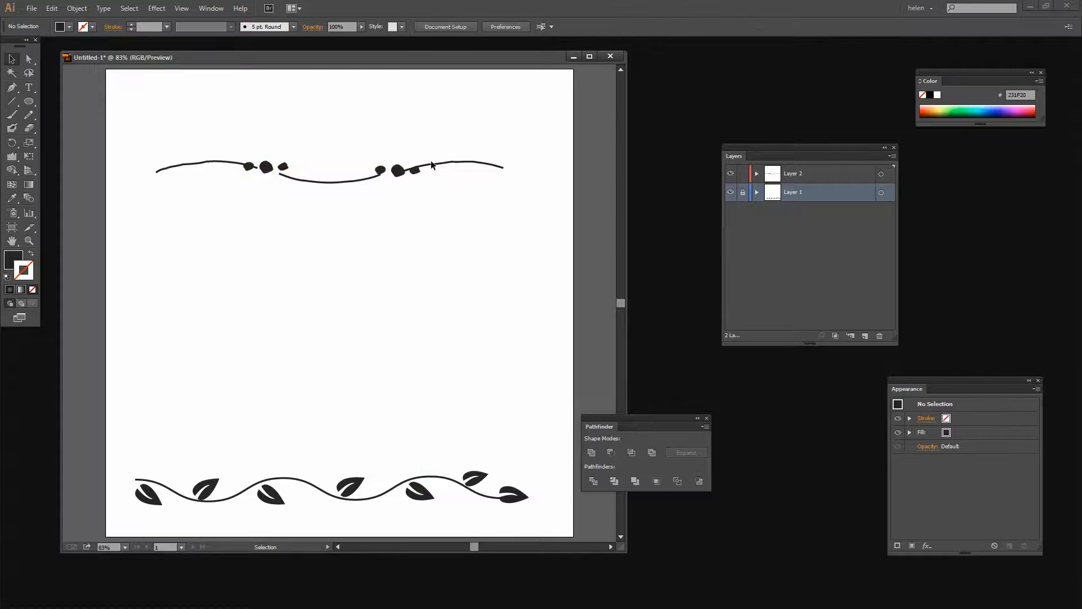
Shift the first arc to the left and nudge it vertically so its end meets the first blob
drag(219, 162, 212, 164)
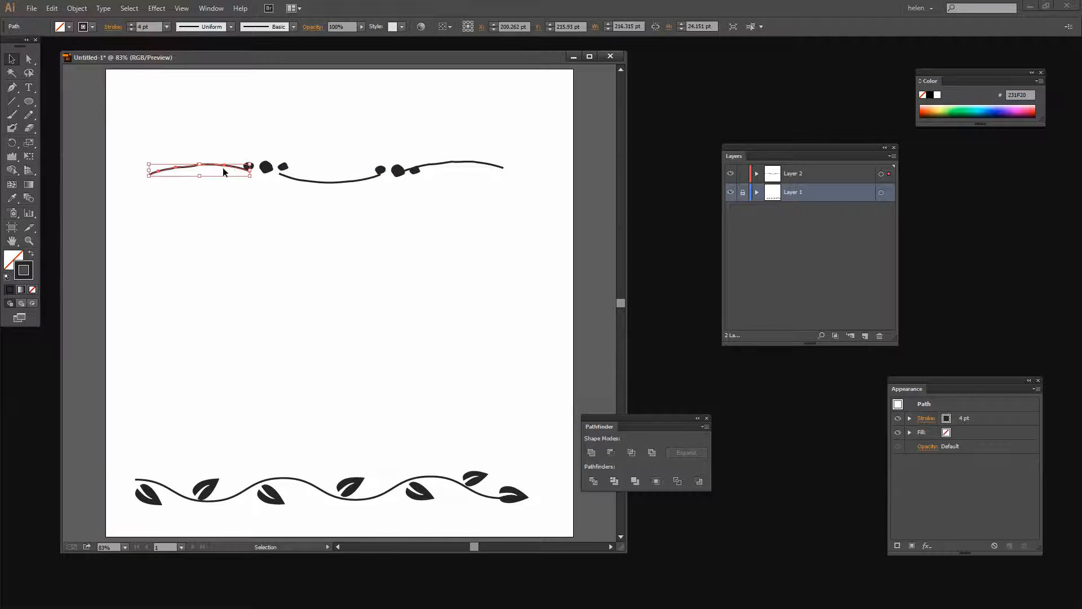
key(Up)
key(Up)
key(Up)
key(Up)
key(Up)
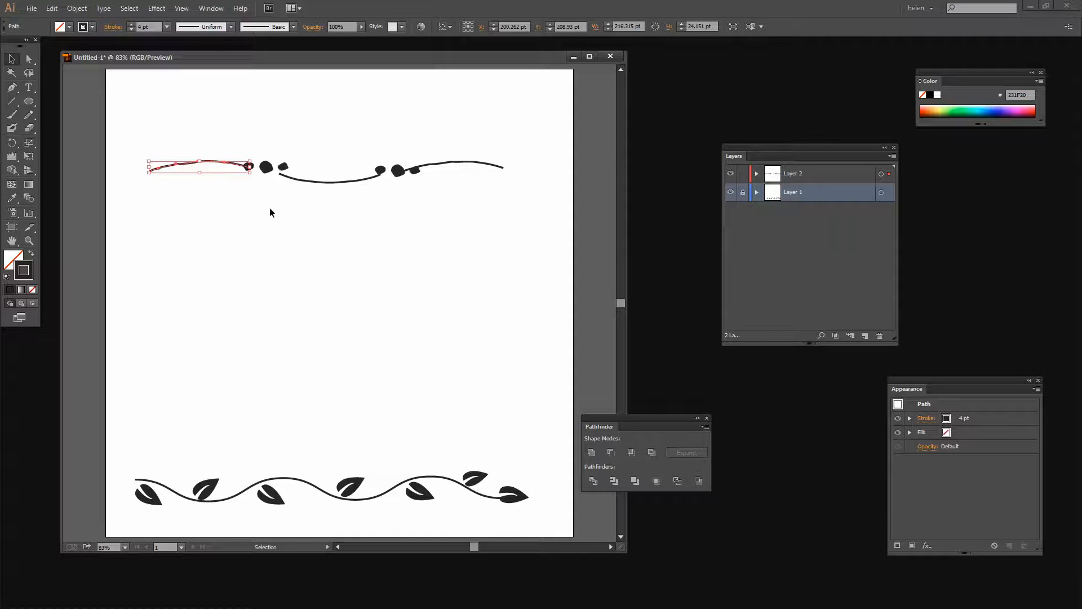
Reposition the middle arc, the second blob group and the last arc so that their ends join into a continuous divider
click(301, 188)
drag(299, 181, 308, 172)
click(330, 201)
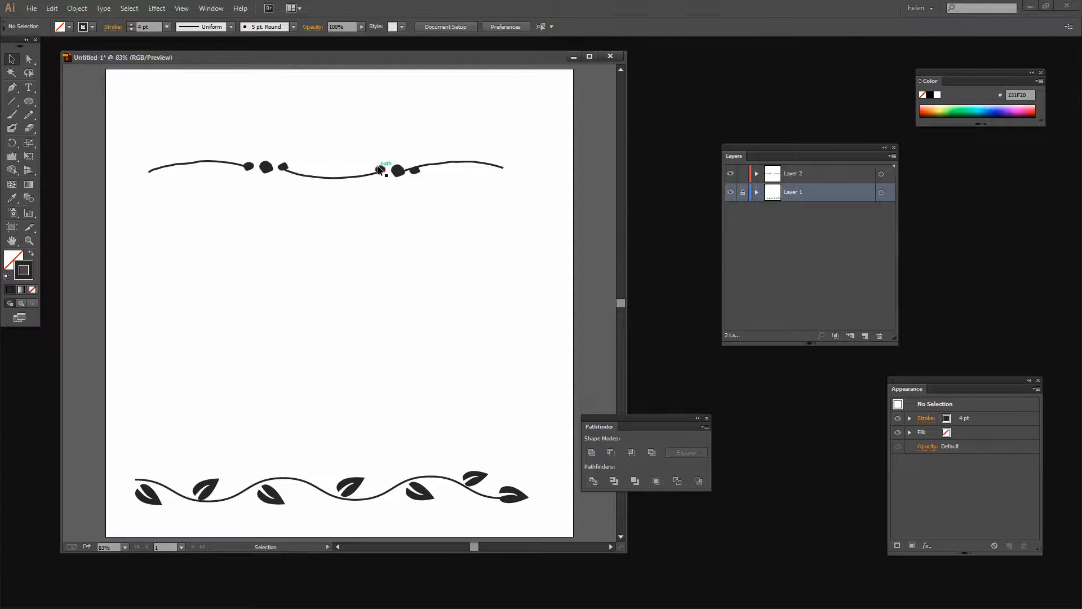
drag(379, 168, 440, 174)
click(393, 193)
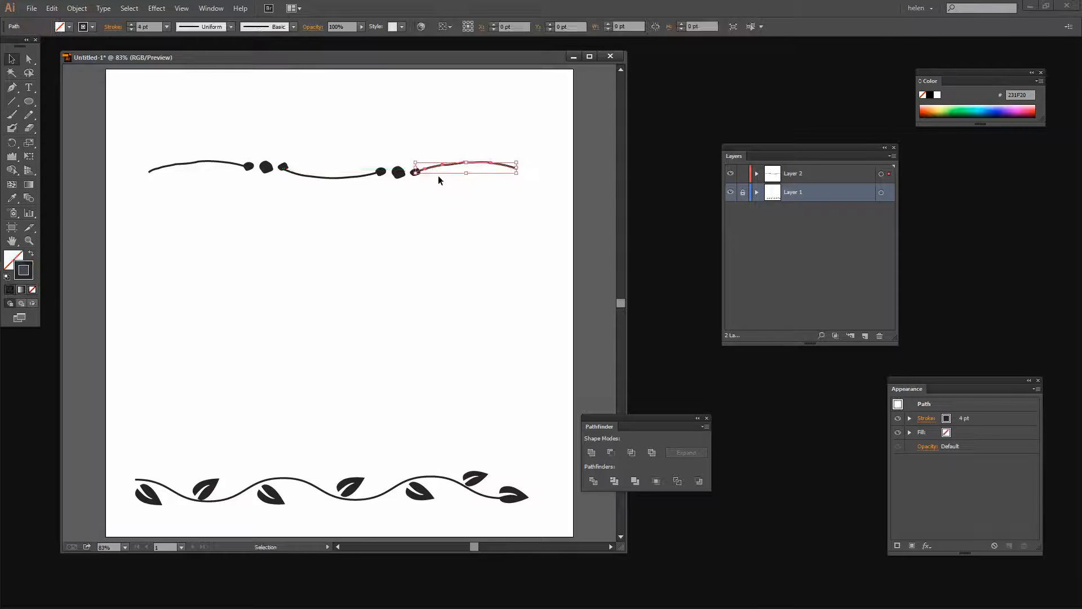
click(420, 179)
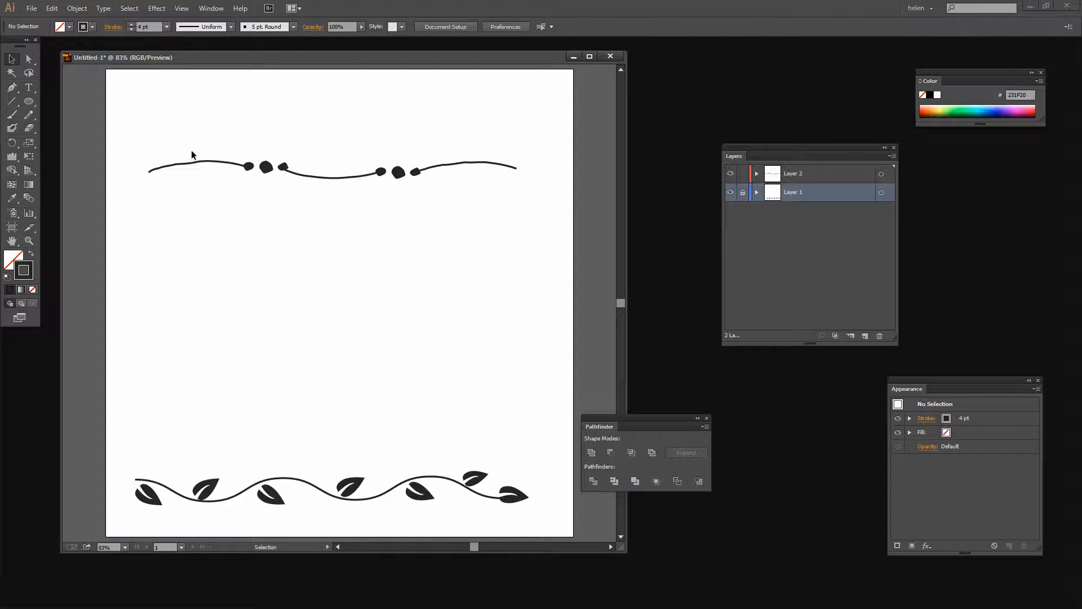
Ungroup the first blob cluster and move its middle and right blobs and the middle arc closer to tighten the spacing
click(251, 171)
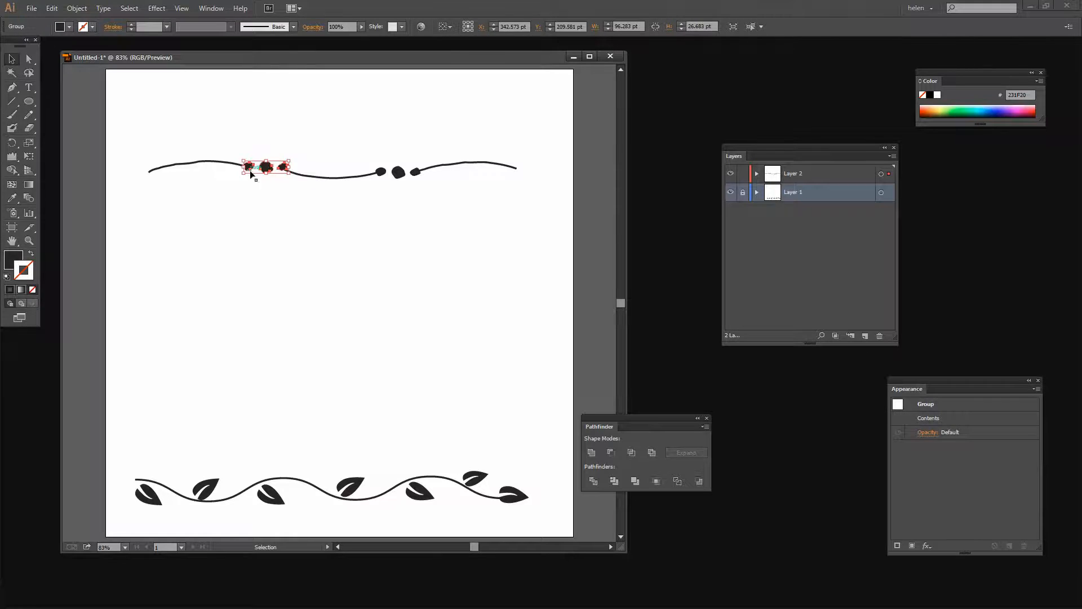
click(76, 8)
click(96, 63)
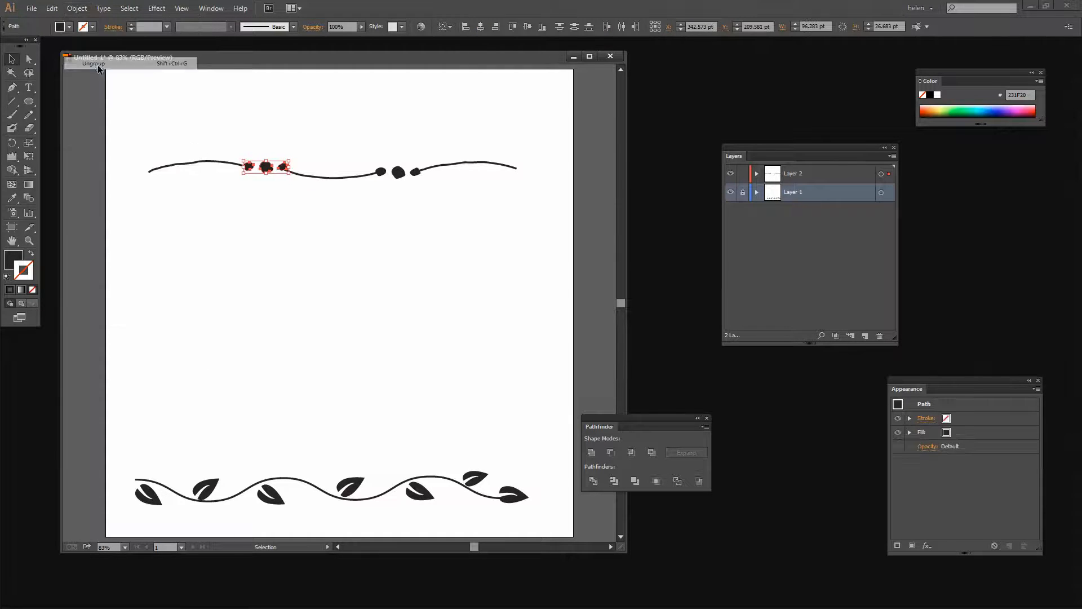
click(268, 214)
click(267, 168)
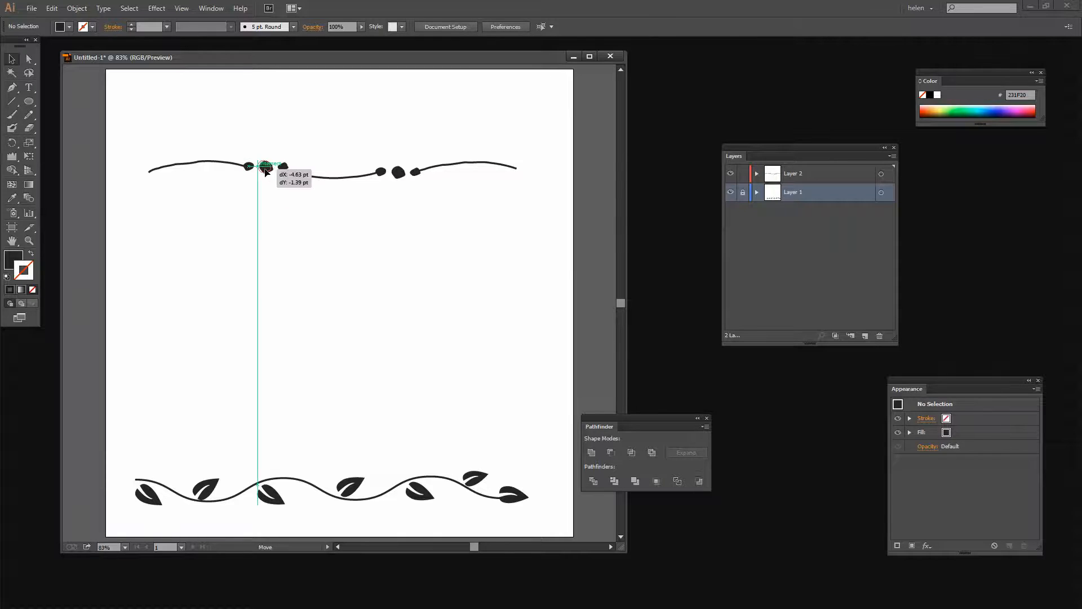
drag(283, 167, 280, 167)
click(323, 196)
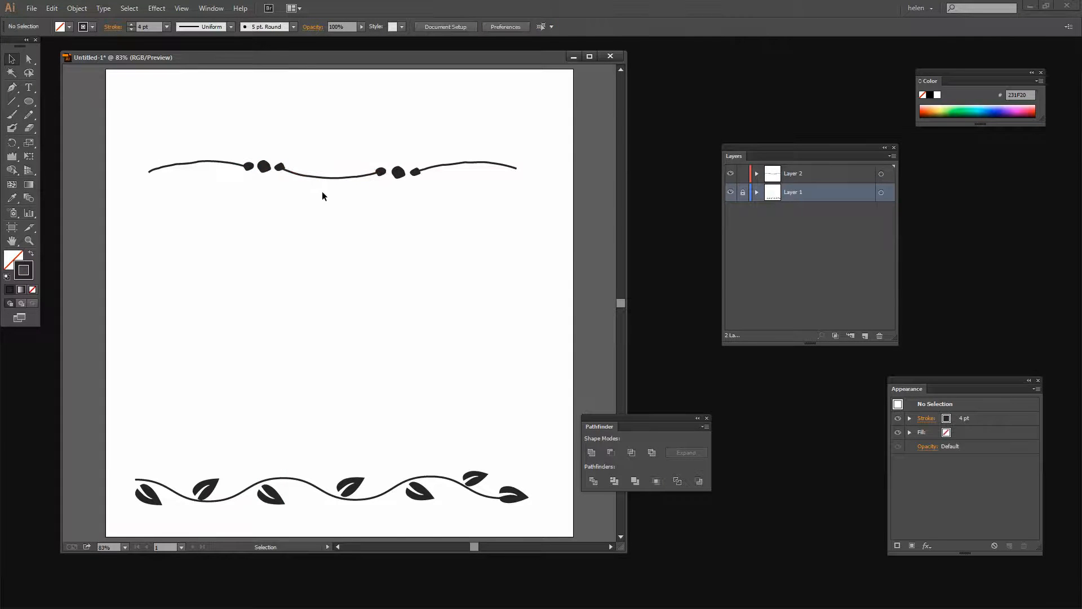
Ungroup the second blob cluster and move its middle and right blobs and the last arc closer together
click(401, 174)
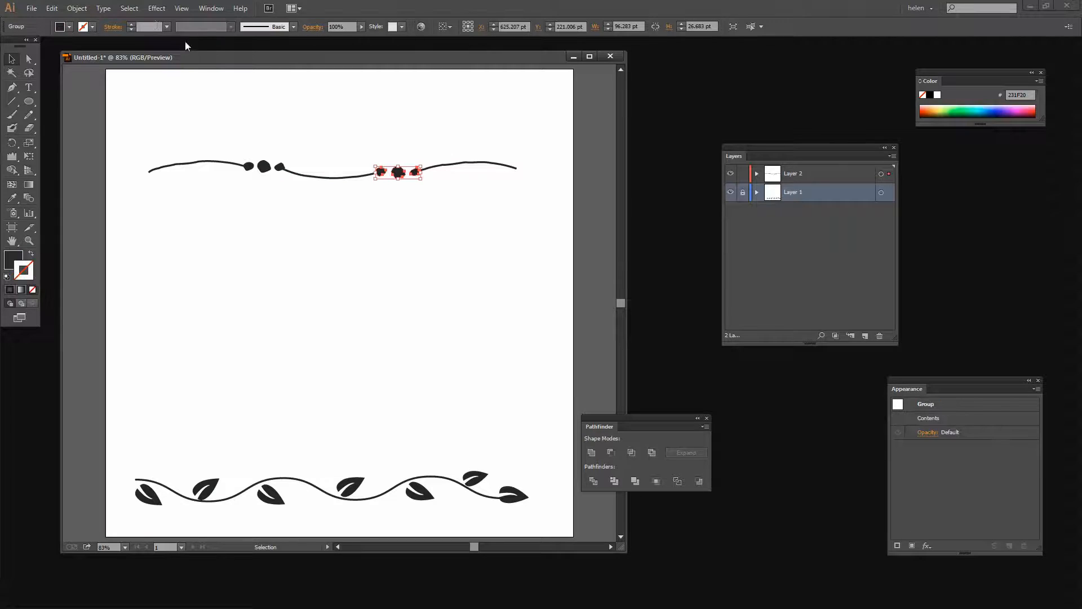
click(78, 9)
click(128, 63)
click(407, 199)
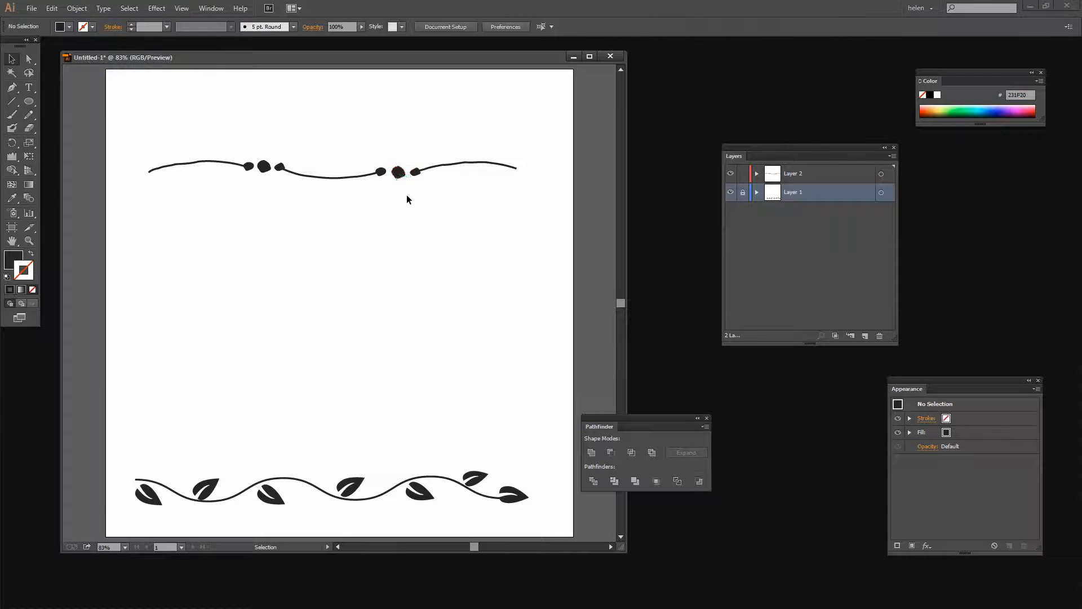
drag(398, 172, 434, 171)
click(449, 226)
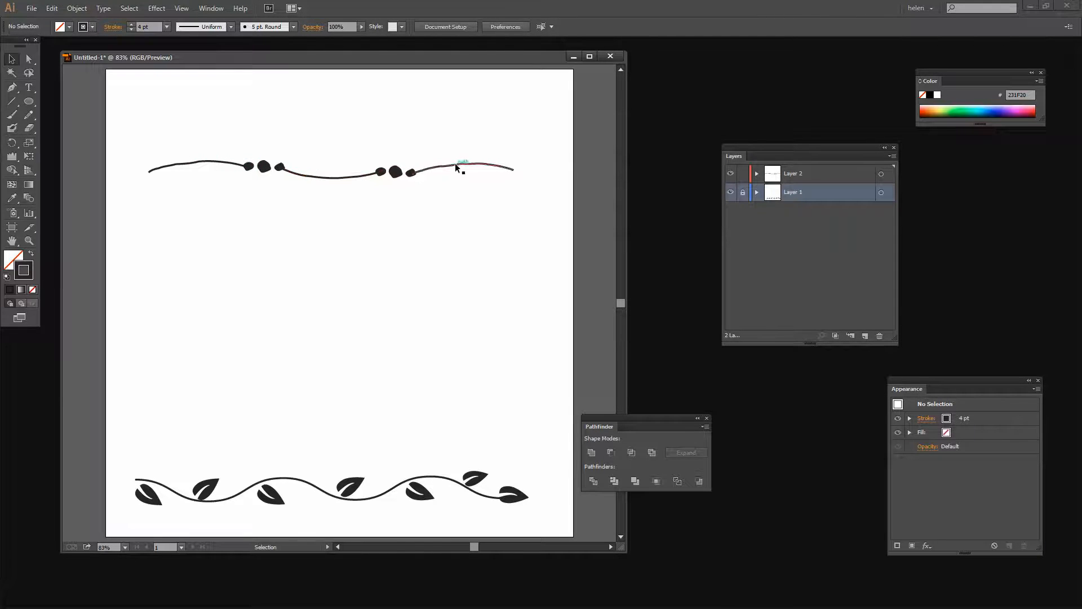
Group all arcs and blobs of the second divider and check the group in Layer 2
drag(494, 190, 184, 151)
click(77, 8)
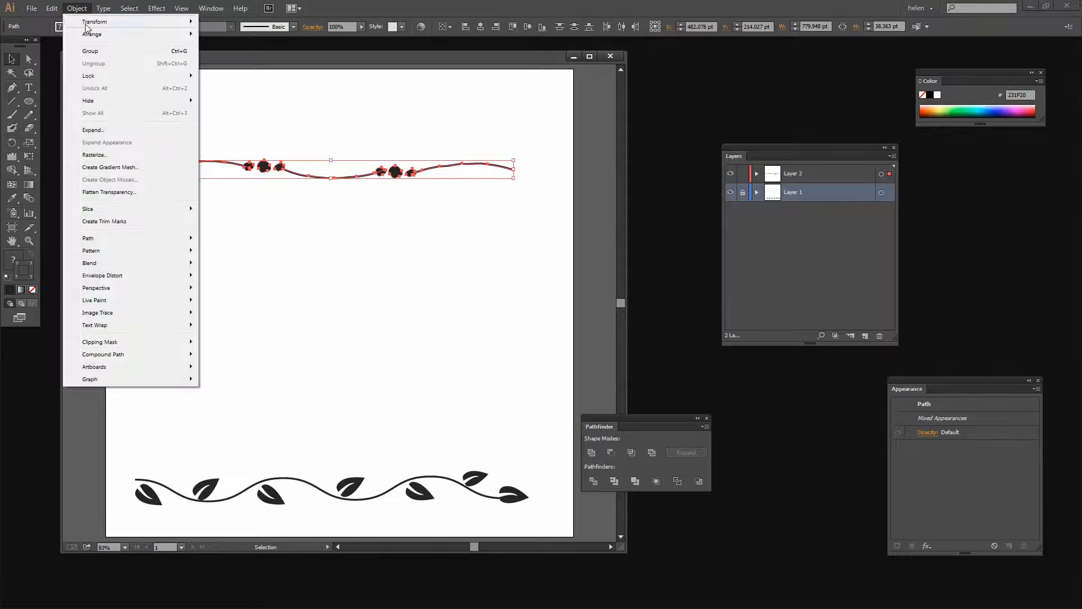
click(92, 51)
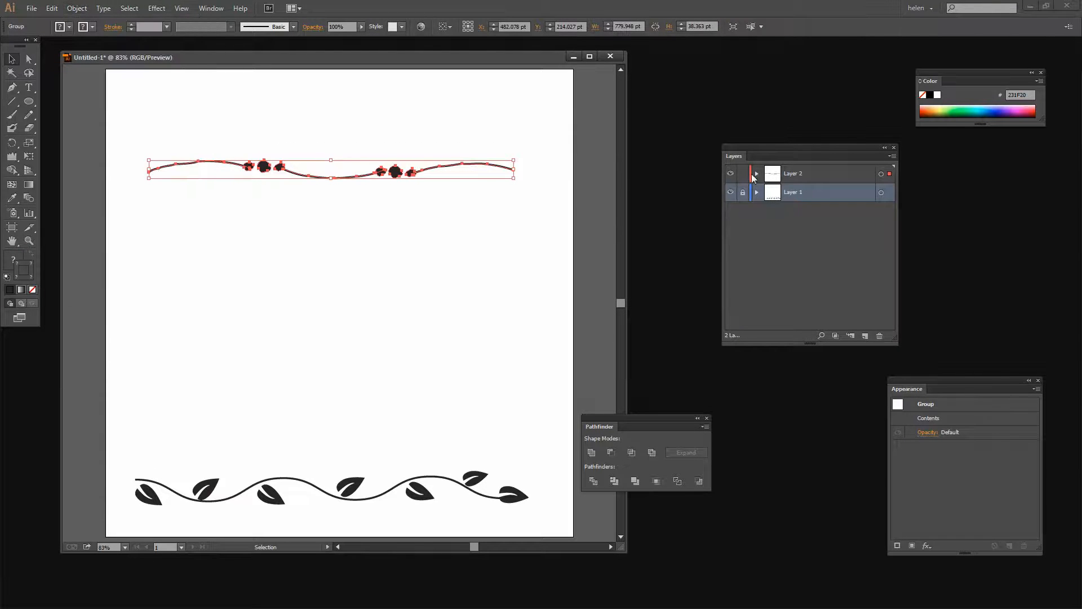
click(757, 173)
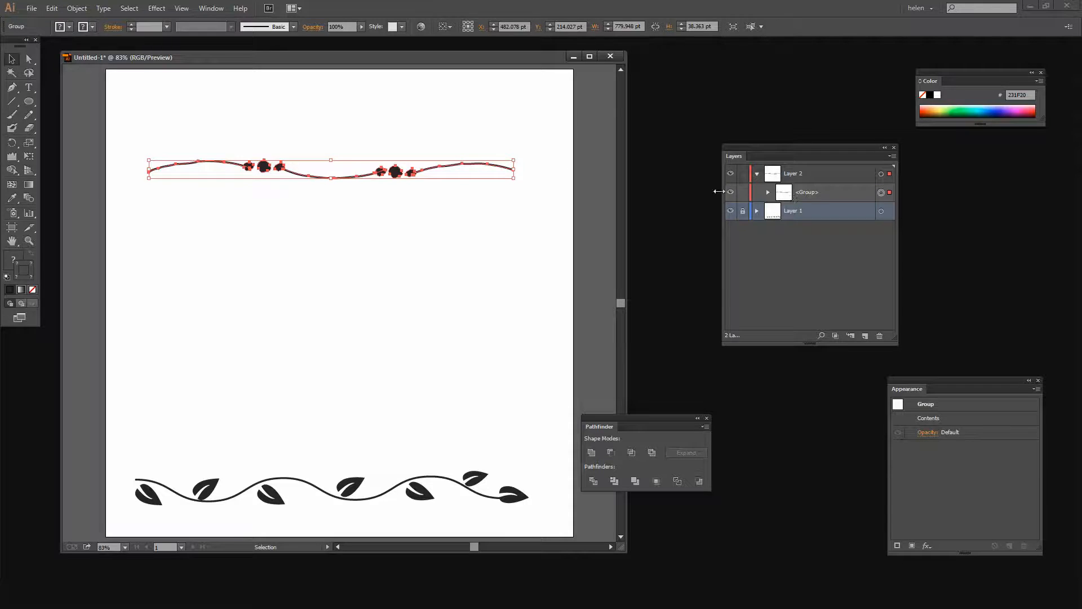
click(757, 175)
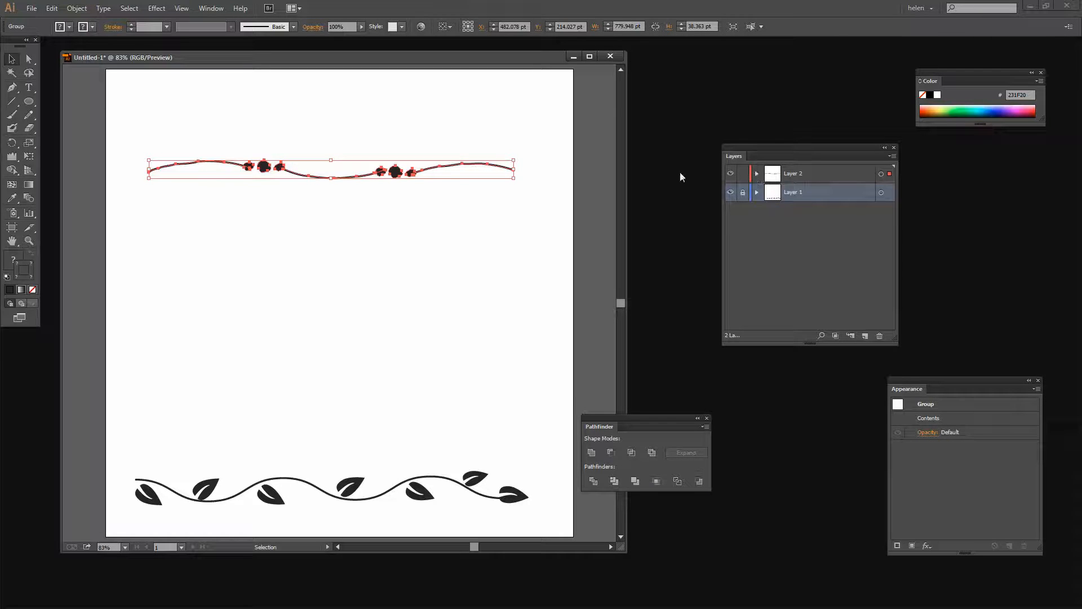
click(358, 136)
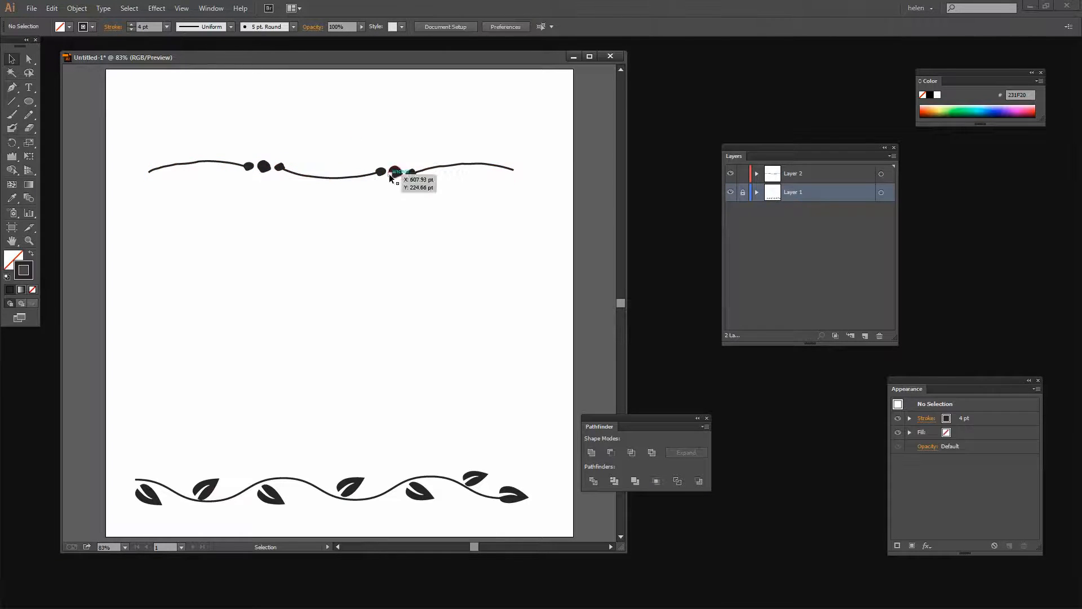
Move the grouped arc-and-blob divider down the artboard to just above the leafy vine
drag(392, 173, 394, 437)
click(315, 450)
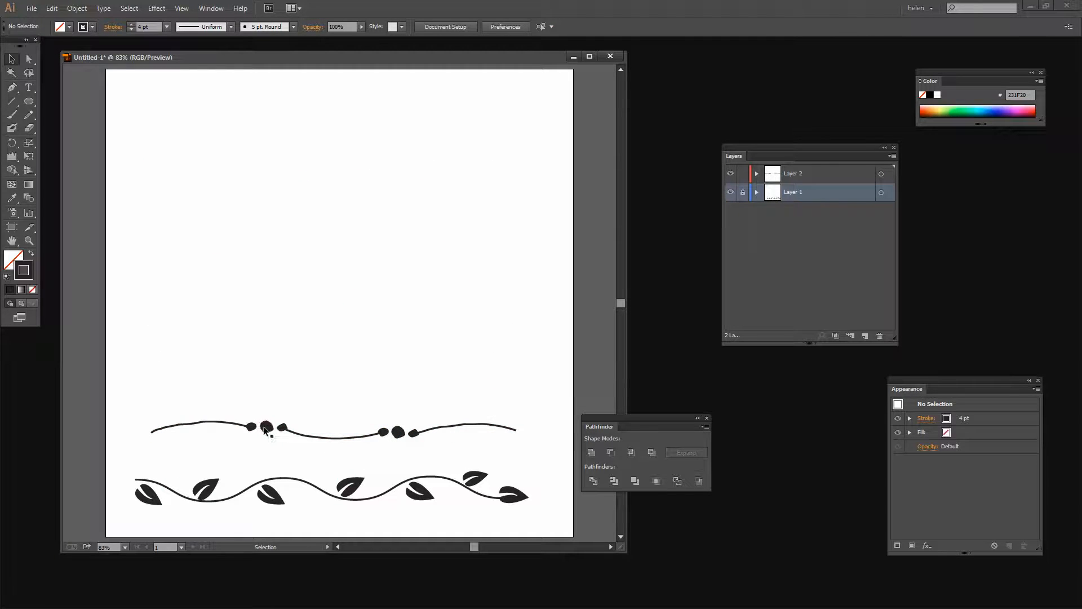
drag(276, 431, 277, 423)
click(330, 441)
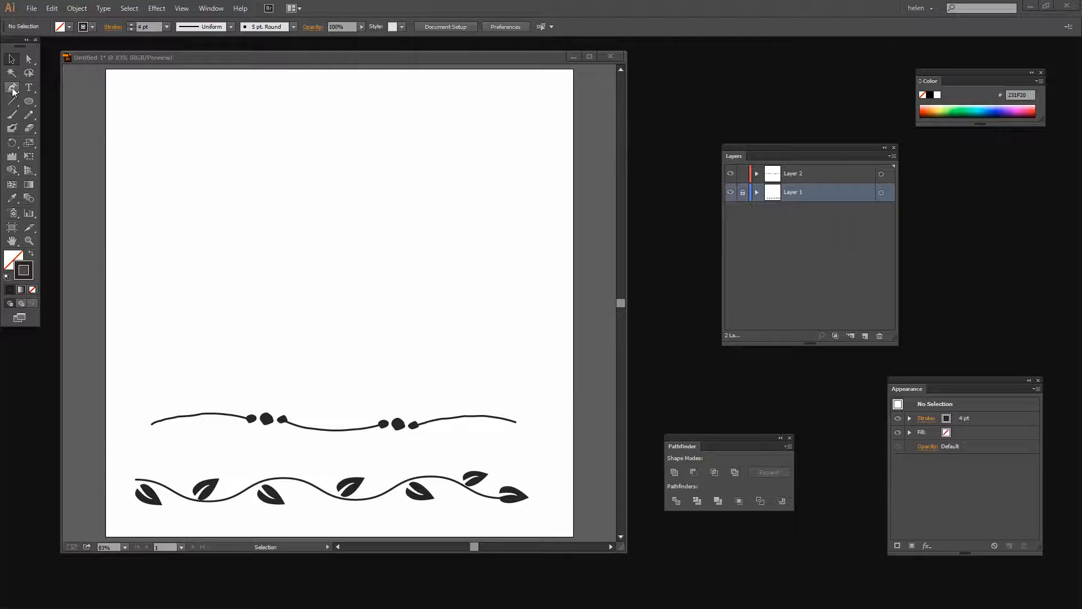
Start a third divider in the empty upper part of the artboard with the Pen tool, drawing an arch followed by a small downward loop
drag(12, 91, 46, 90)
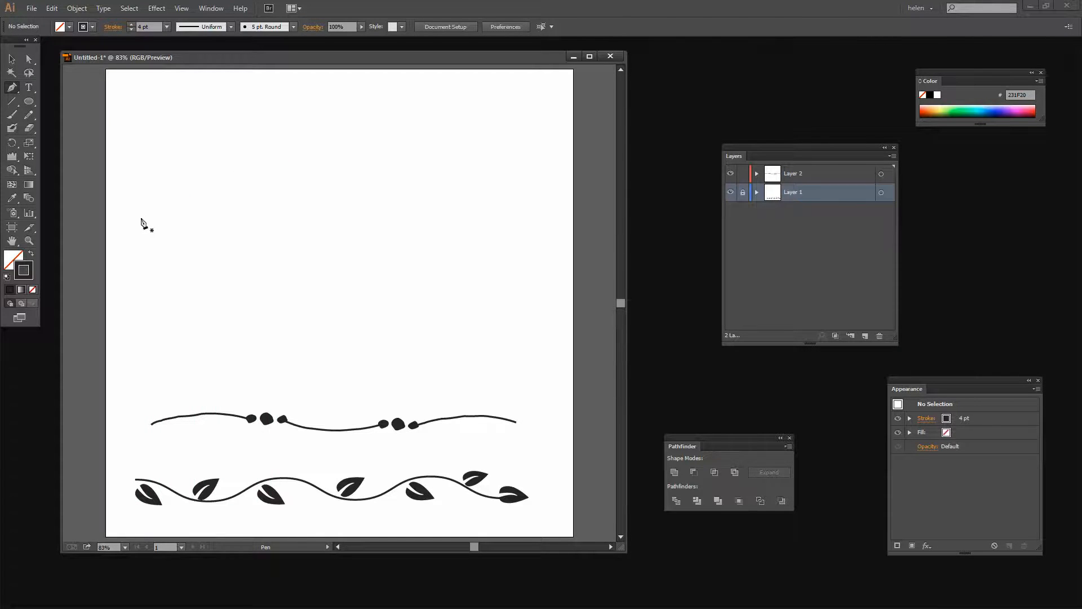
drag(140, 217, 161, 201)
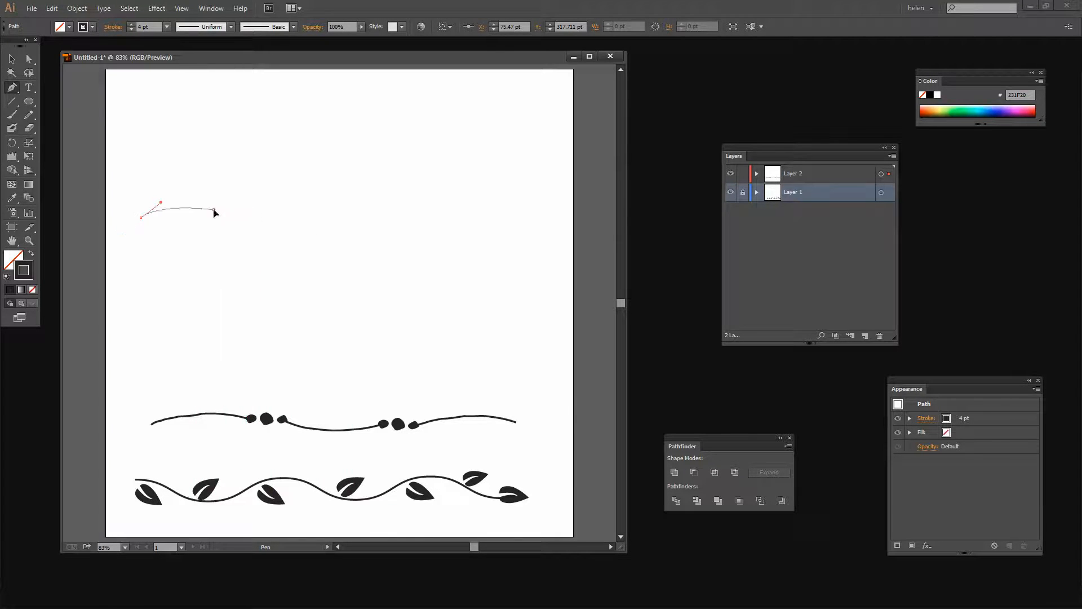
drag(214, 212, 248, 231)
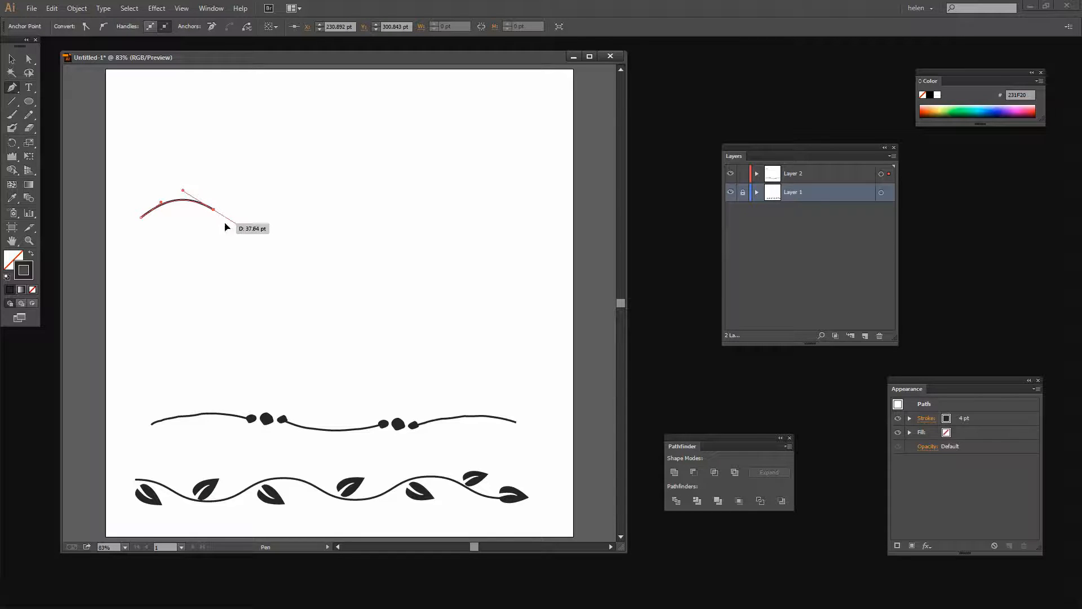
drag(225, 223, 225, 227)
drag(215, 224, 231, 198)
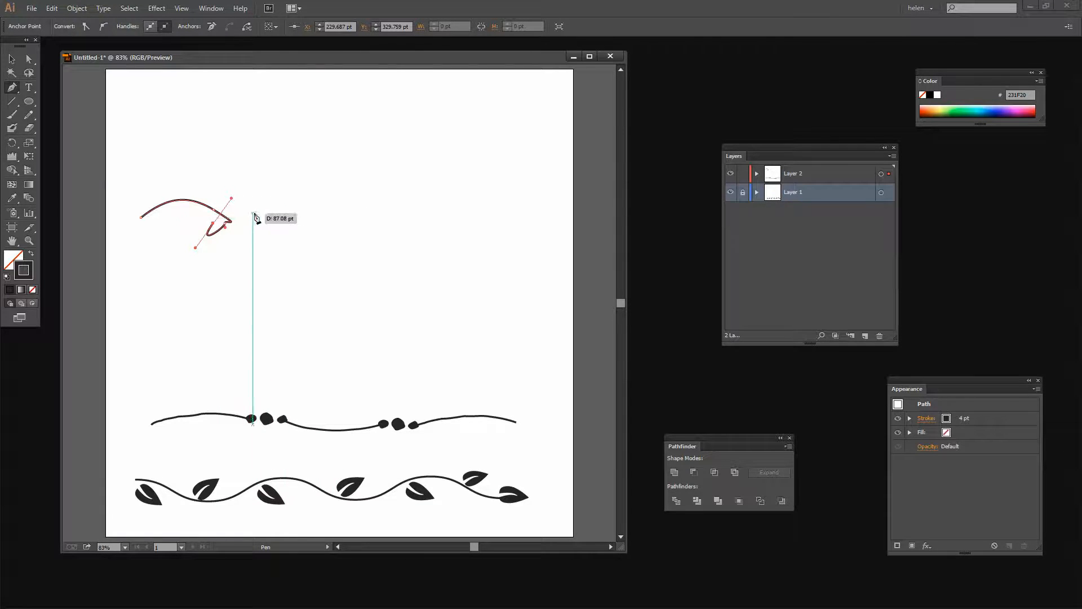
Continue the path with a falling wave, a small upward loop and a short rising tail, and finish it deselected
drag(259, 213, 278, 223)
click(294, 223)
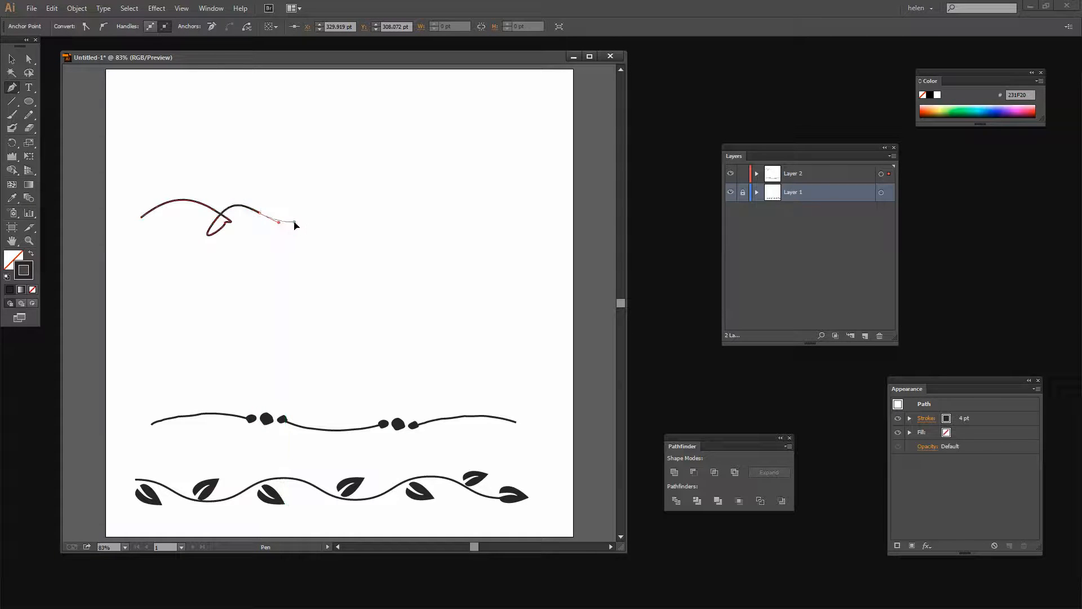
drag(304, 219, 302, 205)
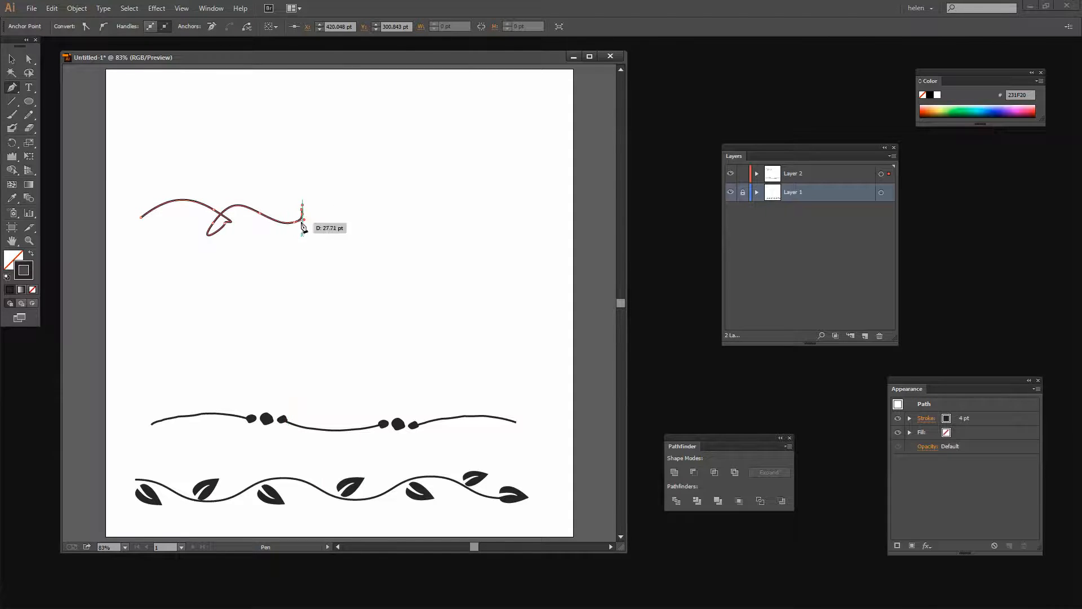
drag(290, 211, 296, 228)
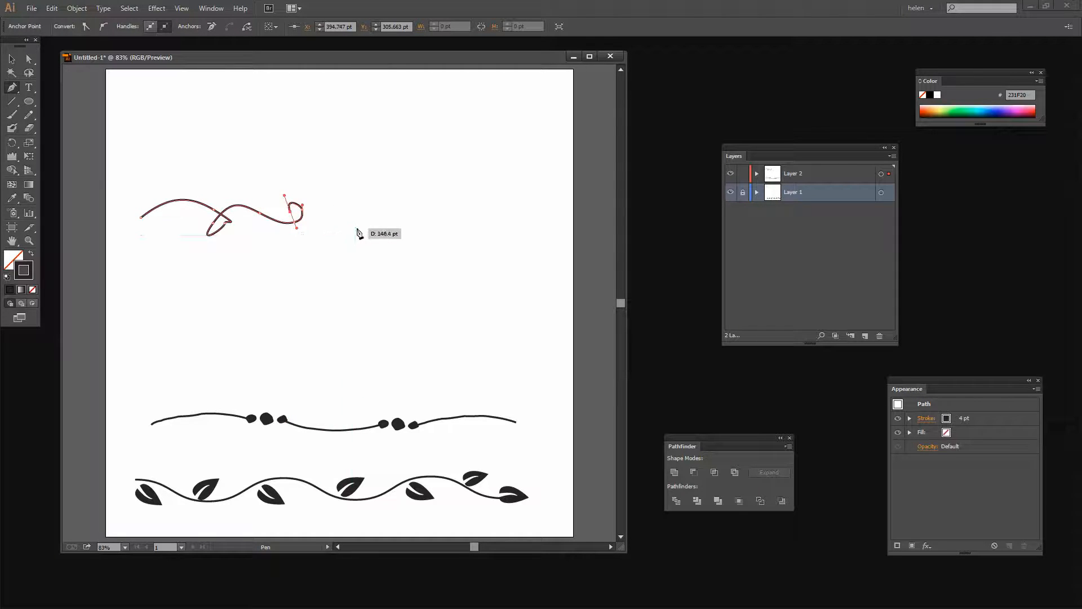
drag(325, 228, 392, 207)
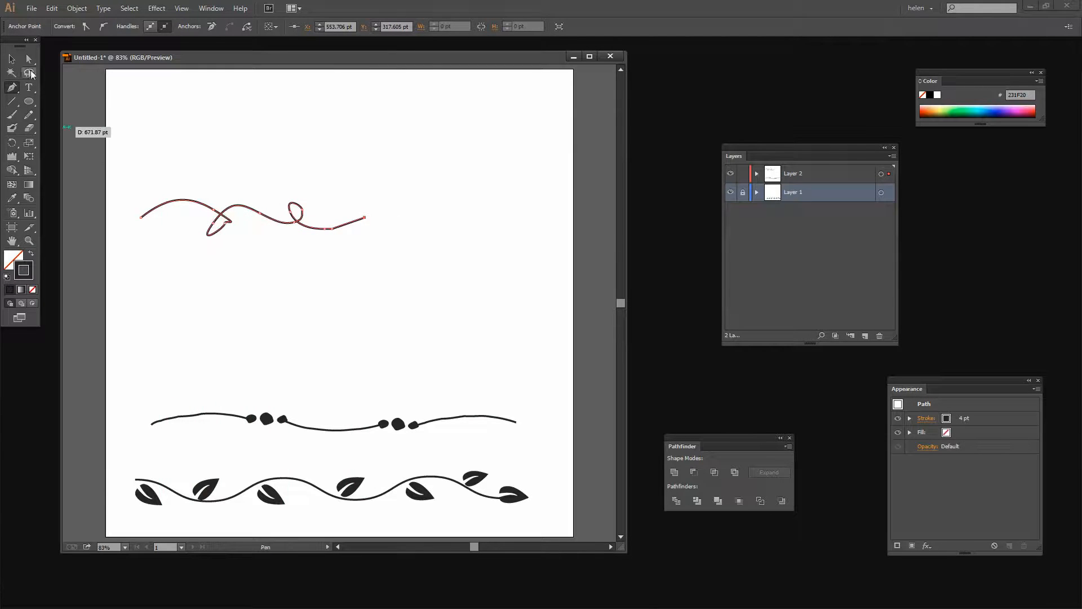
click(12, 60)
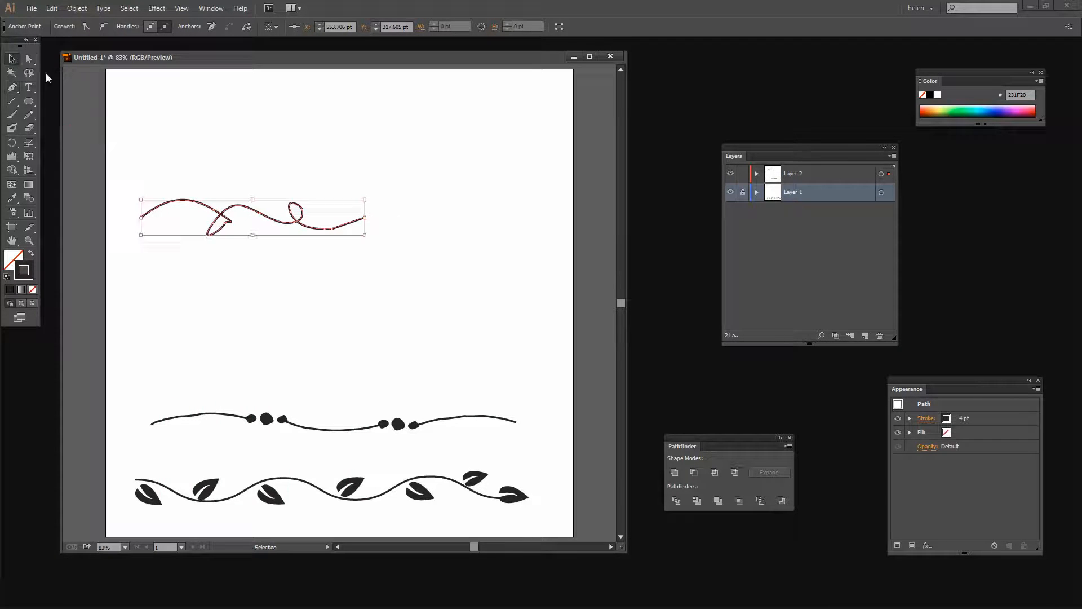
click(257, 245)
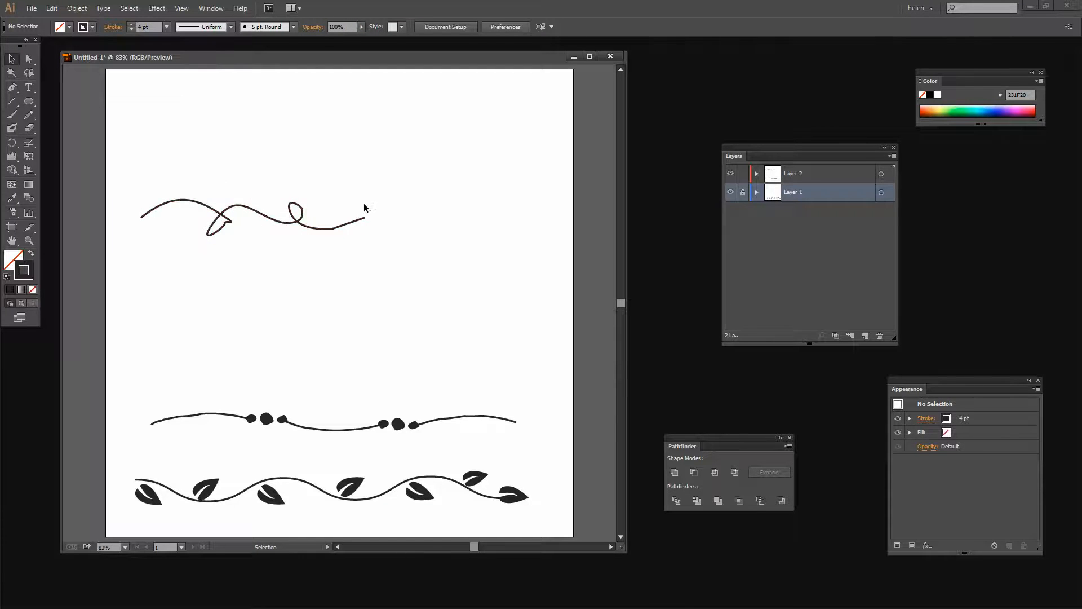
Smooth the kink in the downward loop by moving its right anchor point and shortening the direction handle leading into it
click(27, 59)
click(213, 207)
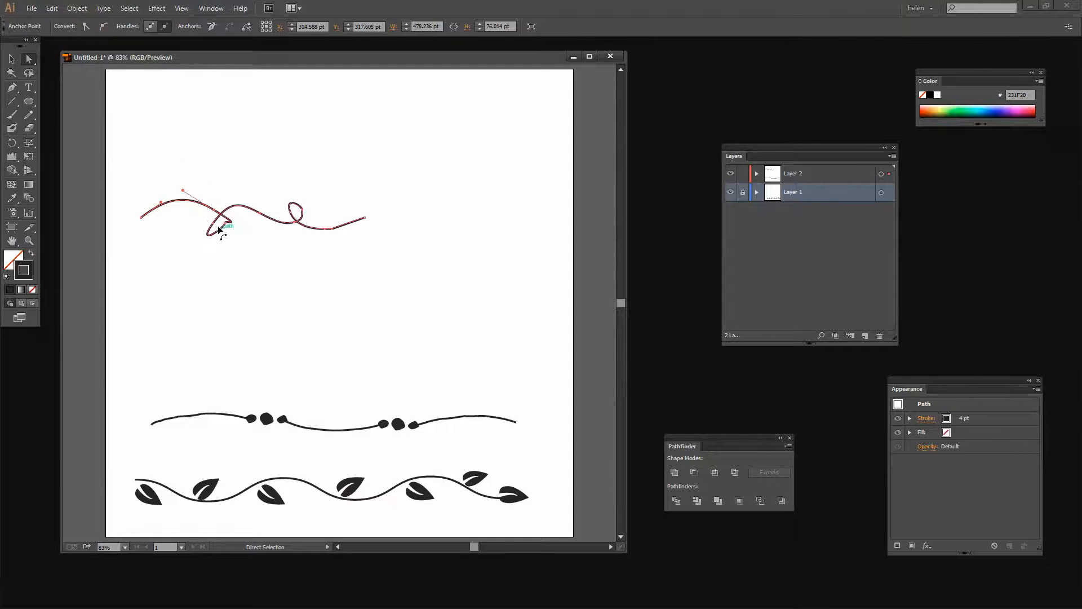
click(225, 224)
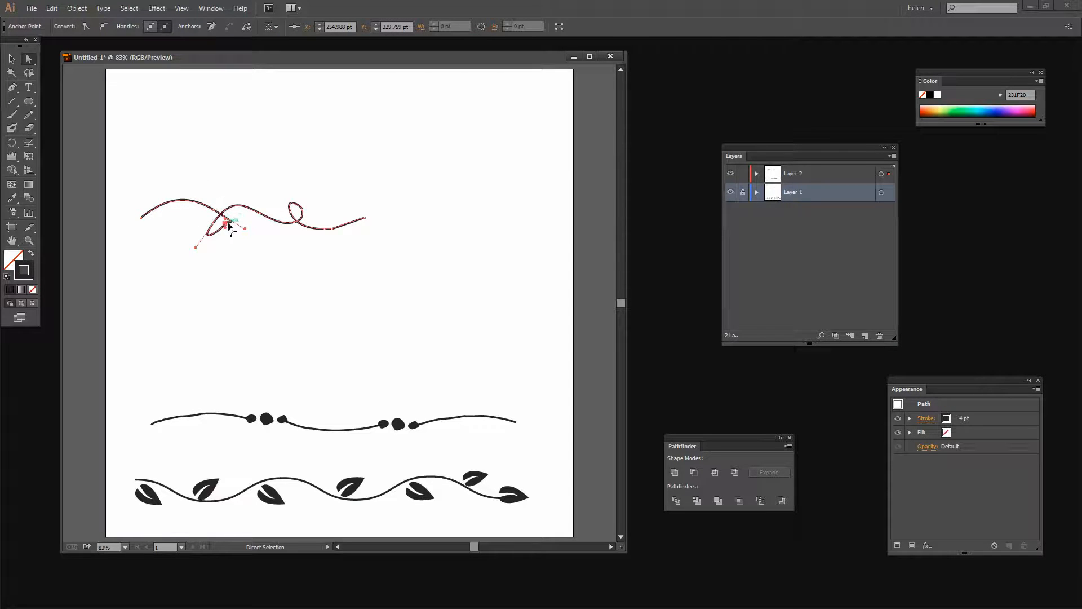
key(z)
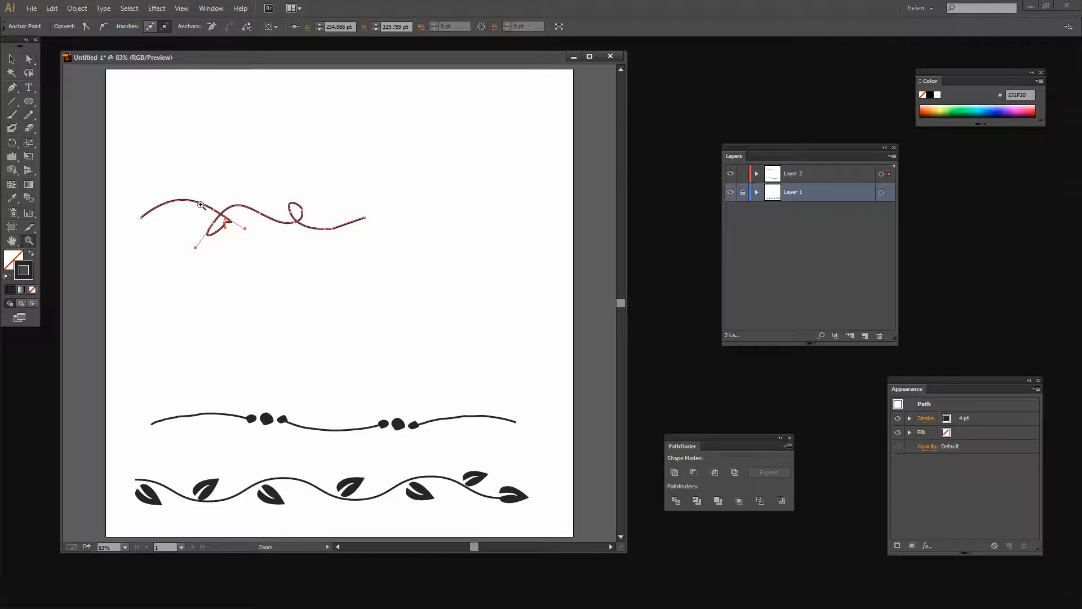
drag(145, 188, 394, 274)
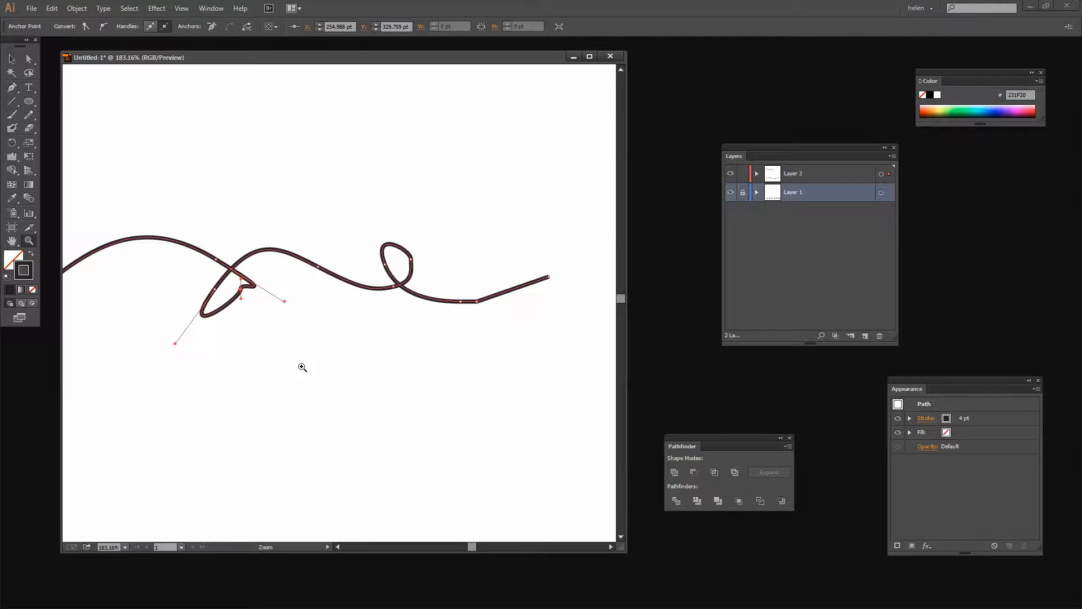
click(32, 62)
drag(237, 293, 240, 307)
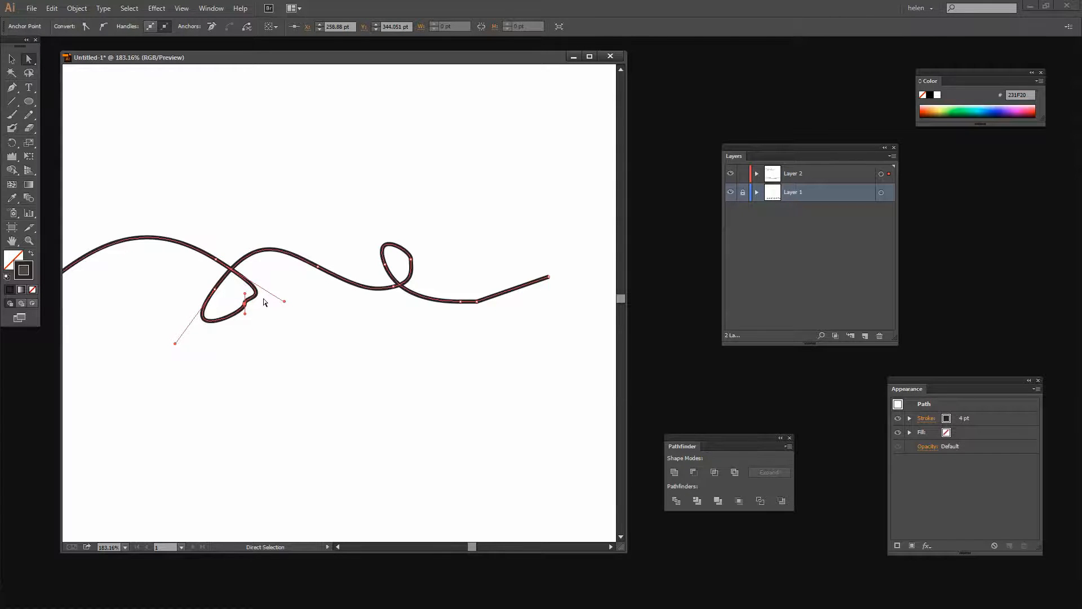
drag(284, 303, 244, 283)
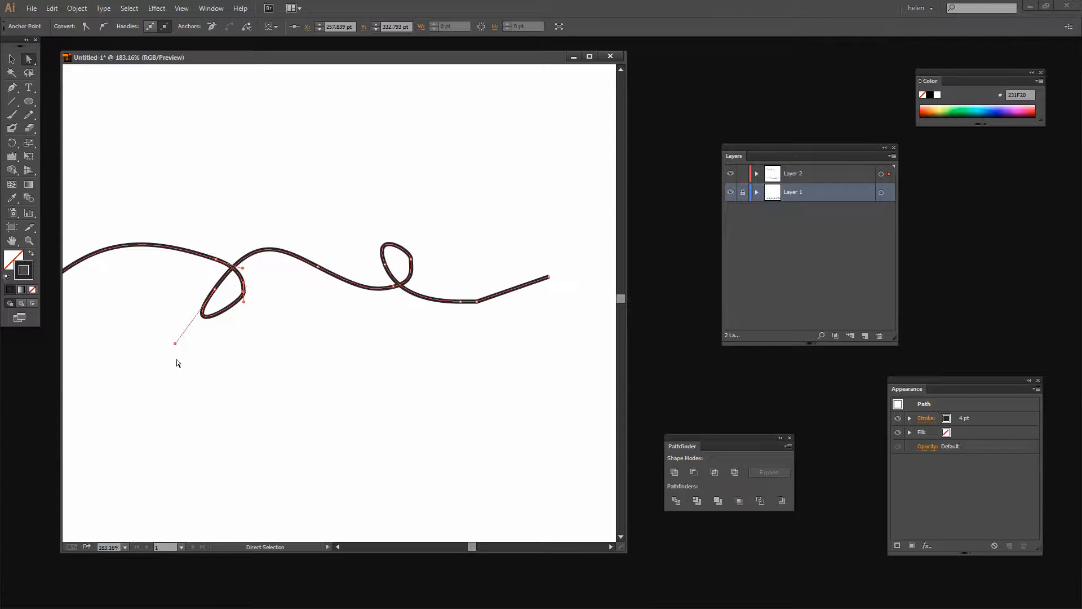
Narrow the downward loop by moving its side anchor points and shortening its lower handle, and shift the following wave's anchor slightly
drag(175, 347, 201, 359)
drag(214, 289, 225, 299)
drag(209, 365, 231, 333)
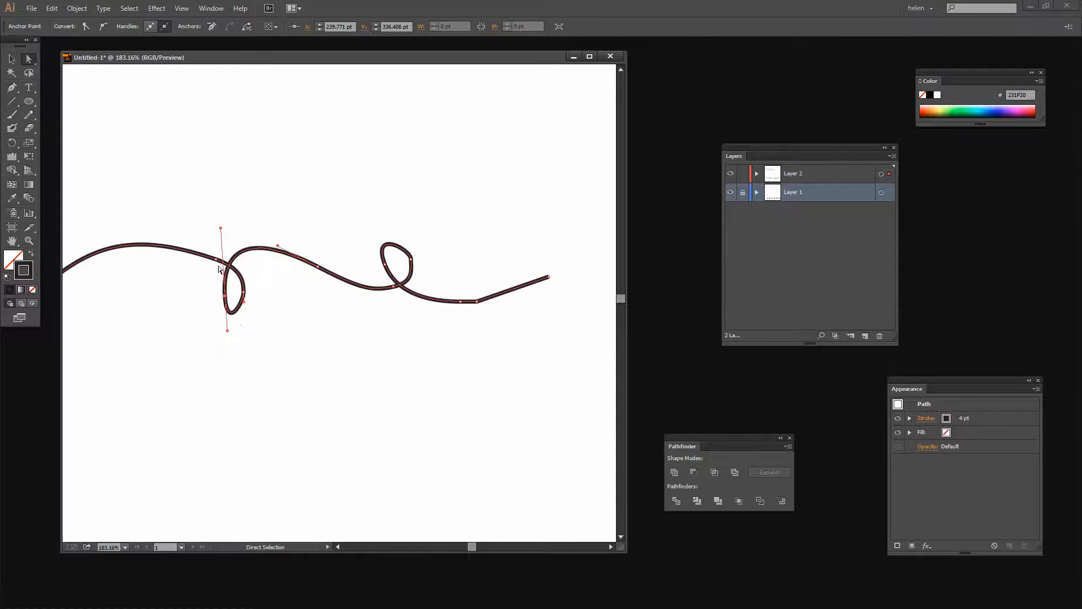
drag(317, 265, 326, 273)
drag(241, 298, 245, 289)
click(259, 335)
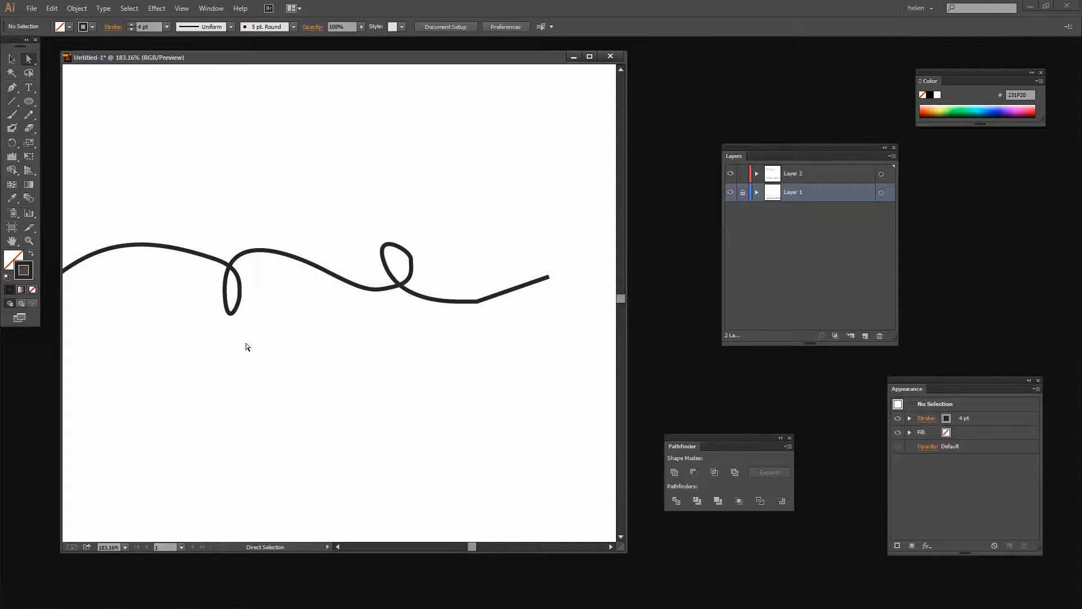
click(240, 294)
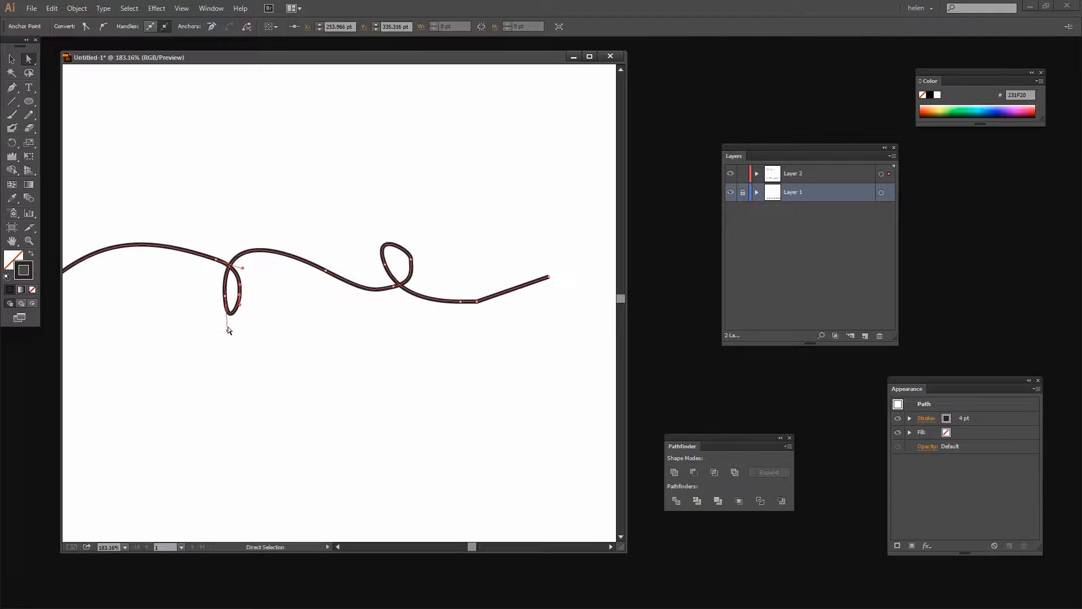
click(225, 332)
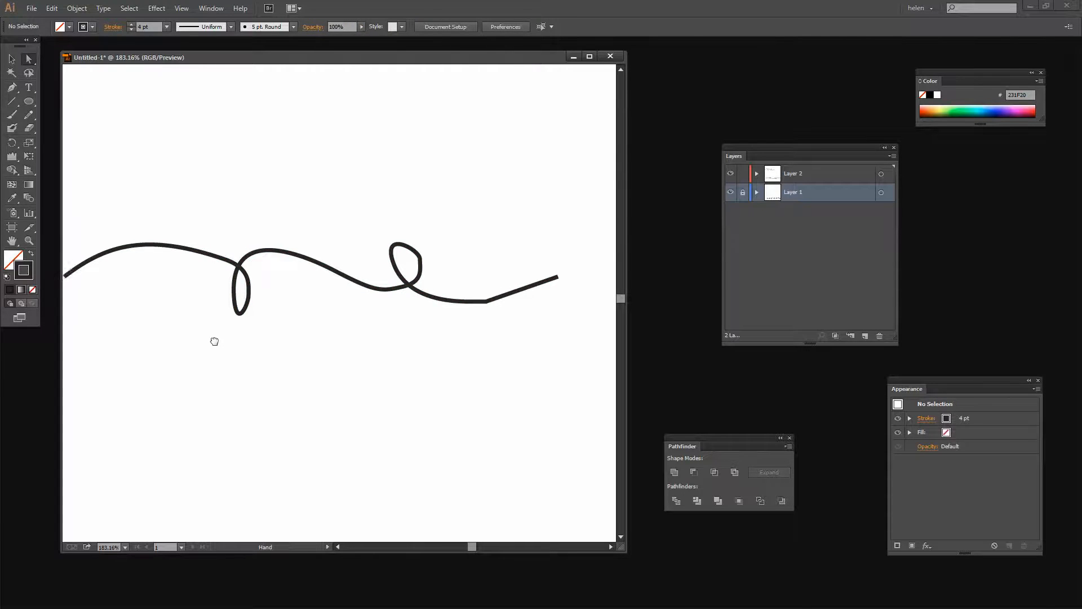
Move the start point of the curly path slightly up and outward
drag(213, 341, 321, 362)
click(262, 271)
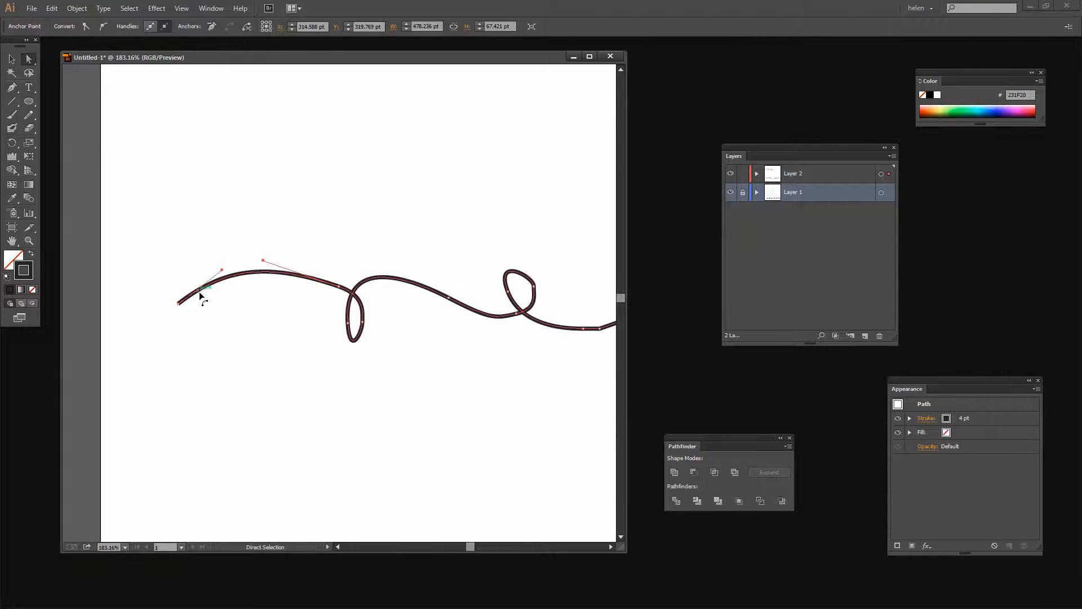
drag(178, 307, 173, 298)
click(223, 330)
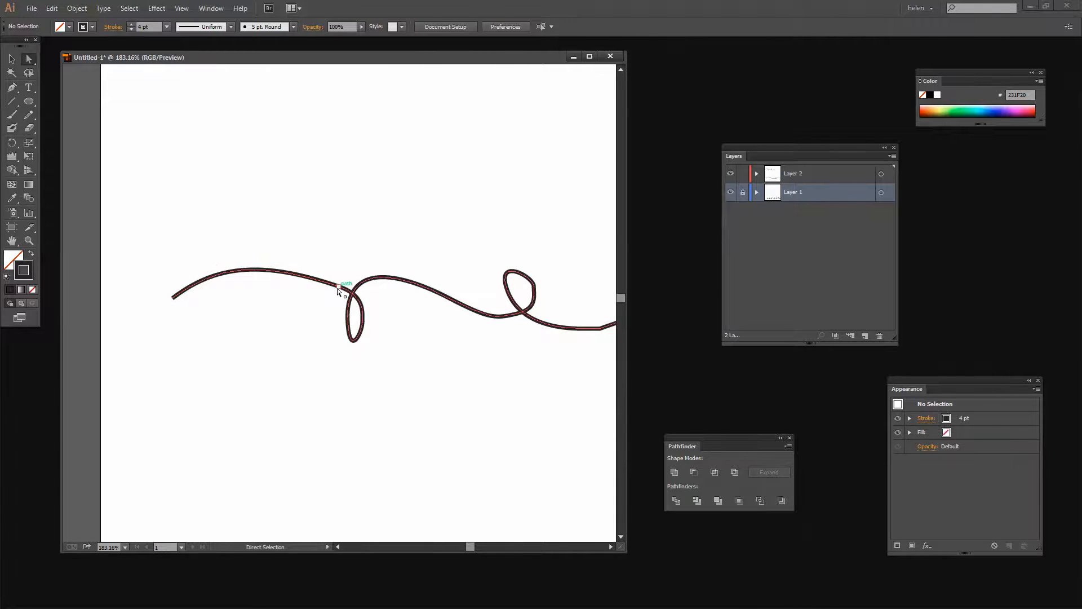
Raise the first arch's direction handle and shorten the downward loop from its left anchor point
click(305, 276)
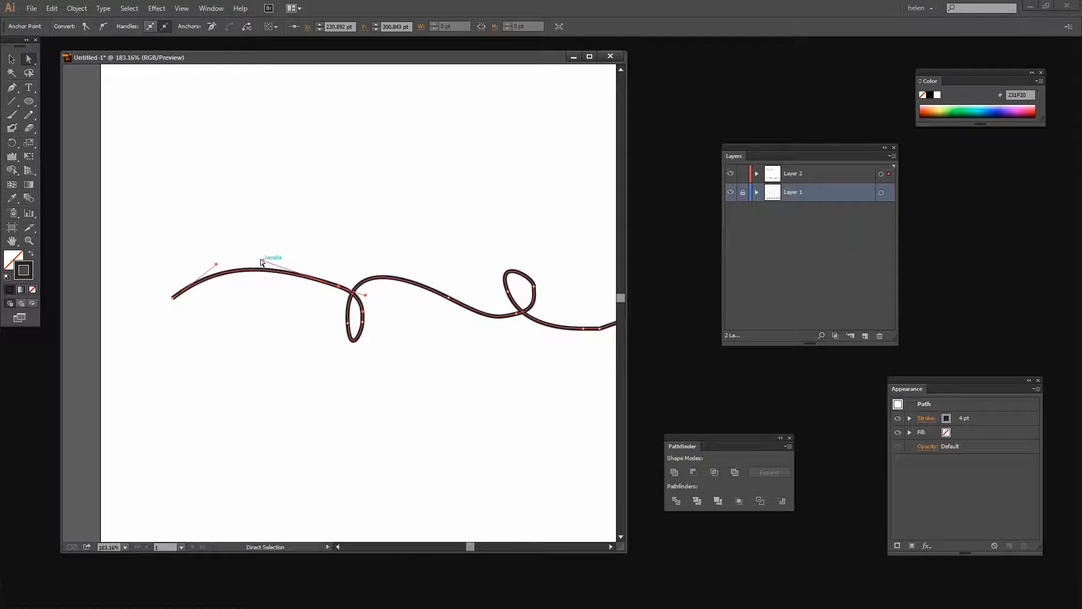
drag(262, 260, 265, 253)
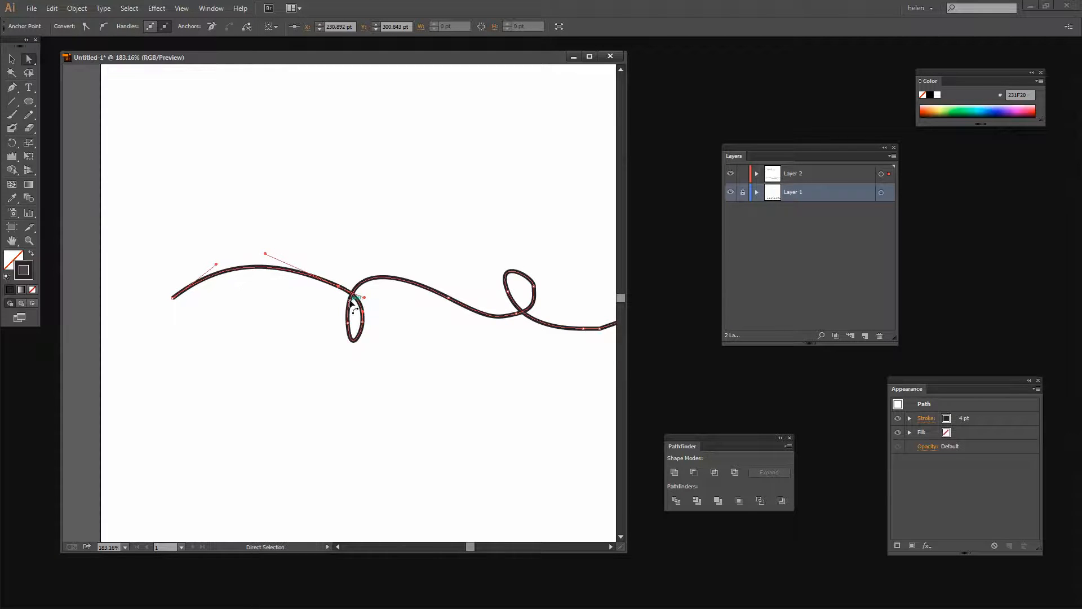
mouse_move(348, 323)
mouse_down()
mouse_move(353, 352)
mouse_move(350, 342)
mouse_up()
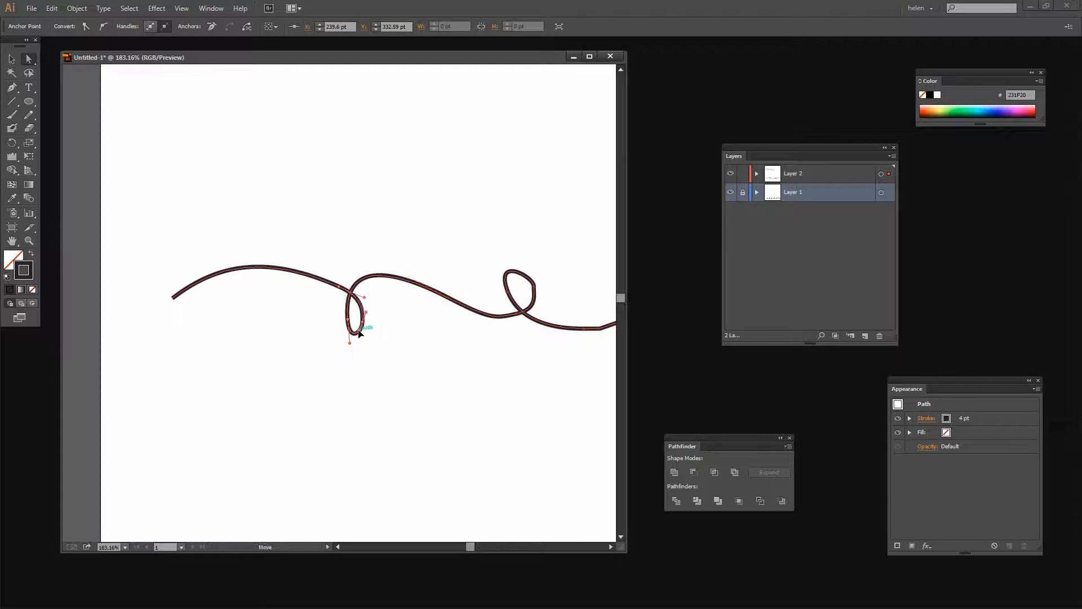
click(433, 356)
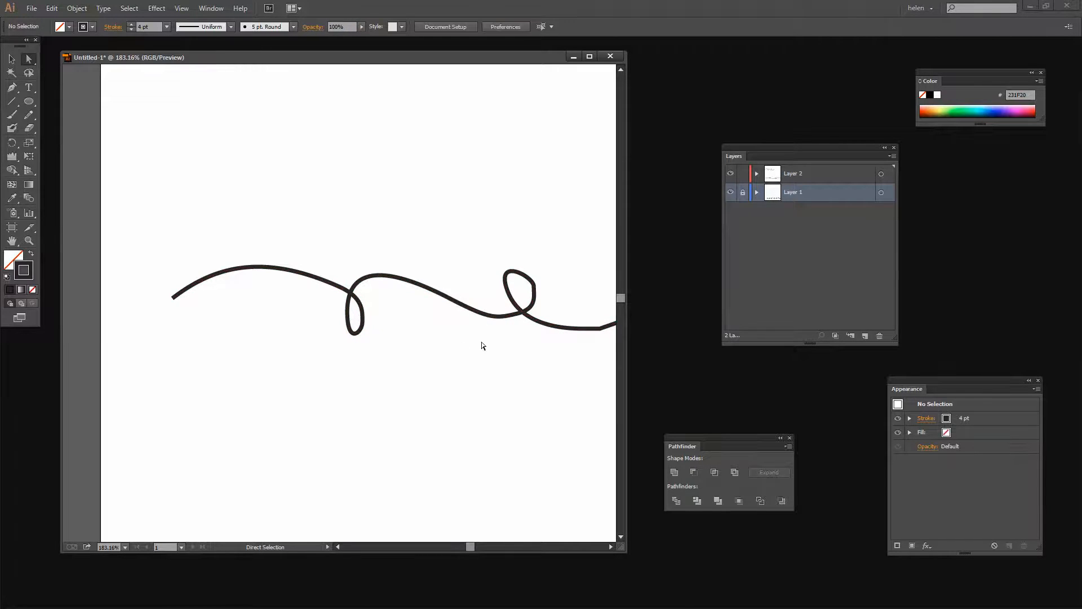
Nudge the anchor on the middle wave and reshape the upward loop into a narrower oval using its side anchors and handles
drag(551, 364, 408, 331)
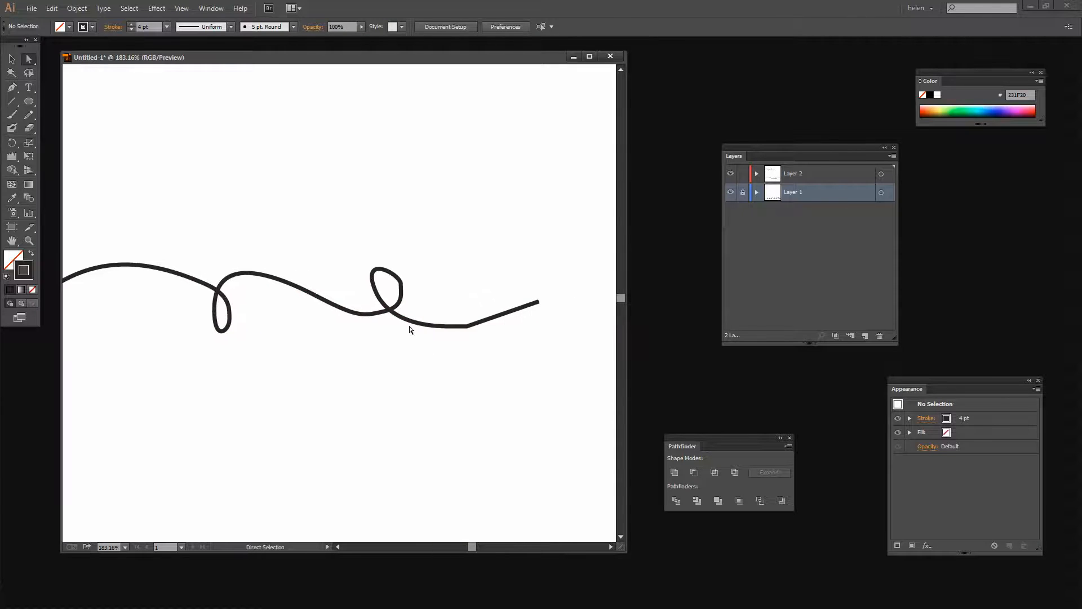
click(361, 313)
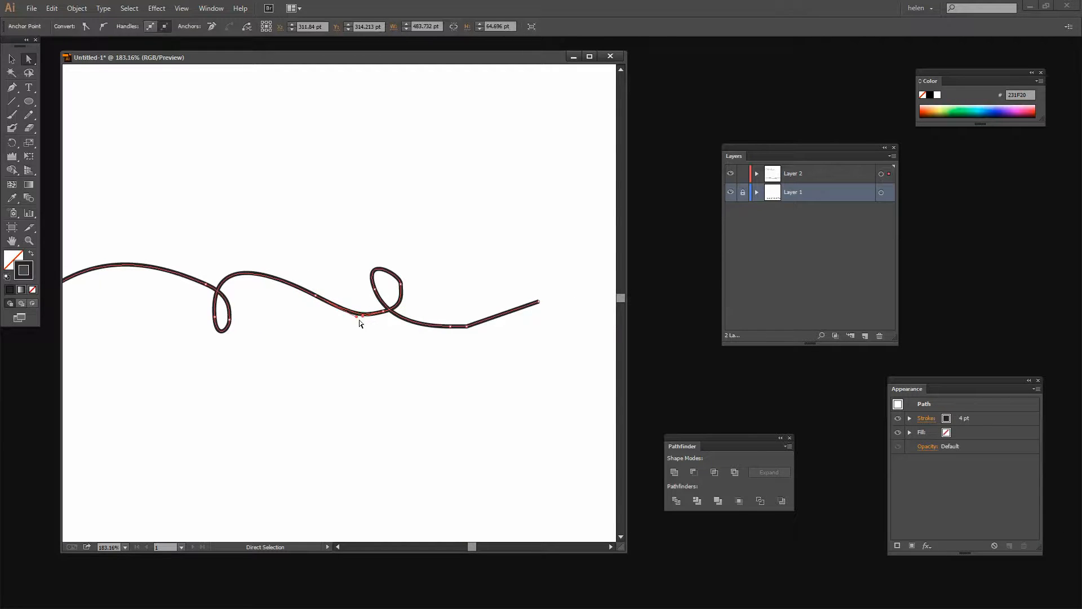
drag(315, 295, 311, 294)
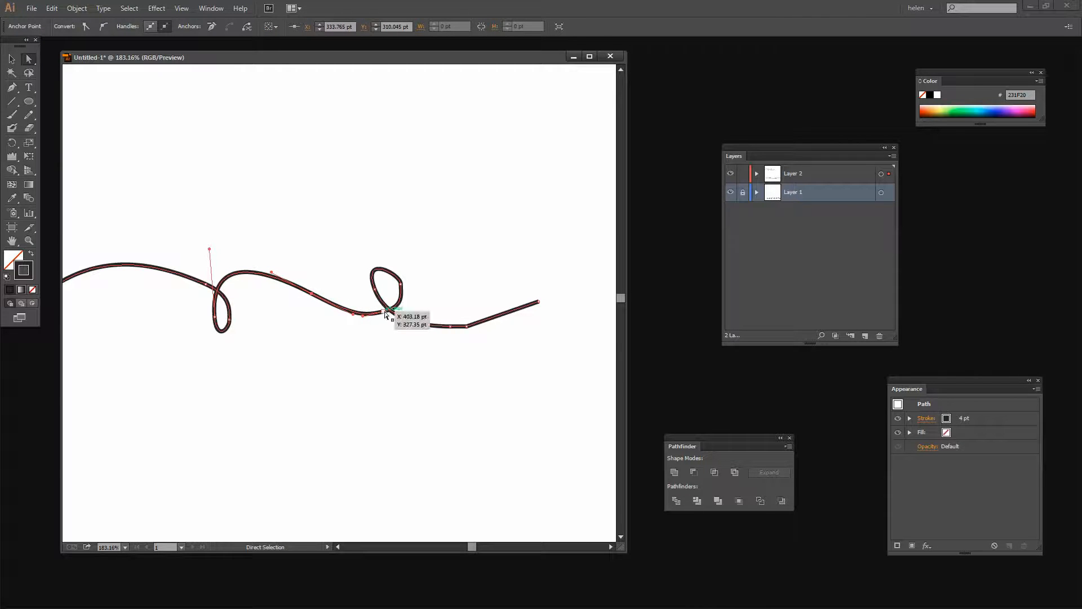
click(385, 310)
mouse_move(401, 284)
mouse_down()
mouse_move(367, 249)
mouse_move(380, 296)
mouse_move(404, 287)
mouse_move(403, 297)
mouse_up()
click(375, 289)
click(419, 301)
click(404, 292)
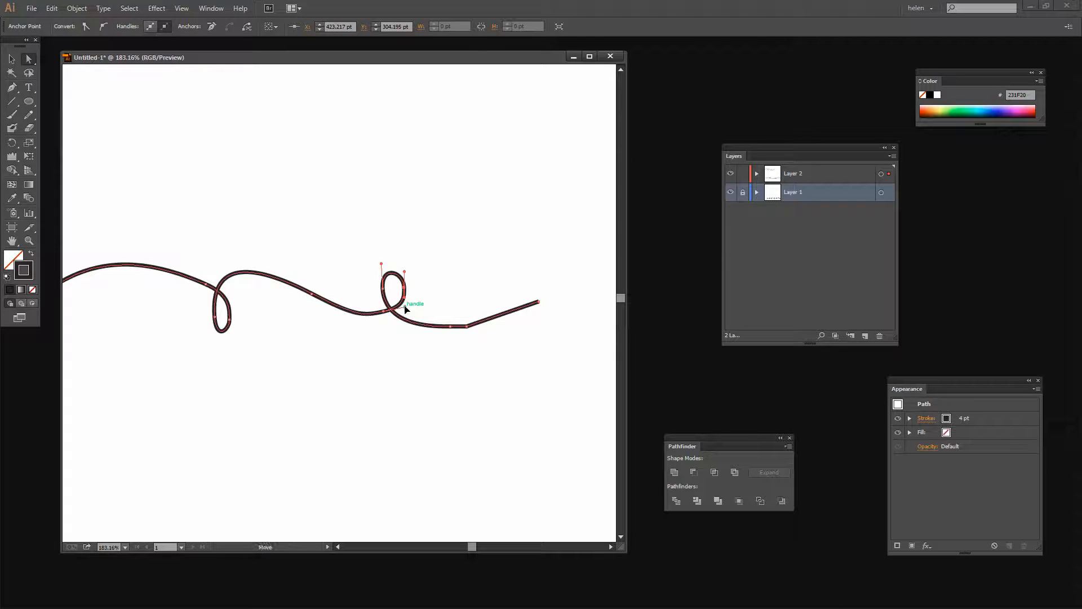
drag(405, 307, 405, 304)
click(404, 277)
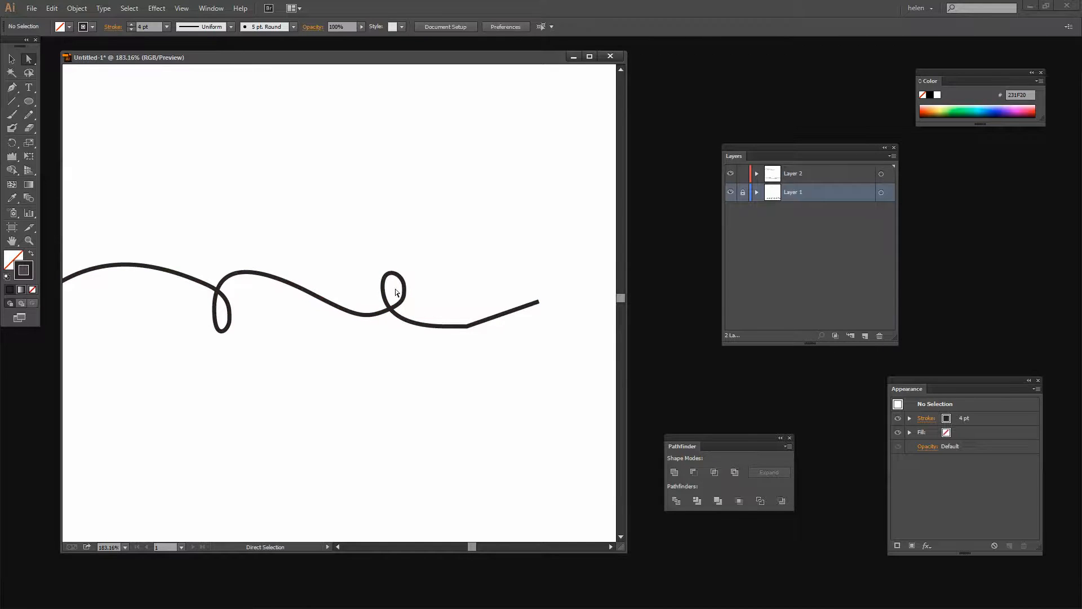
Lengthen both direction handles of the upward loop's right anchor to make the loop taller and round its lower corner
click(404, 277)
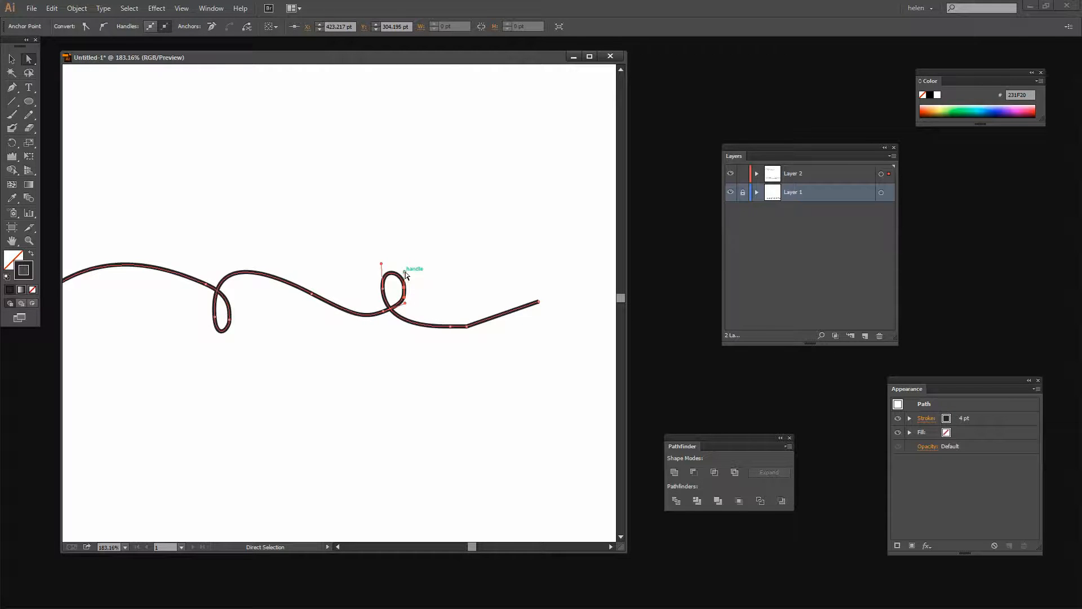
drag(405, 275, 403, 259)
drag(405, 298, 403, 307)
click(418, 301)
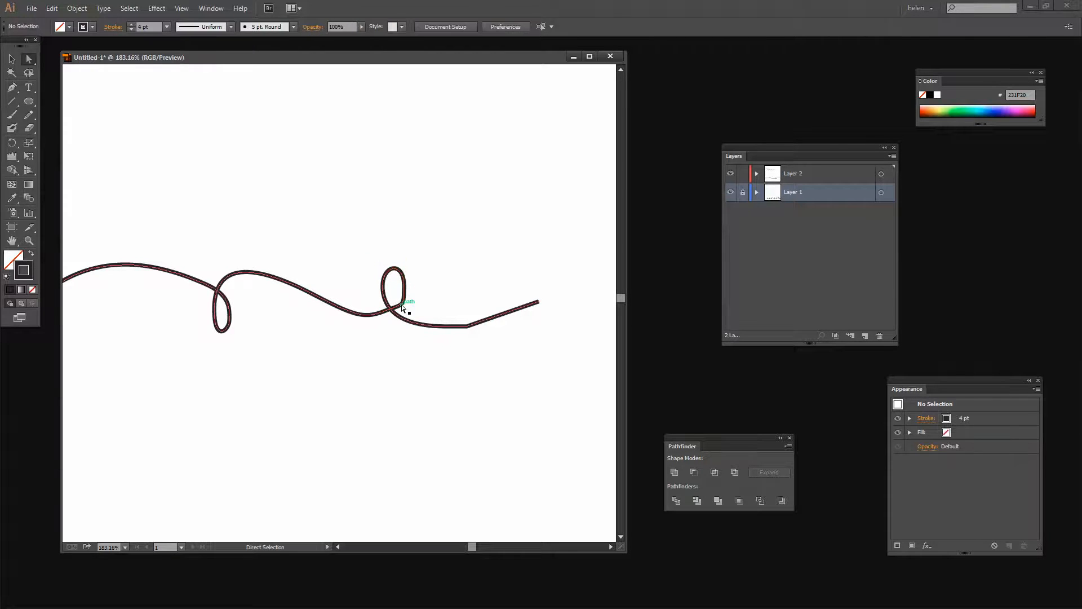
click(404, 303)
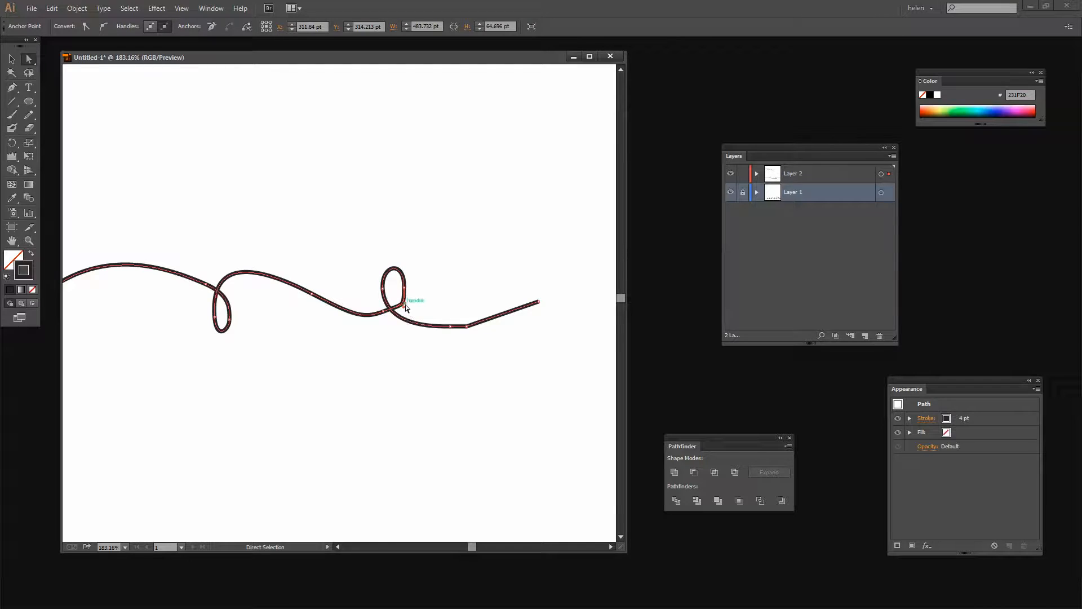
click(398, 307)
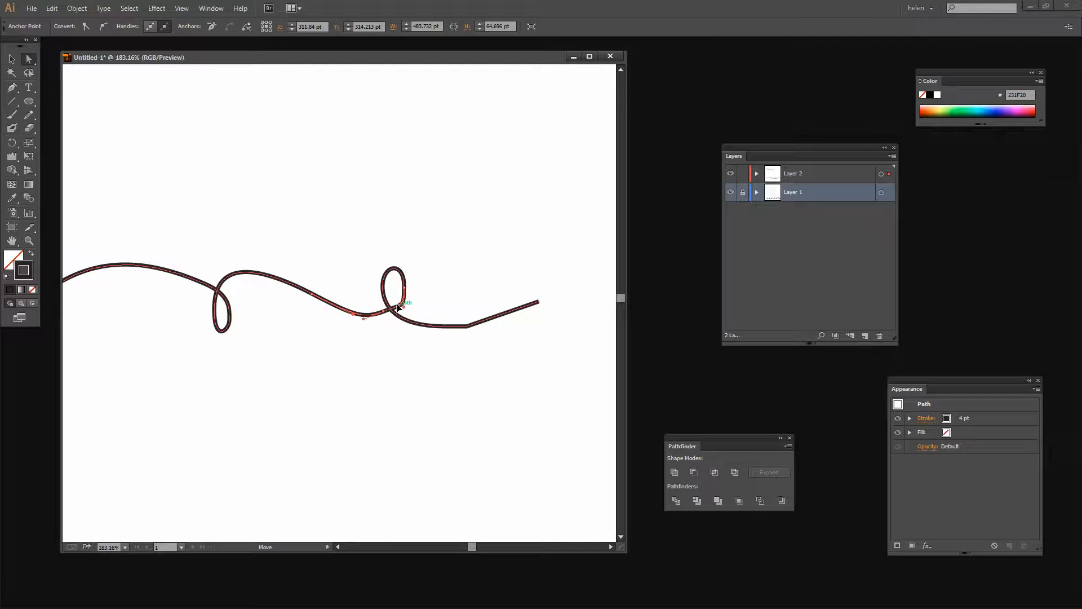
click(430, 311)
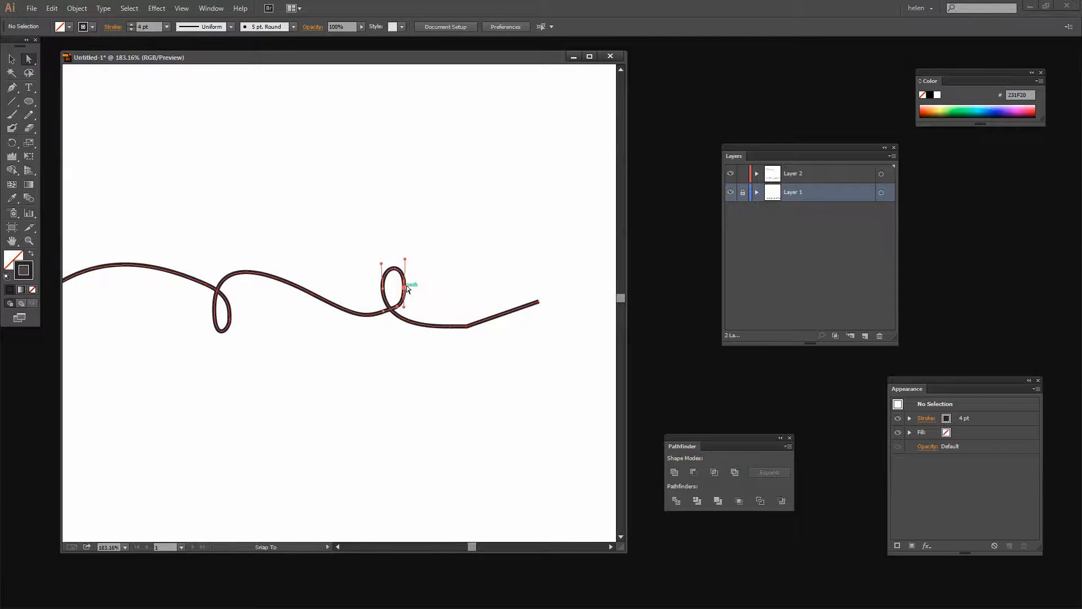
click(406, 287)
Delete the corner anchor point that kinks the tail after the upward loop
click(467, 326)
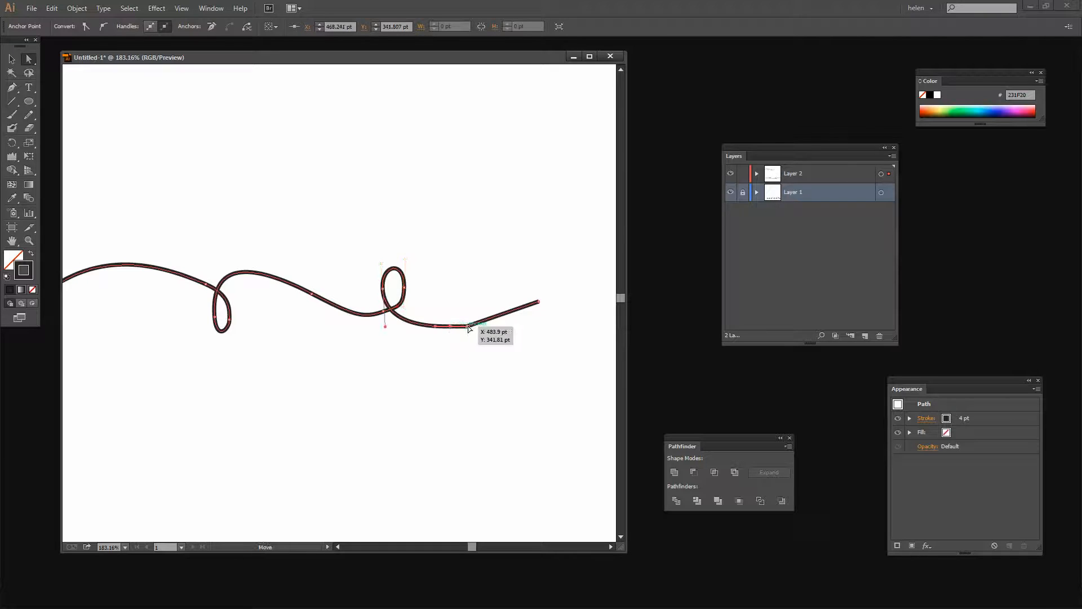
click(490, 332)
click(508, 316)
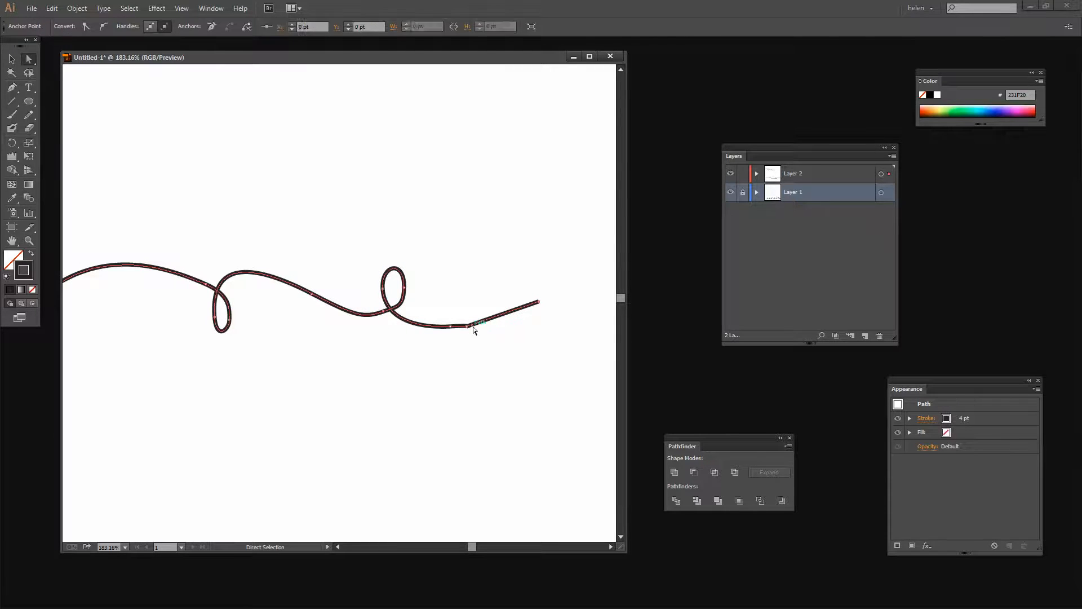
click(467, 326)
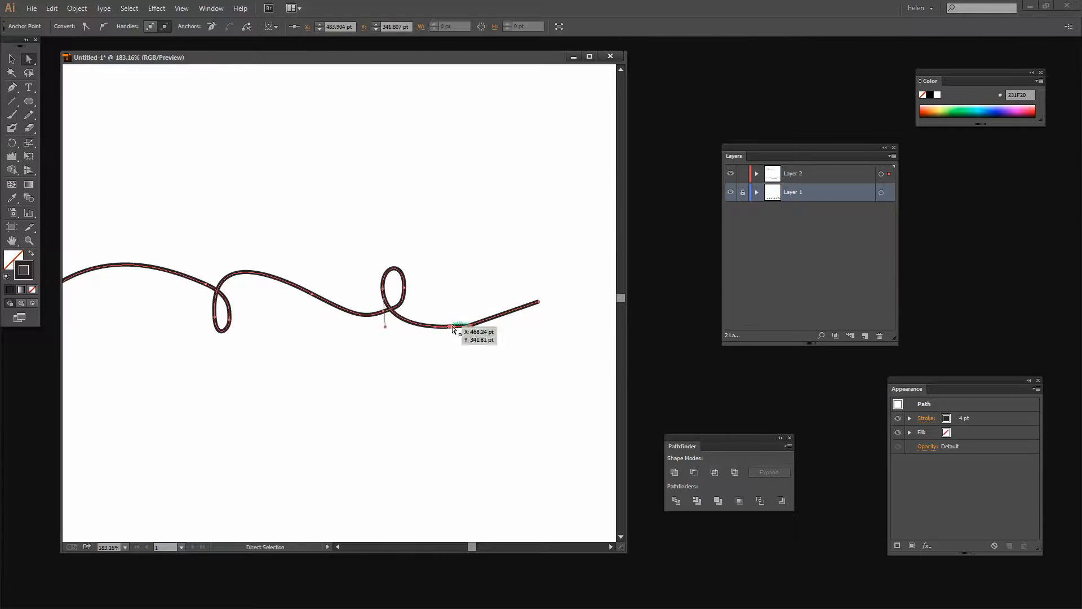
click(451, 330)
drag(451, 327, 468, 325)
key(p)
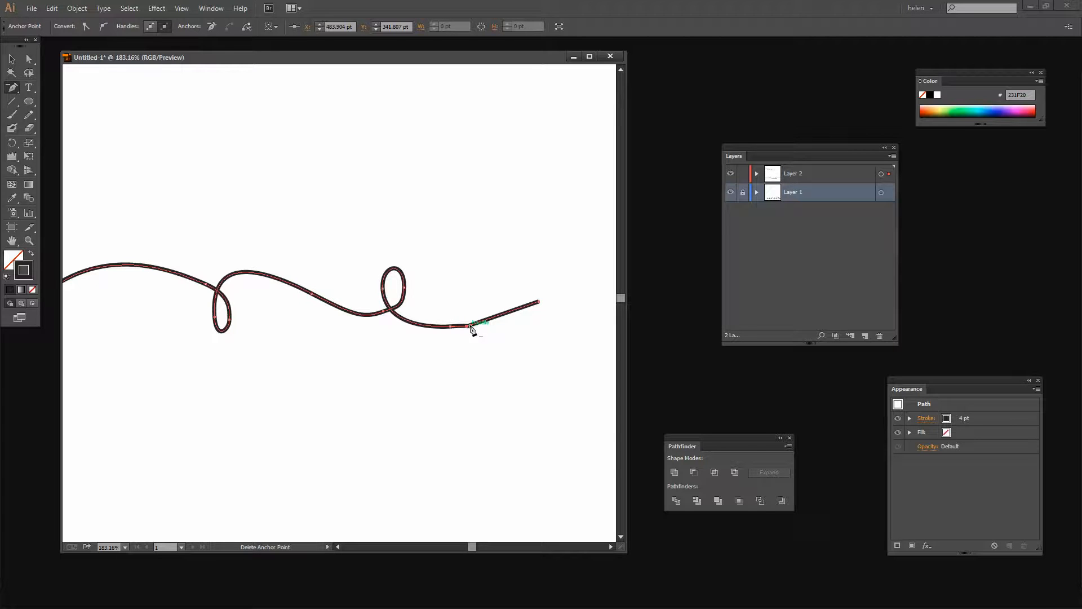
click(467, 327)
Adjust the direction handle of the tail's lowest anchor to smooth the curve rising to the path's end
key(ctrl)
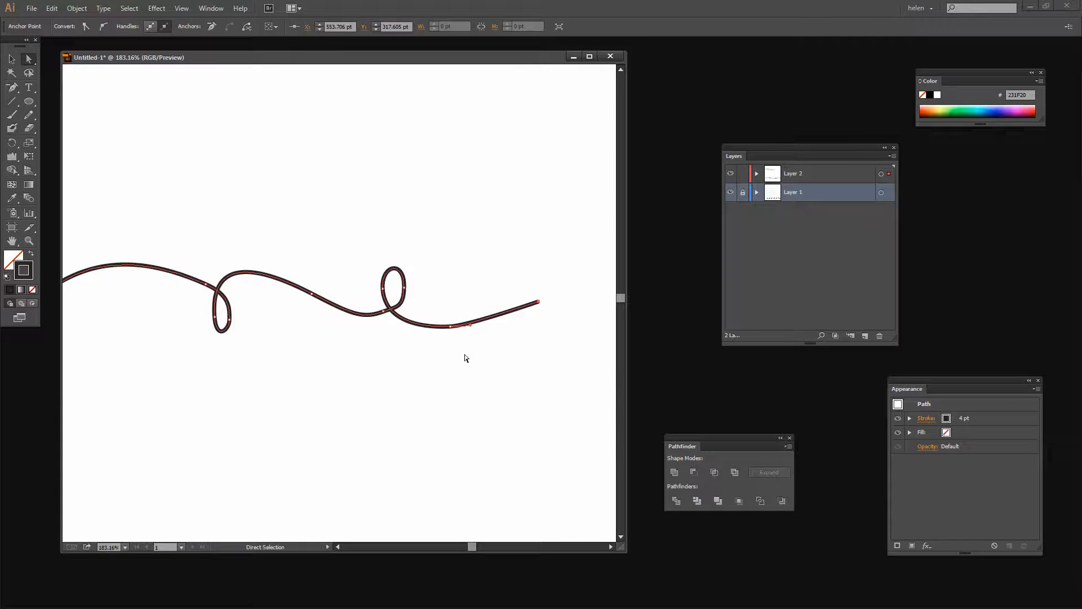
click(473, 325)
click(447, 339)
click(450, 326)
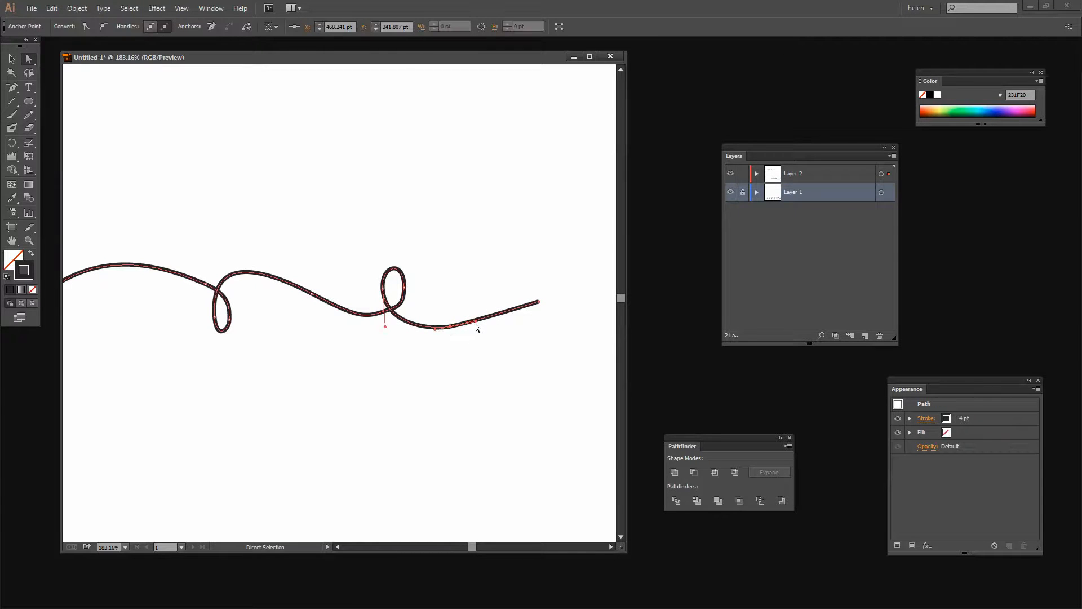
drag(477, 324, 486, 326)
click(502, 348)
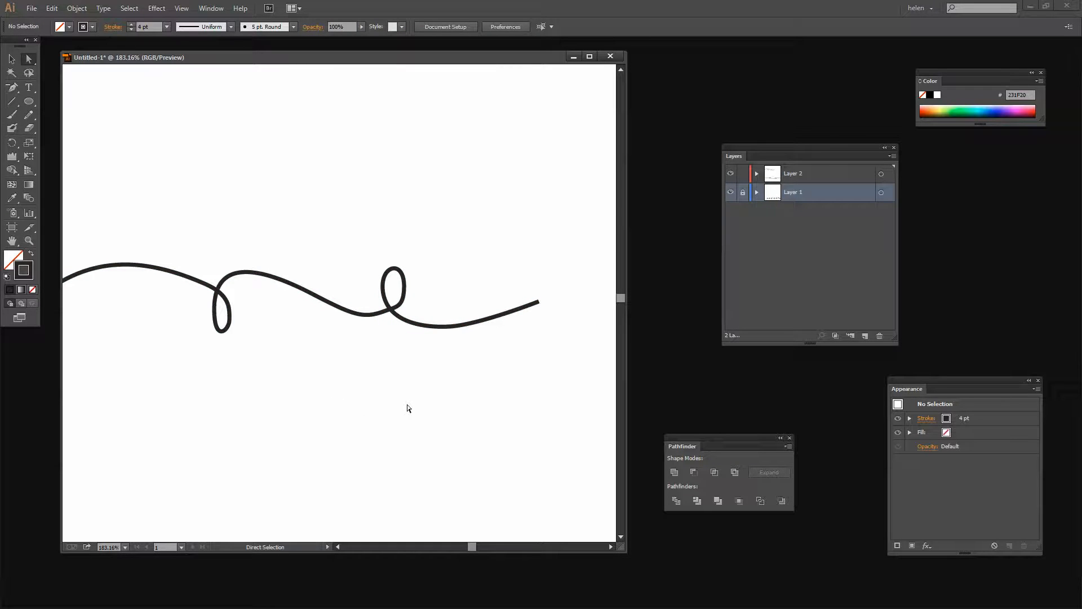
Reshape the dip before the upward loop by adjusting the handle of the anchor at the loop's base
key(z)
key(ctrl+1)
key(a)
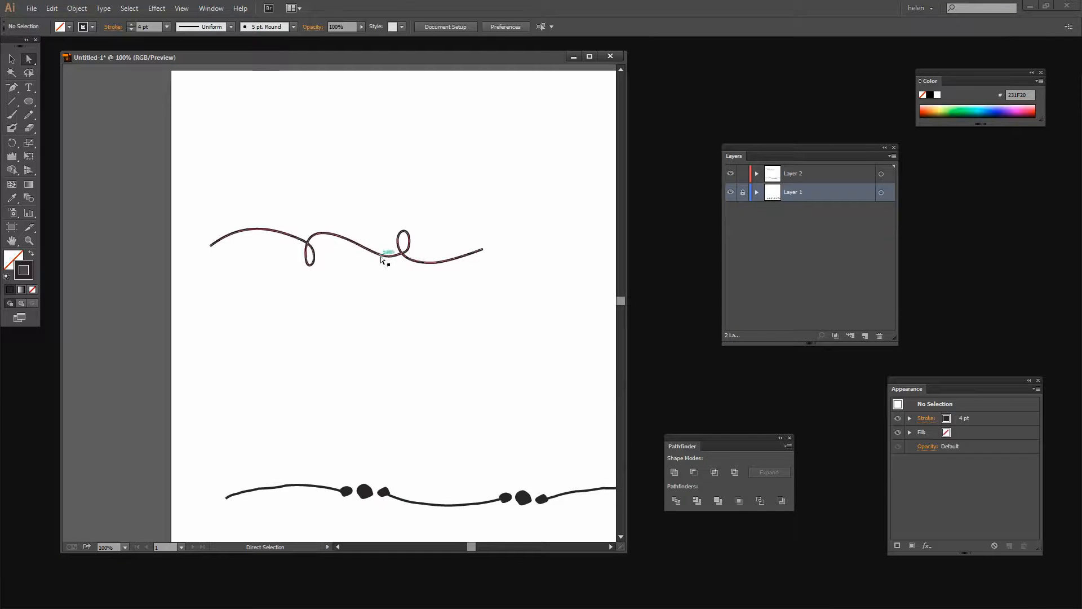
click(383, 258)
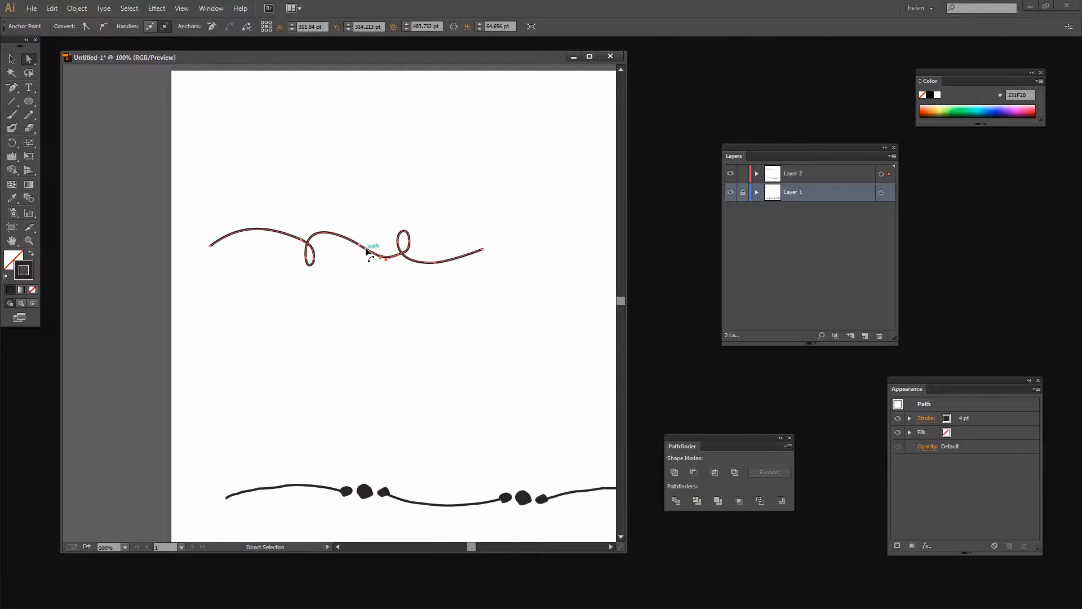
click(360, 245)
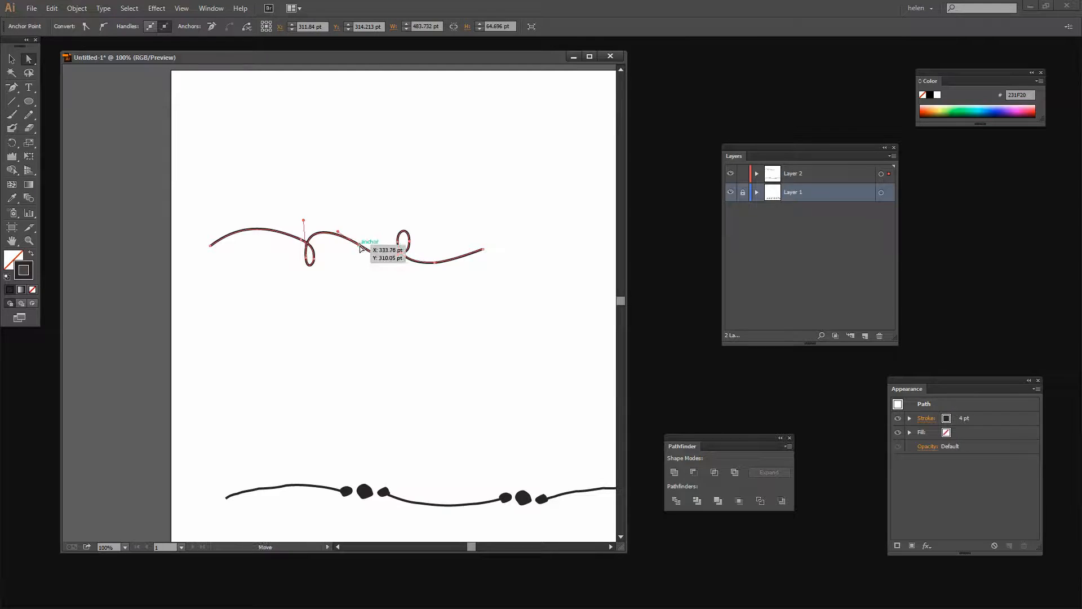
click(399, 258)
drag(399, 258, 385, 259)
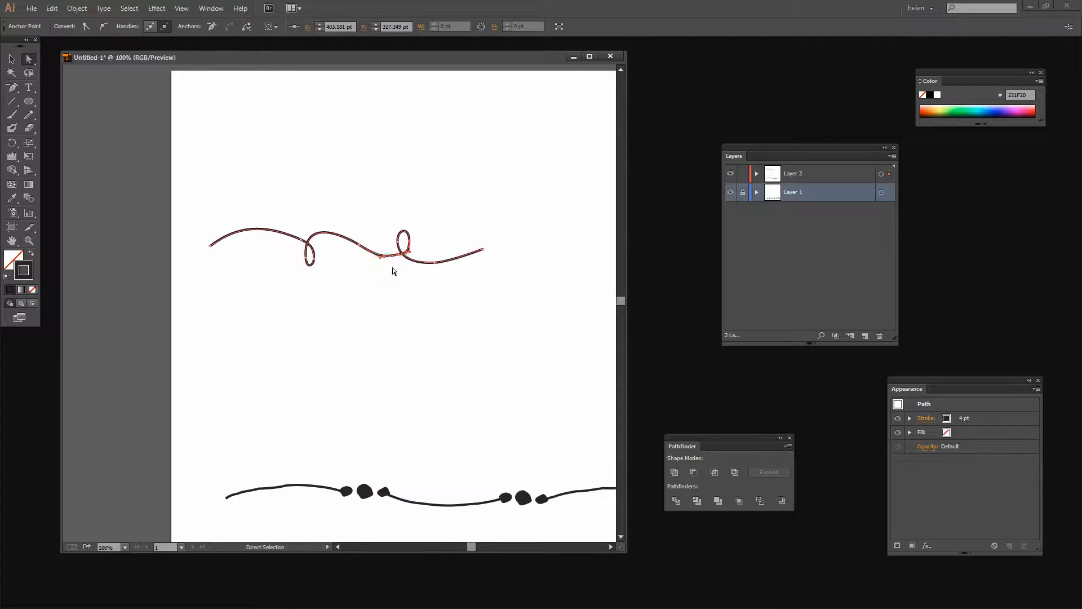
click(449, 289)
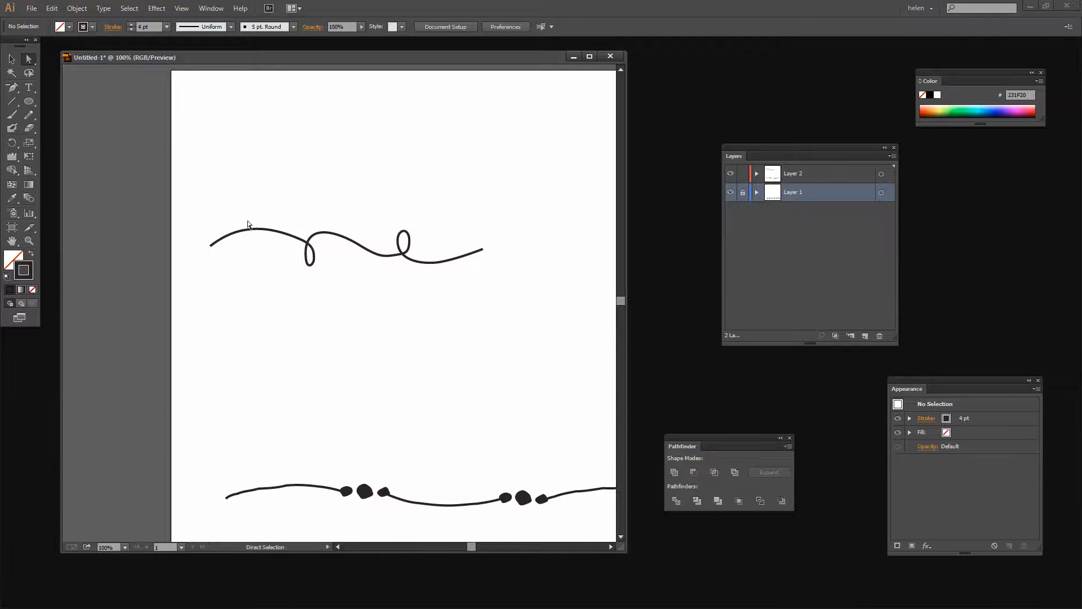
Scale the whole curly path down proportionally to about 192 pt wide
drag(257, 221, 504, 298)
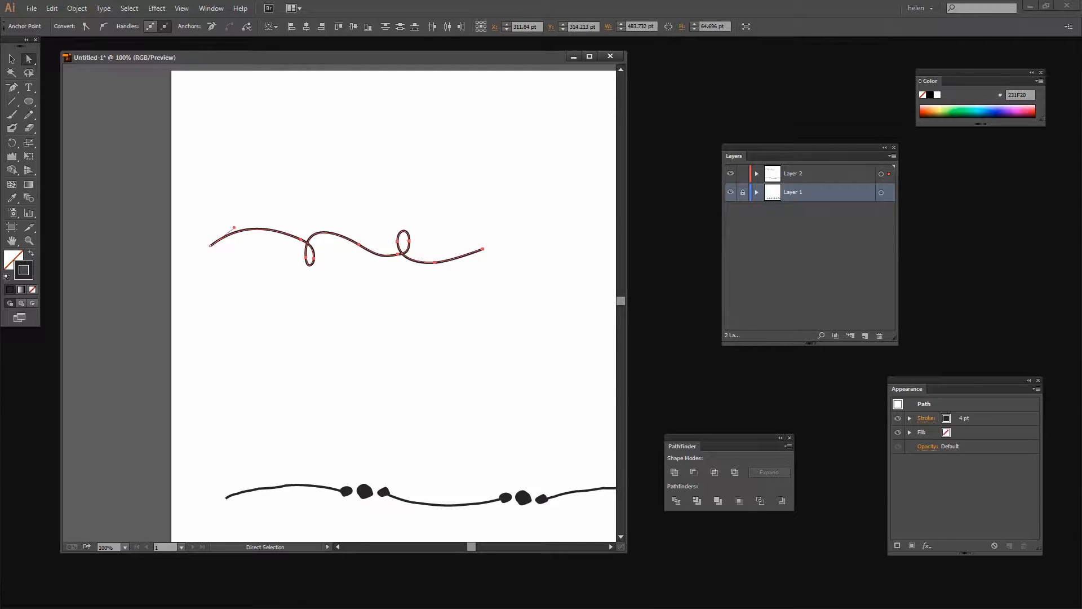
click(11, 59)
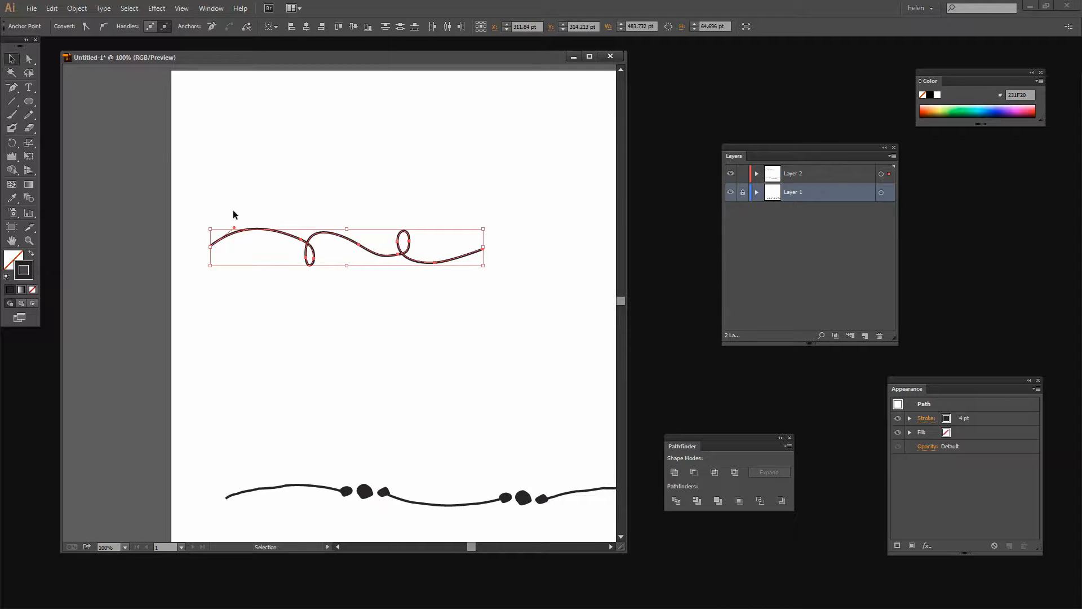
click(216, 208)
drag(228, 211, 479, 275)
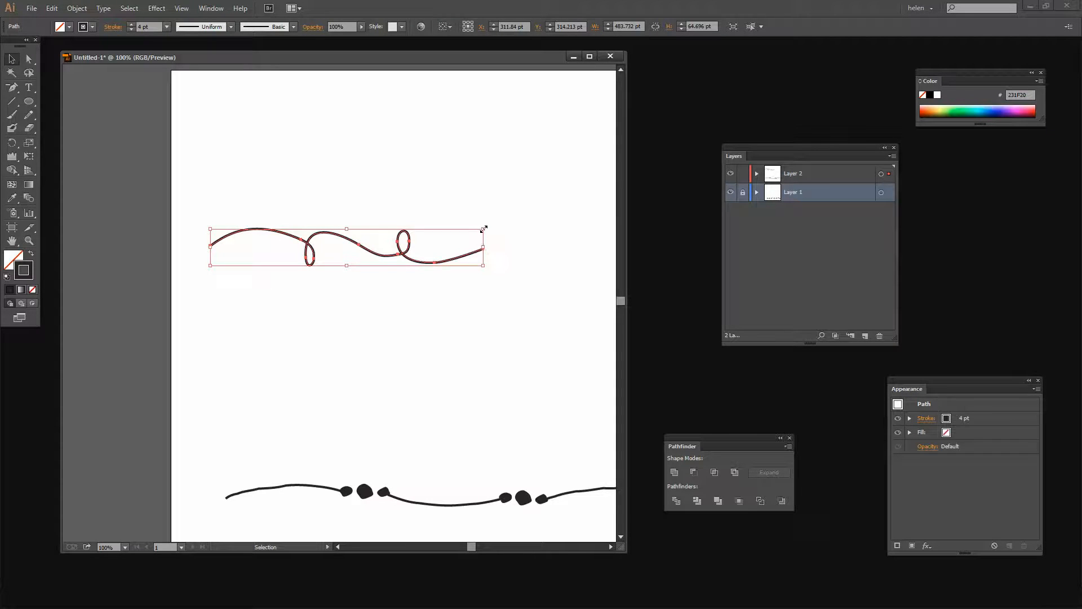
drag(483, 229, 382, 253)
drag(385, 249, 383, 254)
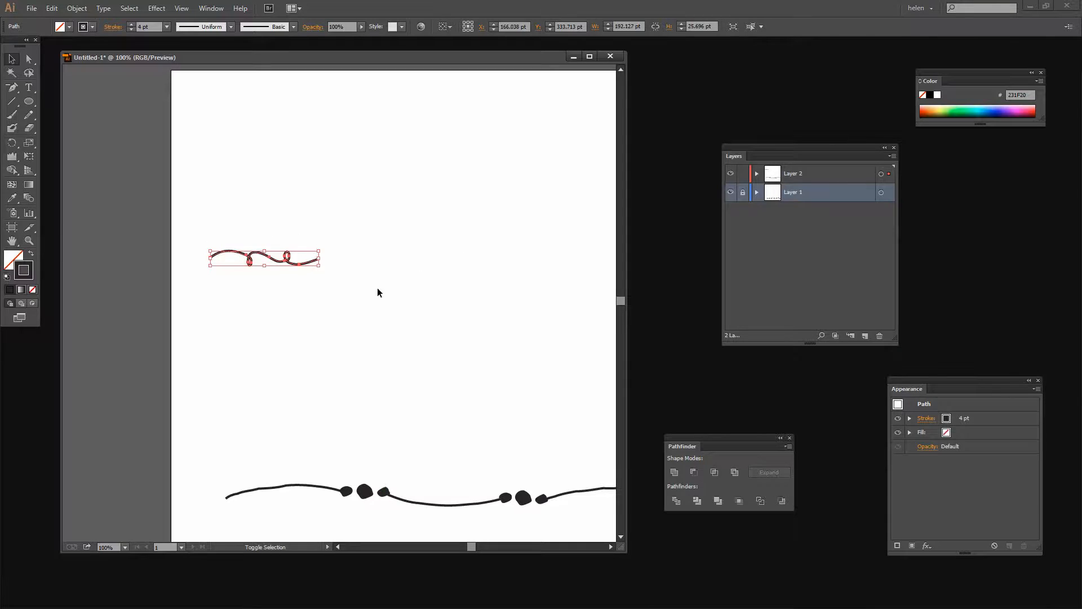
click(268, 282)
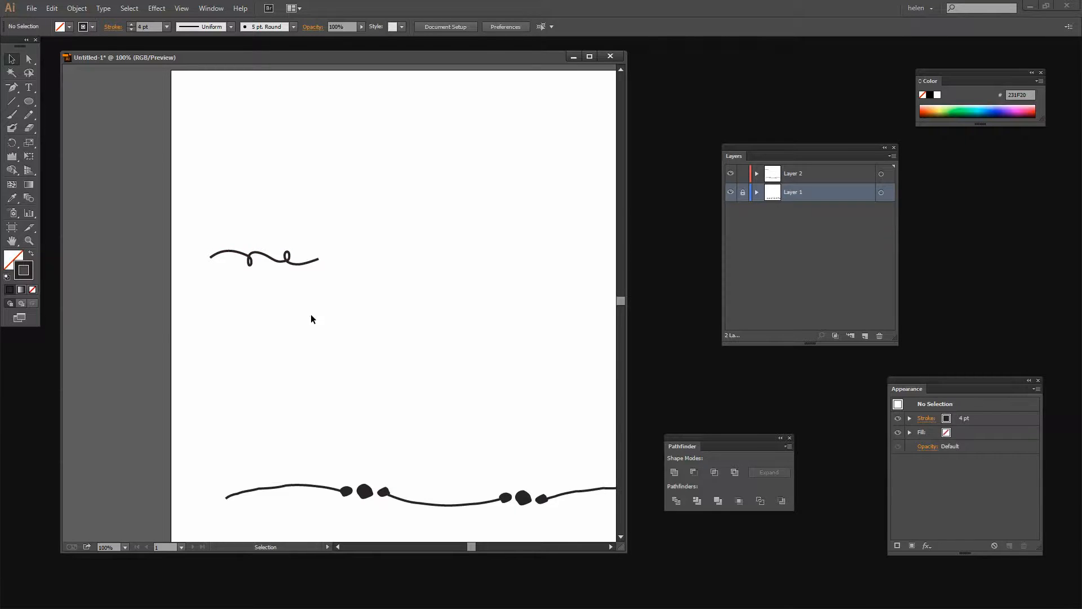
Duplicate the small curly path twice to its right, forming a horizontal row of three end-to-end pieces
click(256, 256)
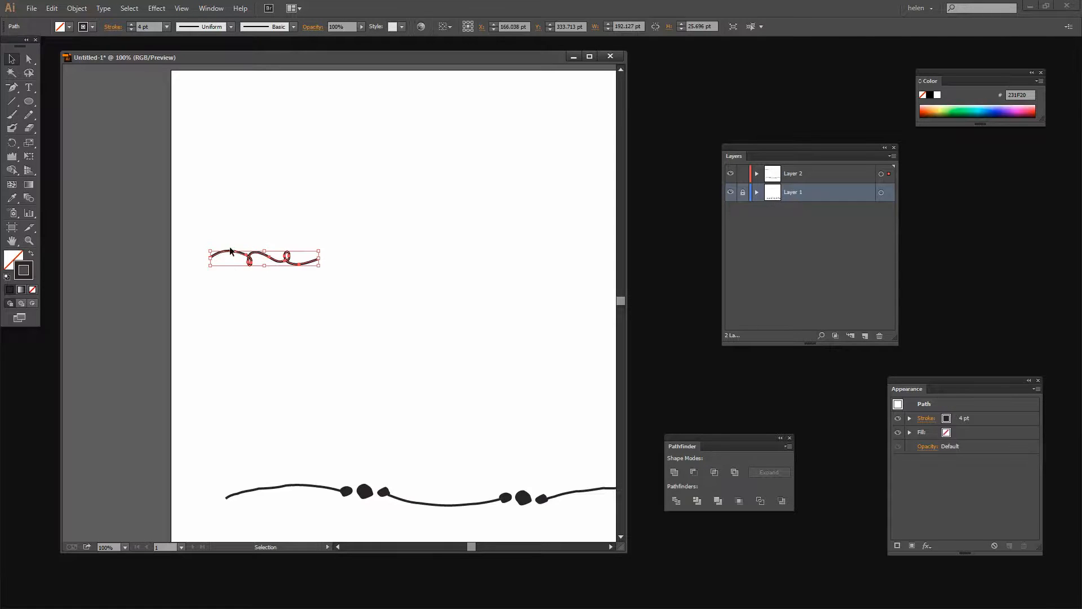
drag(259, 256, 489, 258)
click(483, 280)
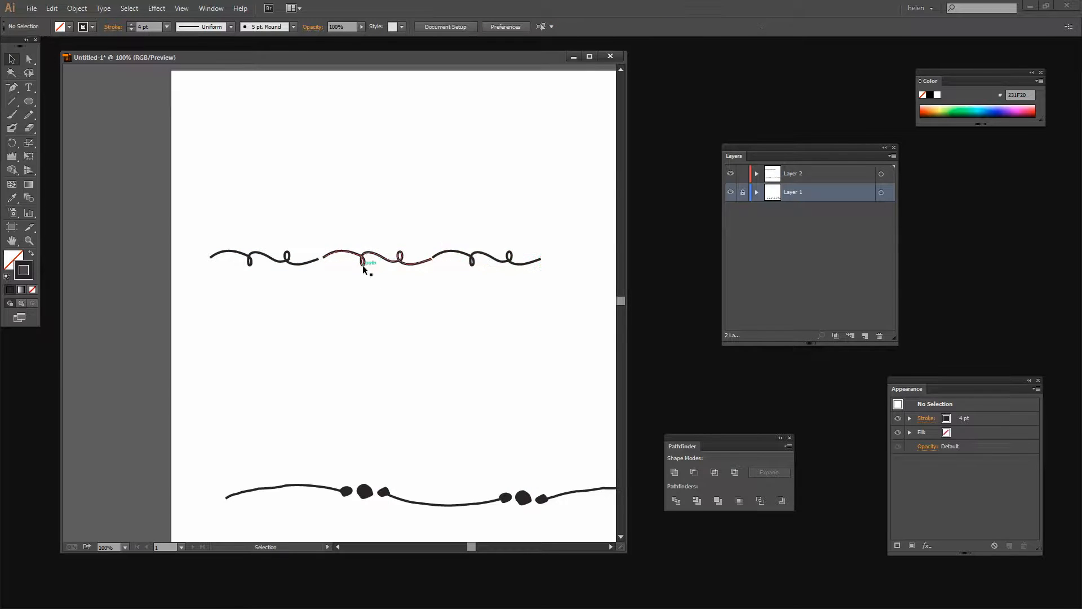
click(313, 258)
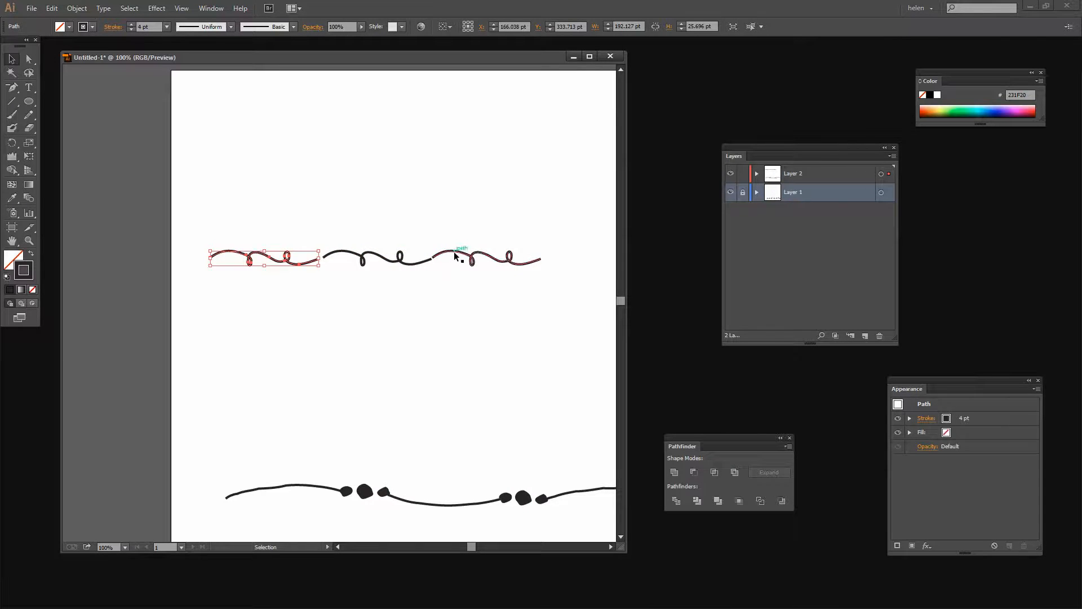
drag(459, 253, 460, 253)
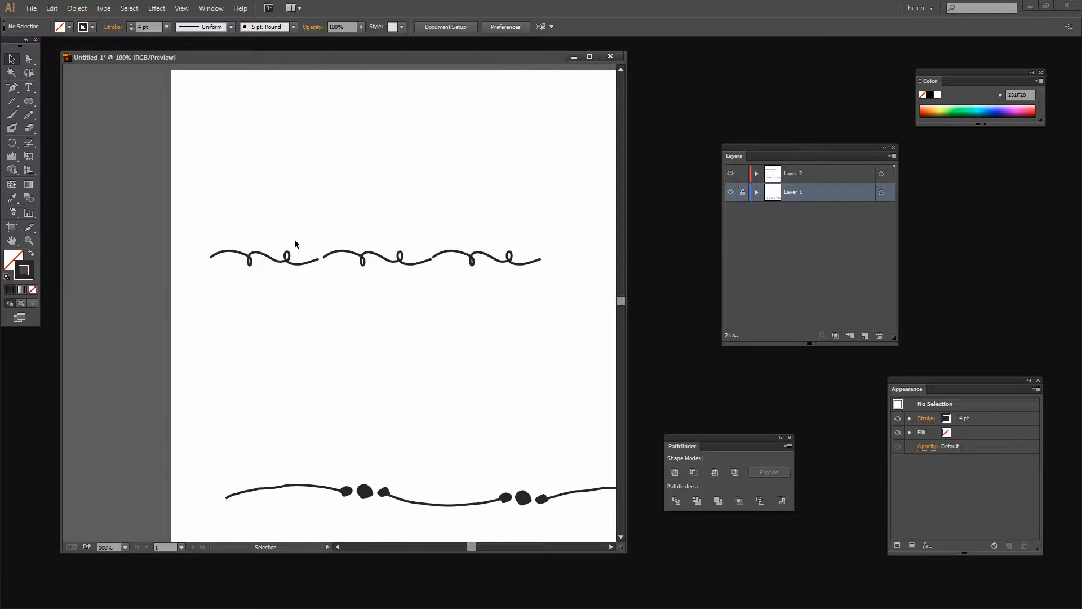
Join the facing endpoints of the first and second curly pieces and delete the redundant right-hand anchor at the junction
key(z)
drag(297, 238, 346, 285)
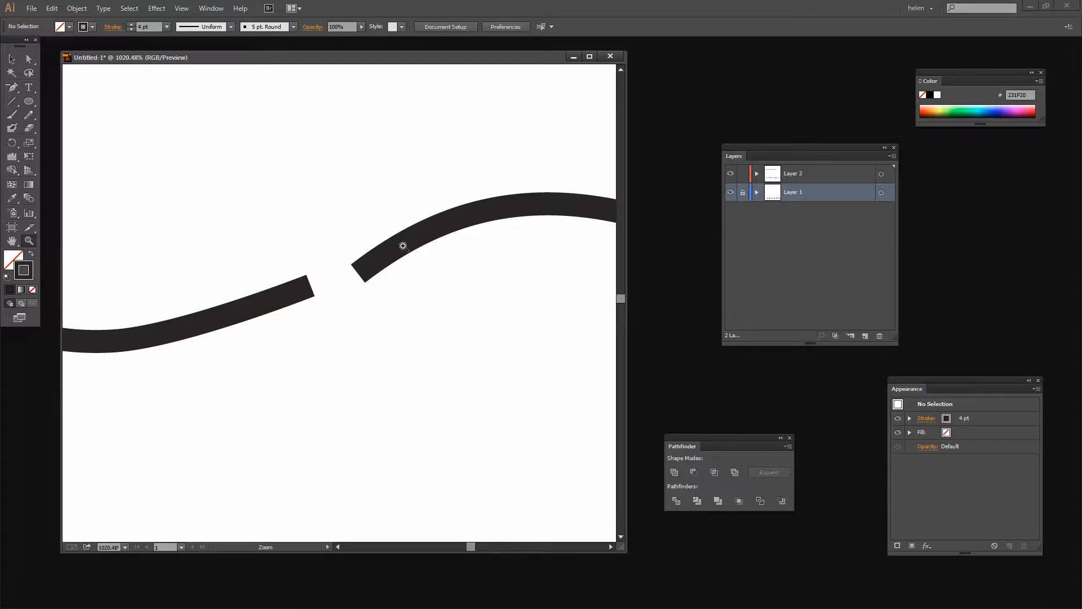
click(28, 60)
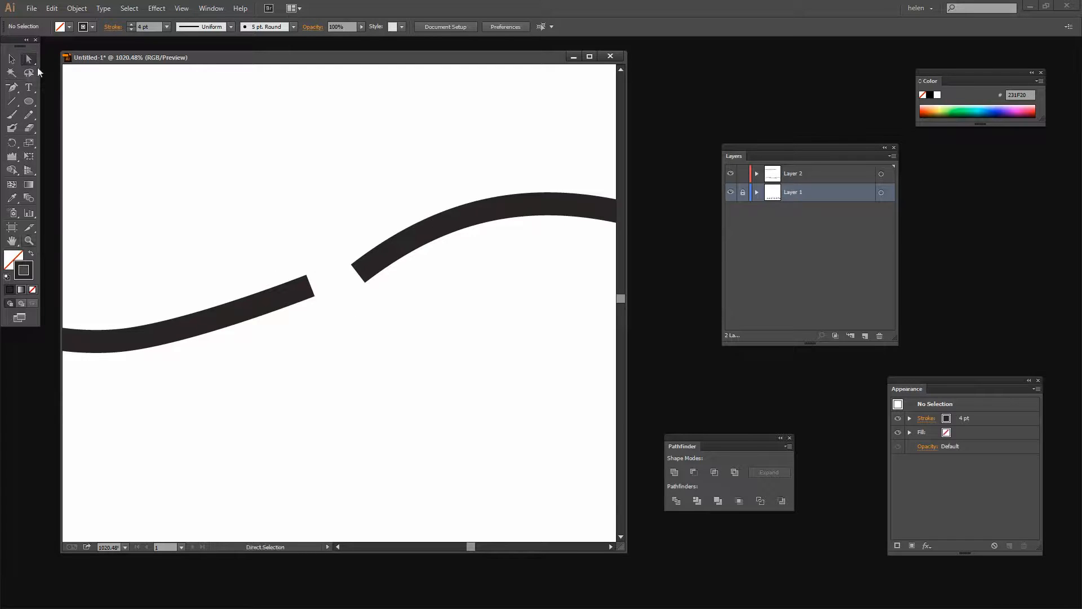
click(309, 290)
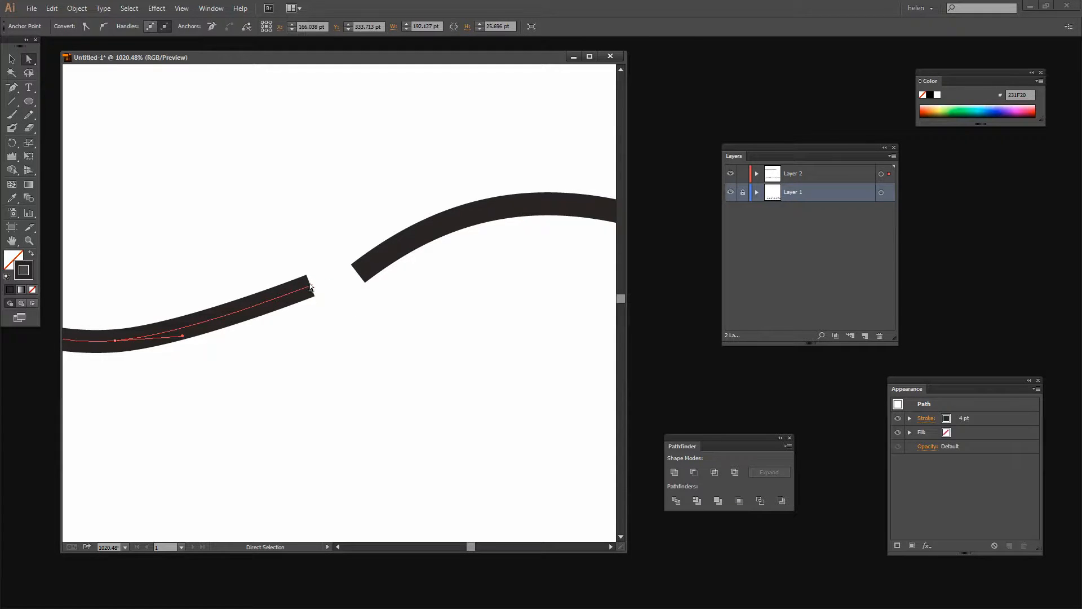
shift+click(357, 273)
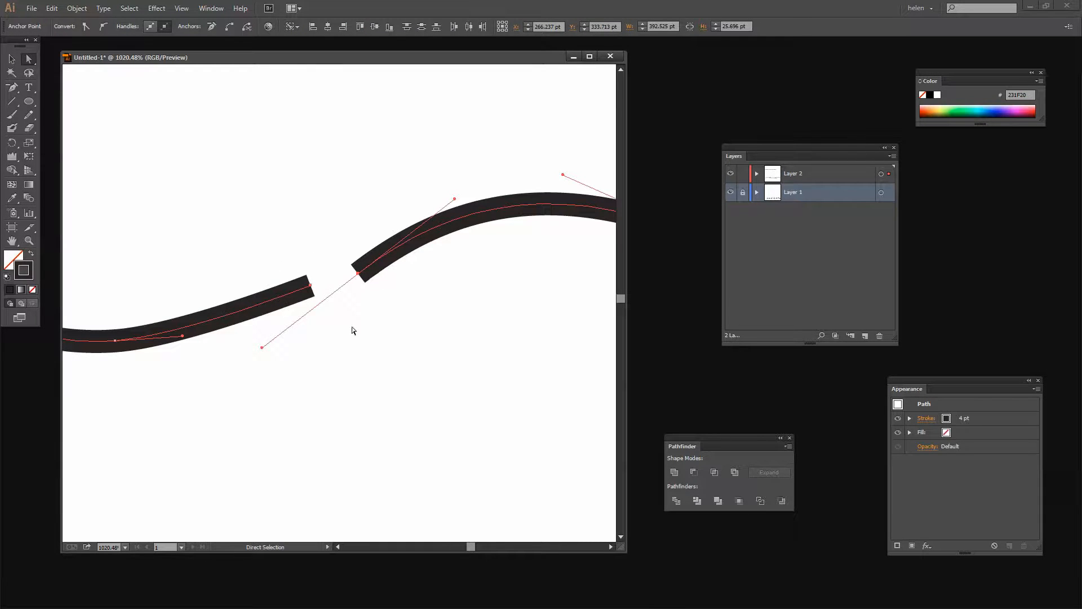
click(77, 8)
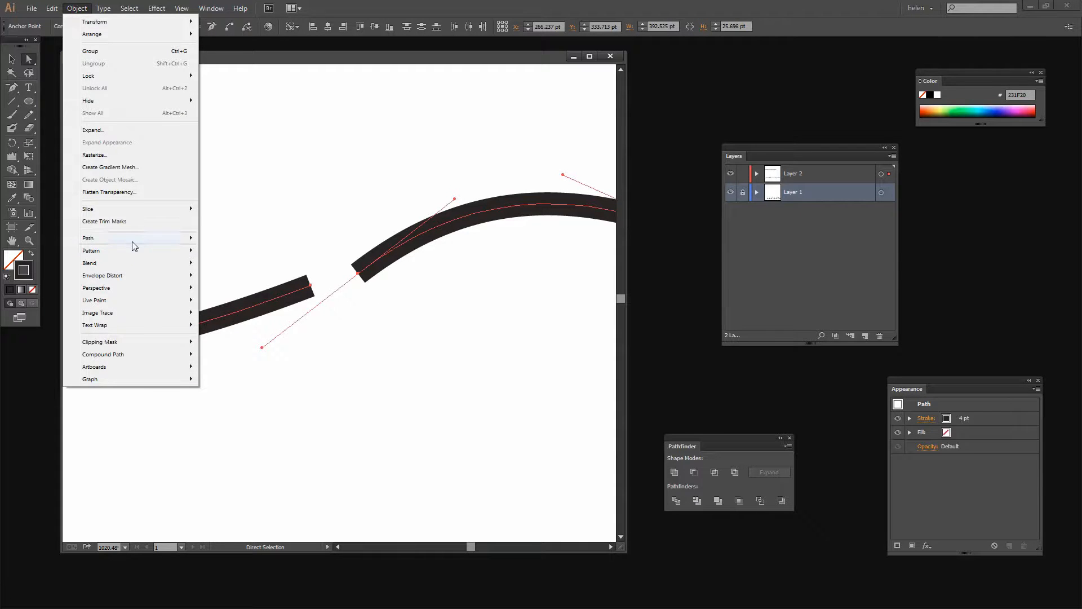
mouse_move(141, 242)
click(221, 239)
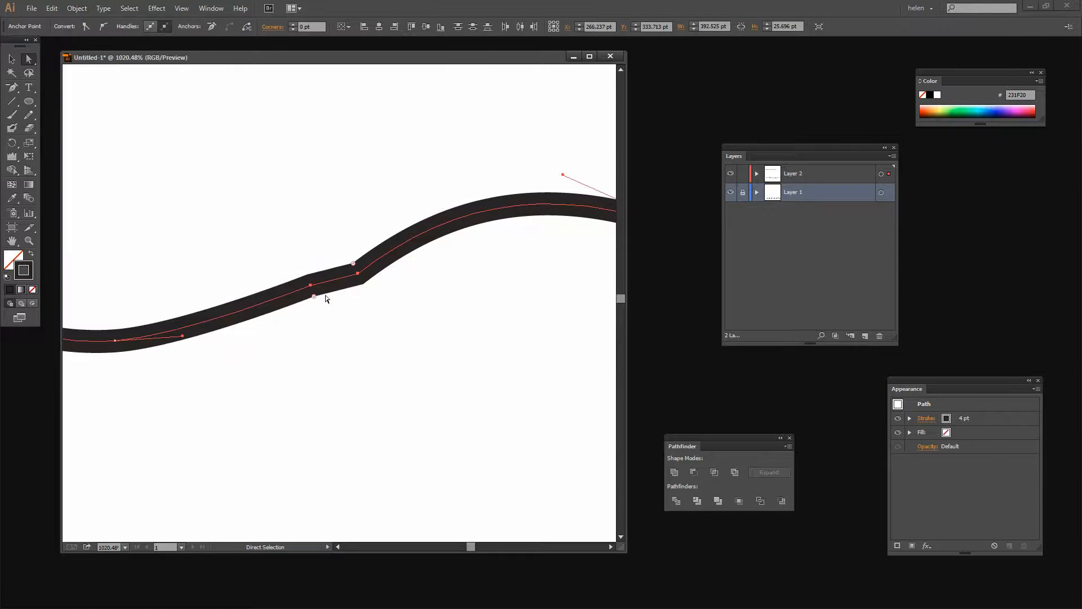
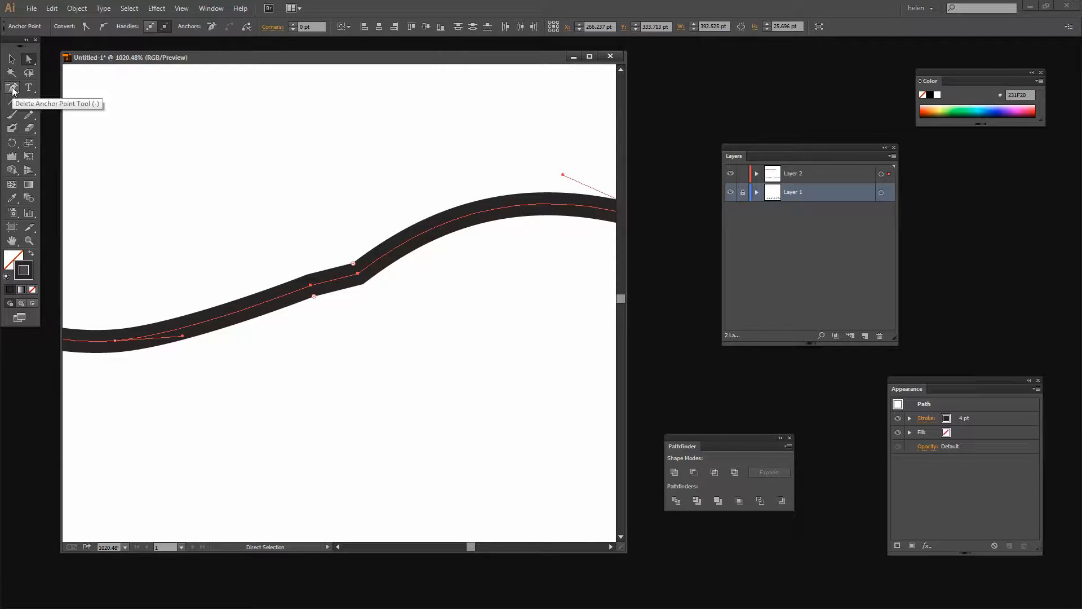
click(13, 89)
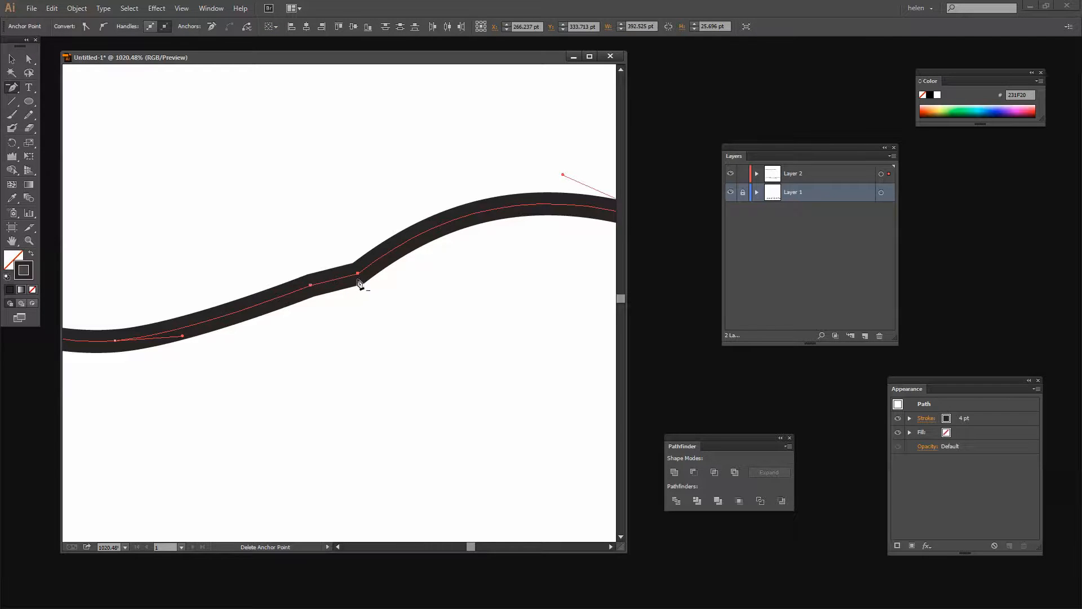
click(359, 275)
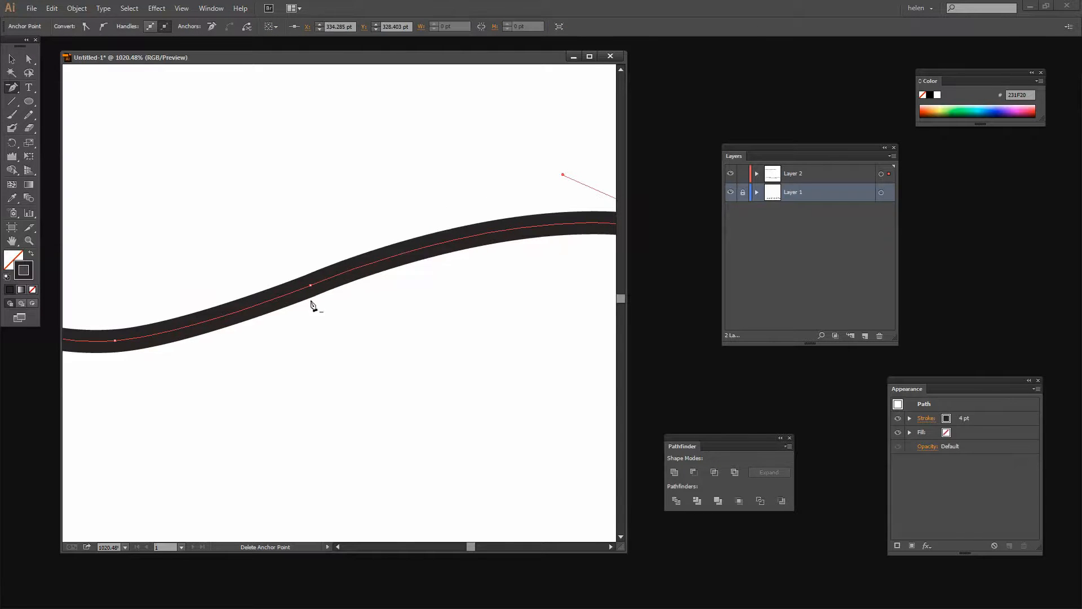
Join the facing endpoints of the second and third curly pieces into one continuous path
click(13, 60)
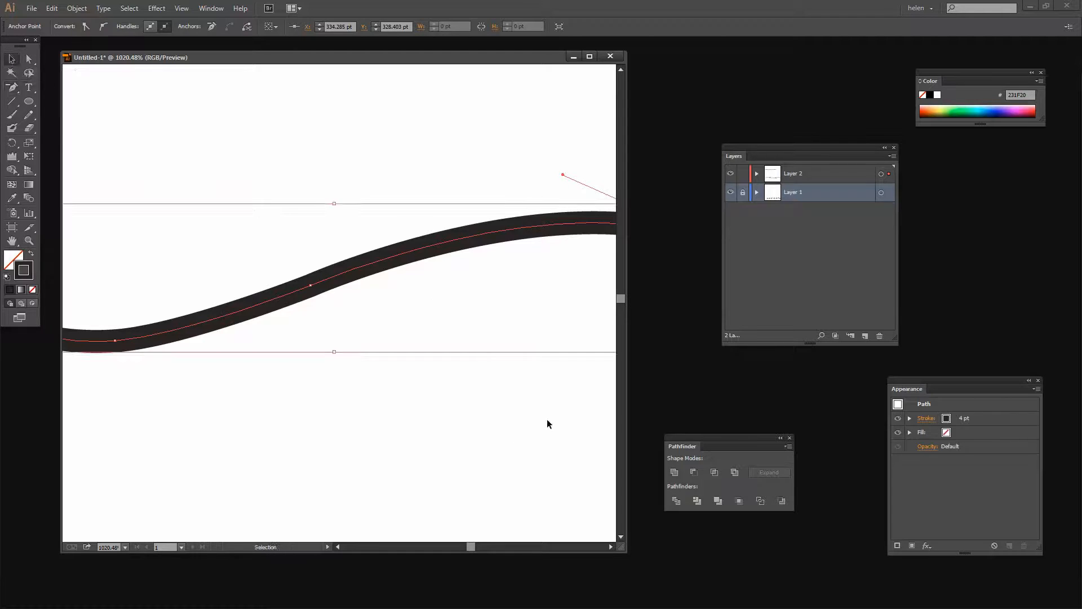
key(z)
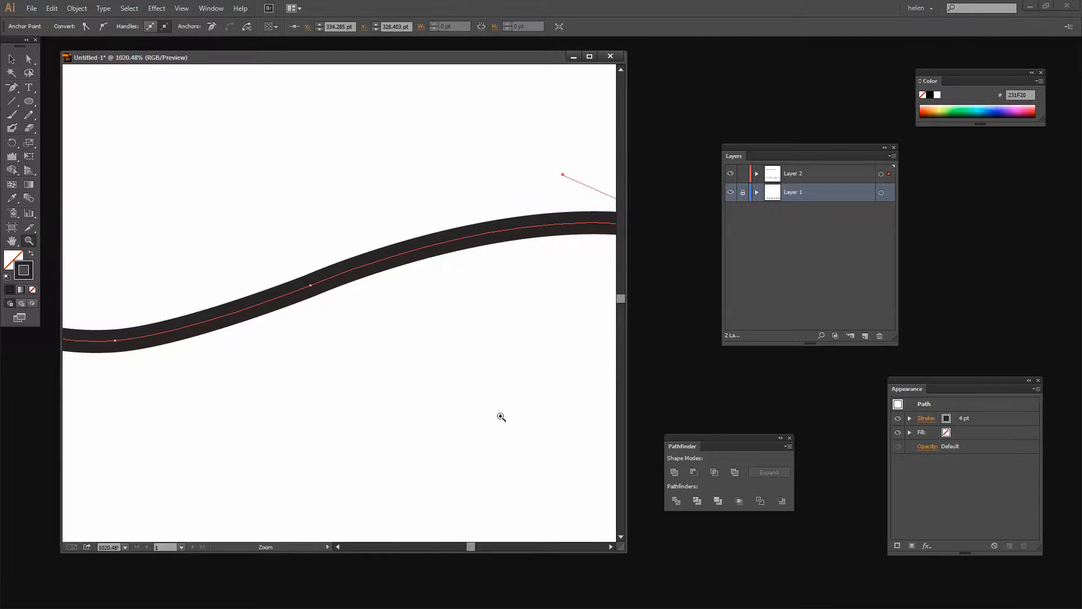
alt+click(466, 406)
alt+click(469, 391)
alt+click(509, 326)
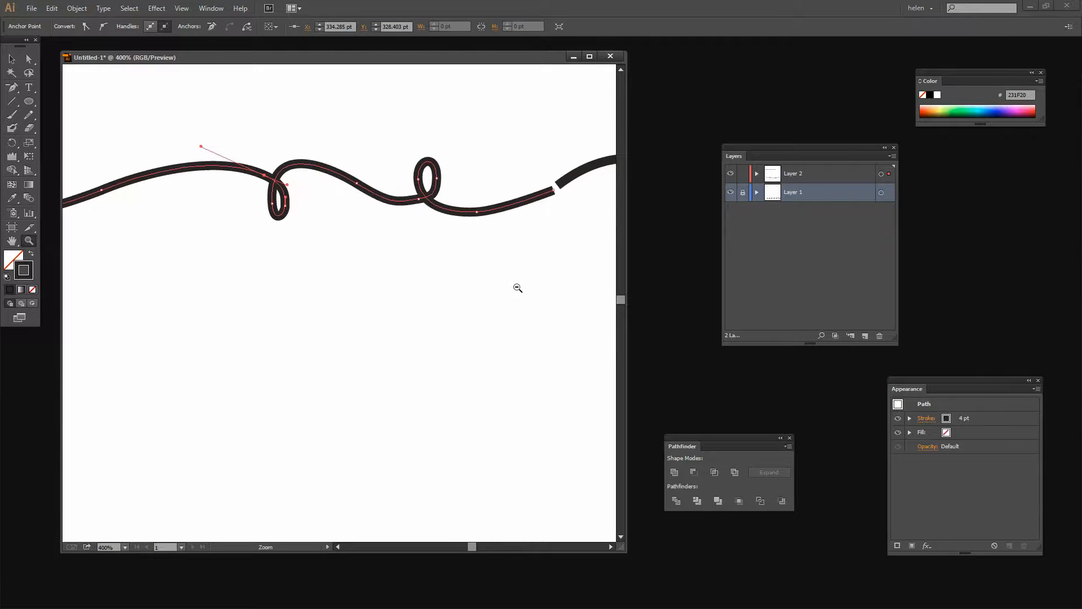
key(space)
drag(566, 234, 355, 309)
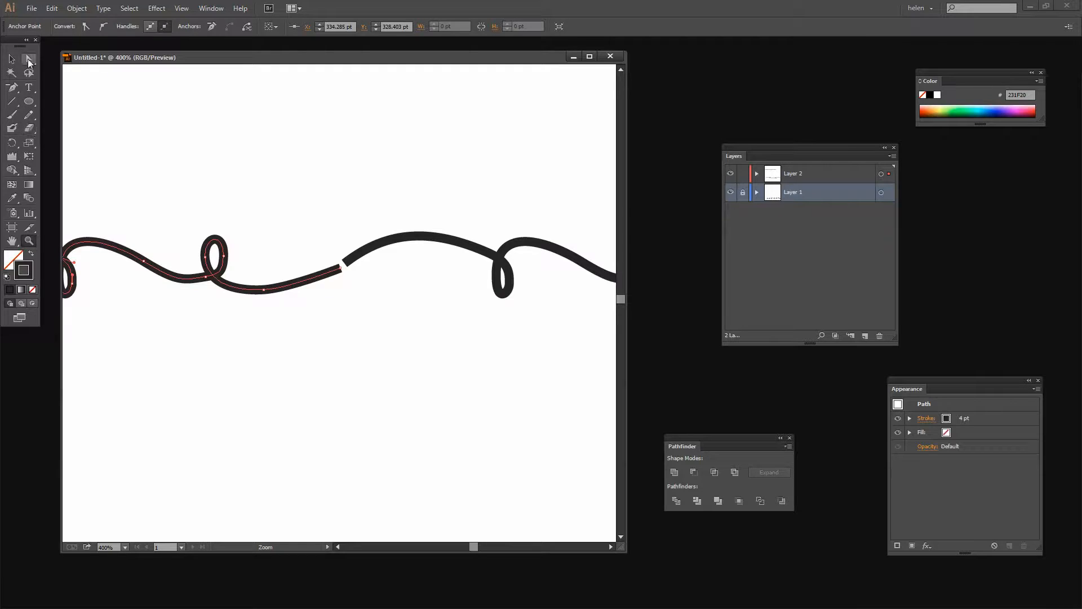
click(29, 59)
drag(340, 269, 341, 269)
shift+click(343, 262)
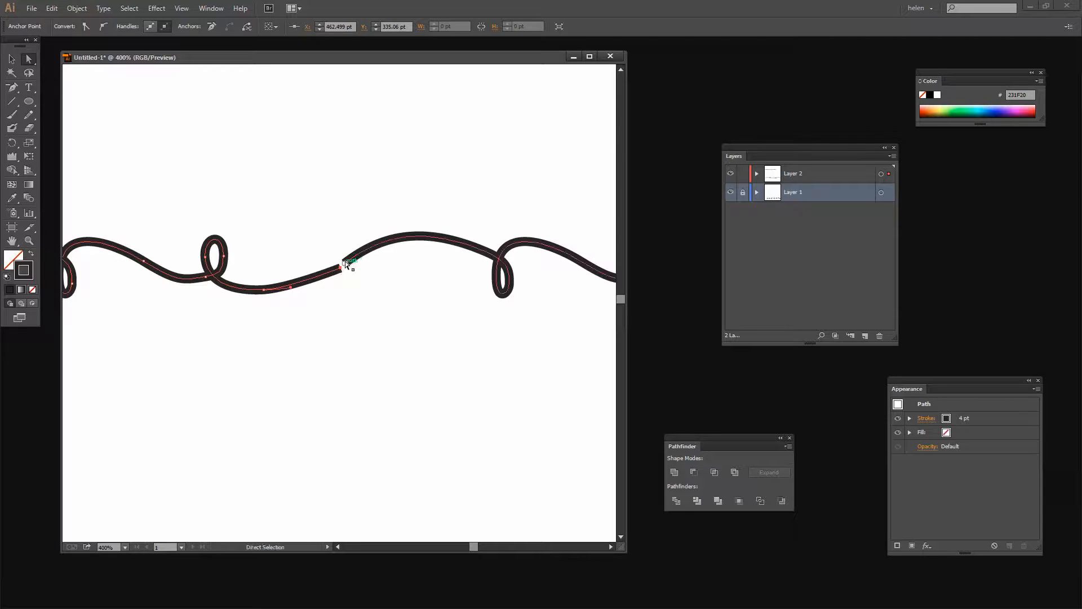
shift+click(344, 264)
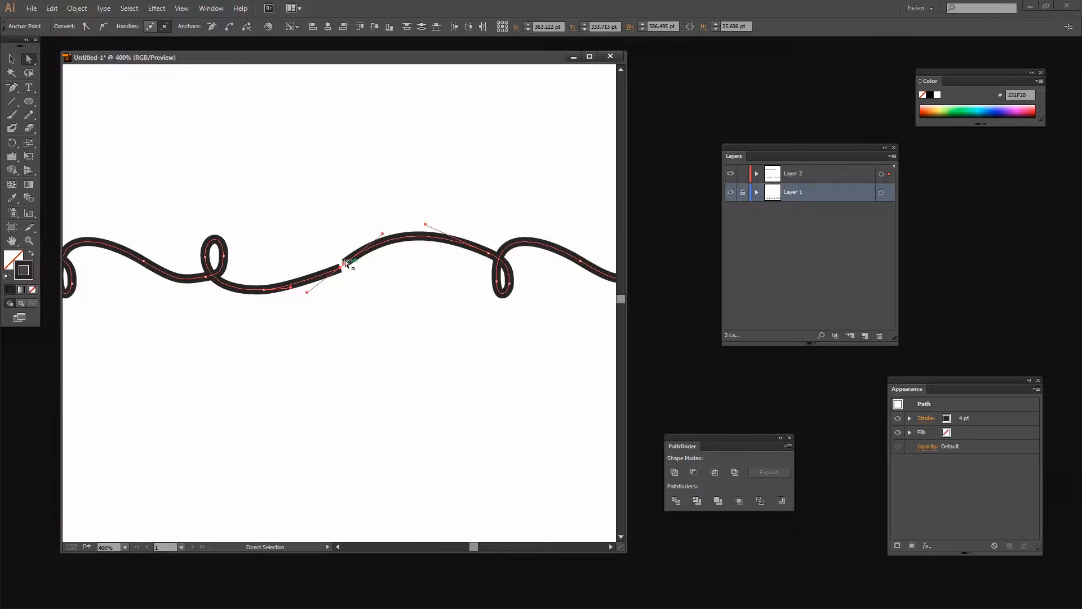
click(78, 8)
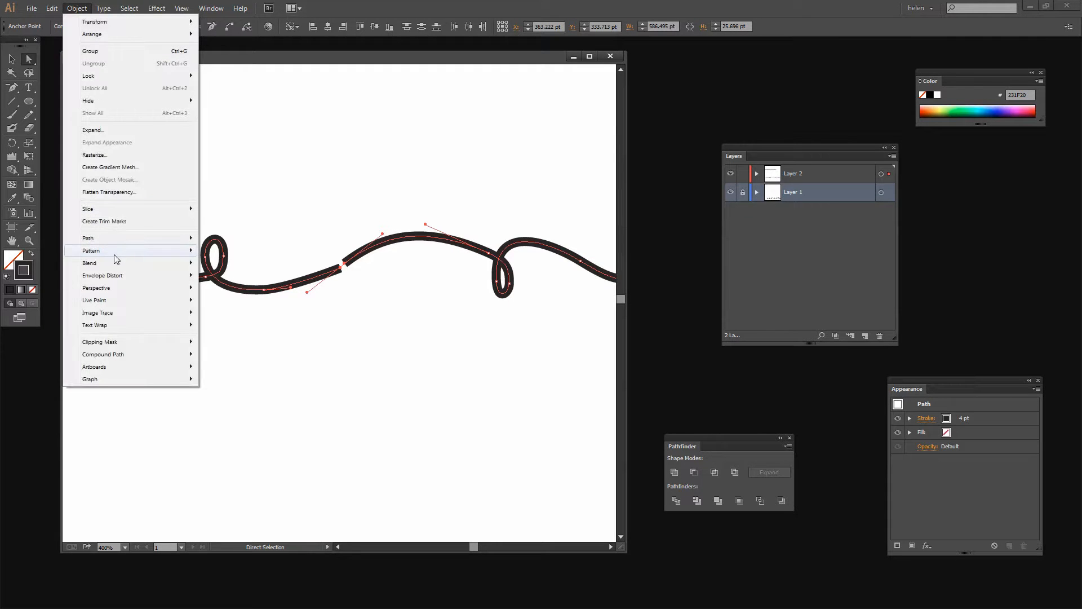
mouse_move(116, 239)
click(226, 236)
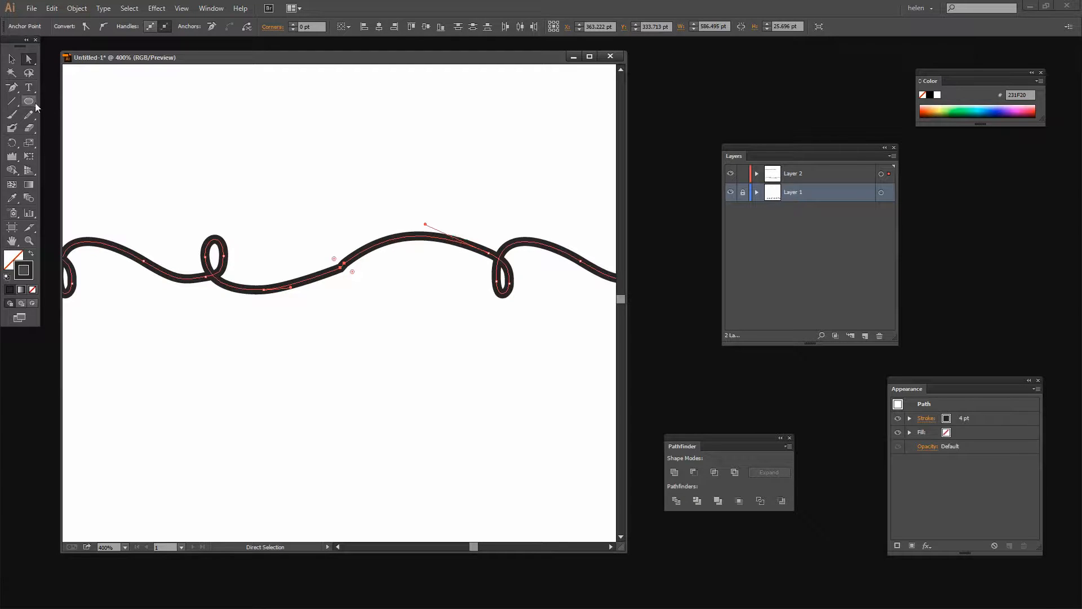
Delete the redundant right-hand anchor at the new junction and deselect the divider
click(11, 88)
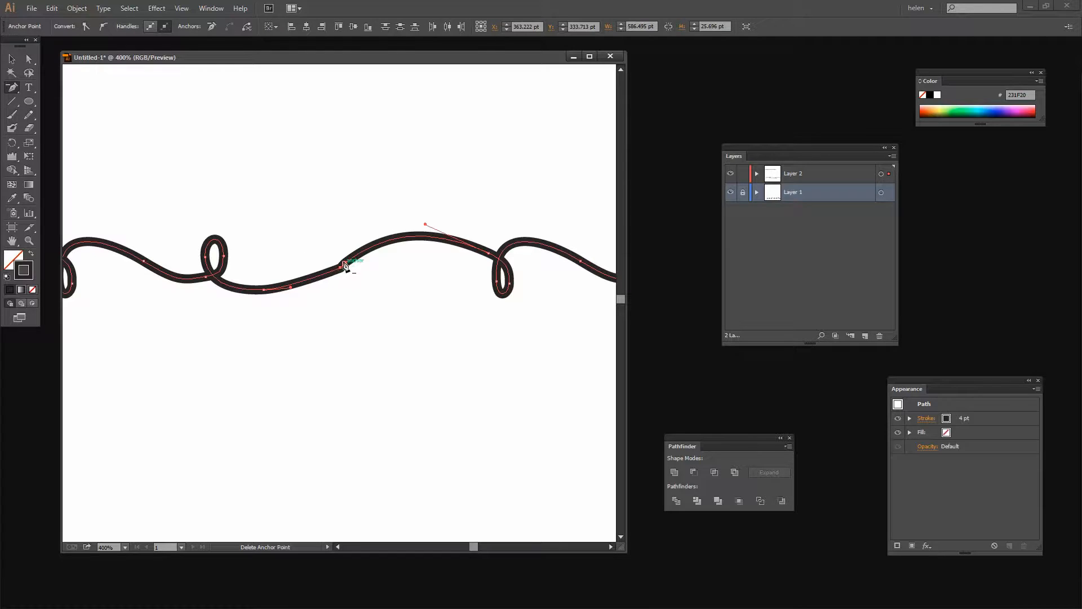
click(342, 265)
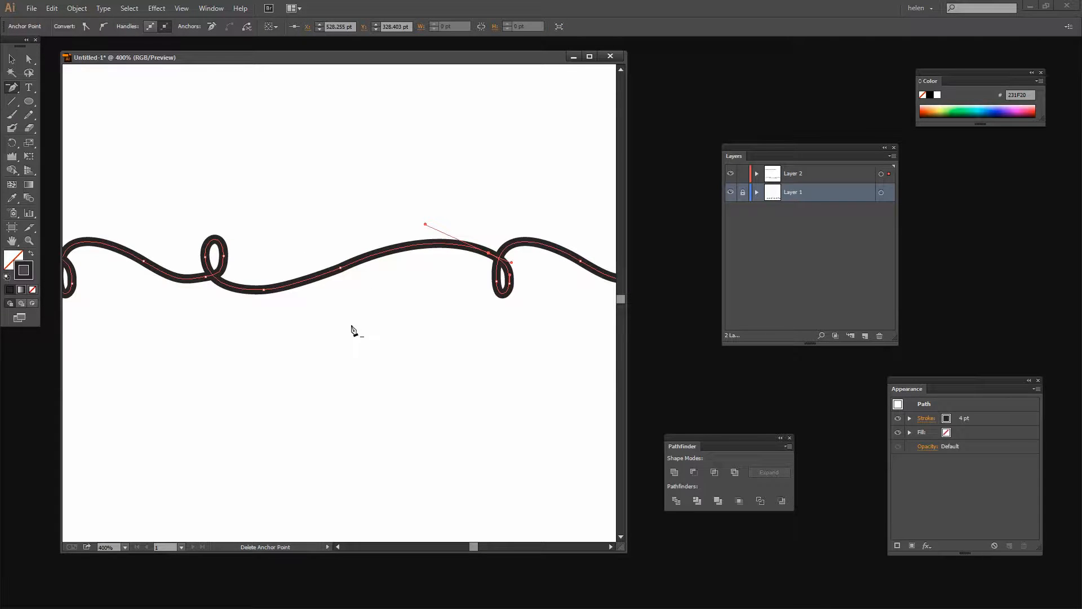
key(z)
alt+click(315, 332)
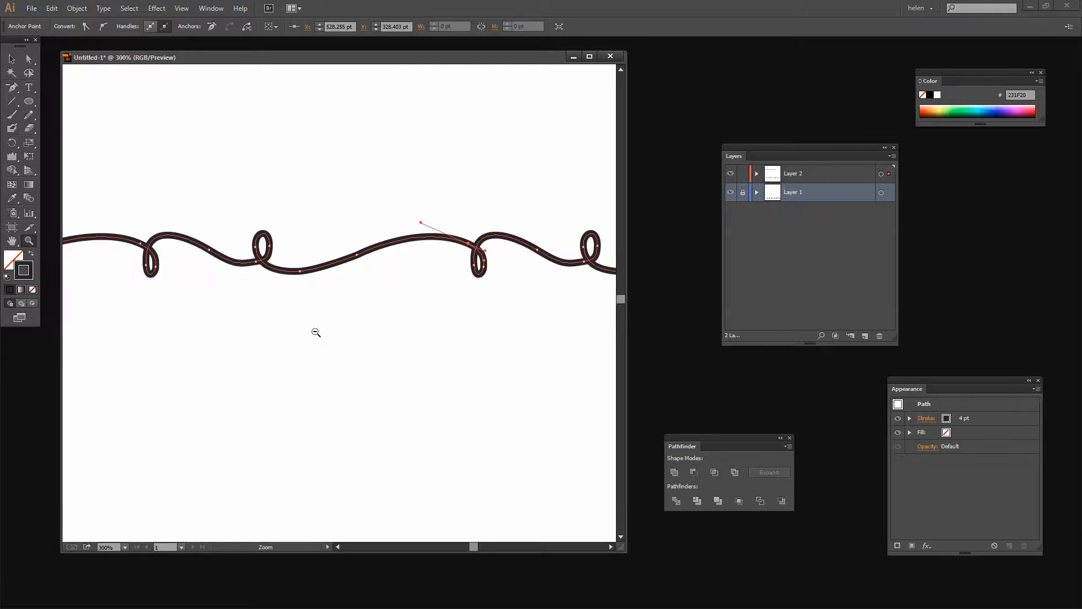
alt+click(315, 331)
alt+click(315, 332)
alt+click(315, 332)
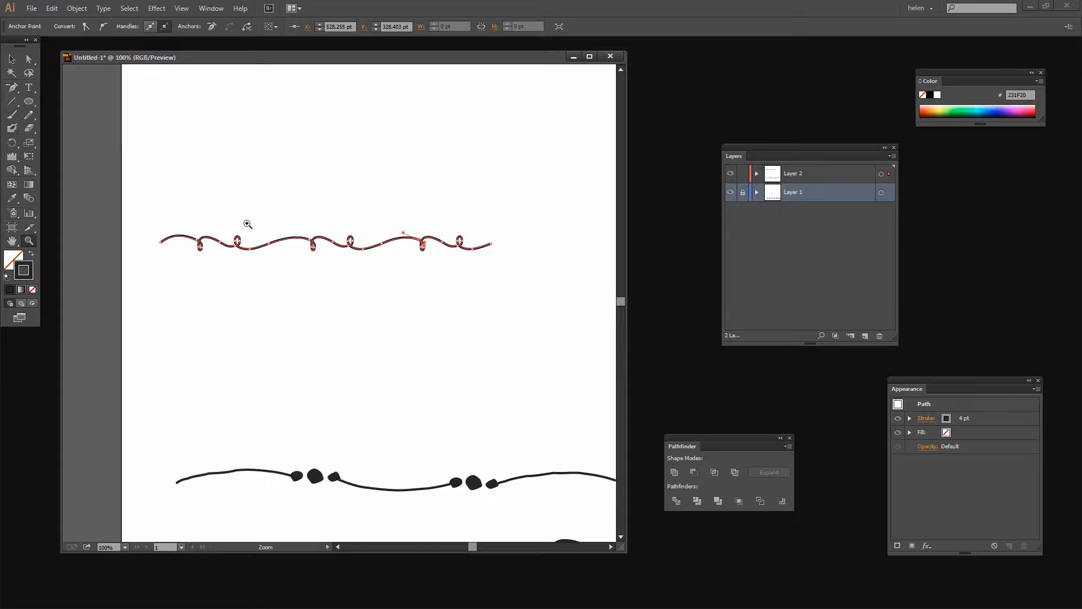
click(12, 59)
click(323, 271)
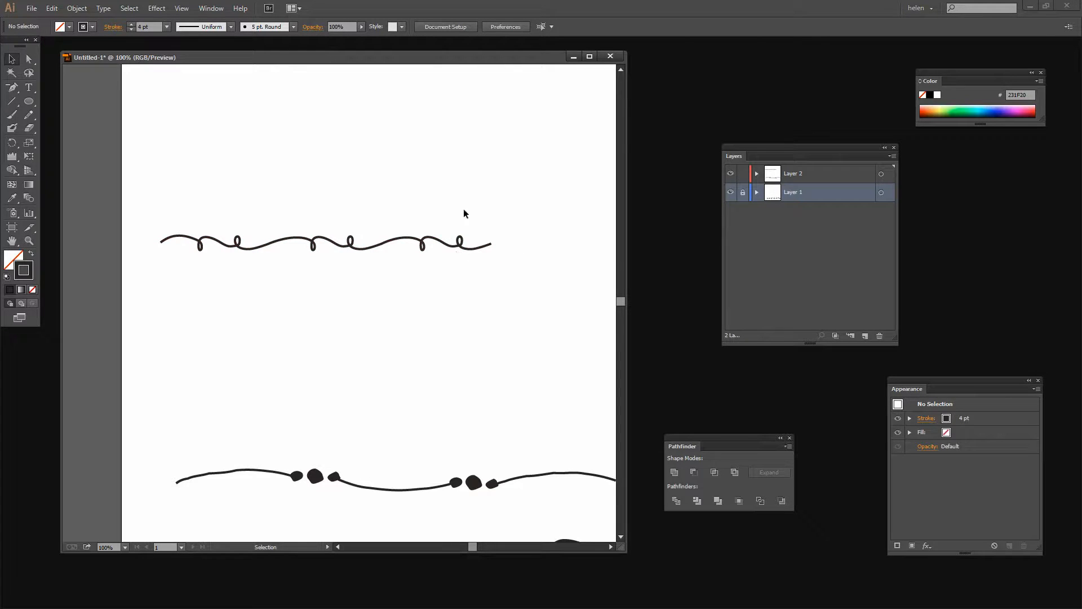
Shift the divider's last upward loop and tail to the right, lengthening the curve before that loop
click(29, 59)
drag(457, 224, 507, 284)
click(448, 245)
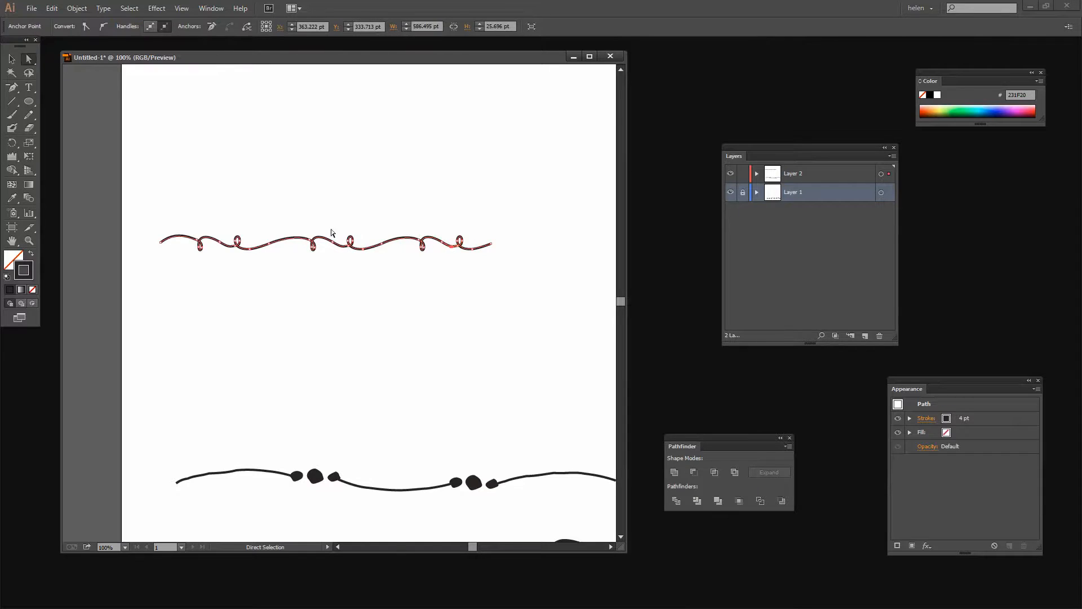
drag(442, 212, 507, 272)
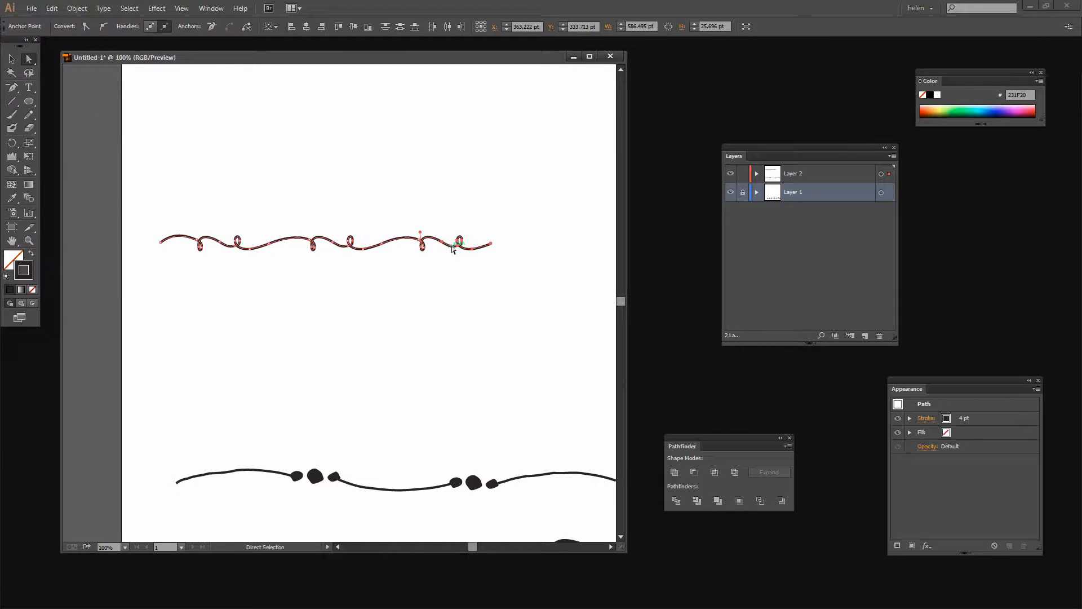
drag(449, 249, 474, 252)
click(497, 268)
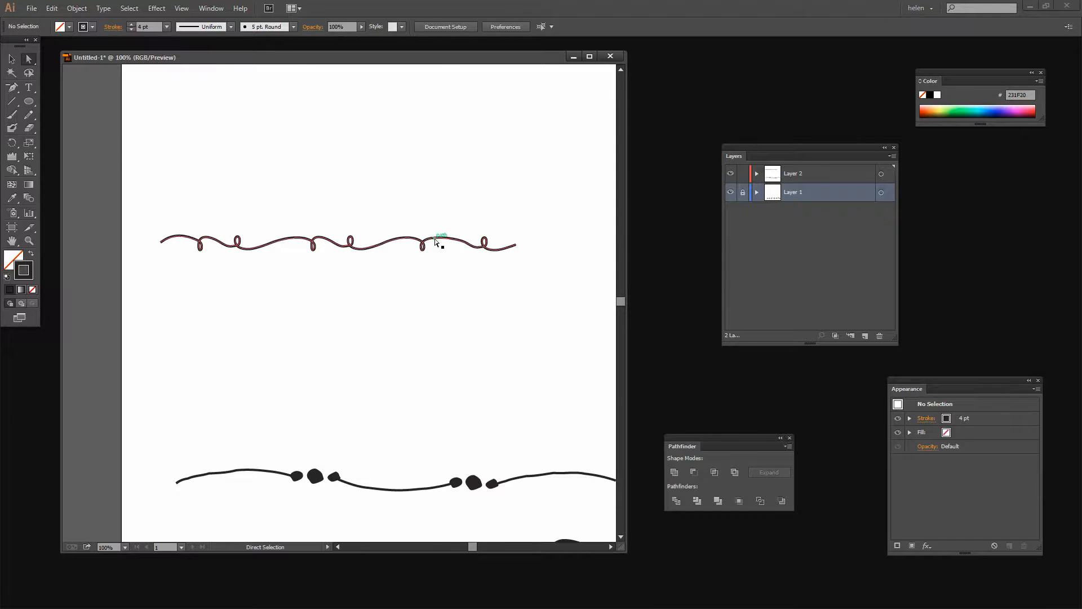
Smooth the lengthened curve before the last loop by moving its middle anchor to about X 608 pt, Y 336 pt and flattening its handles
click(466, 244)
key(z)
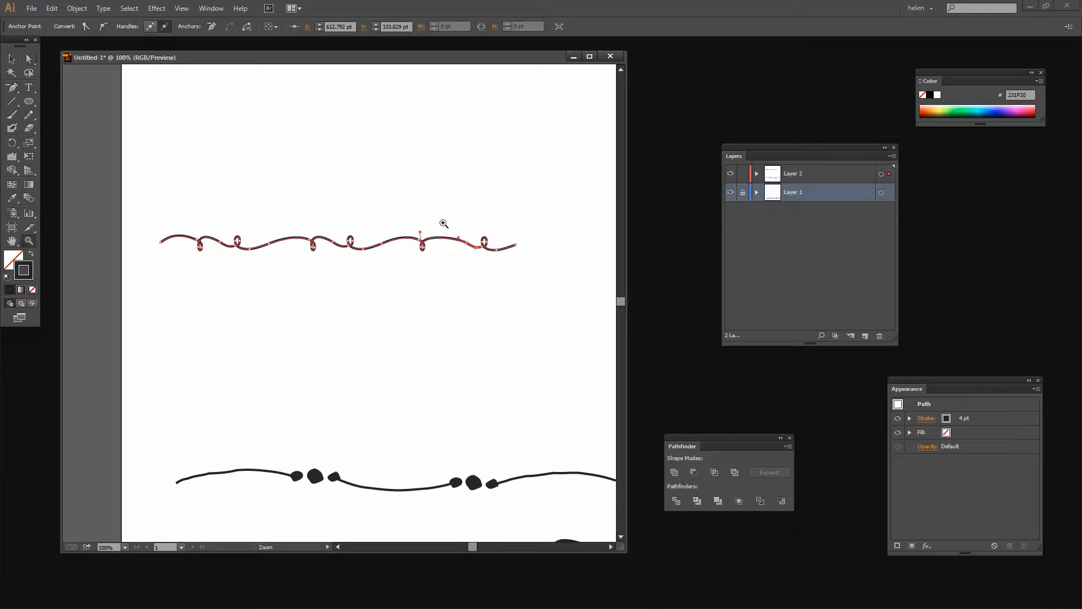
drag(442, 225, 510, 268)
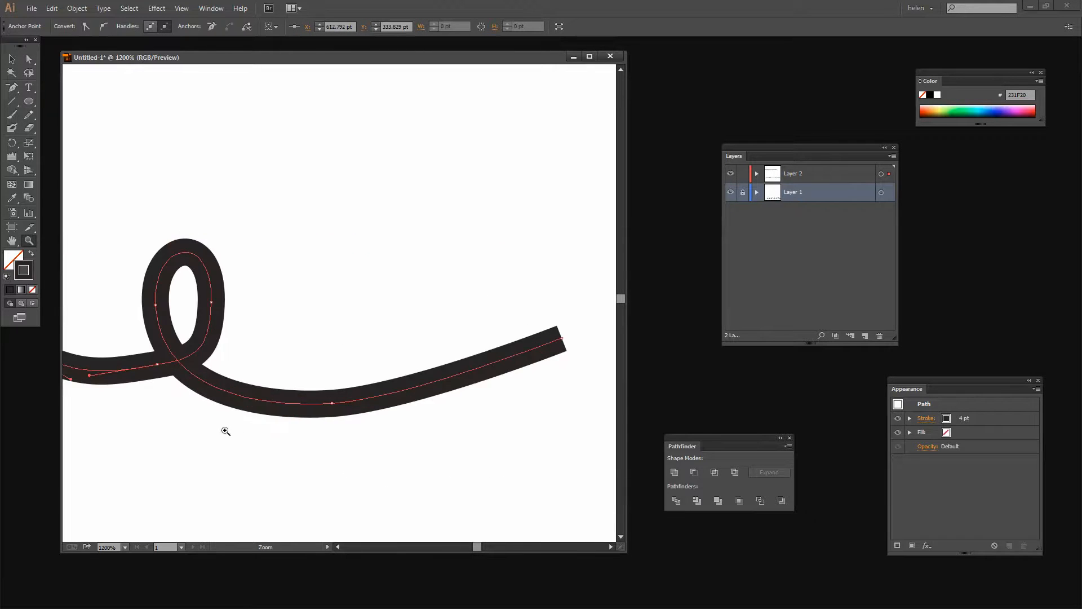
drag(222, 433, 519, 414)
drag(271, 449, 340, 456)
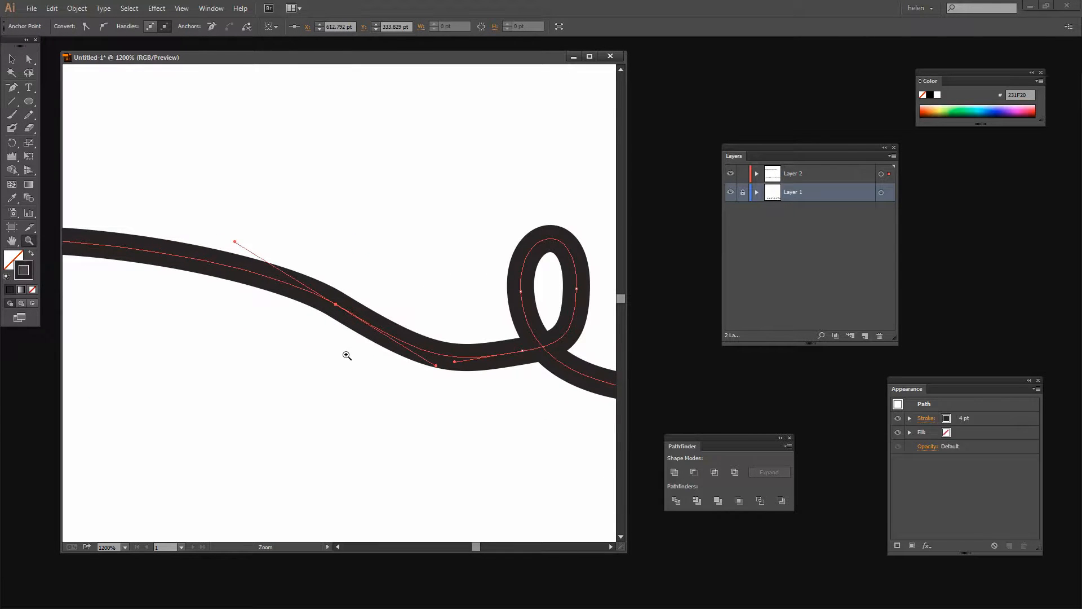
key(a)
drag(336, 306, 323, 307)
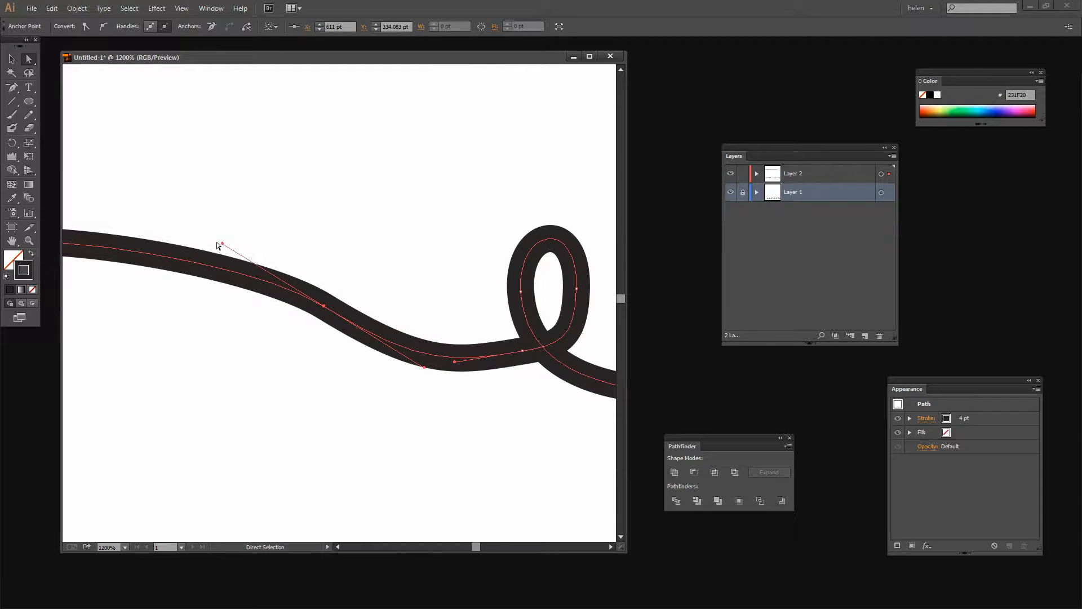
drag(222, 243, 206, 251)
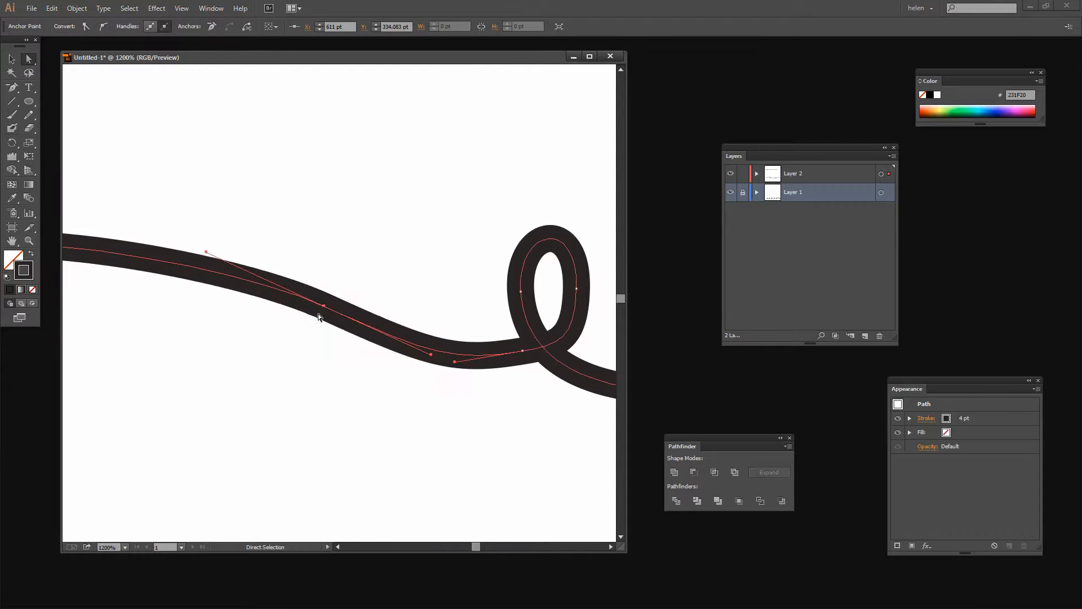
drag(323, 307, 308, 320)
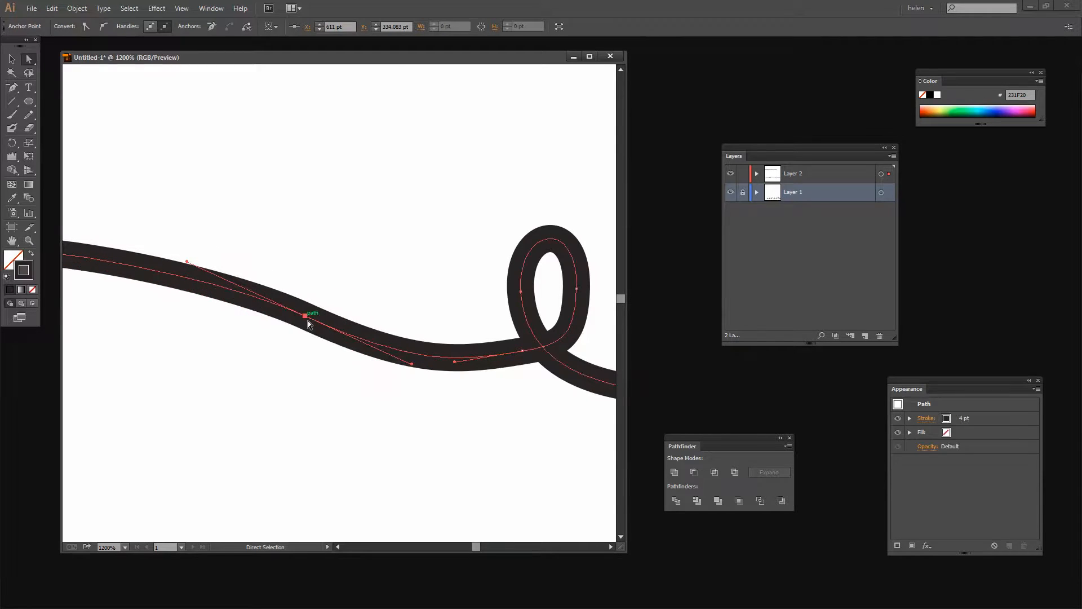
Move the divider's left end and first downward loop further left, stretching the curve that follows that loop
key(z)
alt+click(331, 399)
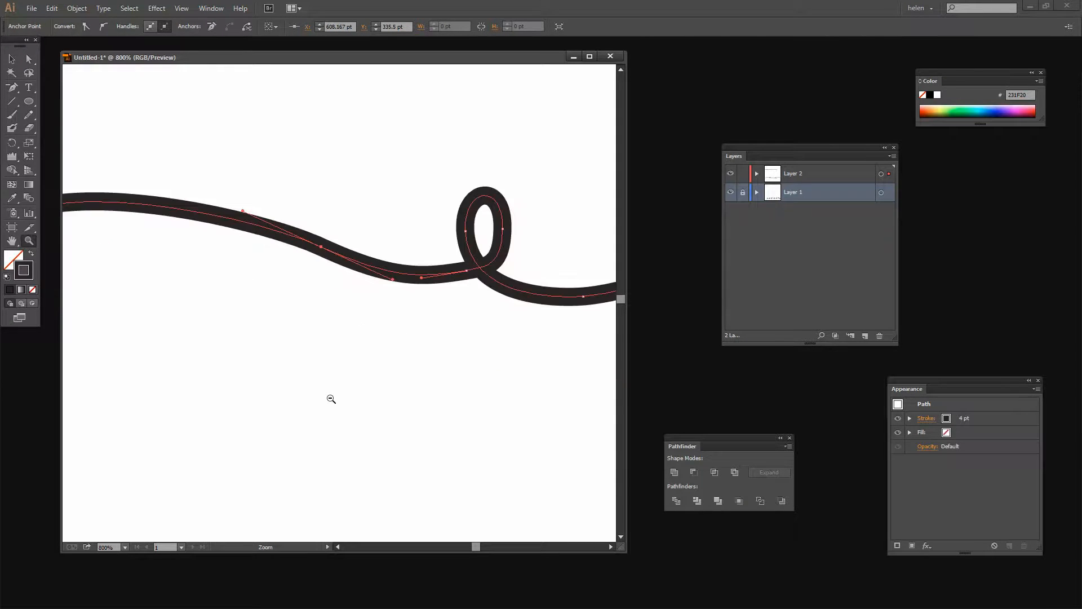
alt+click(363, 357)
alt+click(361, 334)
alt+click(329, 322)
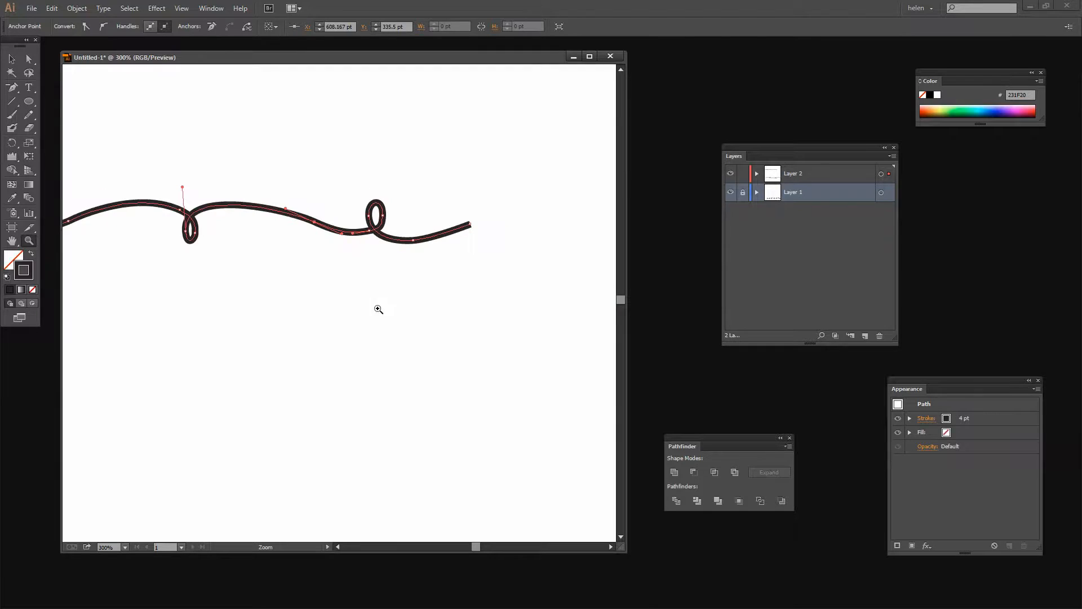
drag(213, 293, 465, 308)
drag(227, 343, 532, 366)
mouse_move(278, 379)
mouse_down()
mouse_move(489, 385)
mouse_move(462, 379)
mouse_up()
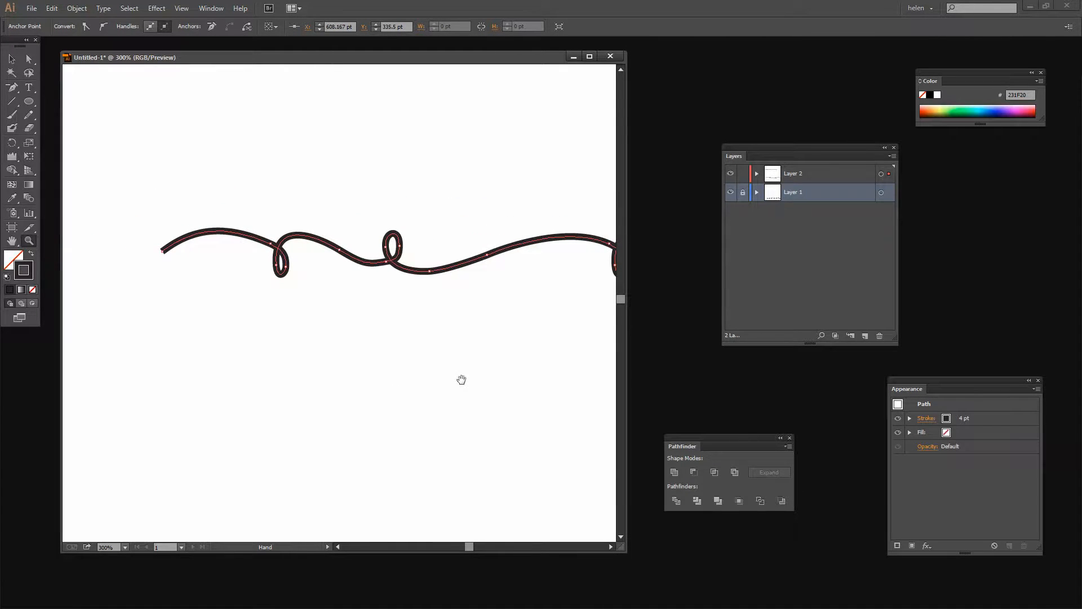
click(12, 58)
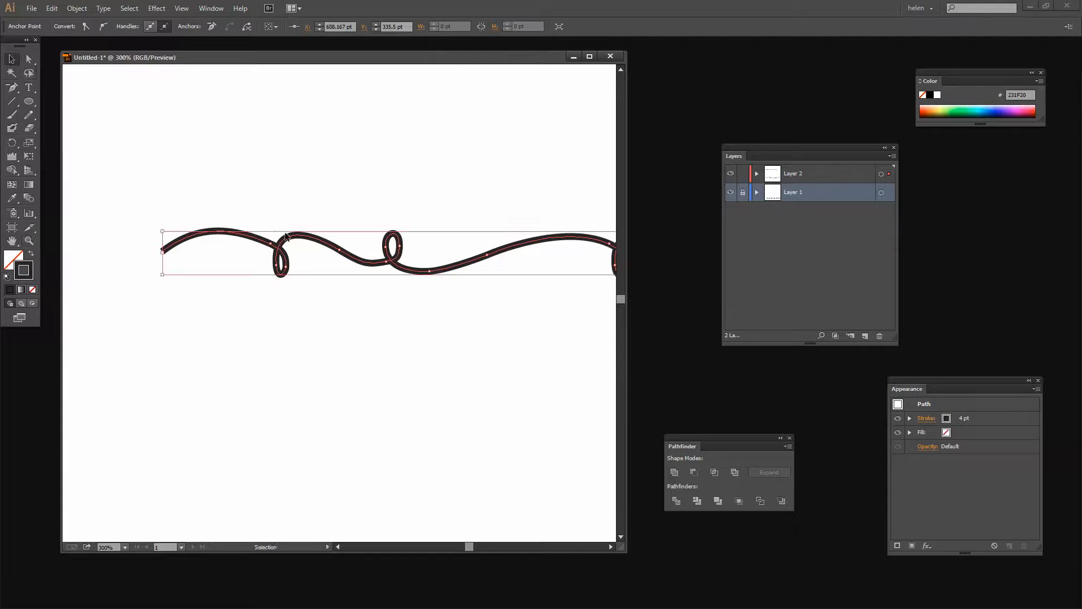
click(257, 221)
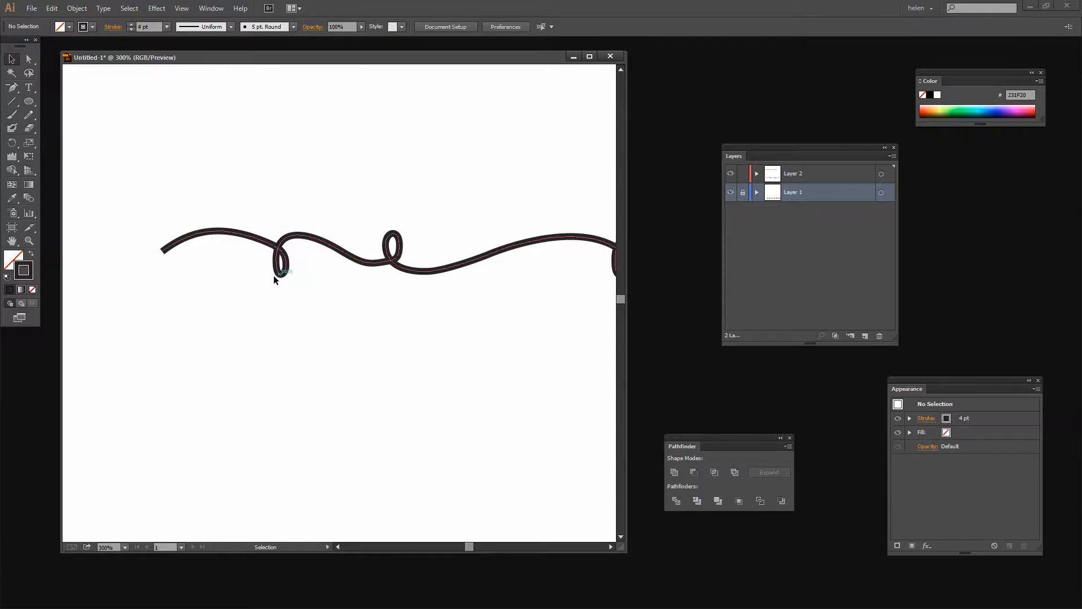
click(30, 59)
drag(126, 146, 333, 355)
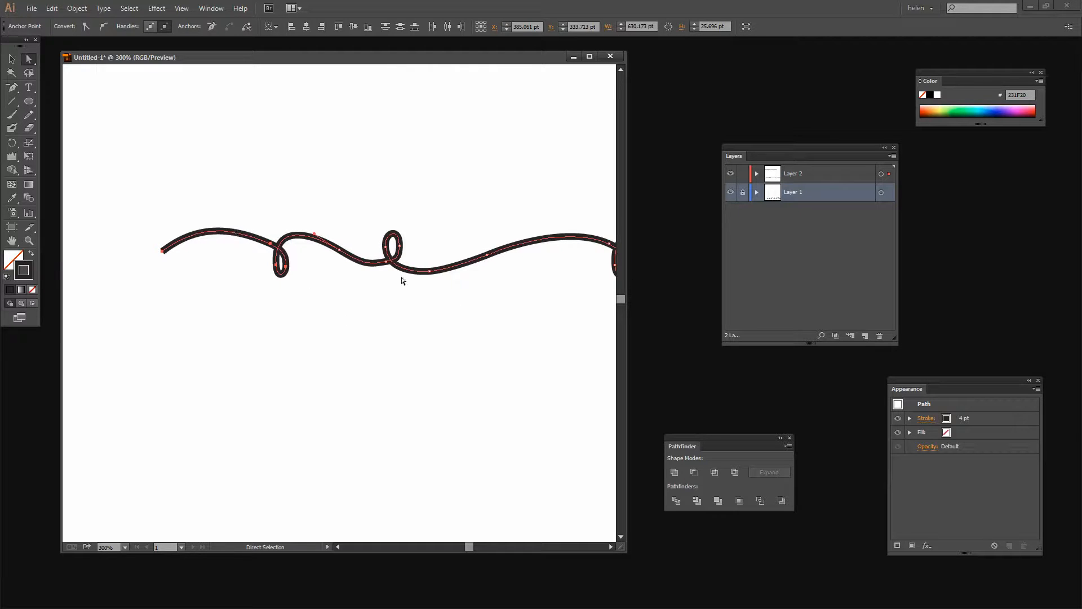
drag(297, 234, 250, 247)
Adjust the upper-left handle of the anchor between the first two loops to smooth the stretched curve
click(339, 248)
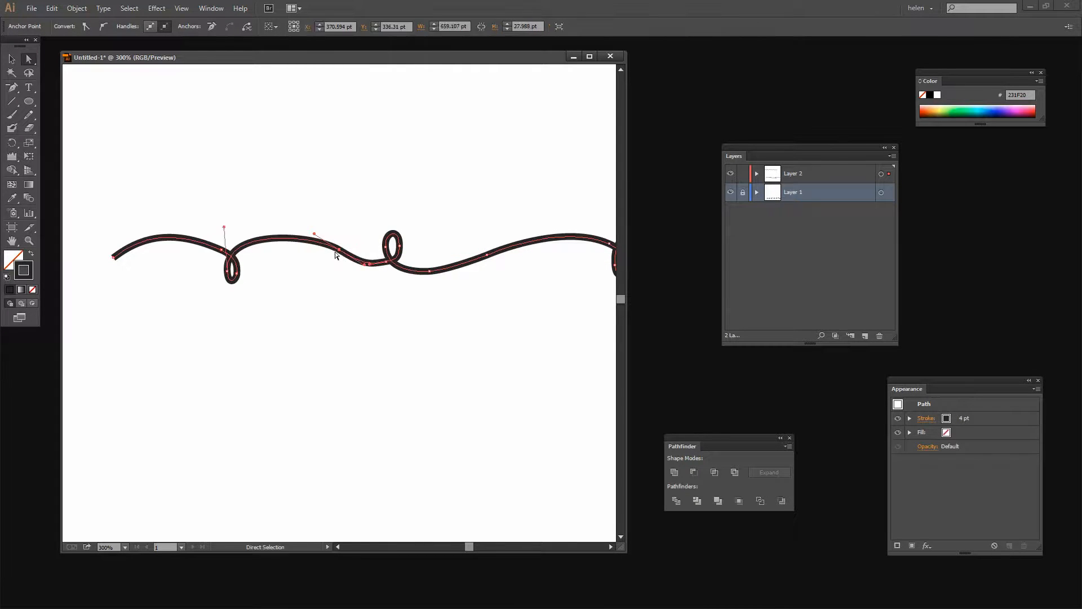
drag(313, 232, 308, 237)
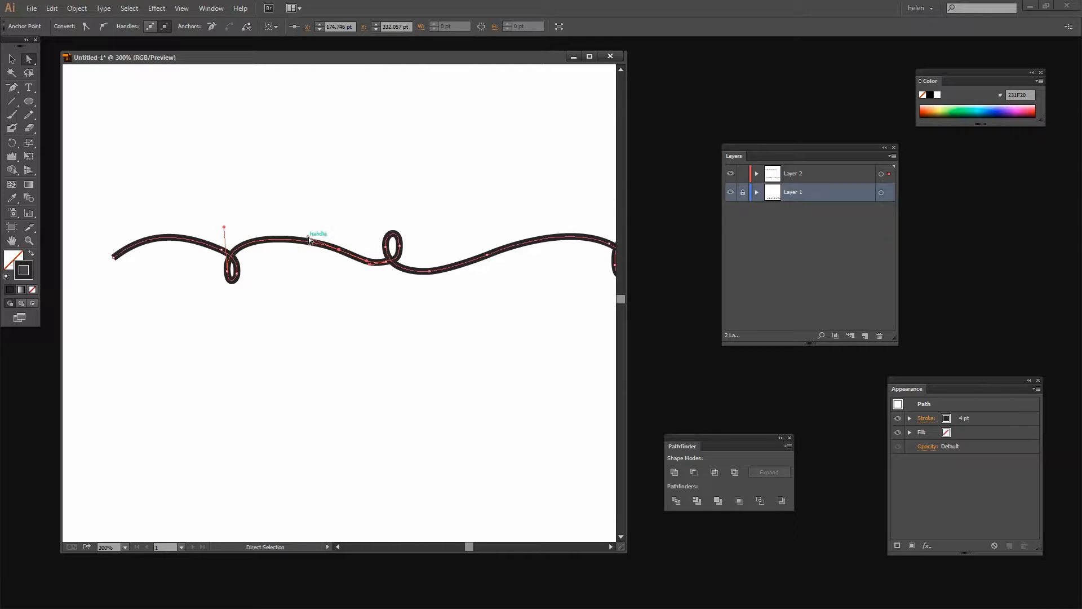
click(408, 322)
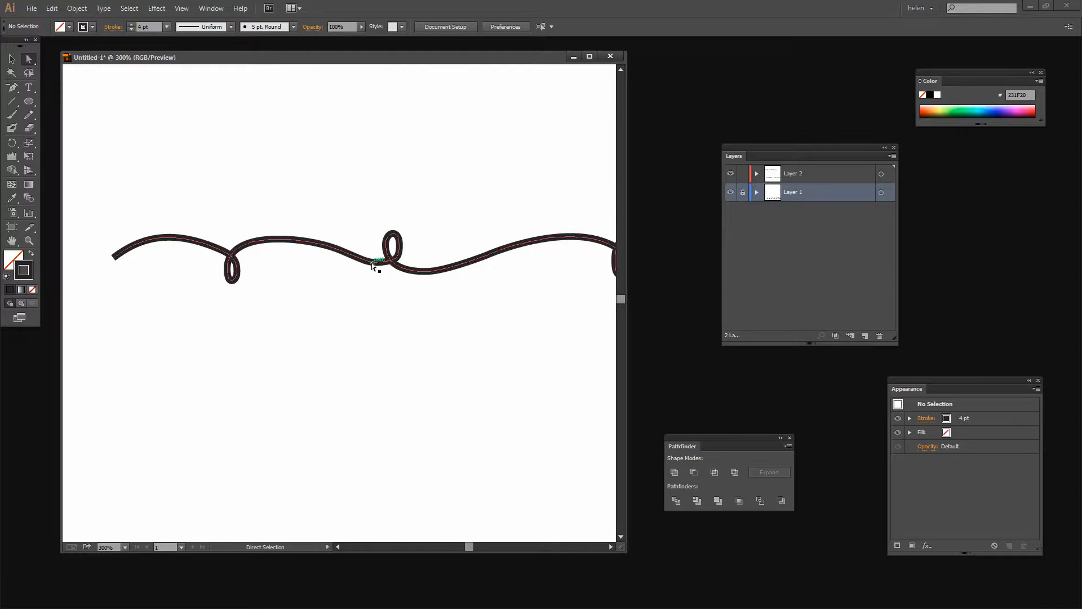
Move the anchor between the divider's first two loops down and right to about X 200 pt, Y 342 pt
click(337, 248)
click(338, 249)
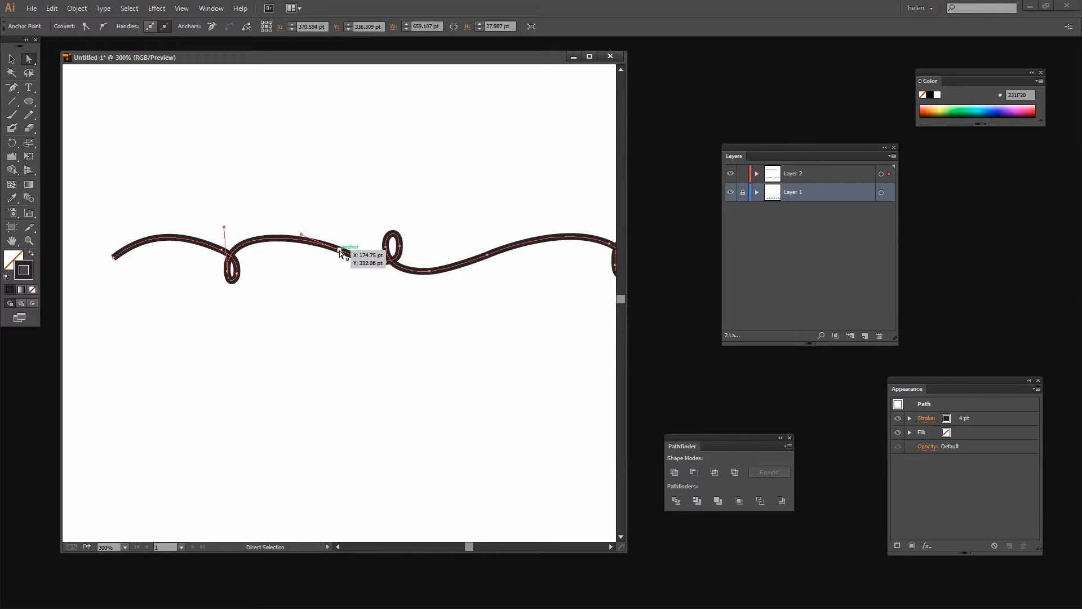
drag(340, 255, 382, 266)
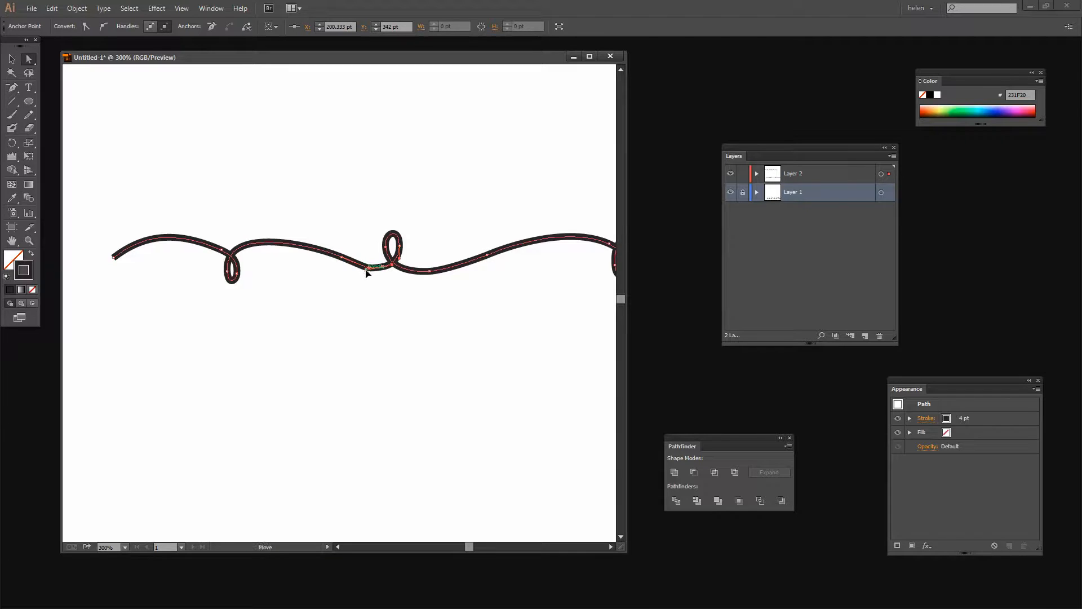
click(366, 271)
click(384, 287)
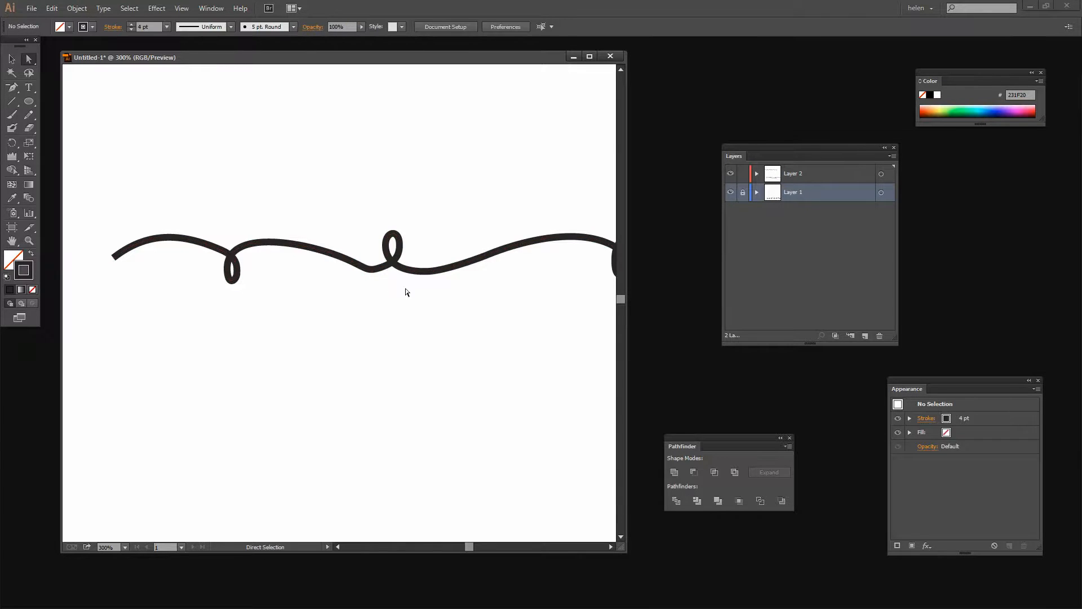
Adjust the upper-left handle of the moved anchor to smooth the curve leading into the second loop
click(369, 272)
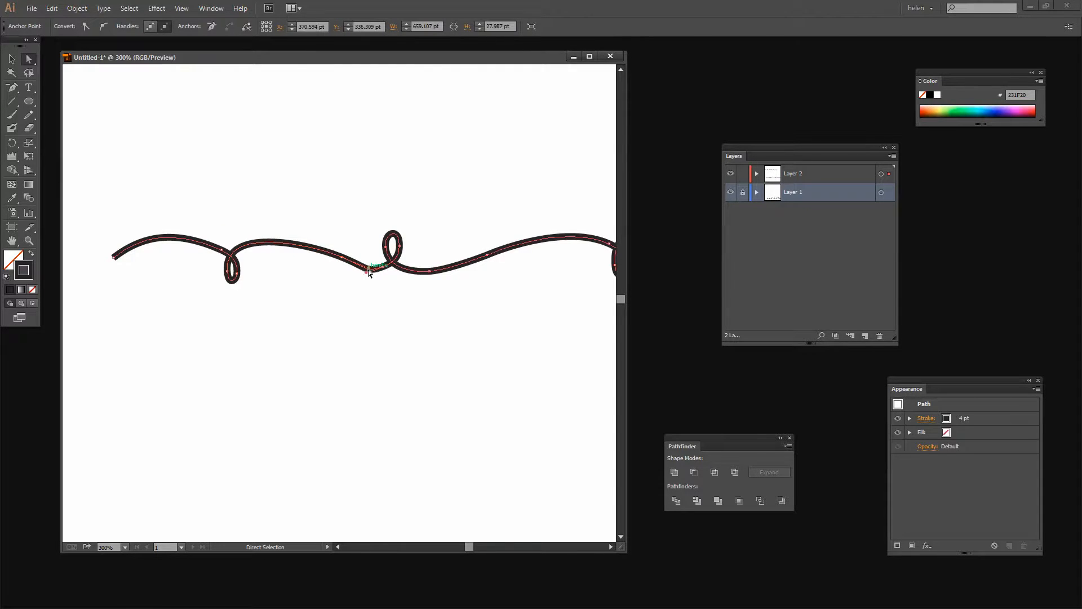
drag(342, 257, 335, 255)
click(424, 306)
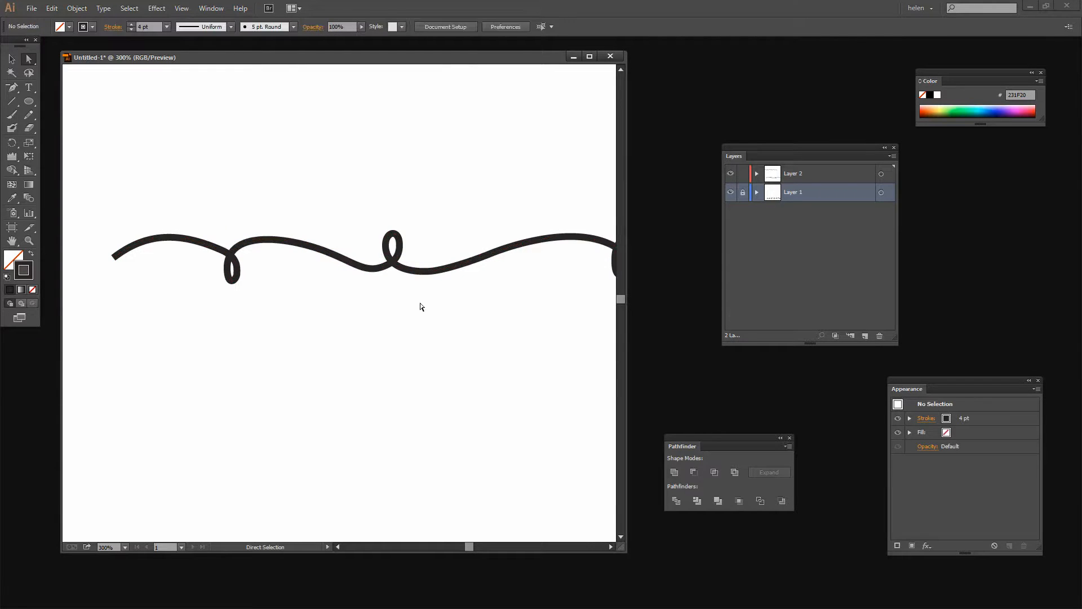
Shift the looped divider's last three loops and tail to the right, stretching the curve between the third and fourth loops
key(z)
alt+click(417, 303)
alt+click(417, 303)
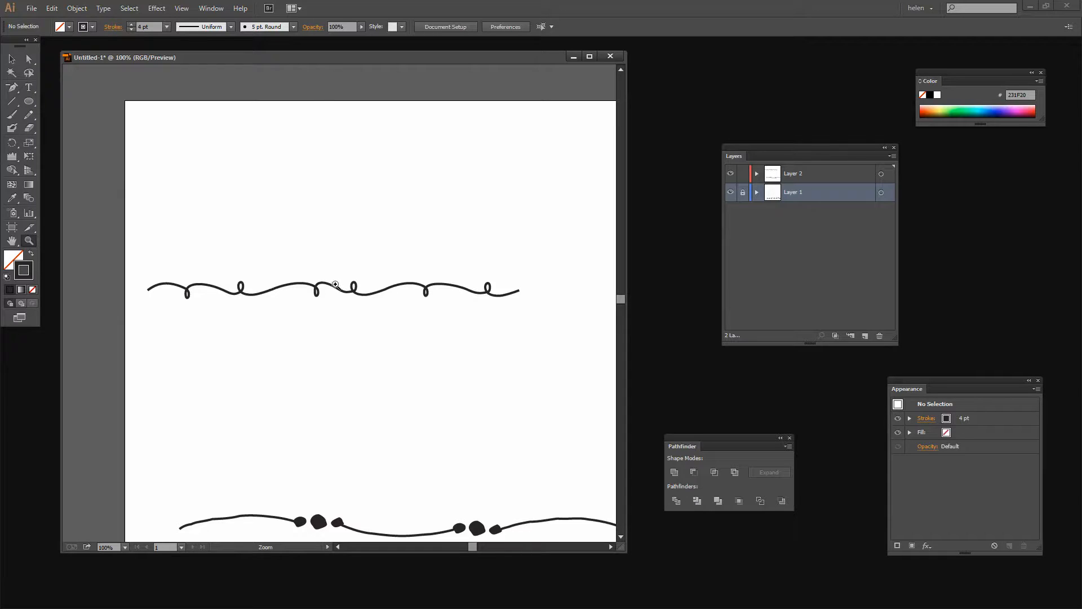
click(13, 60)
click(200, 285)
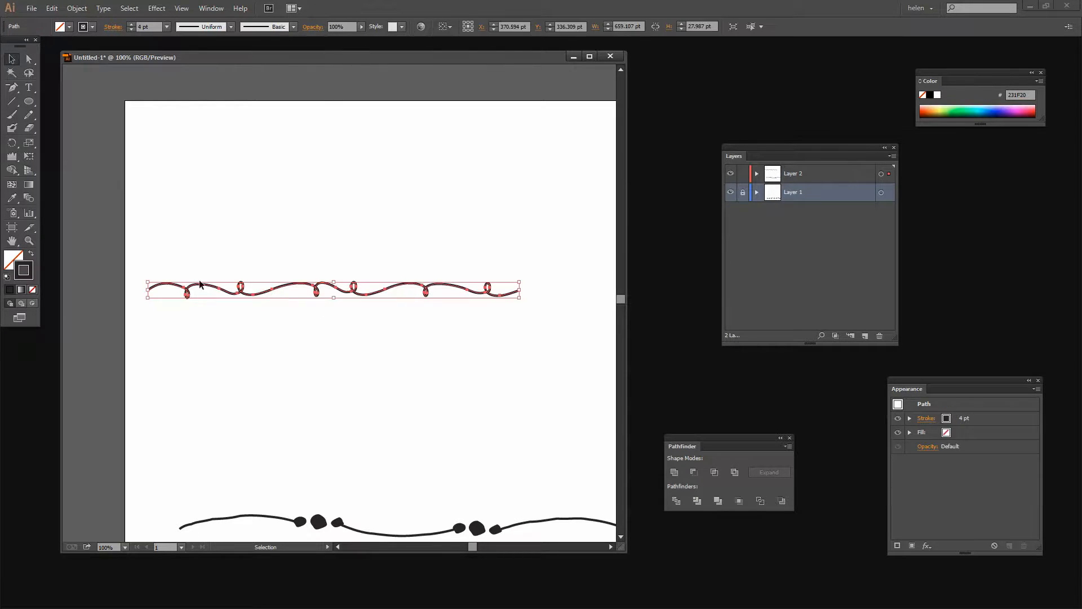
click(29, 58)
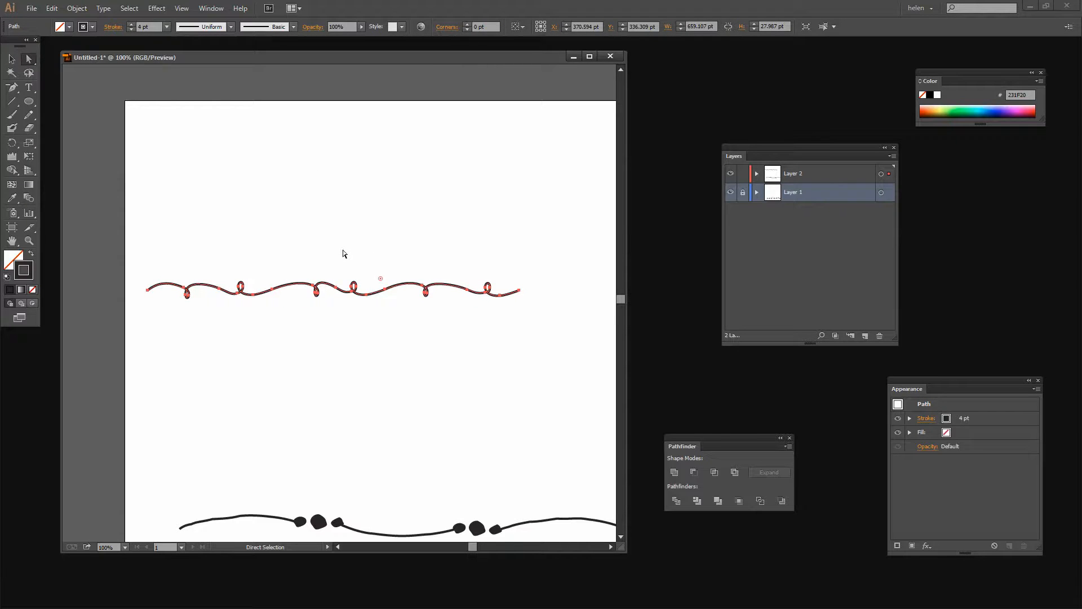
mouse_move(345, 254)
mouse_down()
mouse_move(367, 295)
mouse_move(544, 332)
mouse_up()
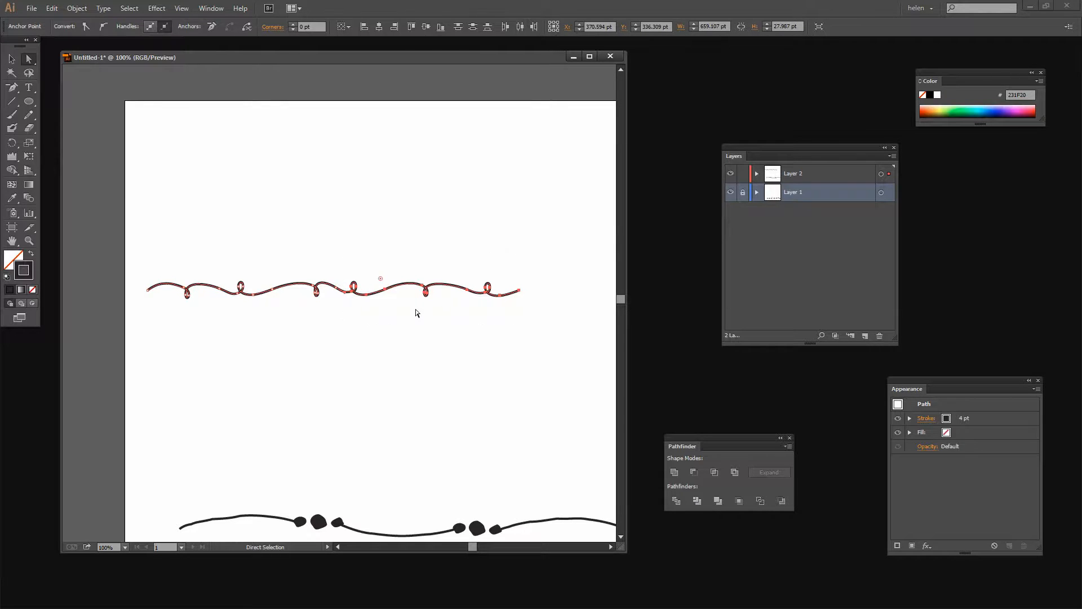
drag(399, 288, 418, 287)
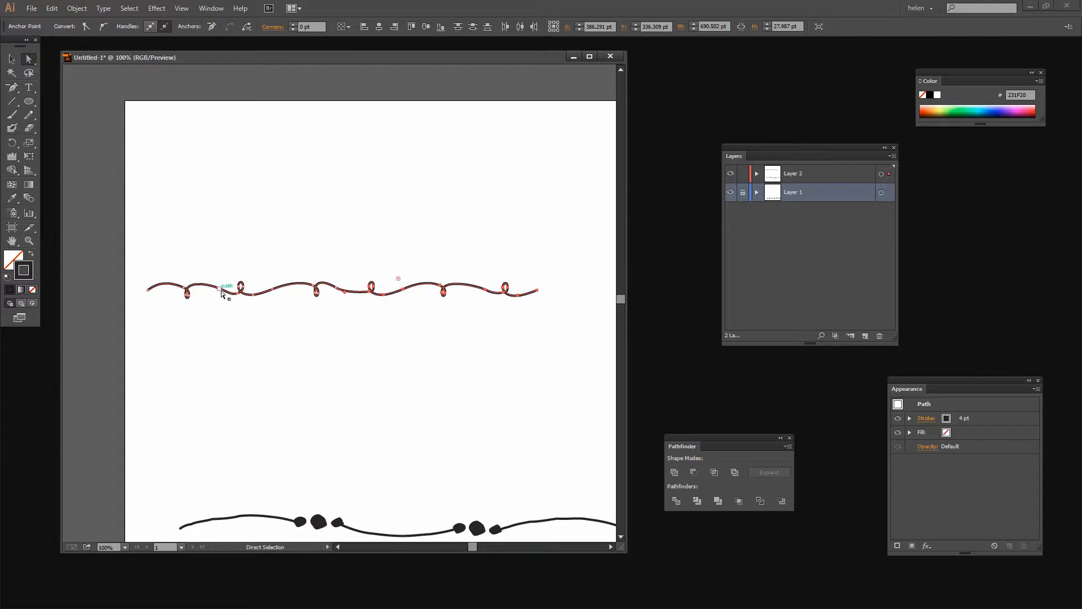
click(517, 341)
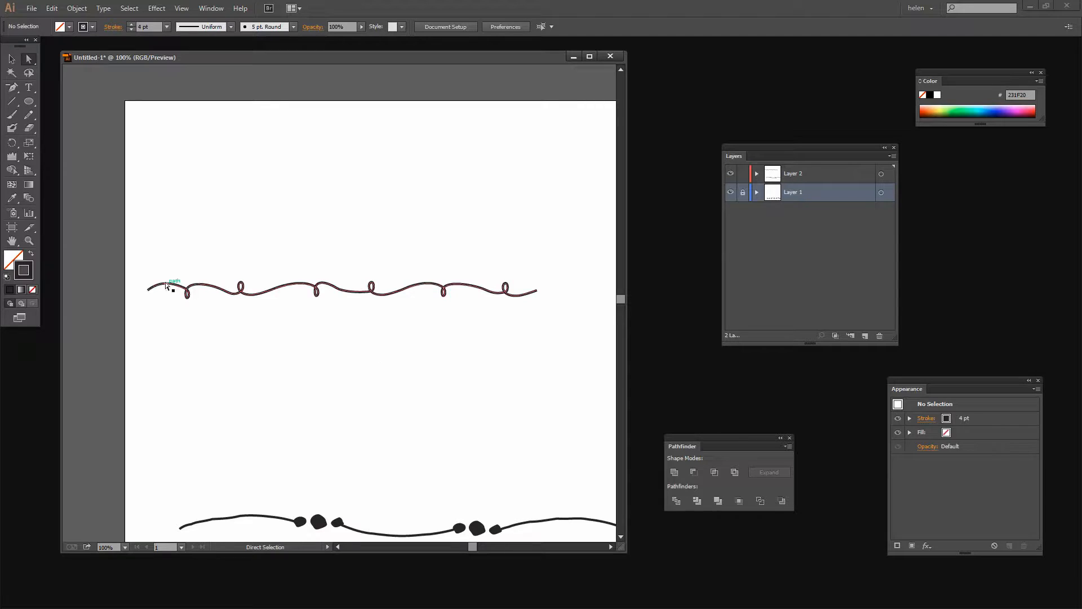
Move the whole looped divider down to just above the arc-and-blob divider, at about X 469 pt, Y 528 pt
click(12, 59)
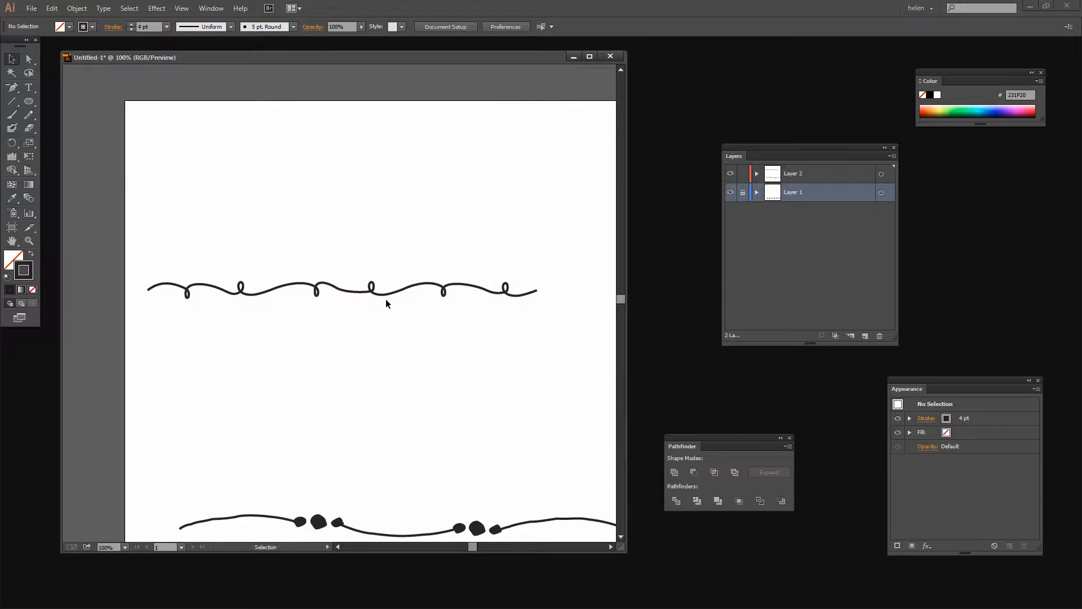
drag(391, 294, 440, 461)
click(478, 417)
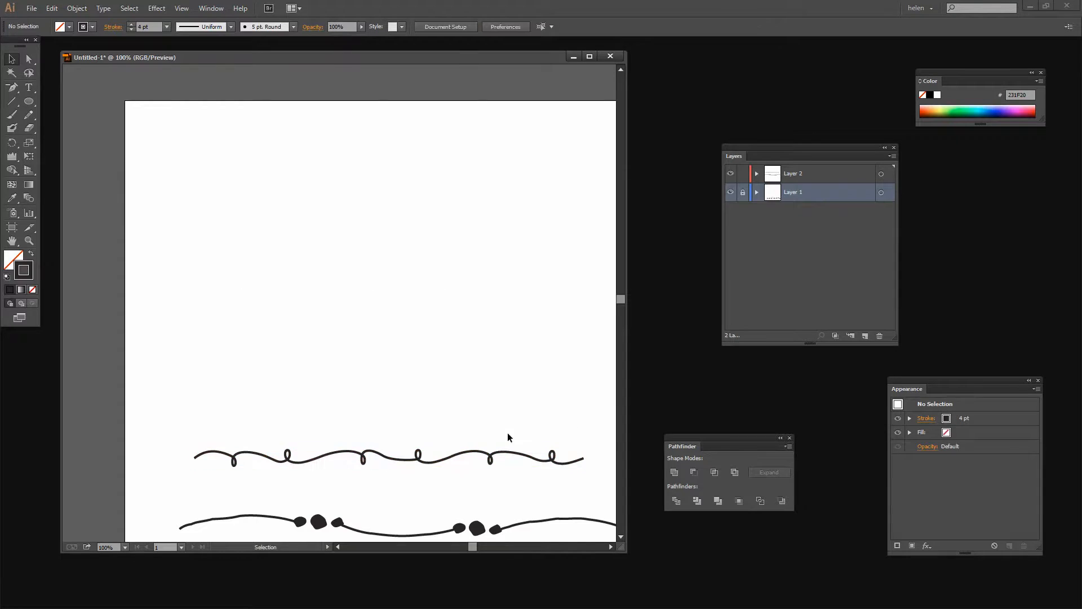
click(444, 459)
mouse_move(452, 455)
mouse_down()
mouse_move(457, 401)
mouse_move(445, 470)
mouse_move(446, 451)
mouse_up()
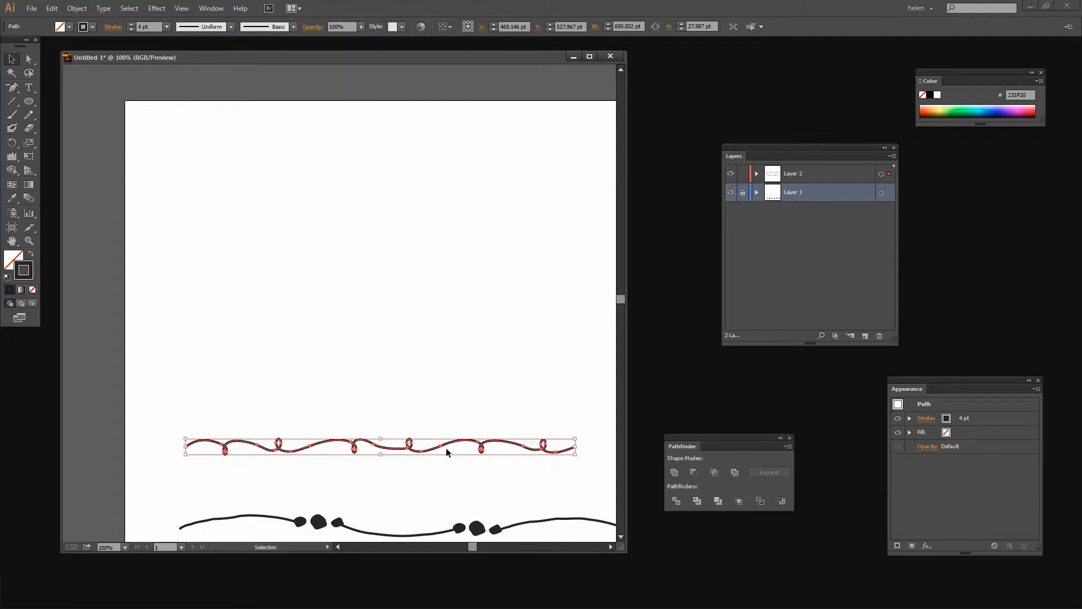
click(520, 371)
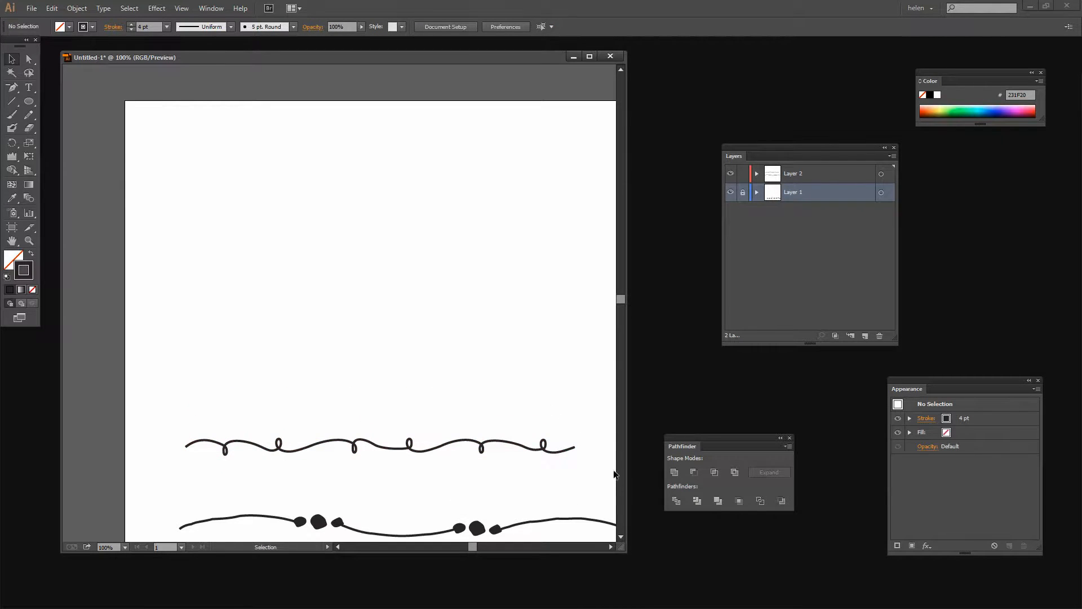
Create a new layer, Layer 3, and move the looped path out of Layer 2 into it
scroll(575, 439, down, 5)
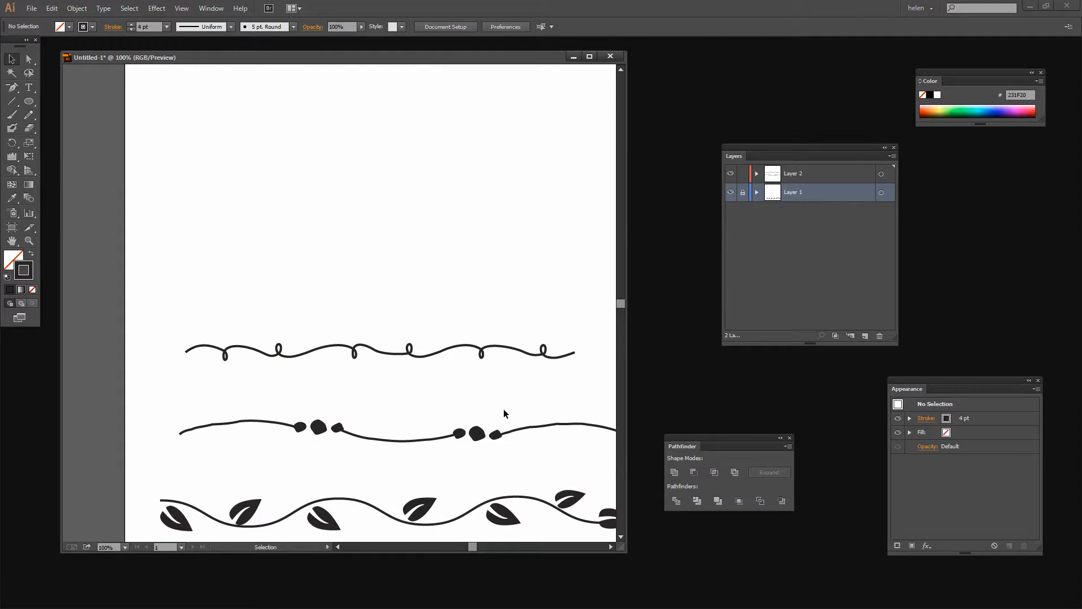
scroll(502, 410, down, 1)
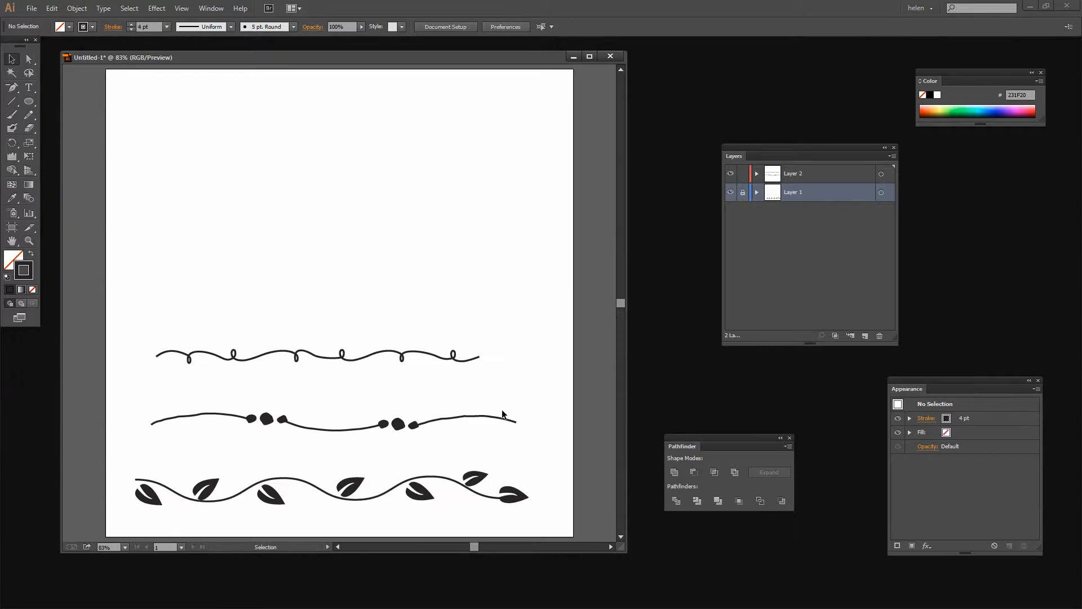
click(757, 173)
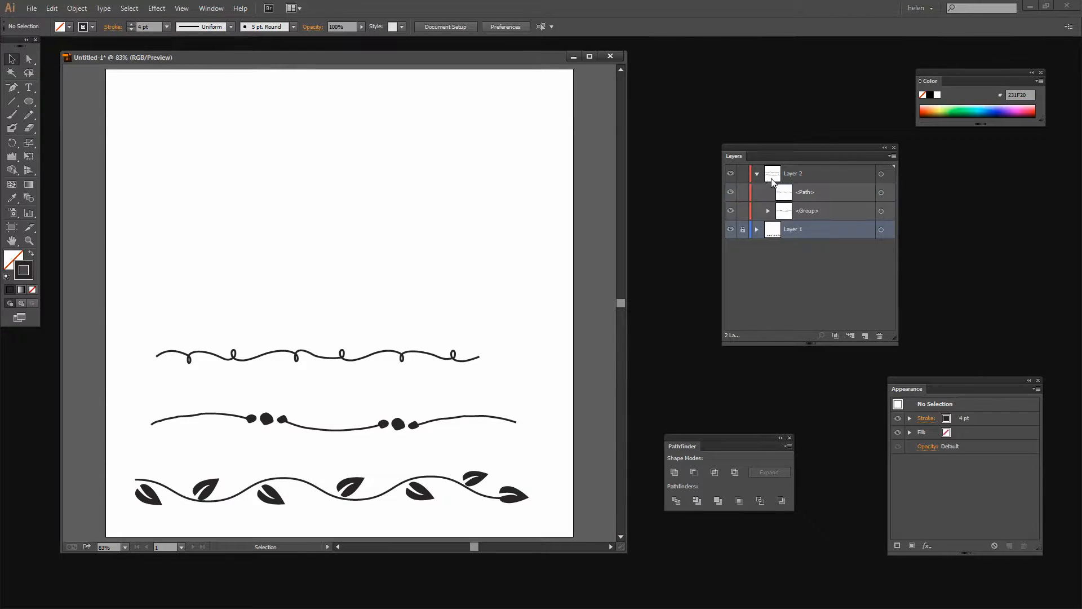
click(865, 335)
drag(798, 213, 795, 174)
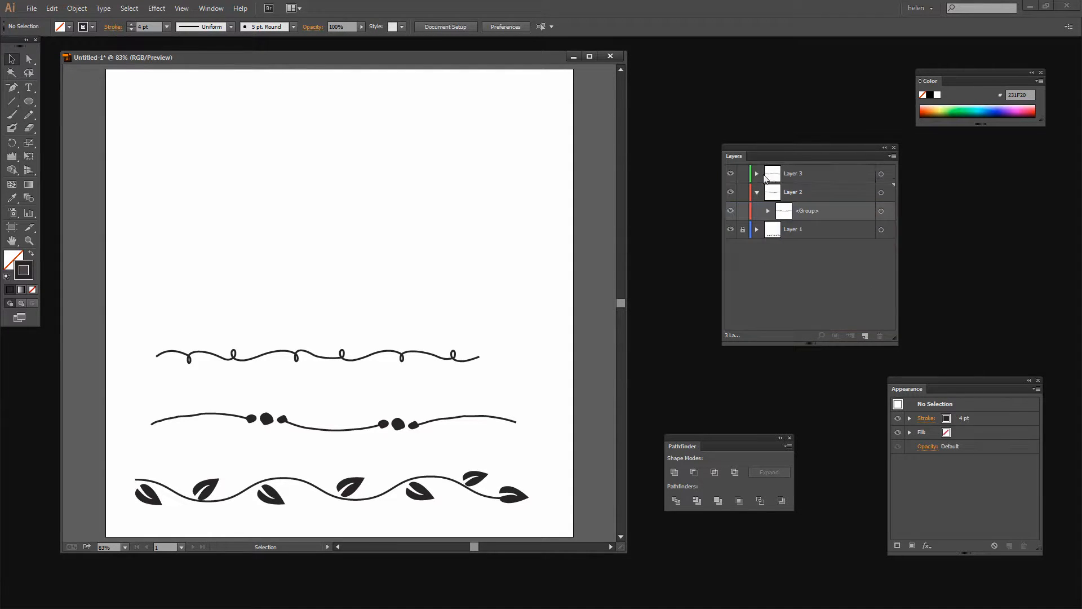
click(757, 192)
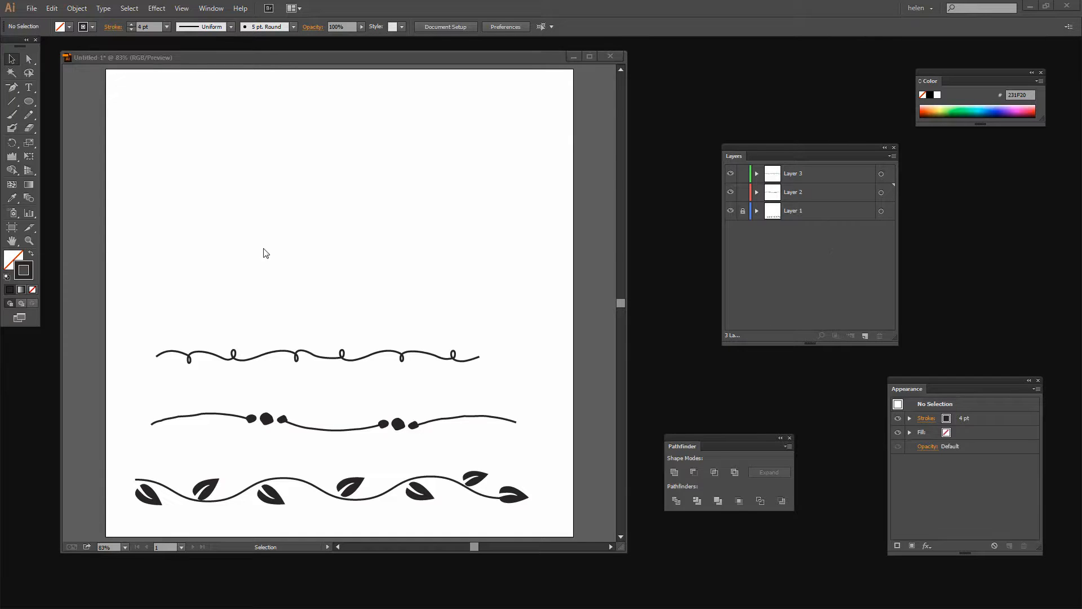
Draw a nearly horizontal line segment about 317 pt long in the empty area above the looped divider
click(11, 102)
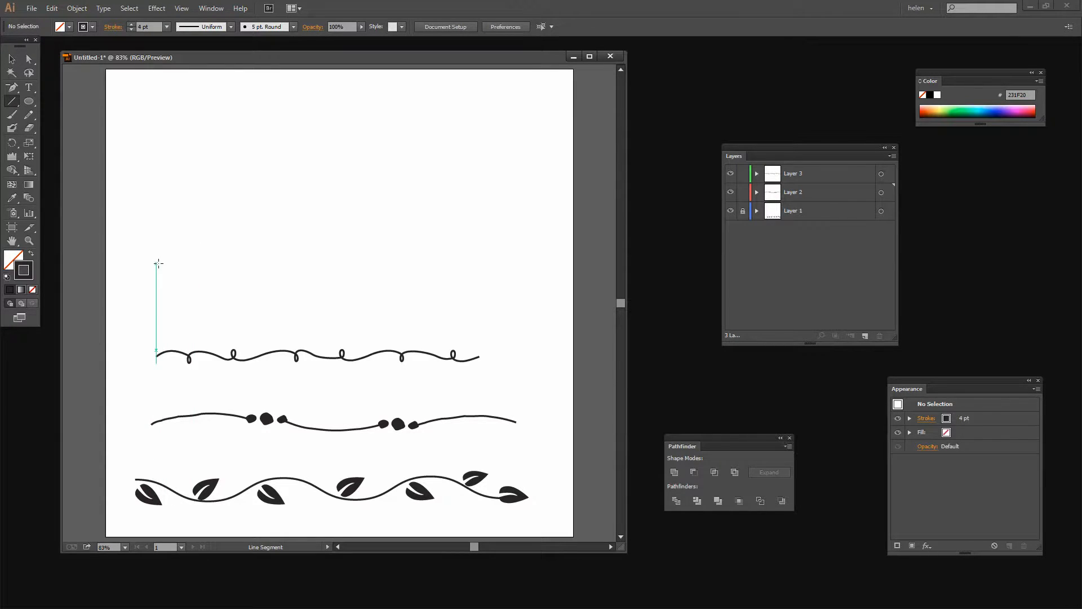
drag(157, 263, 305, 259)
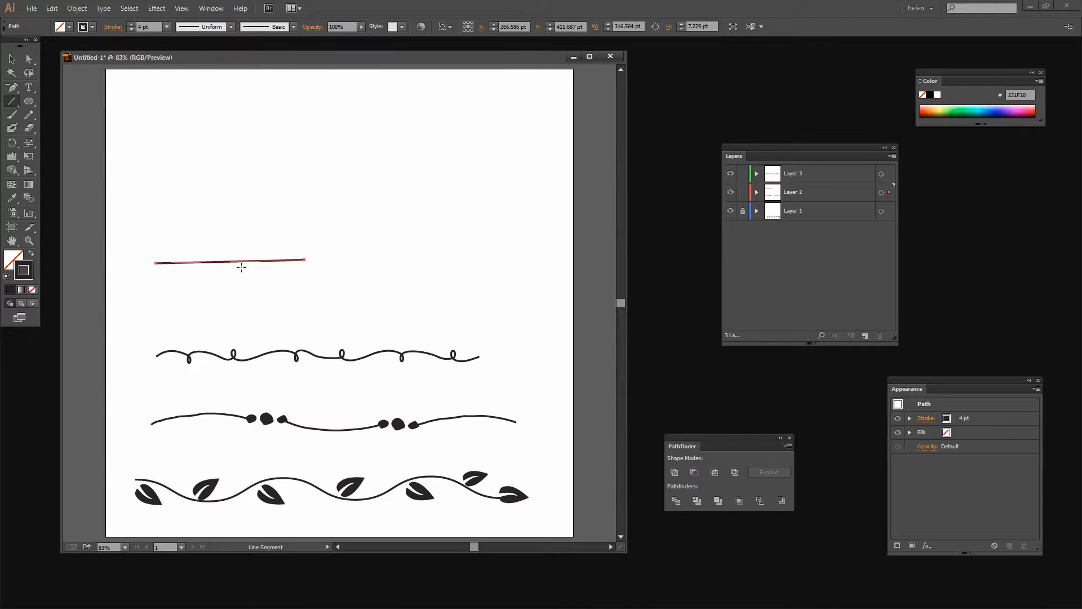
Apply a Zig Zag effect to the line with 10 pt absolute size, 1 ridge per segment and smooth points
click(157, 8)
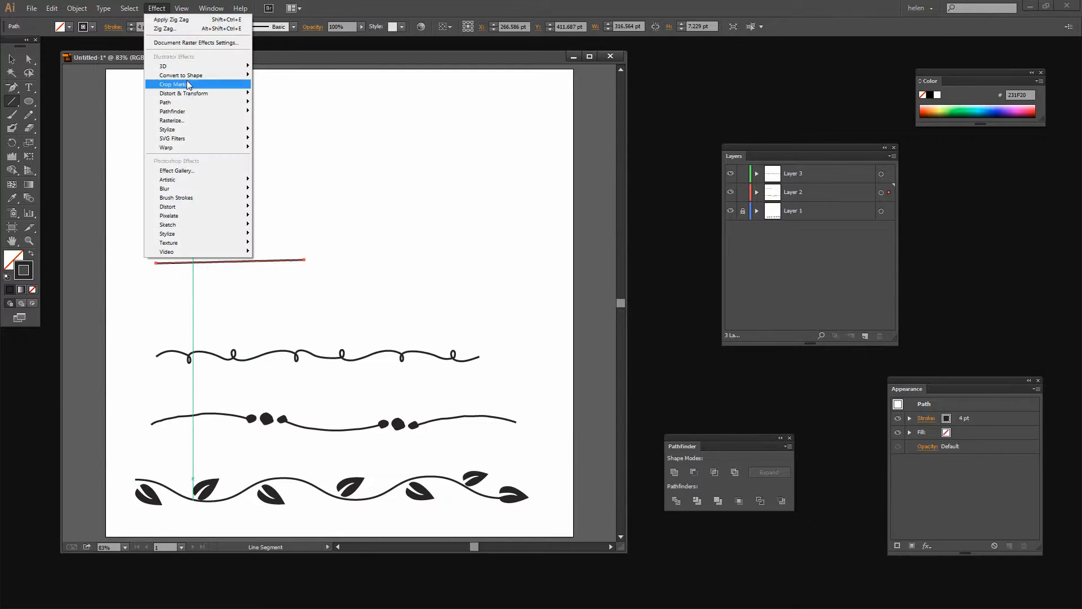
mouse_move(185, 96)
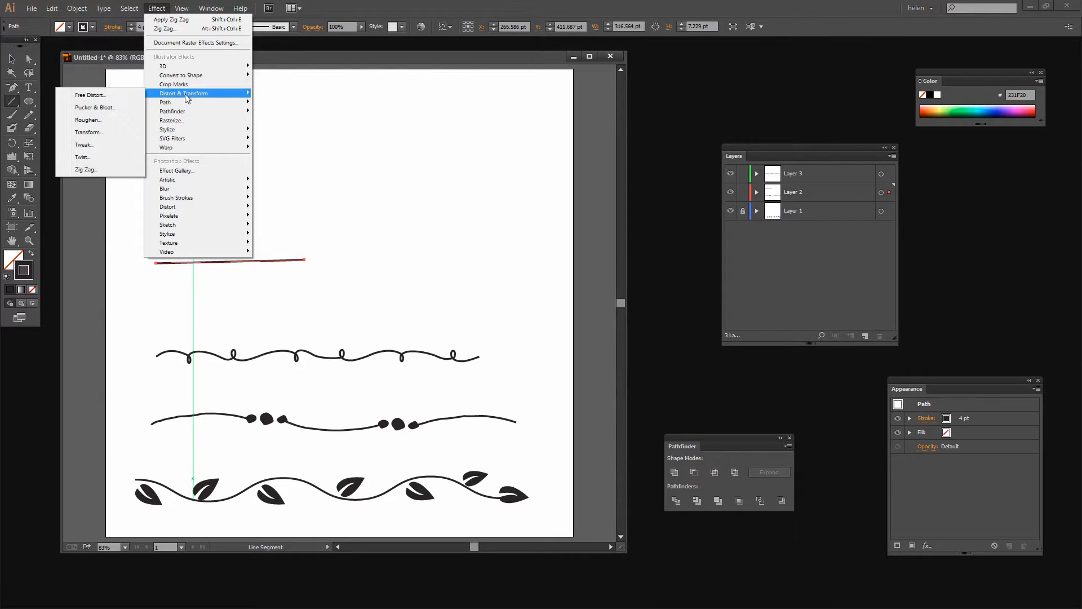
click(85, 169)
drag(267, 214, 490, 96)
click(399, 230)
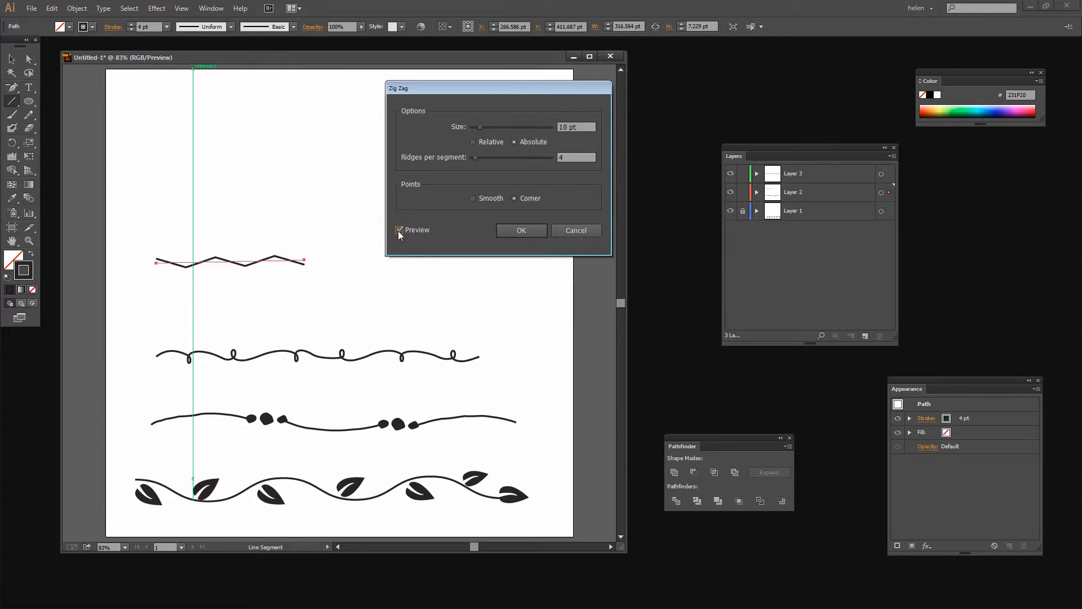
click(472, 198)
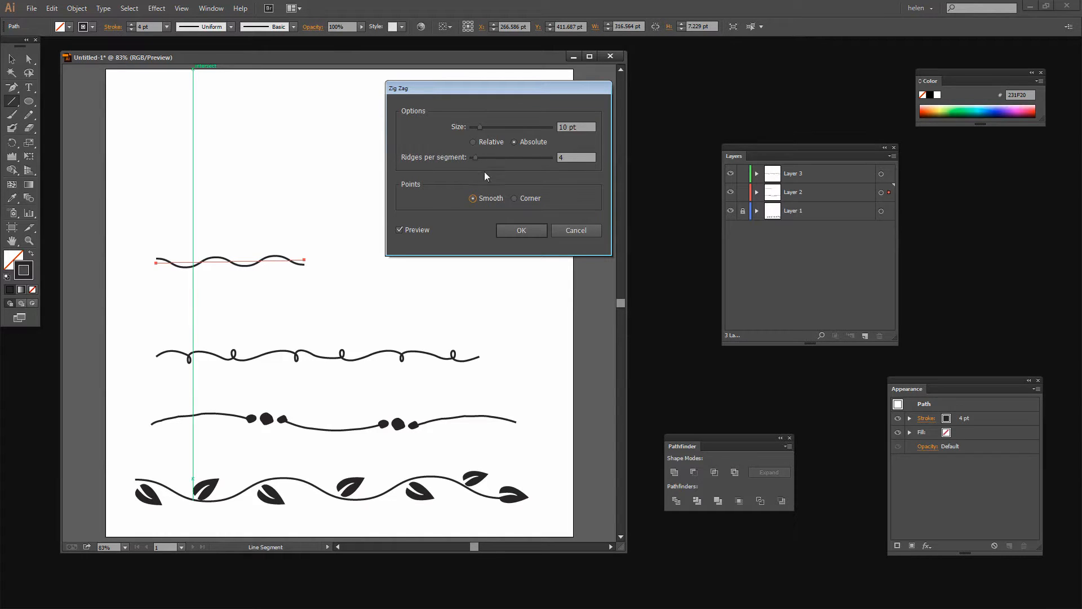
drag(590, 158, 555, 157)
text(2)
key(Tab)
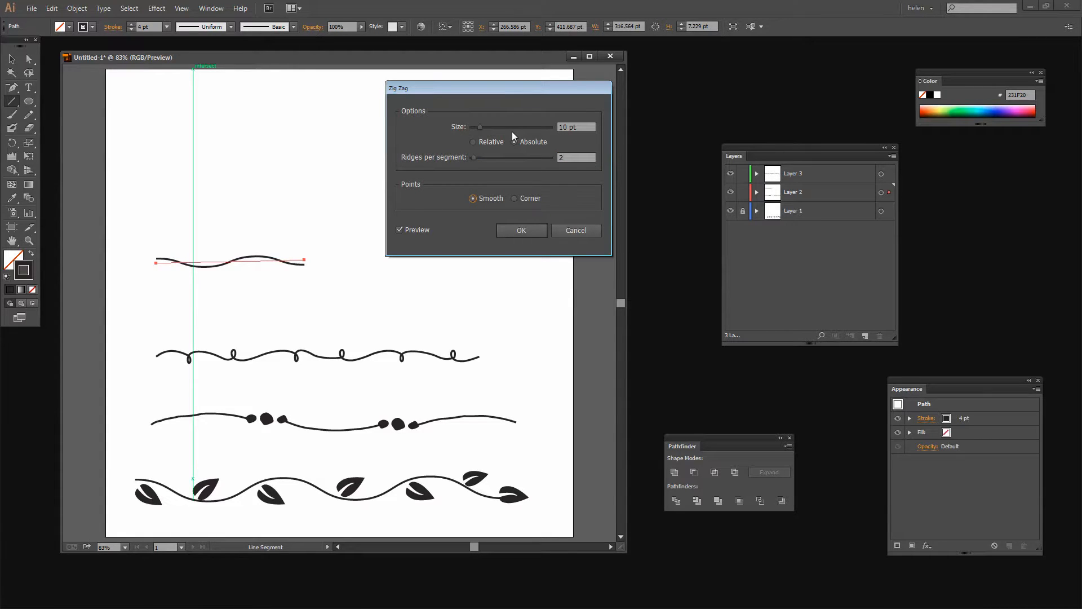
drag(572, 159, 543, 157)
text(1)
key(Tab)
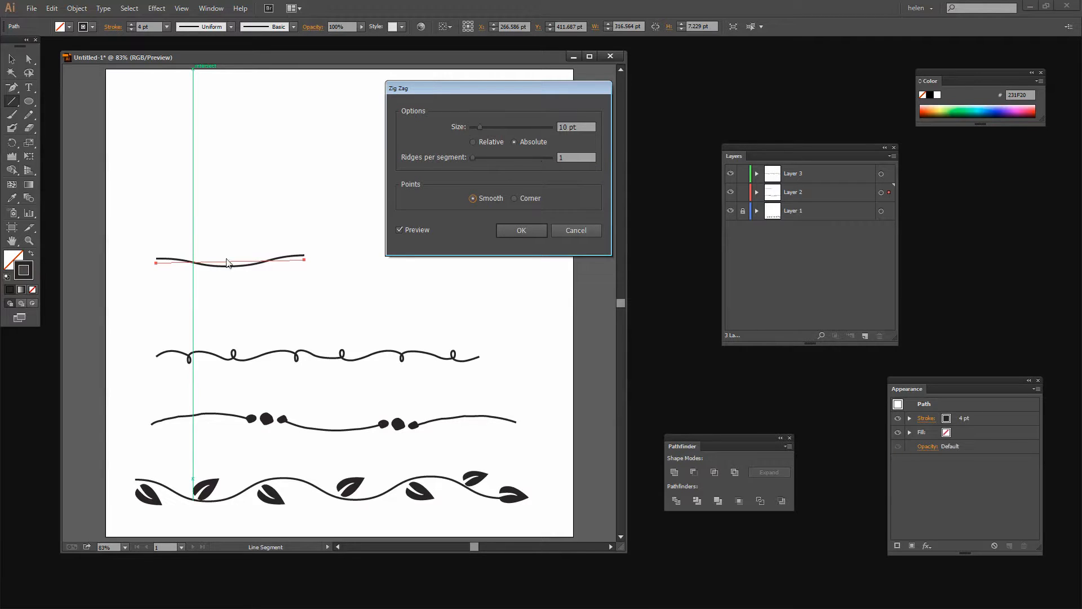
click(532, 230)
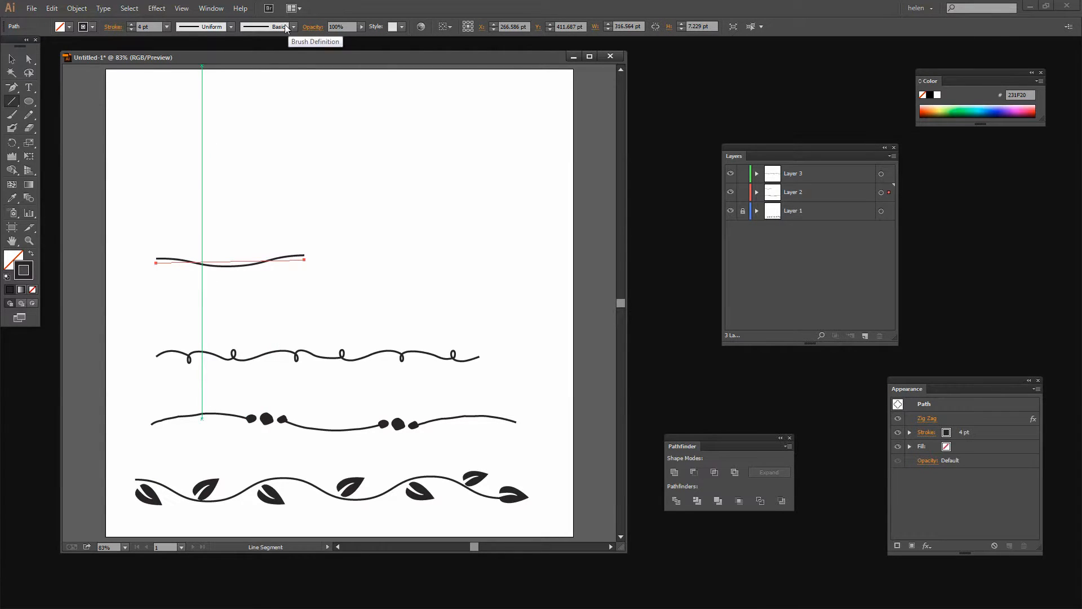
Give the wavy line the triangular width profile that tapers to its right end and set its stroke weight to 21 pt
click(230, 27)
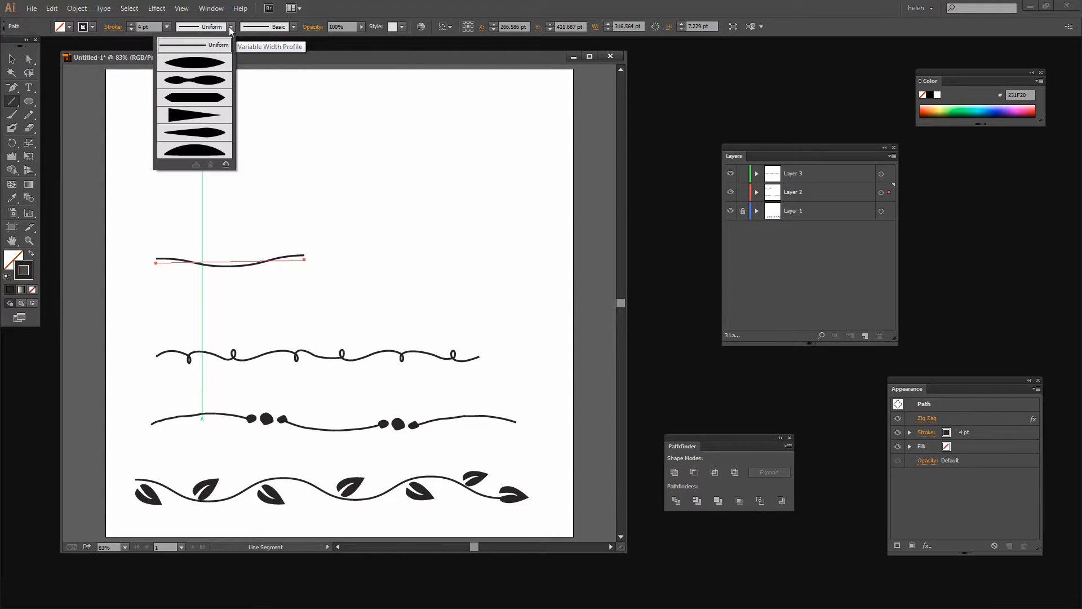
click(176, 116)
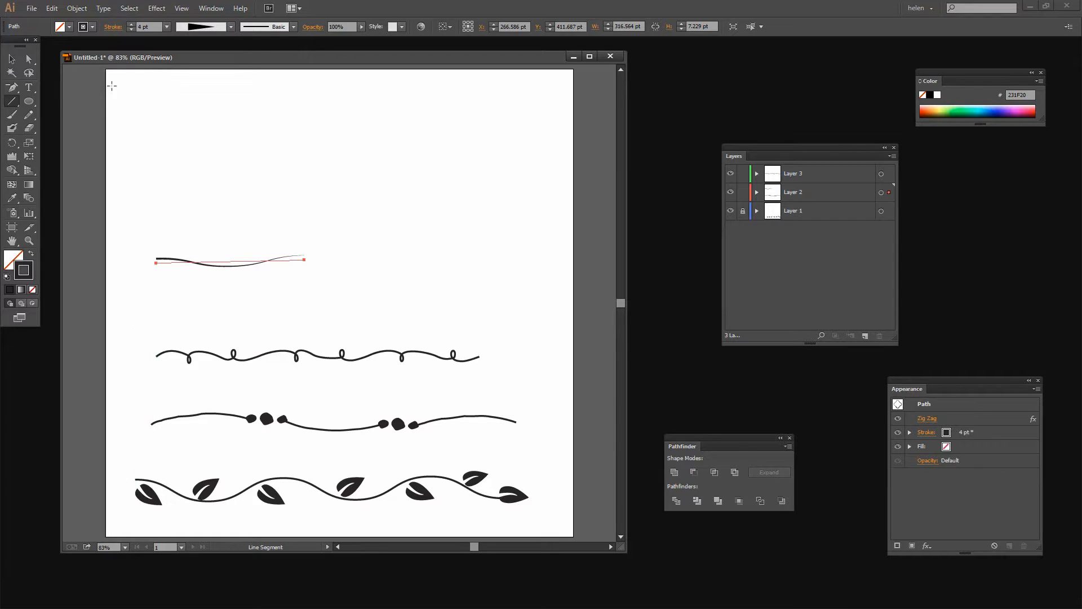
click(130, 24)
click(131, 25)
click(130, 24)
click(130, 24)
click(130, 24)
click(130, 24)
click(130, 25)
click(130, 24)
click(130, 25)
click(130, 24)
click(130, 25)
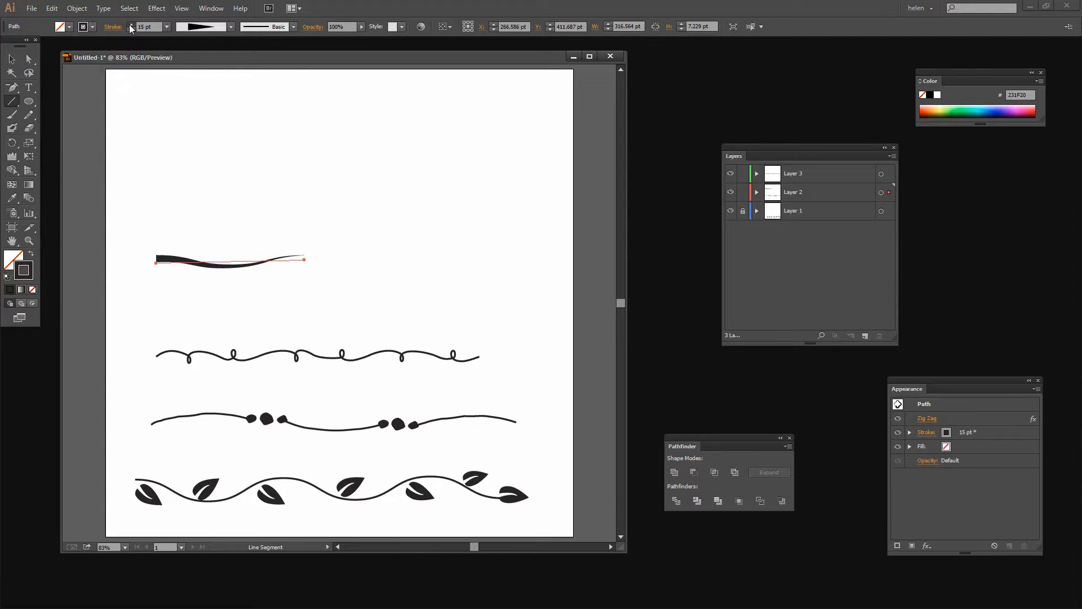
click(131, 25)
click(131, 25)
click(130, 25)
click(130, 25)
click(130, 25)
click(130, 24)
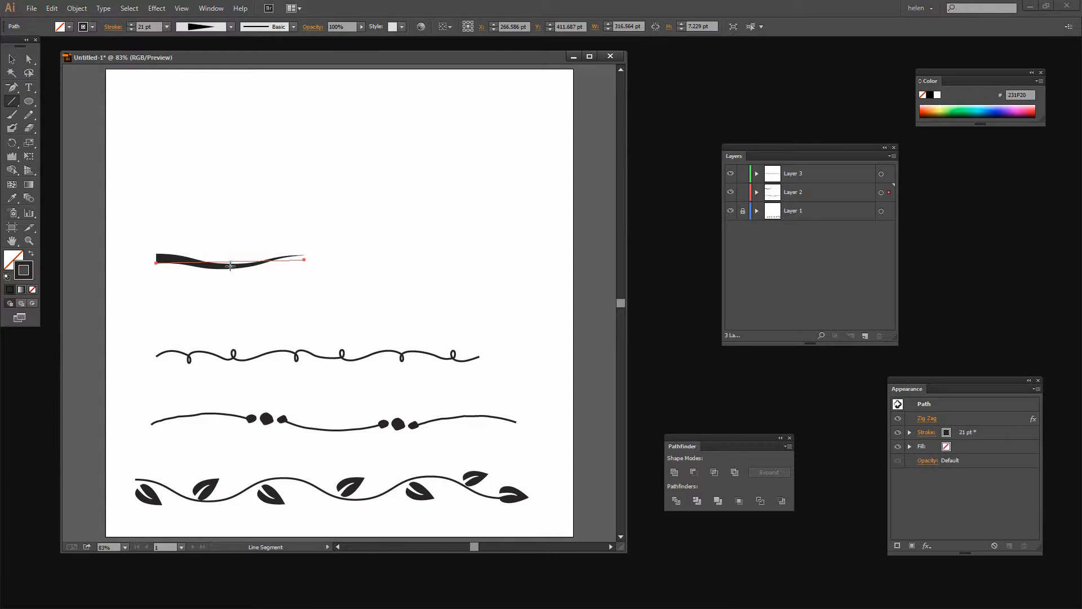
Move the tapered wavy line to the right side of the artboard, above the looped divider's right end
key(v)
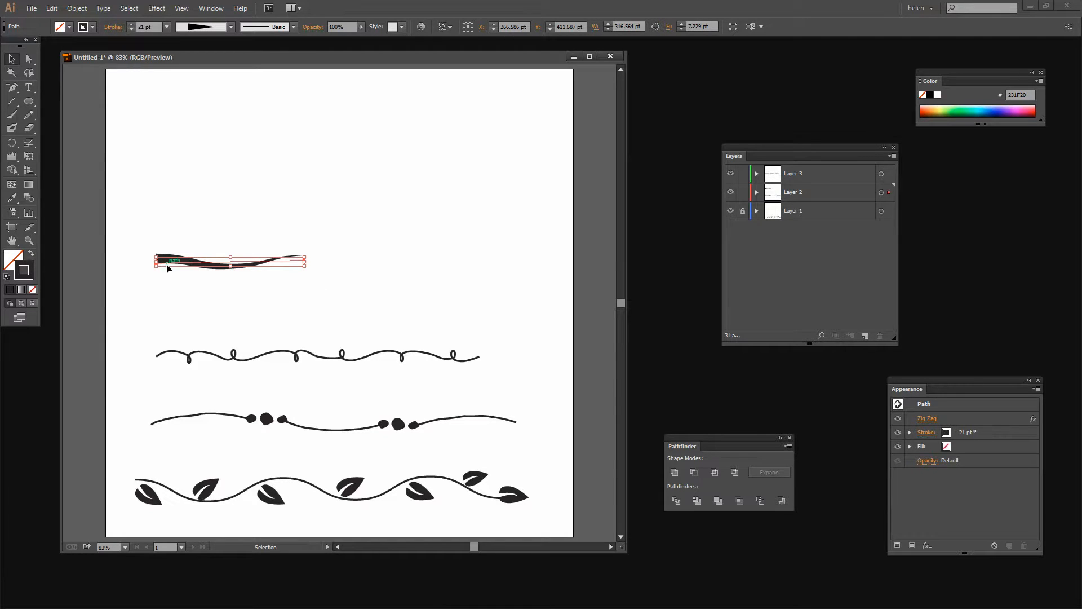
mouse_move(188, 262)
mouse_down()
mouse_move(411, 279)
mouse_move(403, 264)
mouse_up()
click(441, 276)
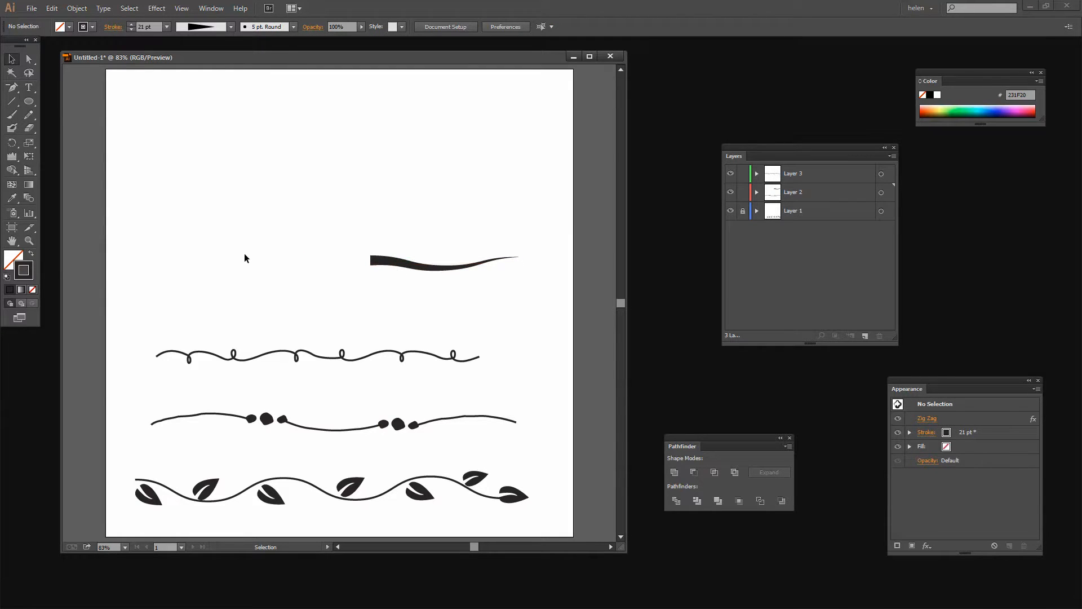
Place a copy of the tapered wavy line to its left, at about the same height
click(423, 267)
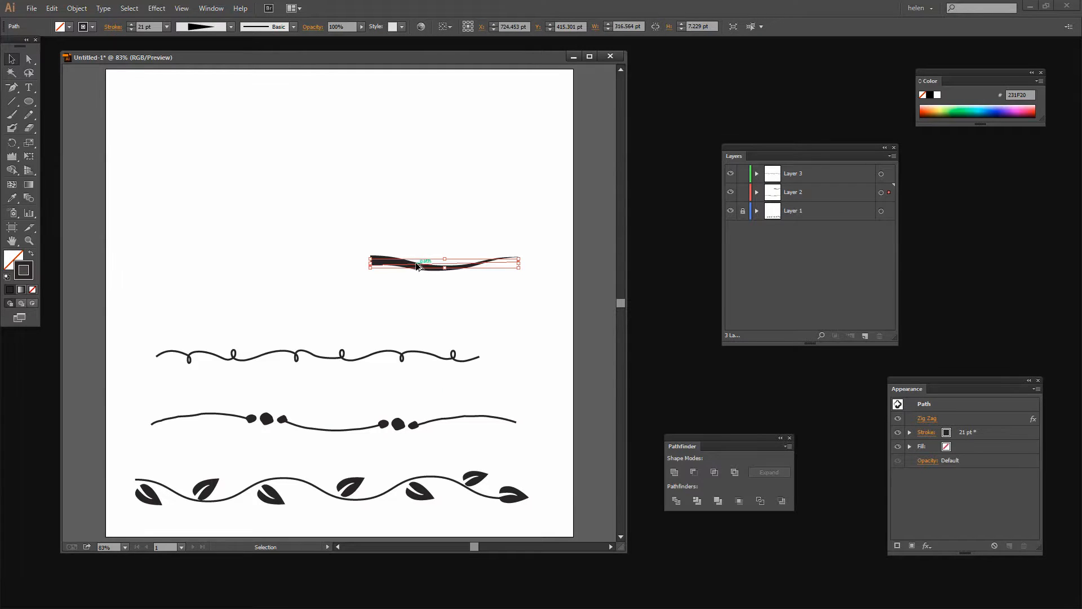
mouse_move(416, 264)
mouse_down()
mouse_move(260, 243)
mouse_move(231, 259)
mouse_up()
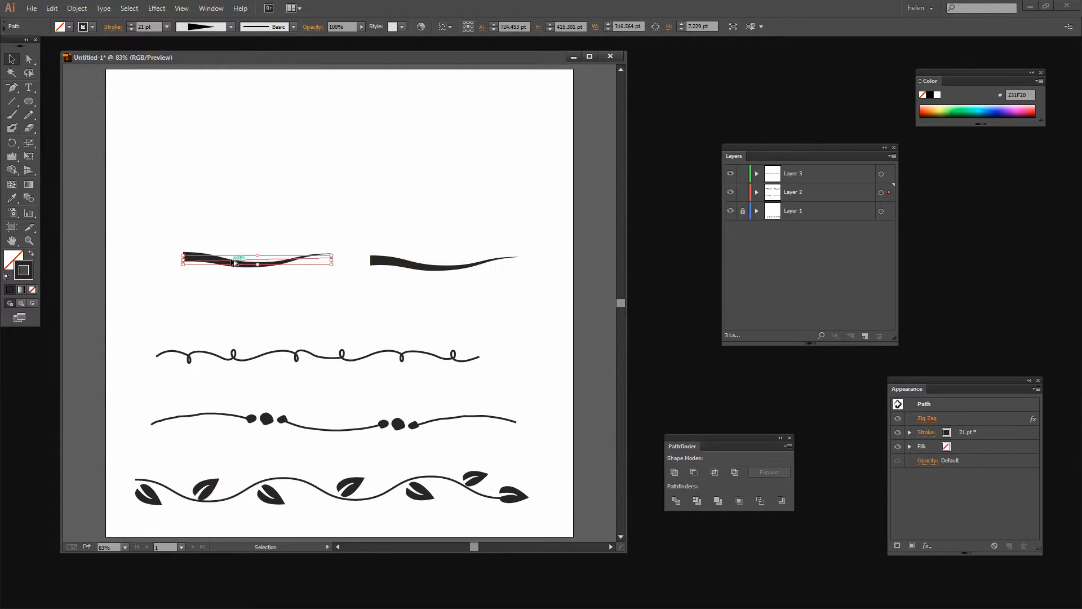
click(306, 293)
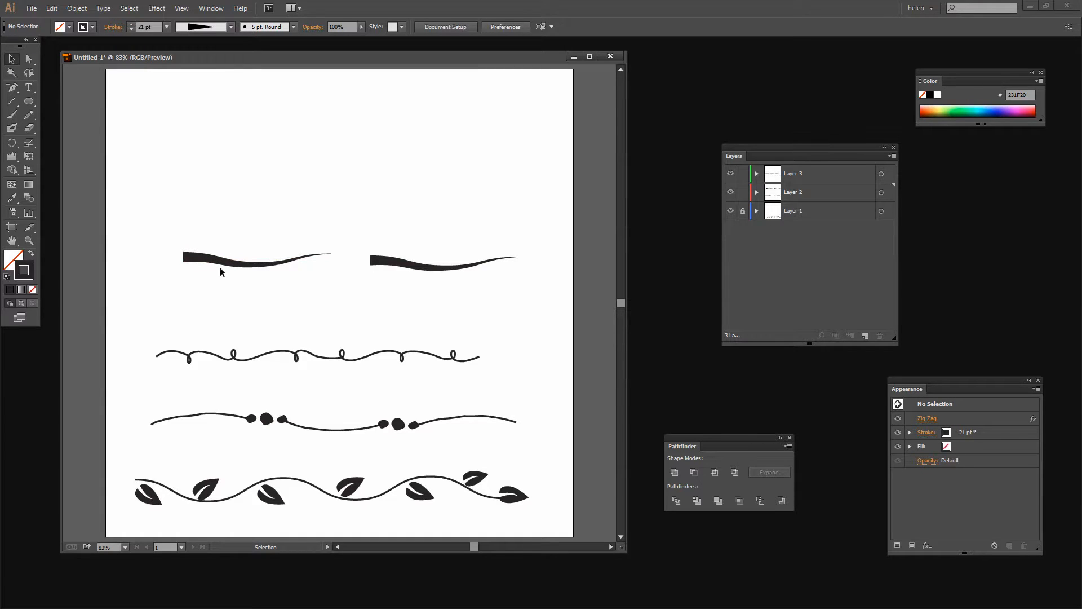
Reverse the left copy's path direction with the Pen tool so that it tapers to its left end
click(231, 27)
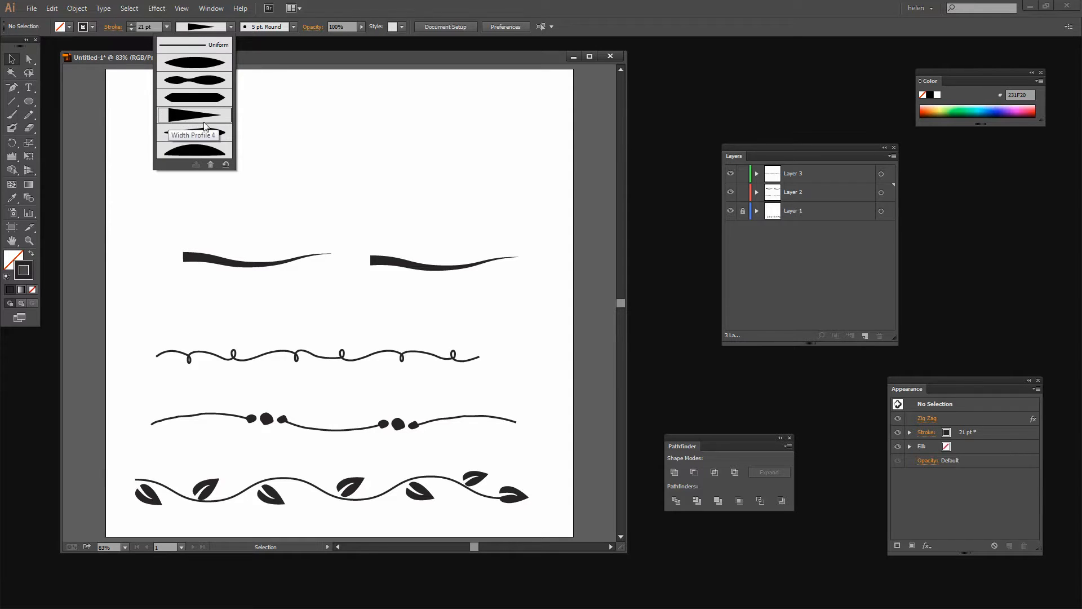
click(250, 262)
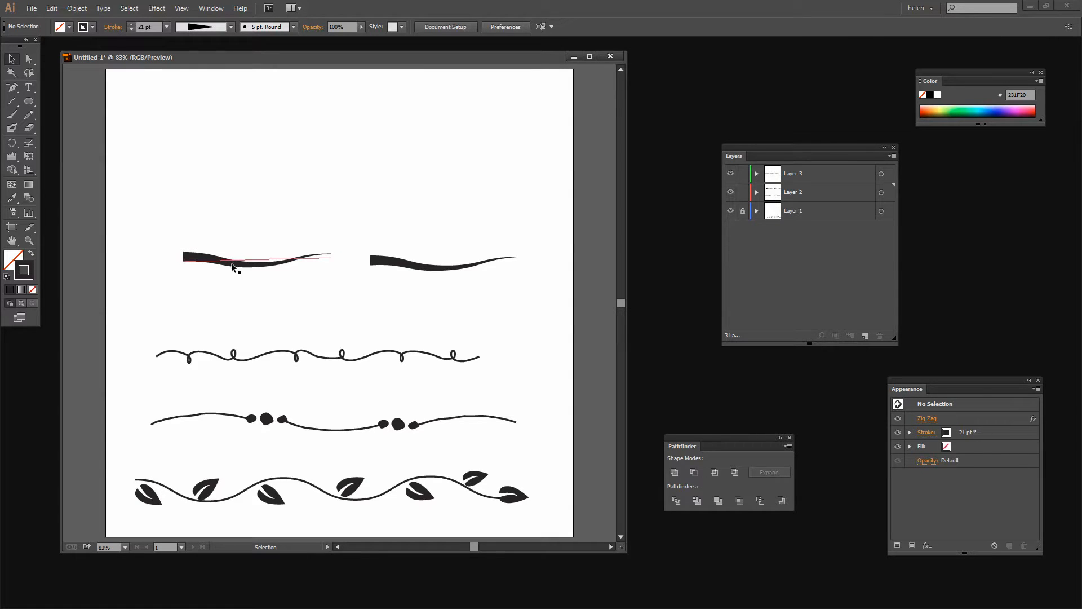
click(247, 263)
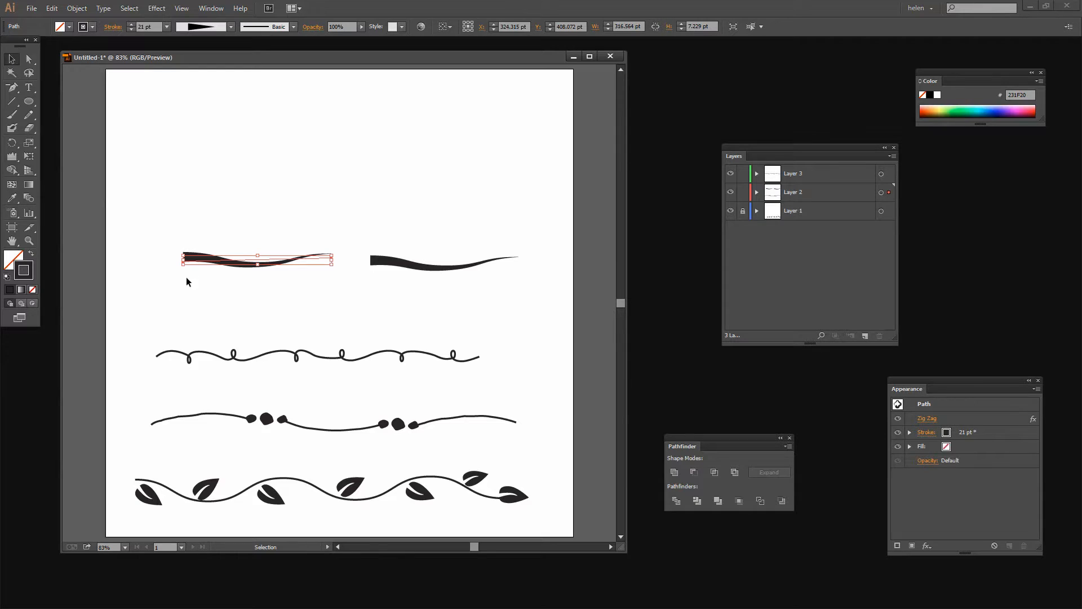
drag(12, 88, 42, 88)
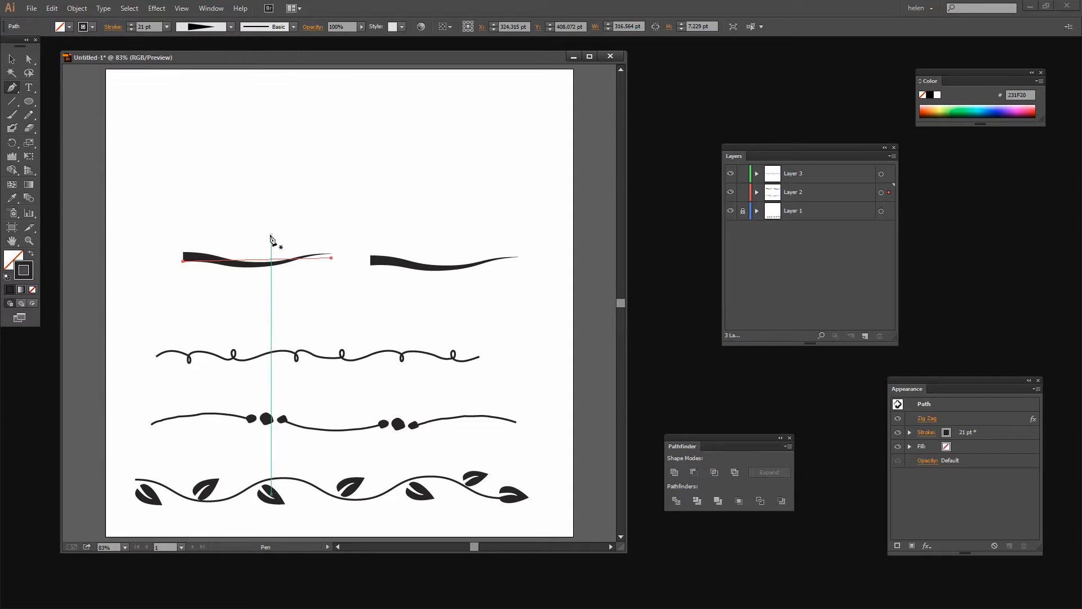
click(184, 264)
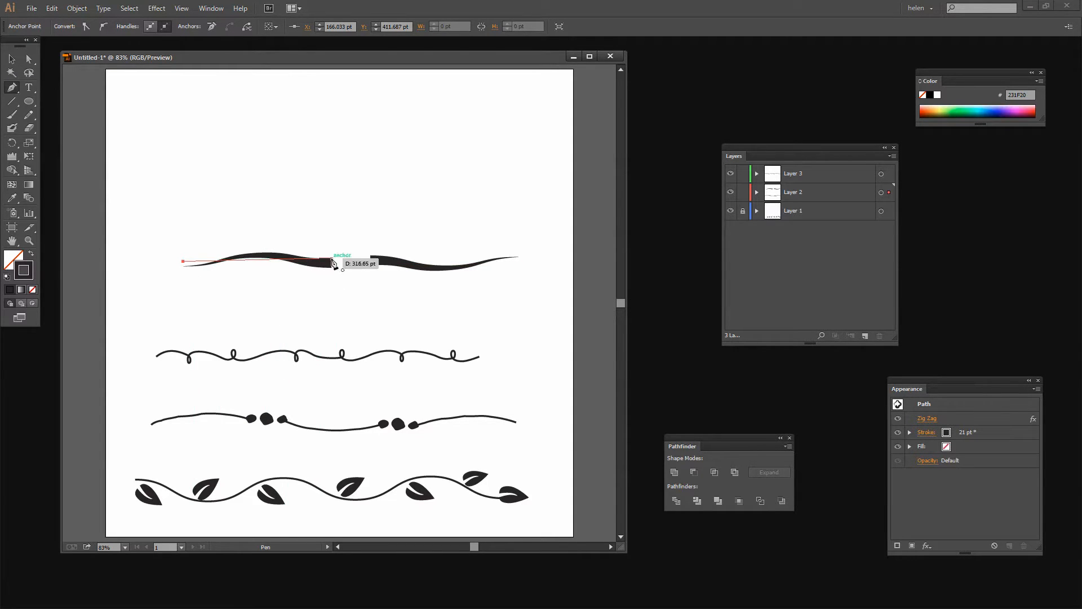
Shift both tapered lines left and align them so their thick ends face each other across a small gap
click(11, 59)
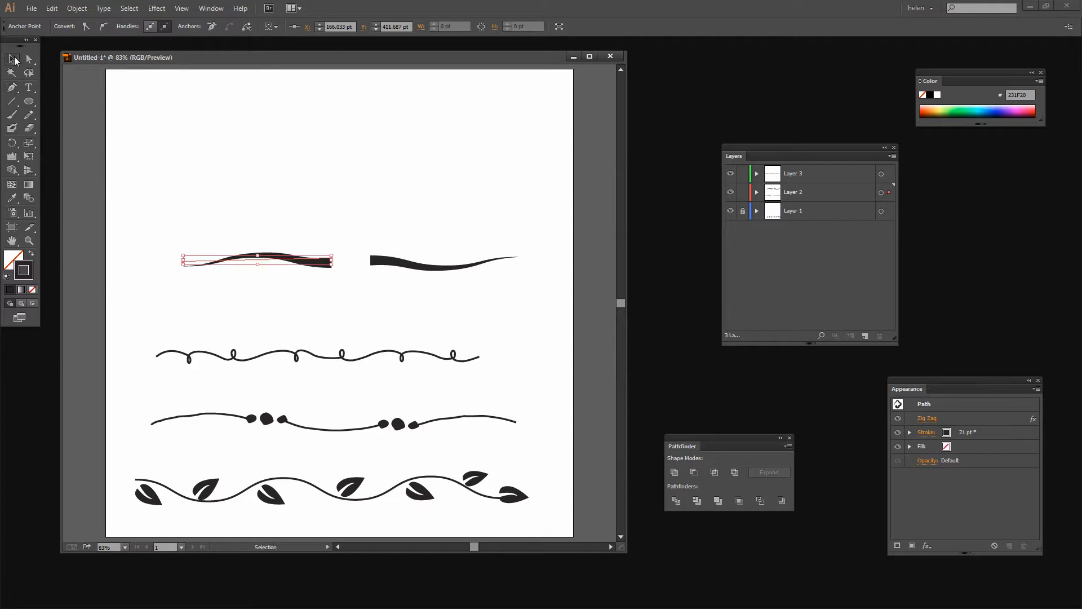
drag(295, 259, 270, 263)
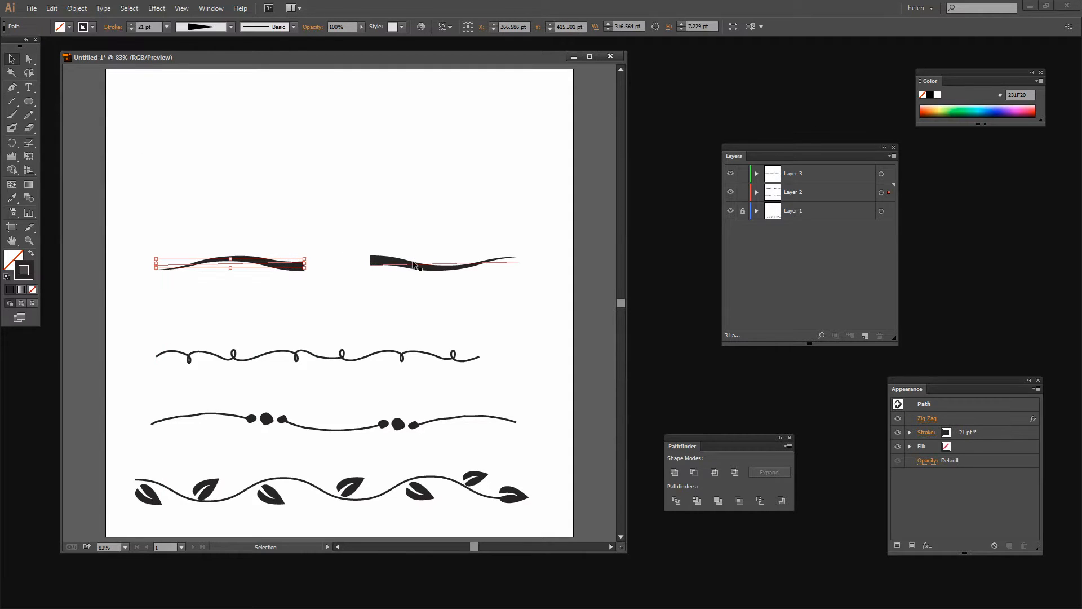
drag(412, 267, 377, 268)
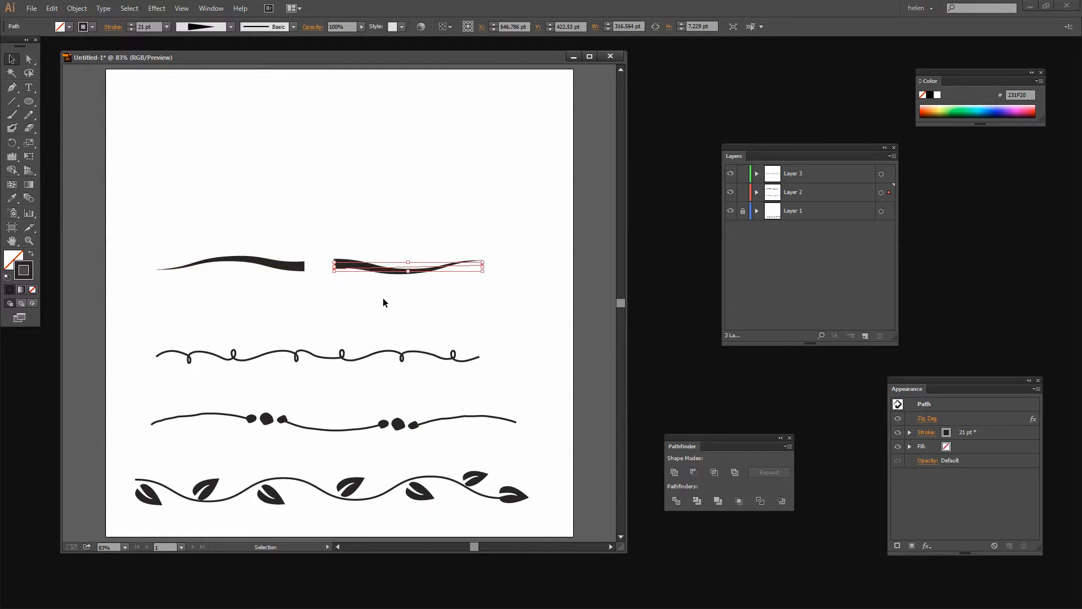
click(384, 301)
click(343, 265)
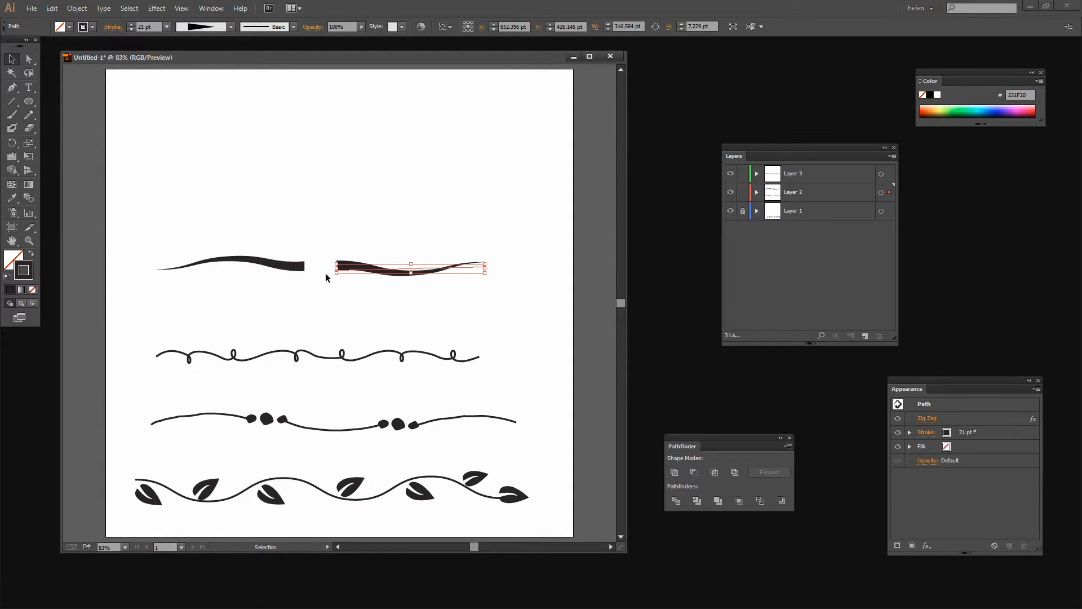
Try to flip the left tapered line vertically by its bounding box, and undo the change
click(288, 266)
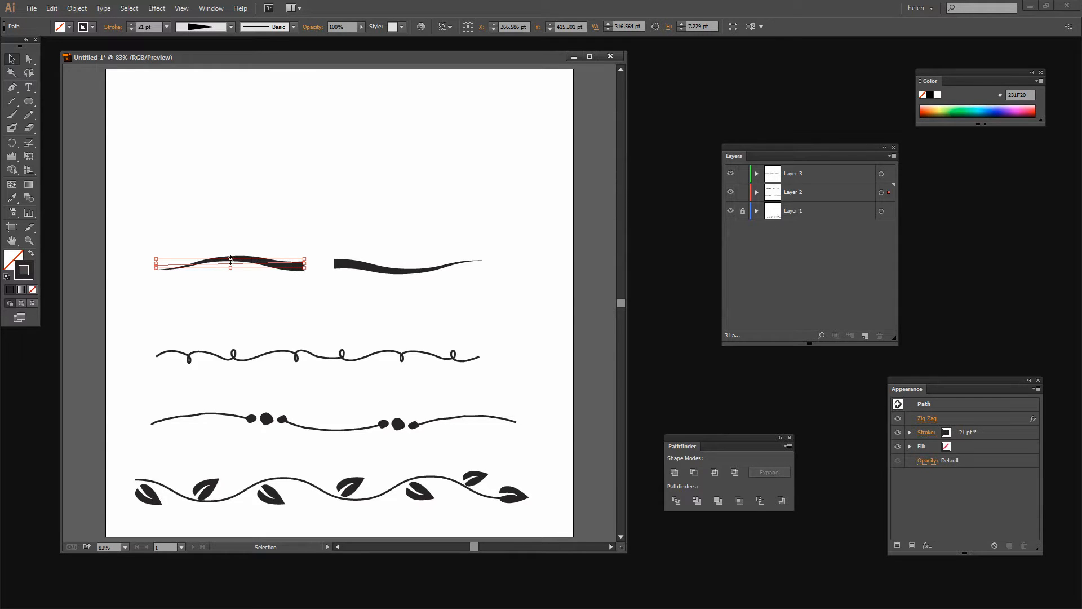
drag(230, 260, 227, 283)
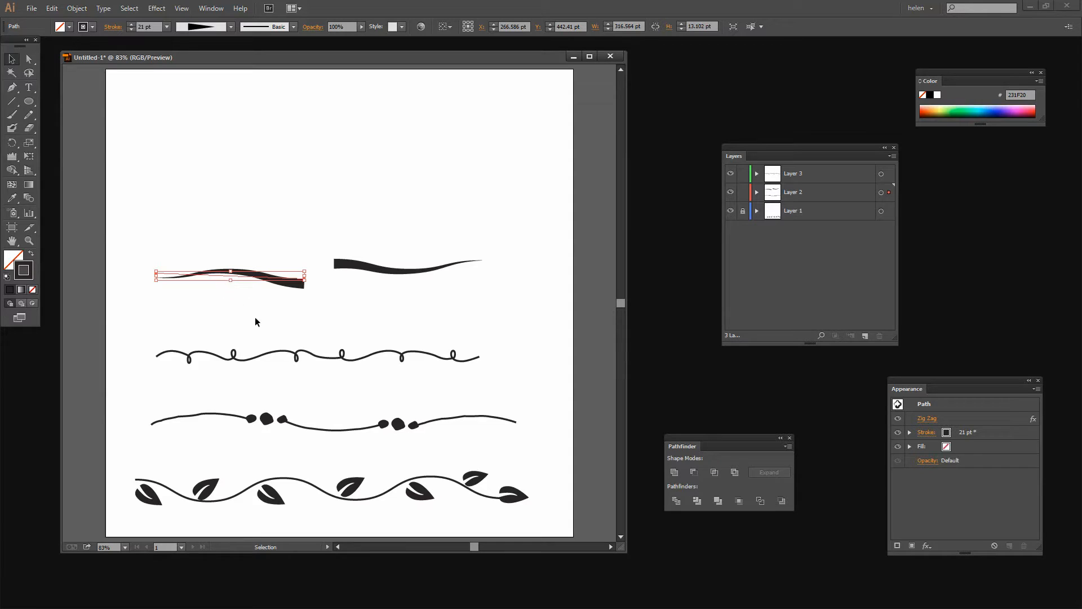
key(ctrl+z)
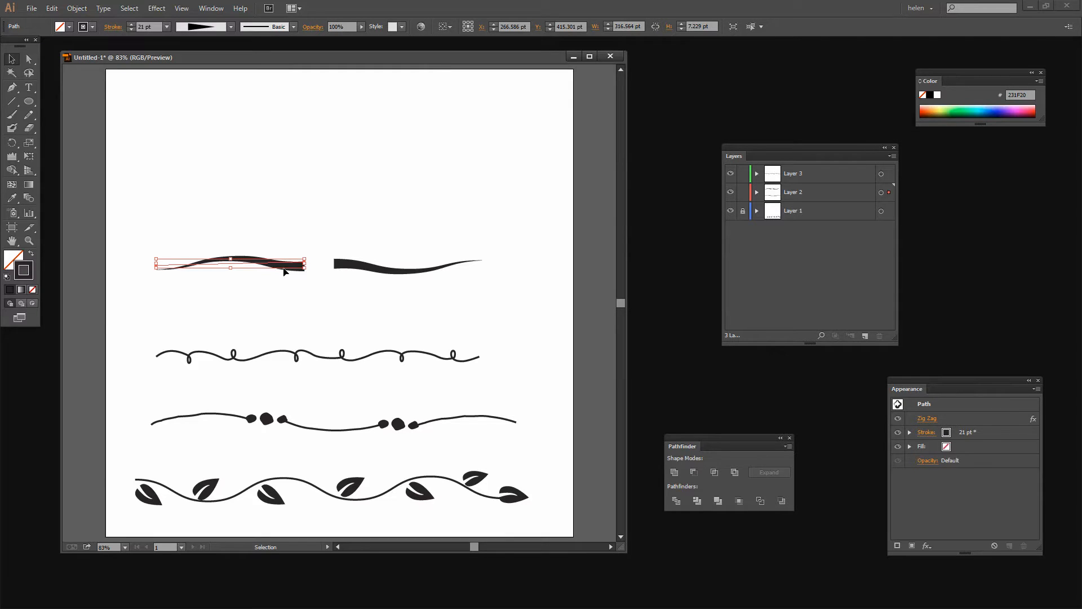
Expand the appearance of the left tapered line into a filled shape
click(76, 9)
click(116, 141)
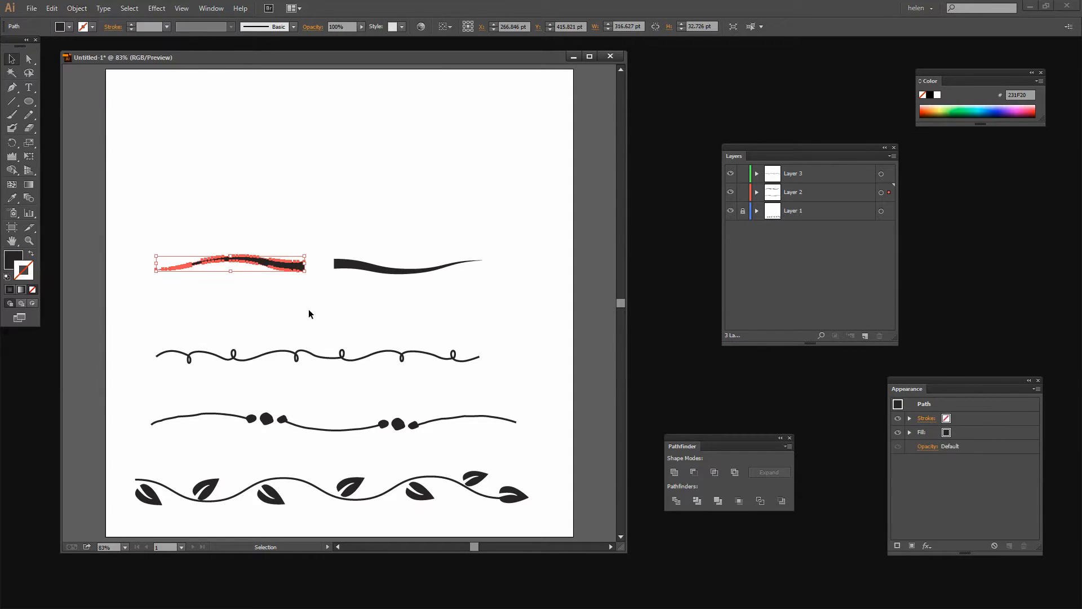
click(283, 303)
Reflect the left tapered shape across the horizontal axis and move it slightly right toward the other line
click(252, 262)
click(77, 9)
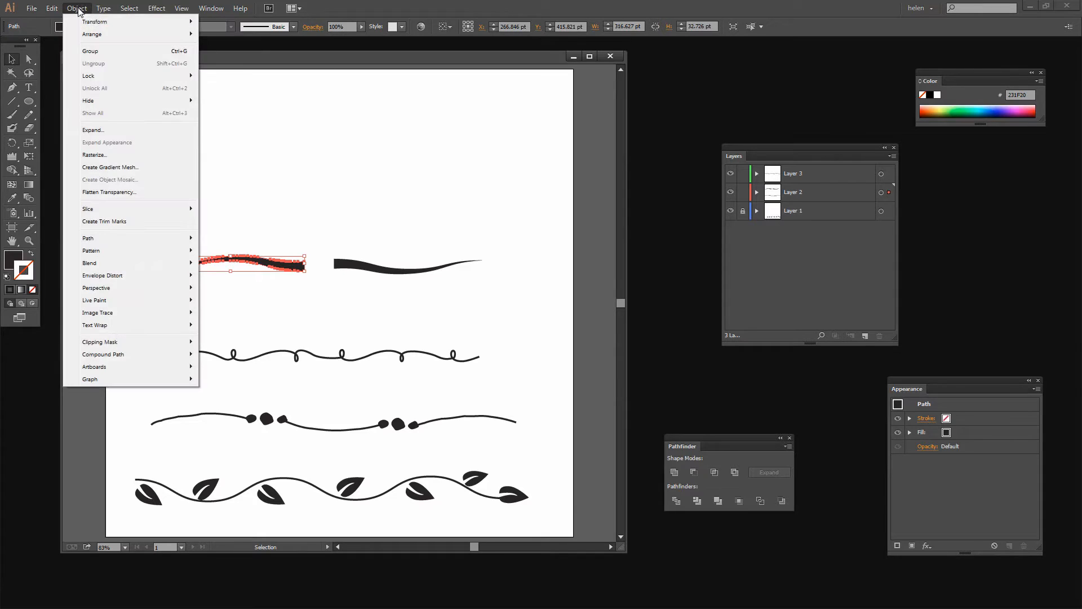
mouse_move(101, 22)
click(233, 62)
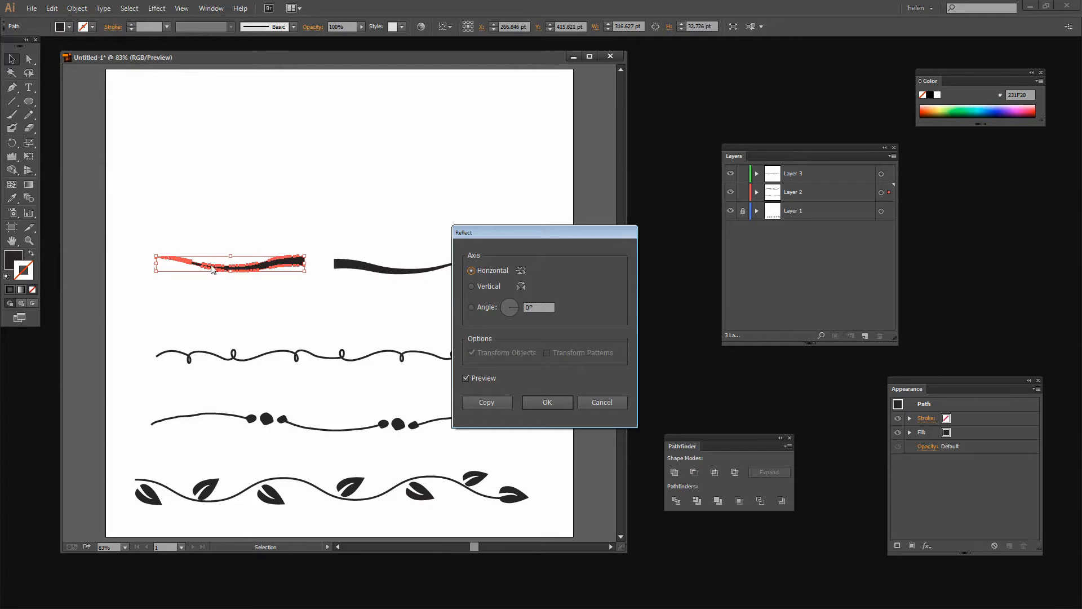
click(539, 401)
click(305, 297)
mouse_move(266, 265)
mouse_down()
mouse_move(269, 274)
mouse_move(274, 265)
mouse_up()
Expand the appearance of the right tapered line into a filled shape
click(369, 261)
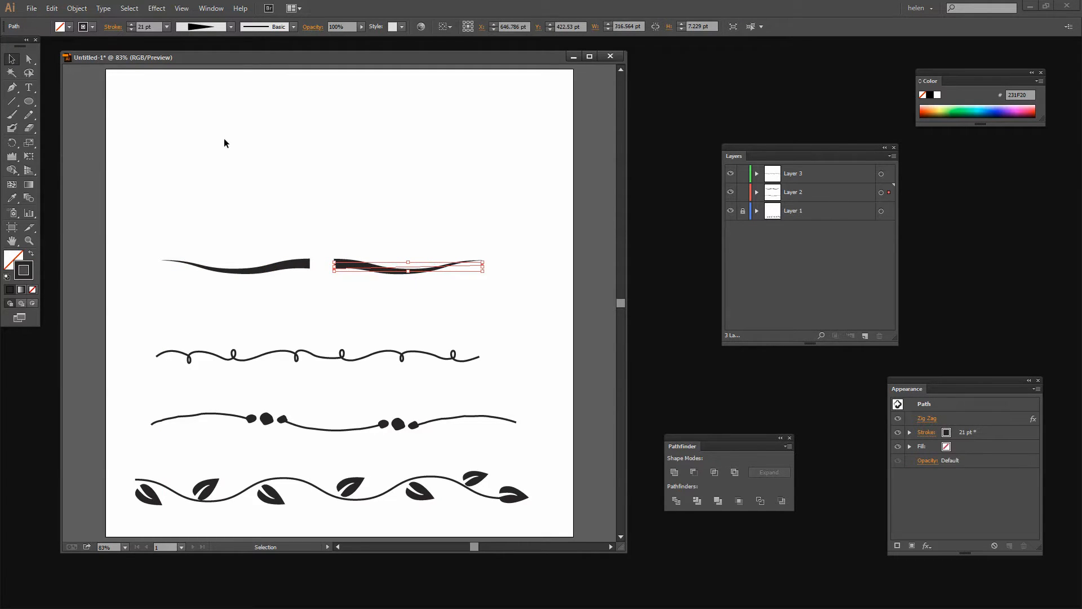
click(84, 10)
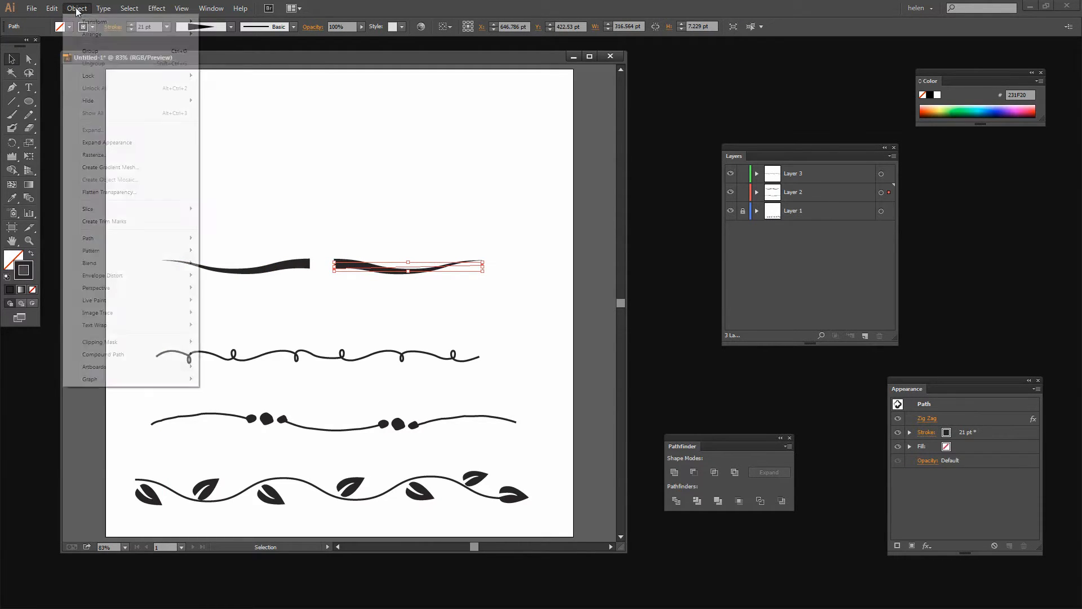
click(110, 142)
click(376, 308)
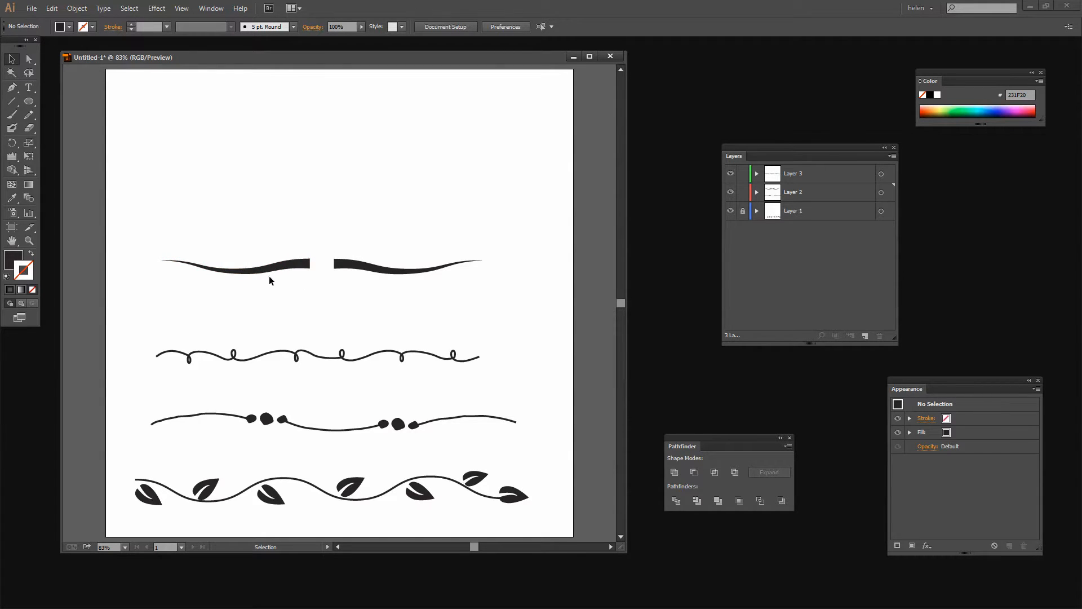
Draw a small closed, filled shape with the Pen tool above the gap between the two tapered shapes
click(11, 89)
click(319, 250)
mouse_move(307, 226)
mouse_down()
mouse_move(324, 205)
mouse_move(337, 217)
mouse_move(324, 258)
mouse_up()
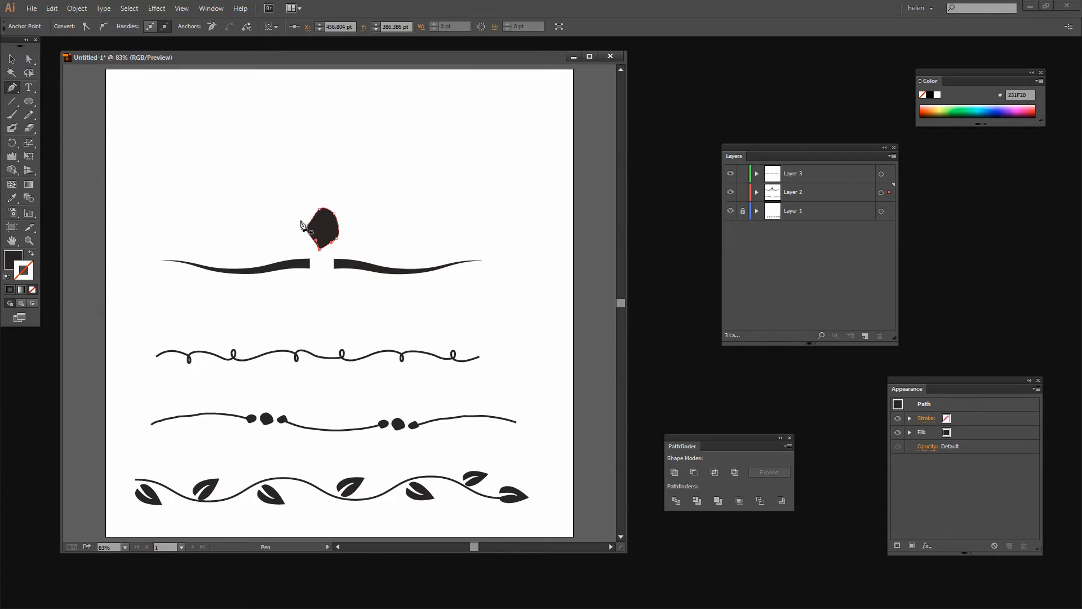
Adjust the new shape's points and curves into a rough diamond about 69 pt wide and 88 pt tall
click(29, 59)
drag(334, 215, 322, 253)
click(331, 236)
click(348, 247)
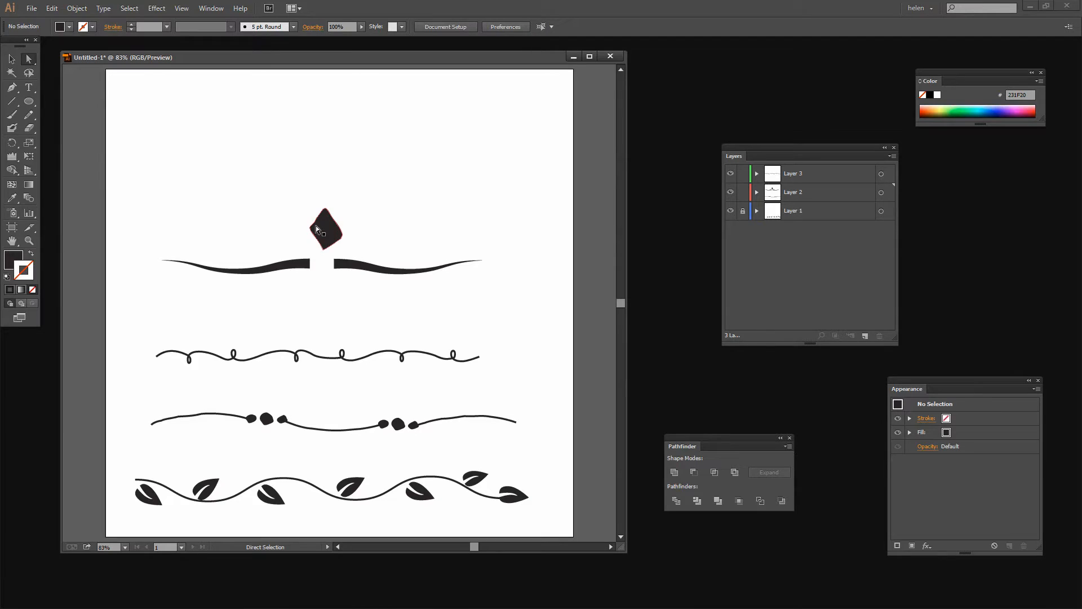
Shrink the diamond and place it in the gap between the two tapered shapes
key(v)
click(333, 226)
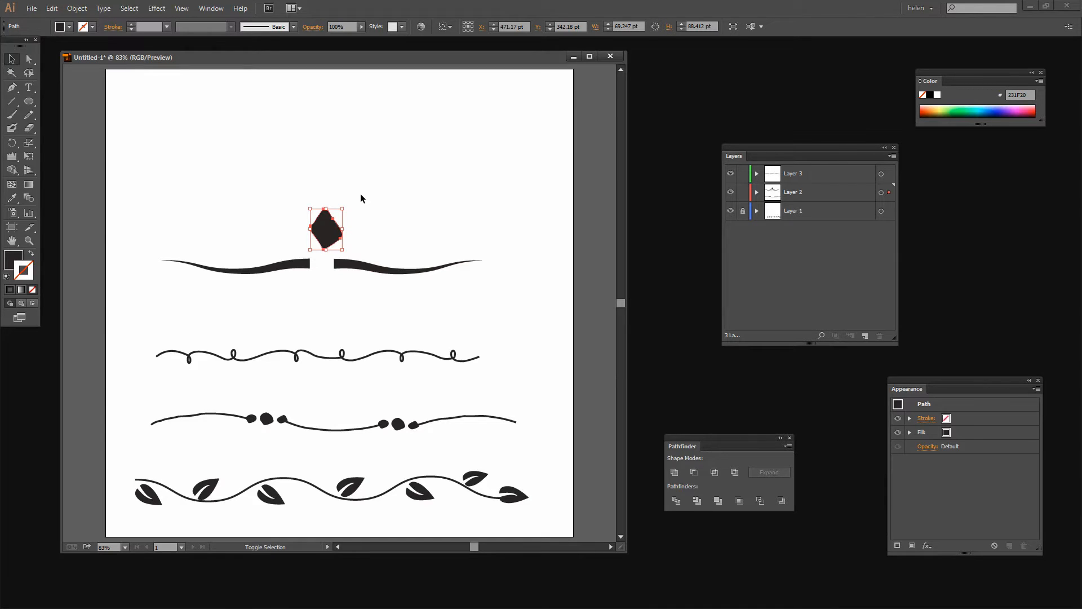
mouse_move(341, 205)
mouse_down()
mouse_move(321, 272)
mouse_move(345, 307)
mouse_up()
click(331, 276)
Slant the left tapered shape's inner end by moving its two corner points to follow the diamond's edge
key(z)
click(28, 59)
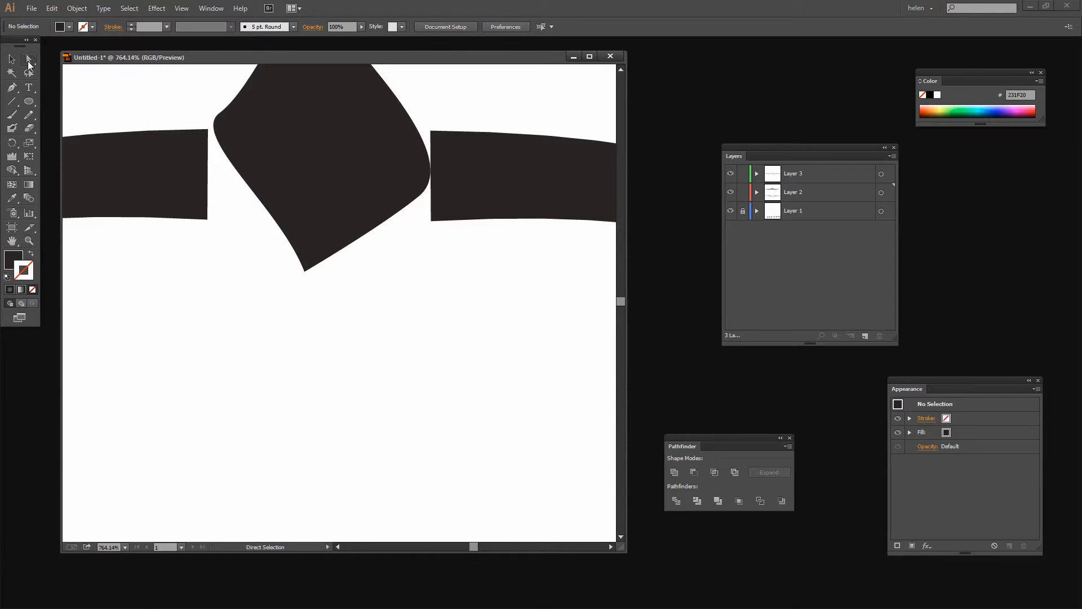
click(201, 167)
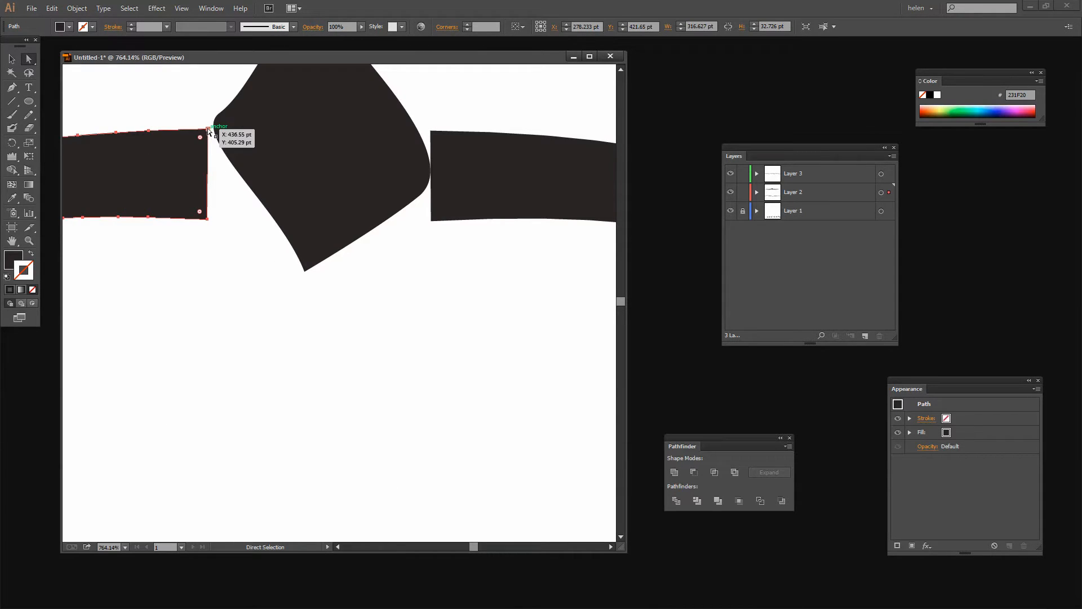
click(207, 129)
click(208, 219)
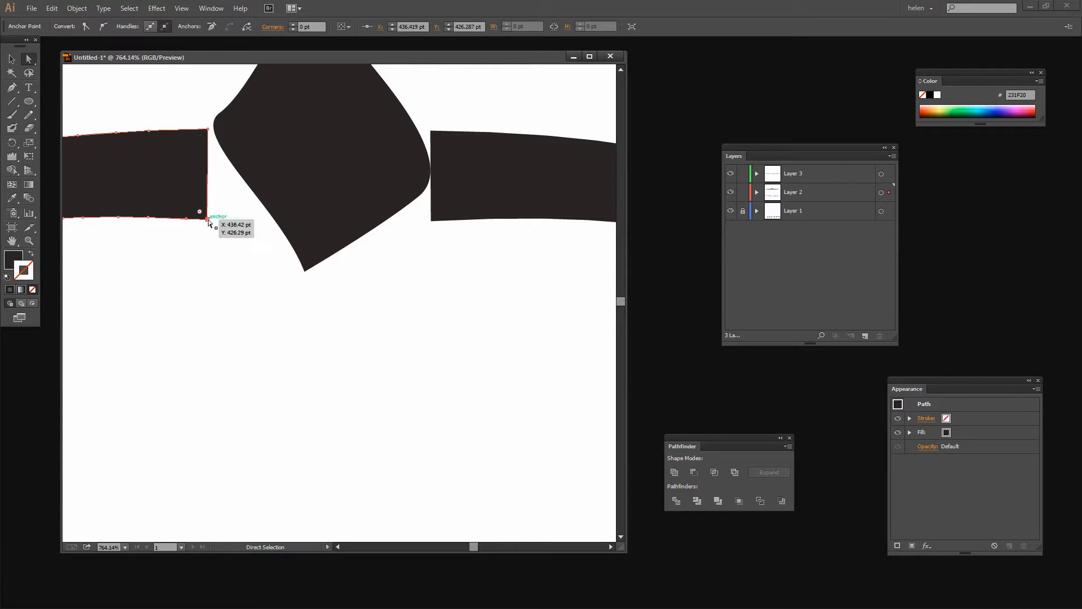
drag(207, 219, 246, 223)
drag(206, 130, 200, 129)
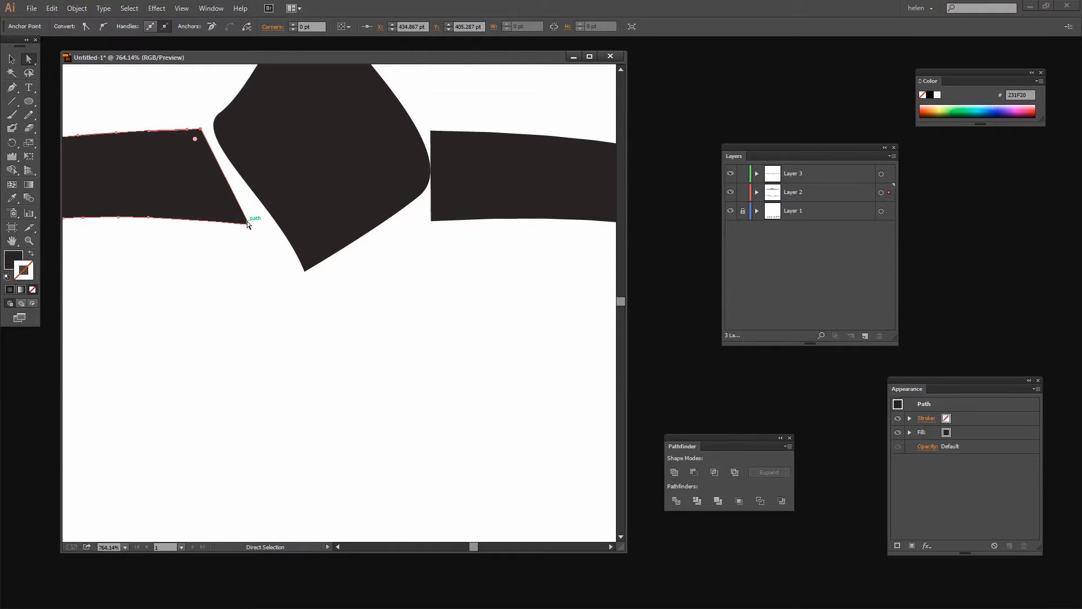
click(249, 223)
Add an anchor point midway along the slanted end and adjust it and the lower corner to fit the diamond's contour
drag(12, 87, 58, 102)
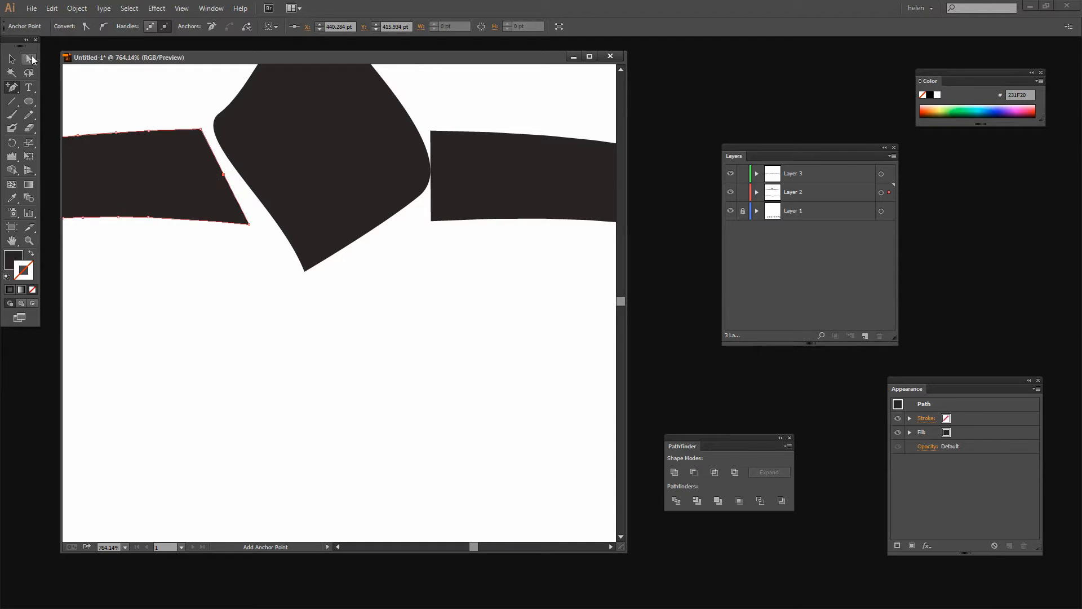
click(28, 60)
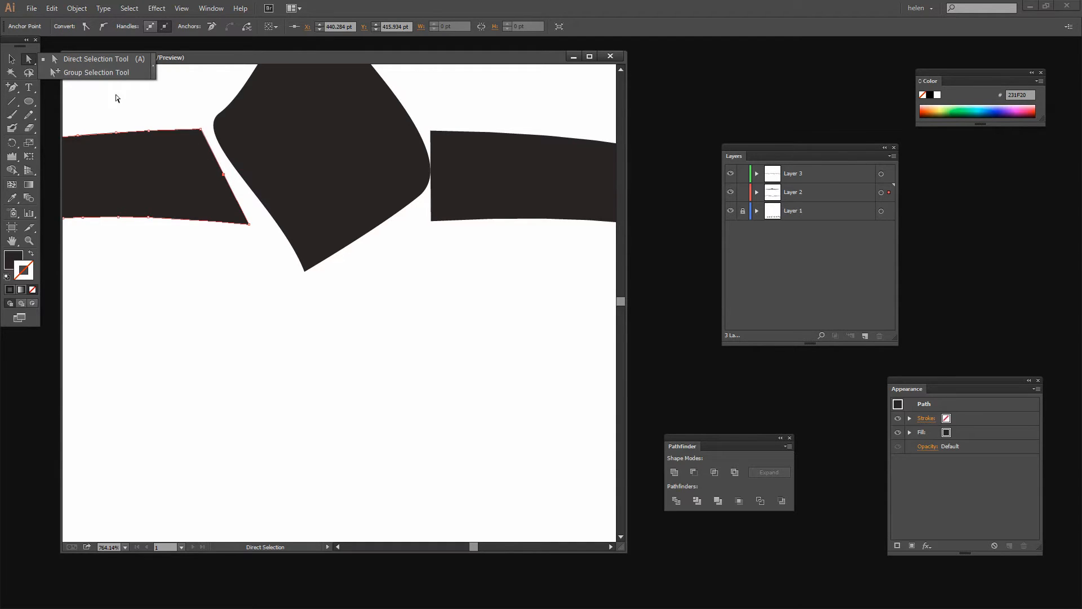
click(96, 60)
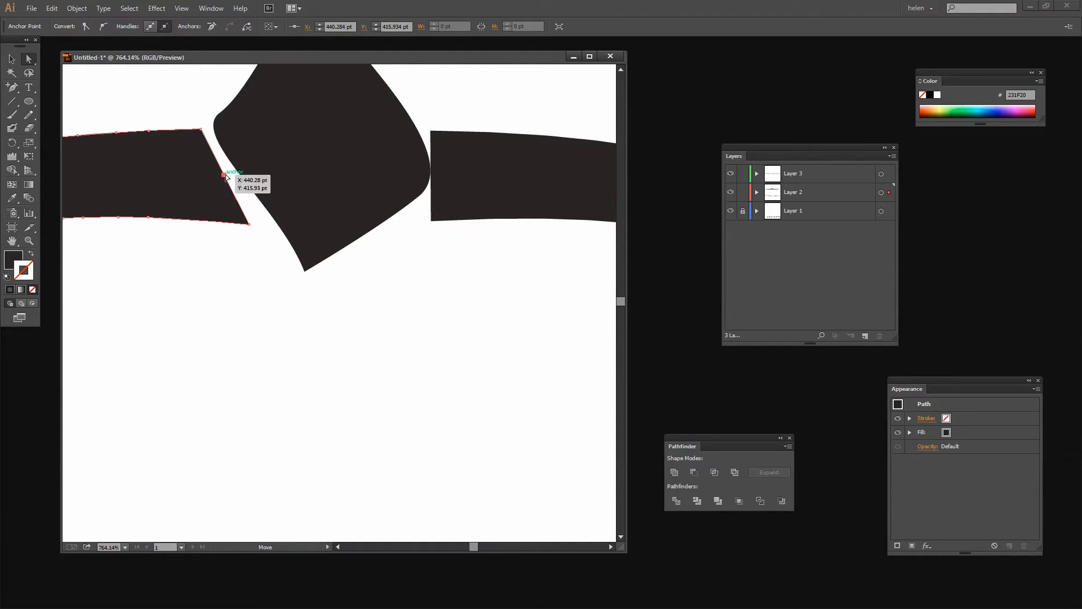
drag(224, 176, 219, 177)
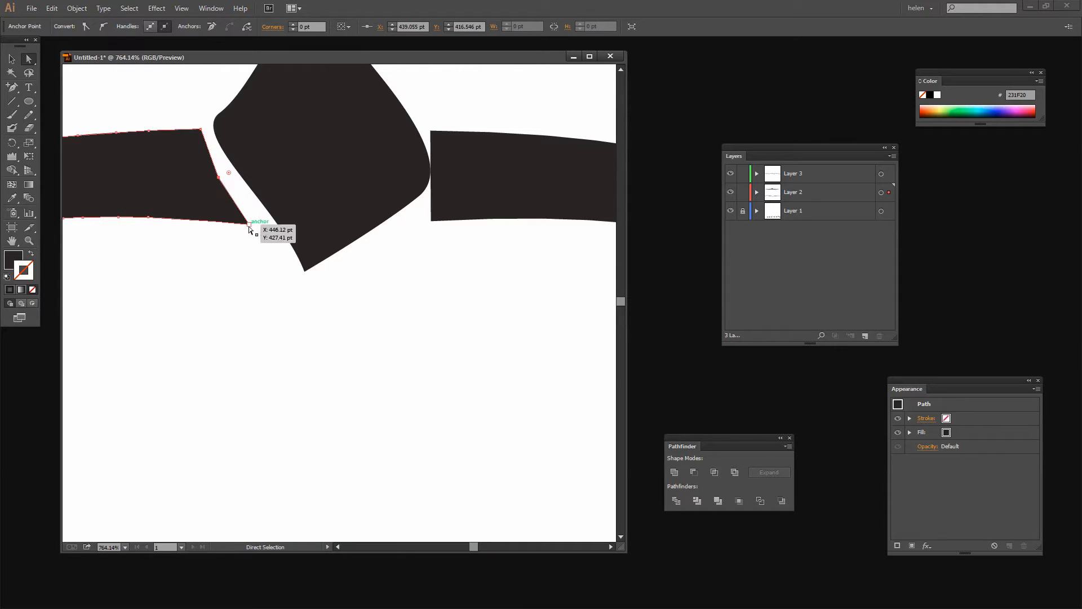
drag(250, 226, 256, 222)
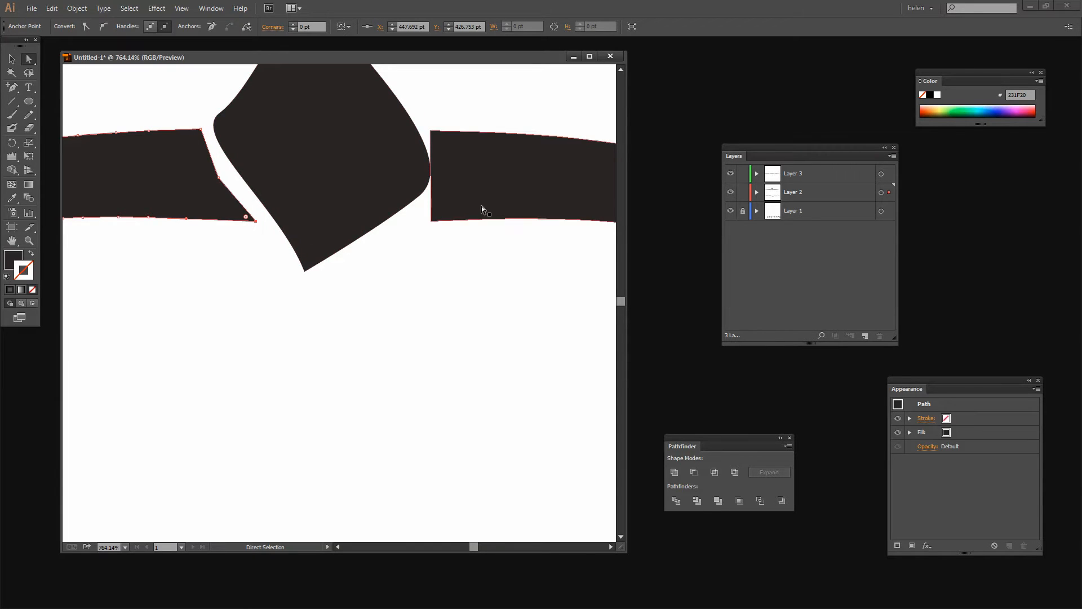
Slant the right tapered shape's inner end beside the diamond by repositioning its upper and lower corner points
click(12, 59)
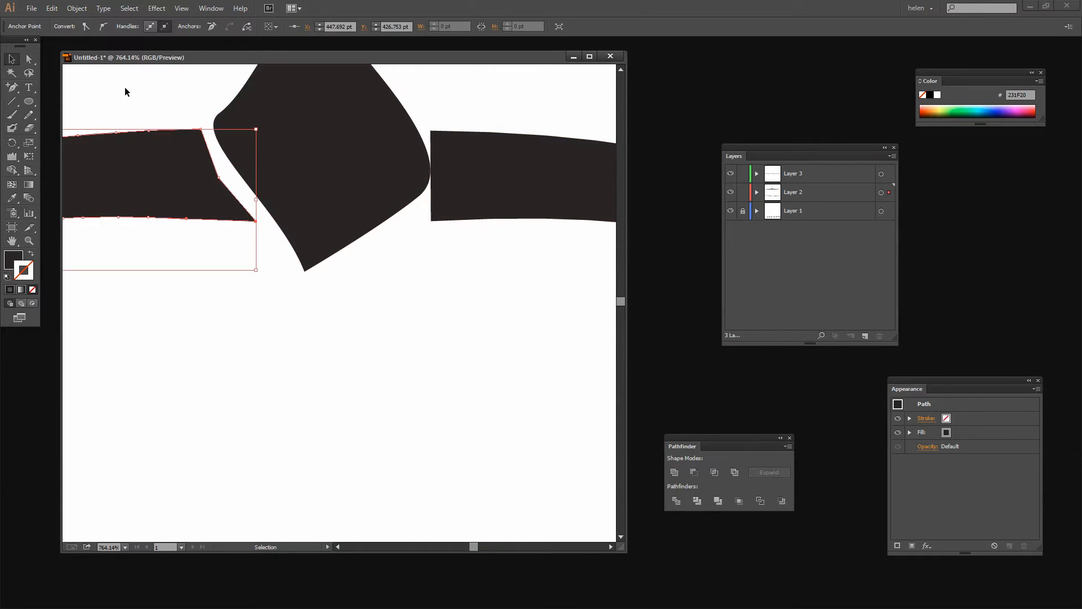
click(539, 180)
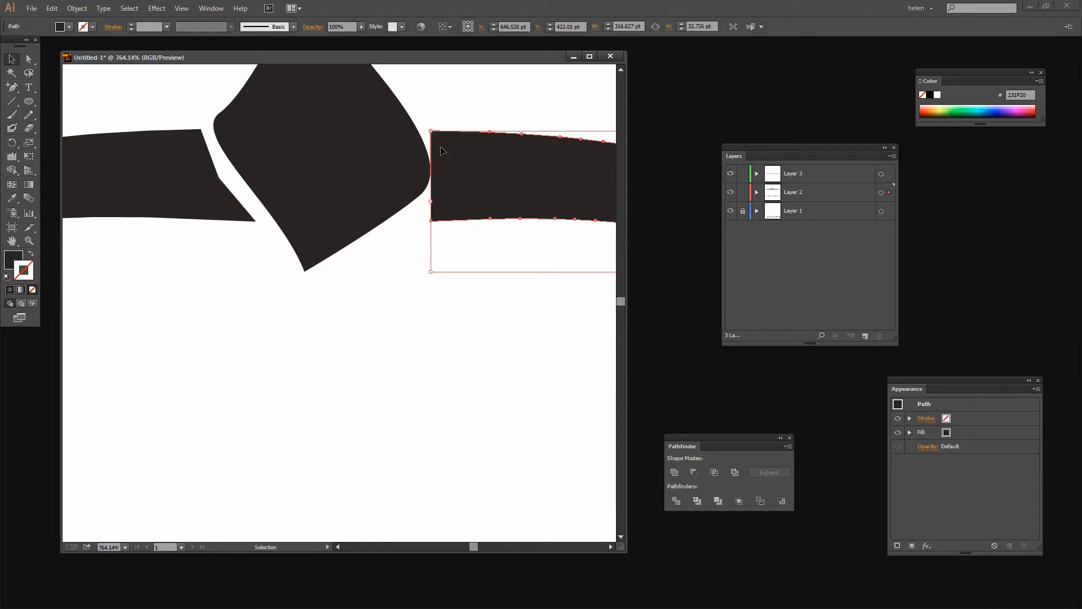
key(a)
drag(431, 130, 435, 124)
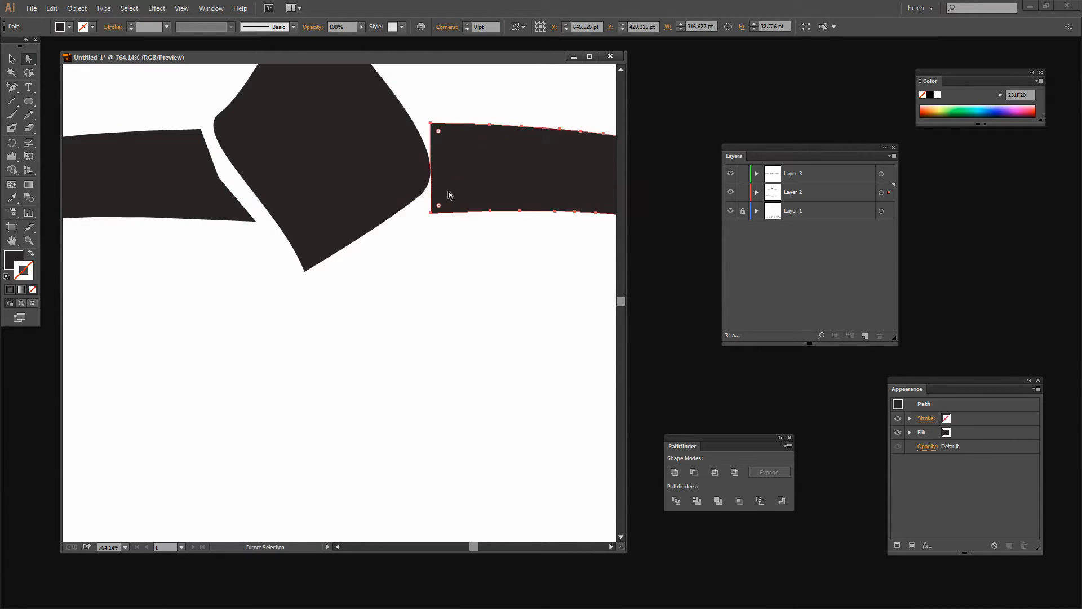
drag(435, 216, 428, 220)
drag(424, 128, 430, 119)
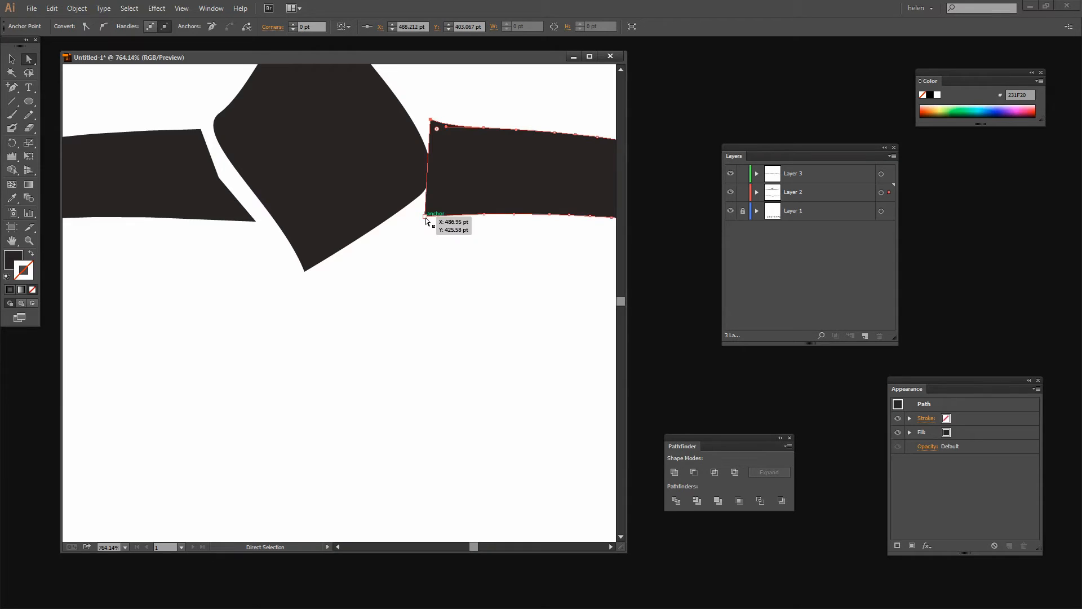
click(426, 218)
drag(426, 217, 418, 218)
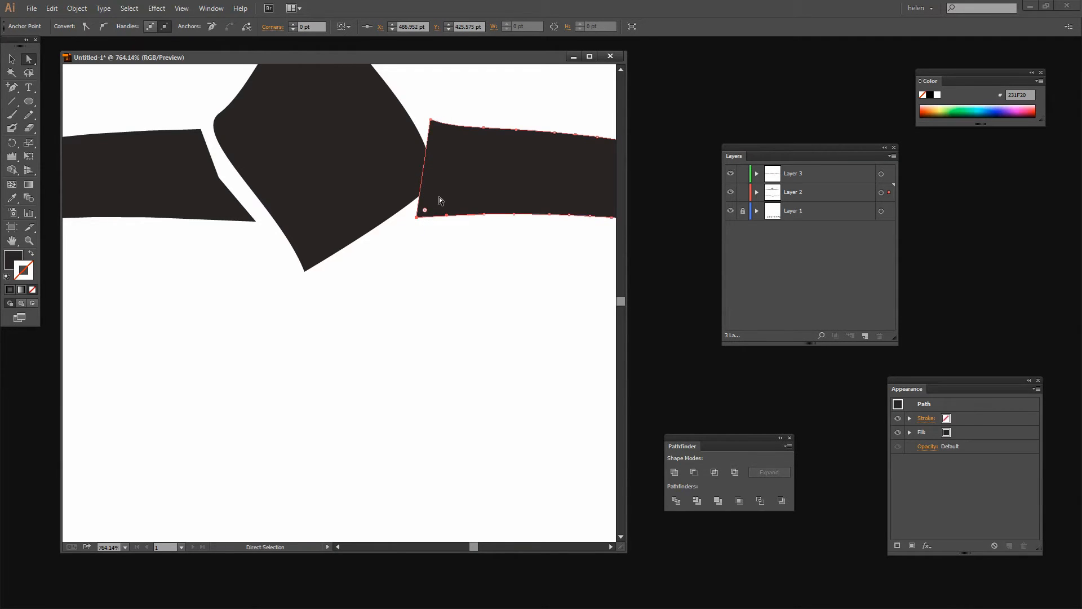
Add two anchor points along the right shape's inner end and move them outward to leave a gap around the diamond
click(13, 88)
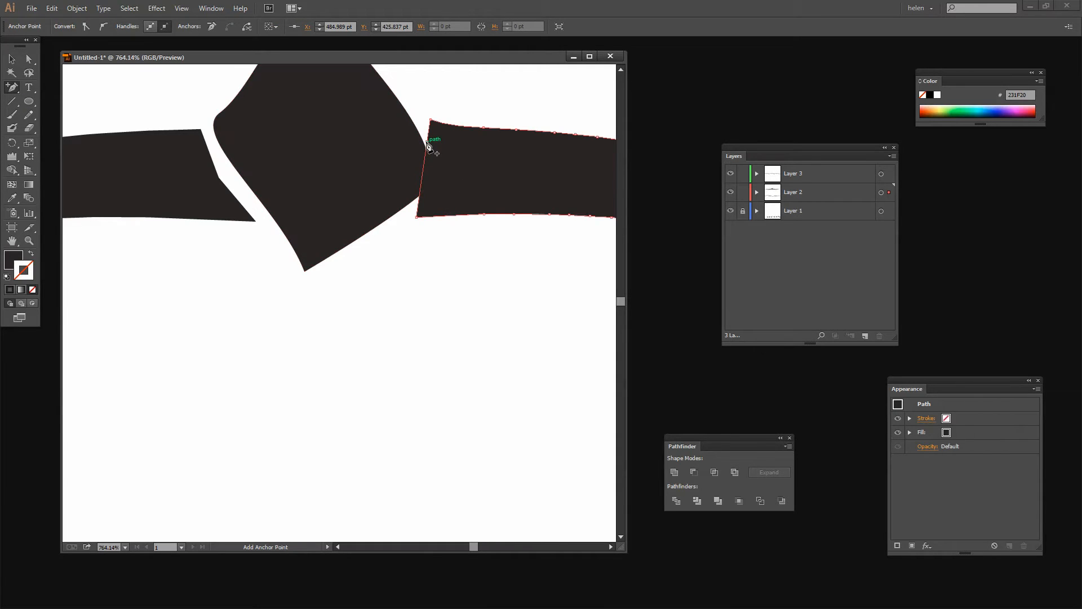
click(426, 143)
click(422, 186)
click(29, 58)
drag(426, 142, 440, 146)
drag(421, 186, 437, 193)
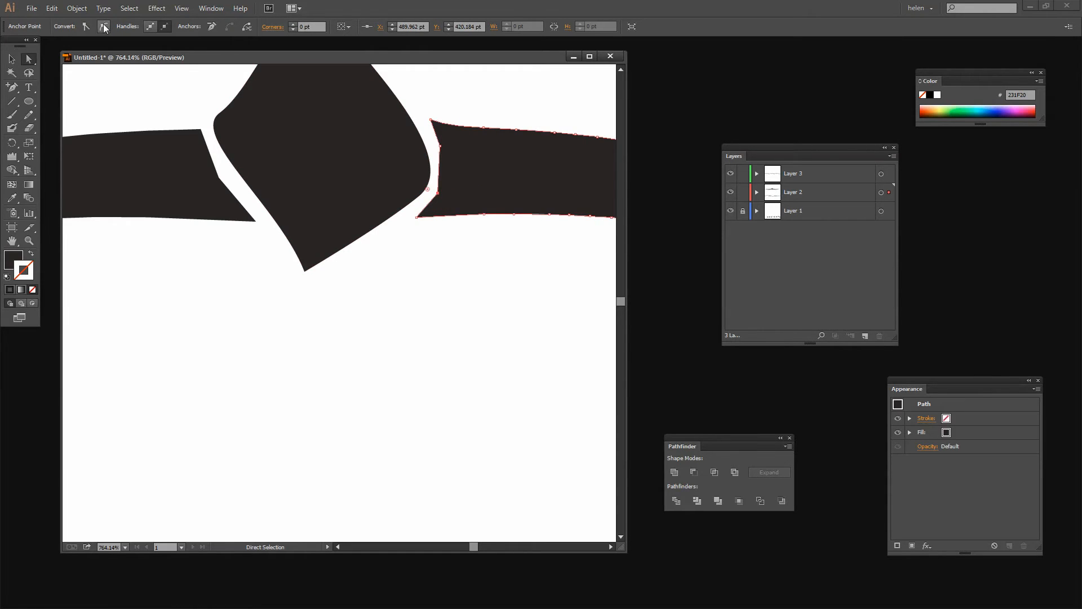
Convert the two added anchor points to smooth and extend the lower inner corner along the diamond's edge
click(104, 26)
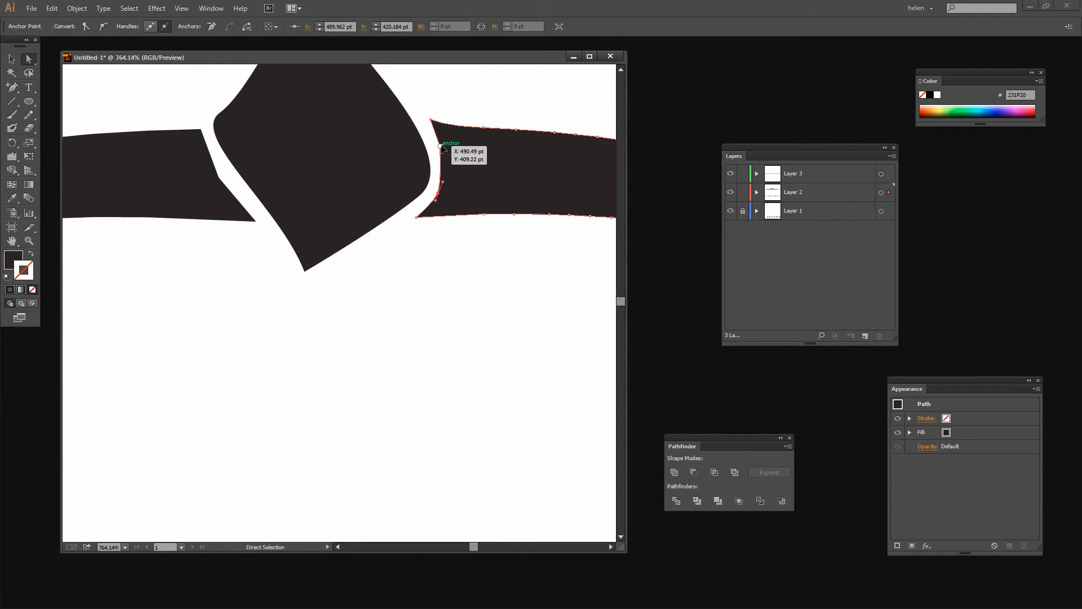
click(441, 146)
click(104, 27)
drag(417, 218, 407, 217)
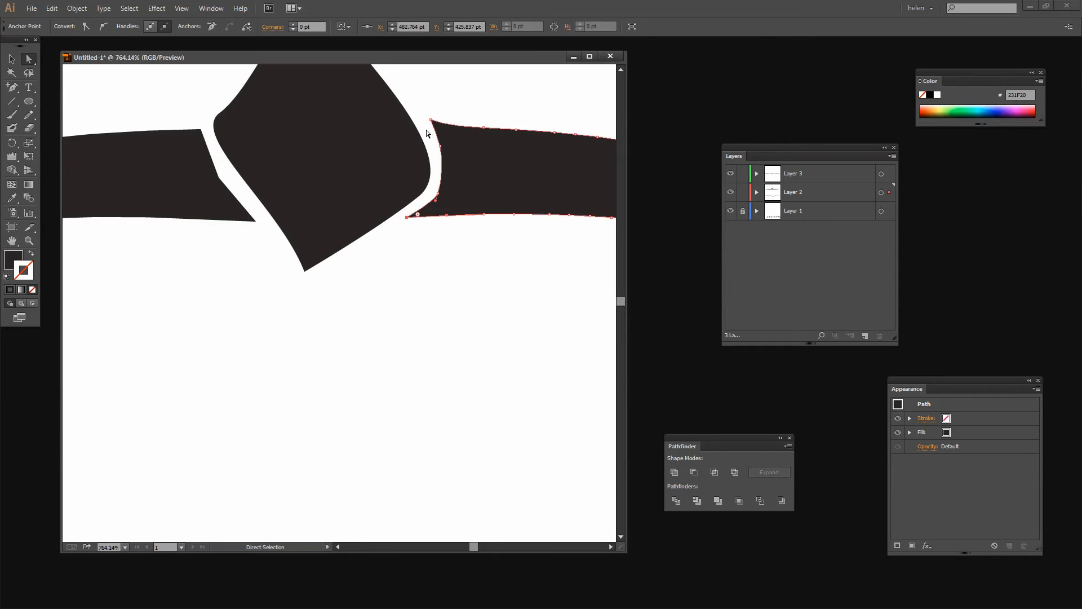
Convert the middle anchor point on the left tapered shape's inner end to smooth, then deselect the shape
click(218, 178)
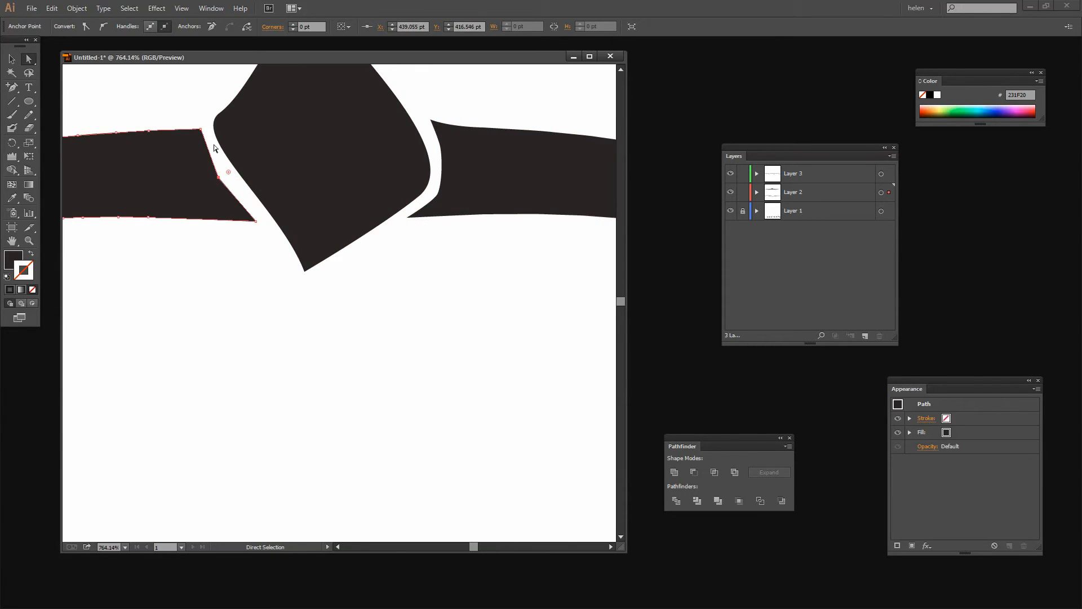
click(104, 27)
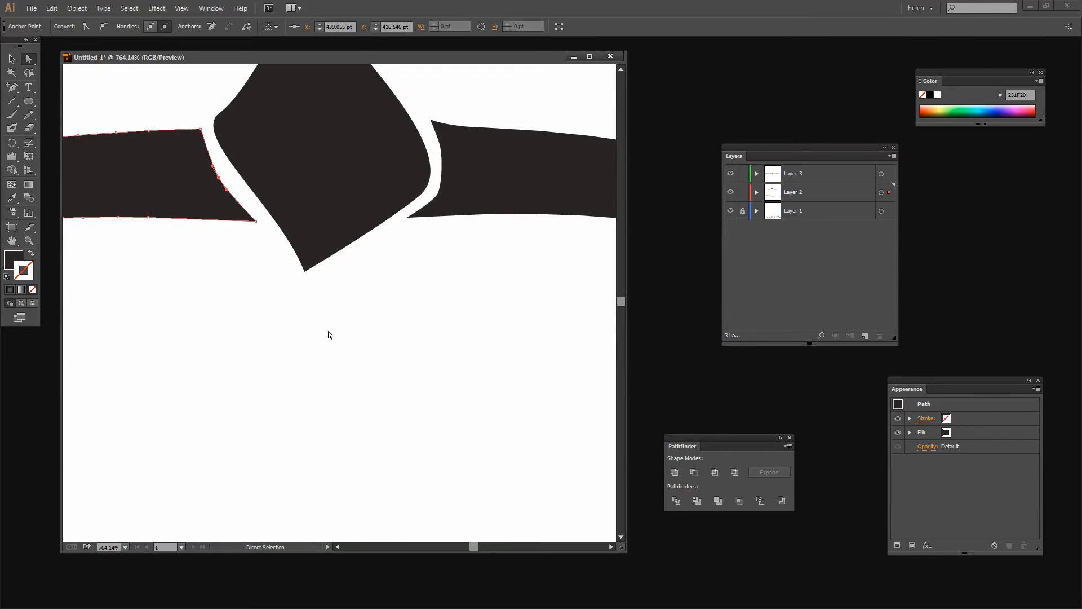
click(396, 313)
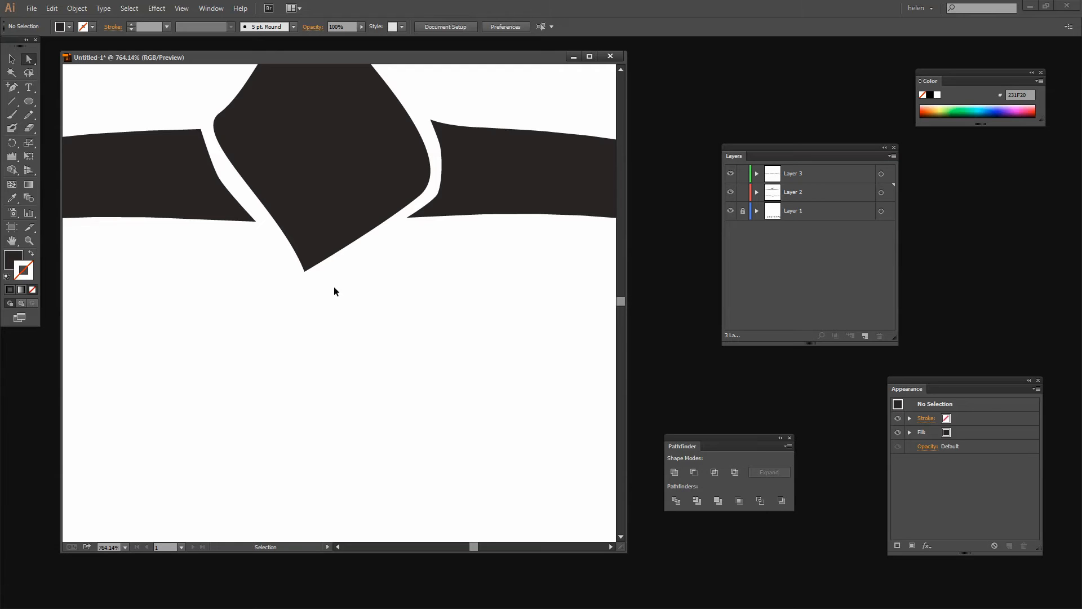
Group the diamond and both tapered shapes into one divider
key(ctrl+0)
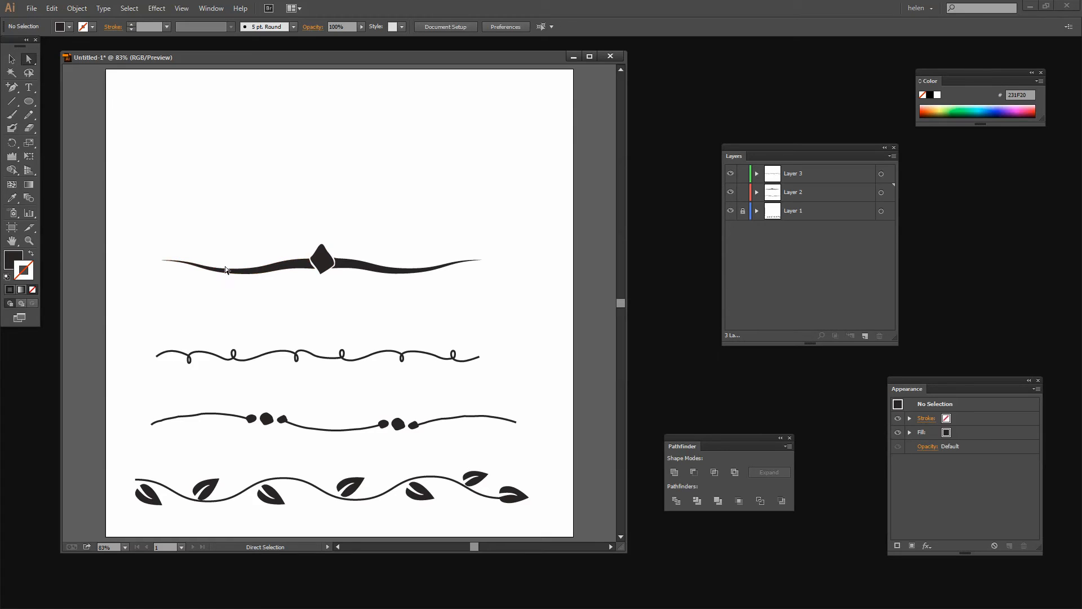
click(12, 60)
drag(279, 249, 413, 298)
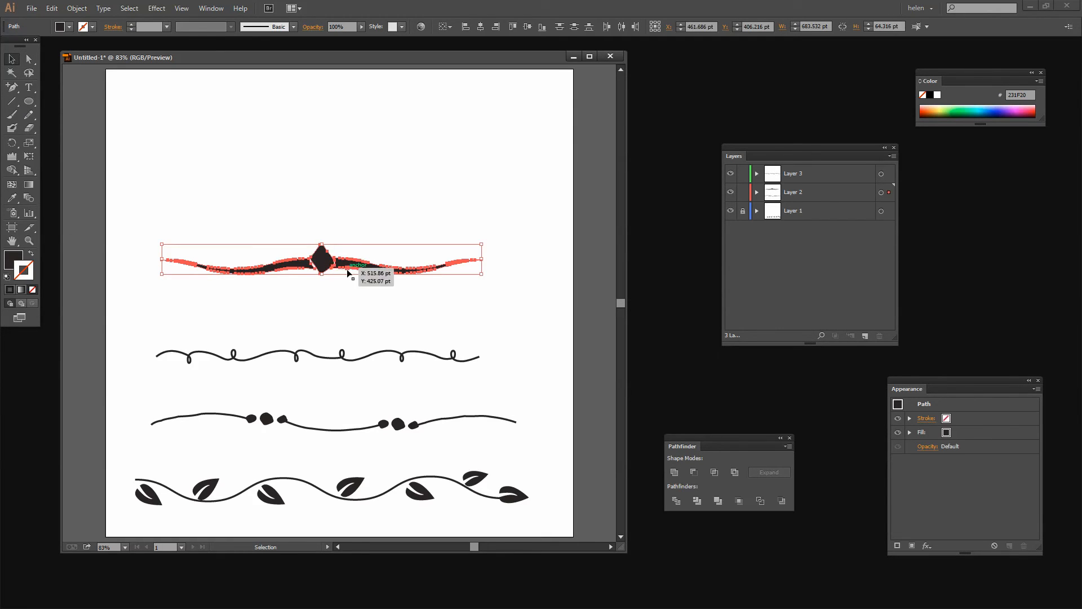
click(77, 8)
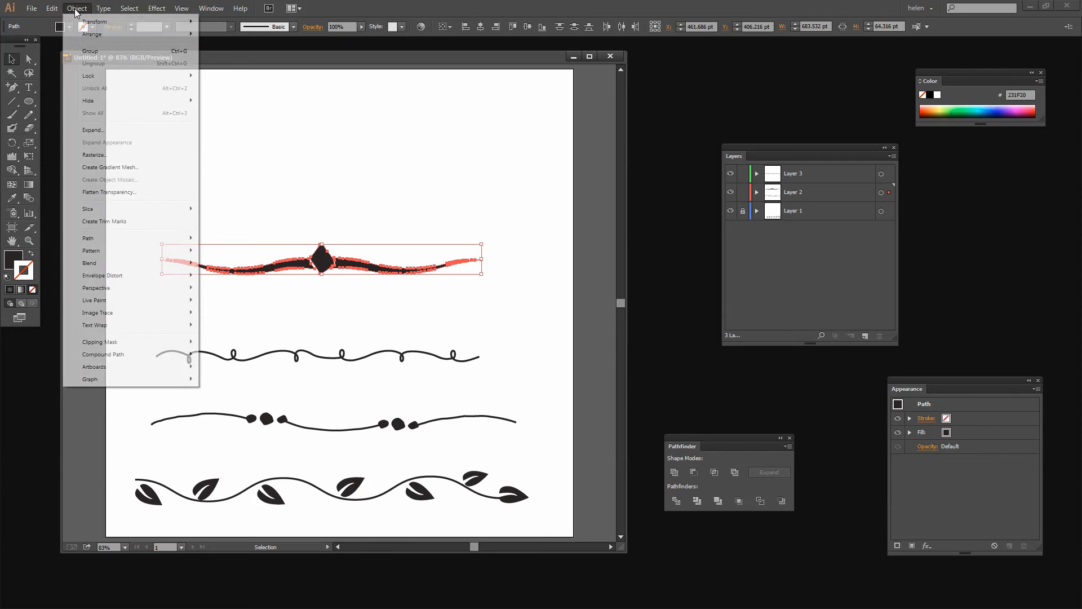
click(91, 51)
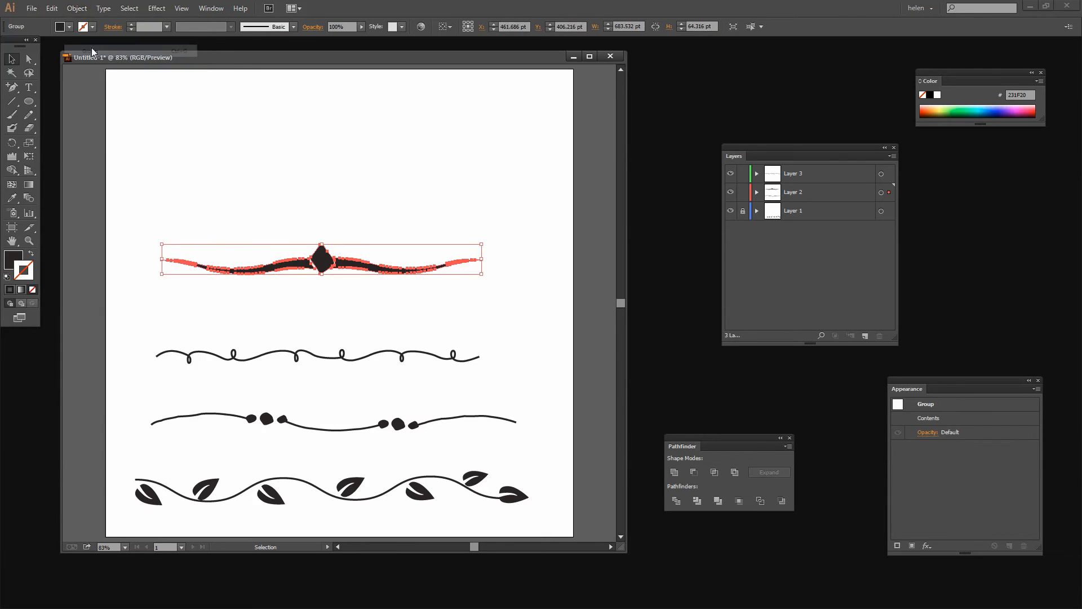
Move the grouped diamond divider down to just above the looped path and nudge it slightly to the right
click(330, 310)
drag(351, 268, 346, 306)
click(372, 217)
click(527, 332)
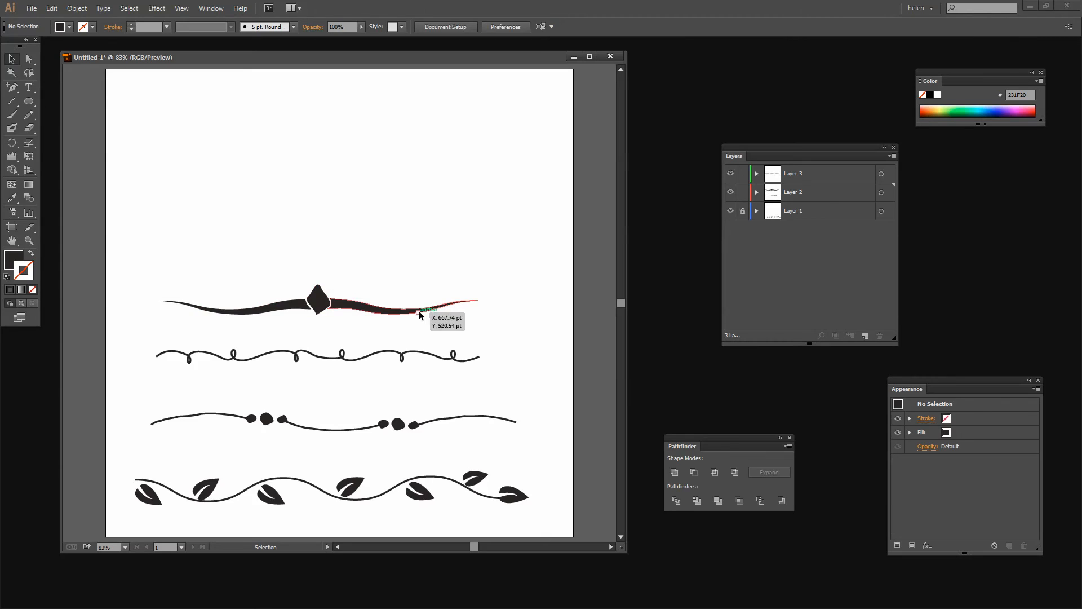
drag(418, 310, 428, 308)
click(413, 275)
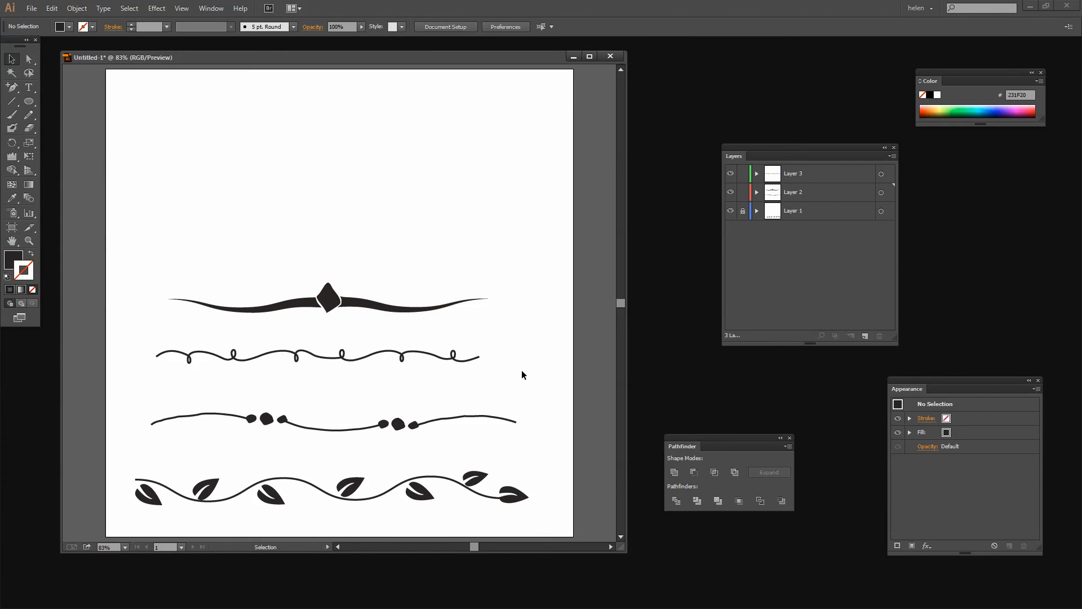